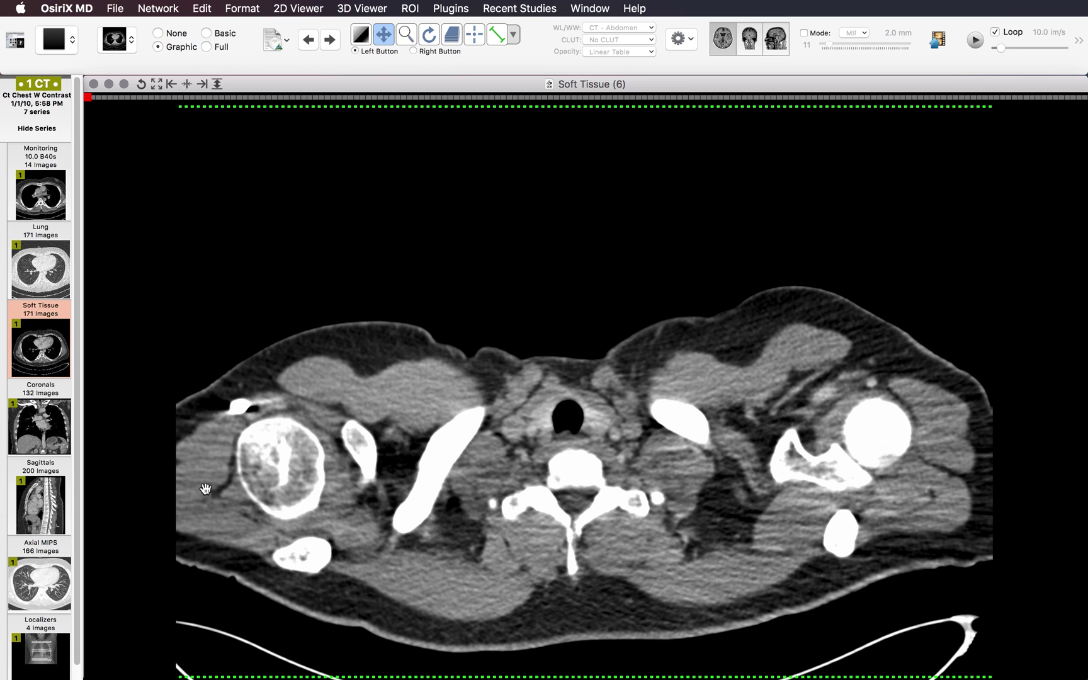
Step: View the Localizers scout, return to Soft Tissue, and close the window presets unchanged
{"action": "left_click", "coordinate": [30, 641]}
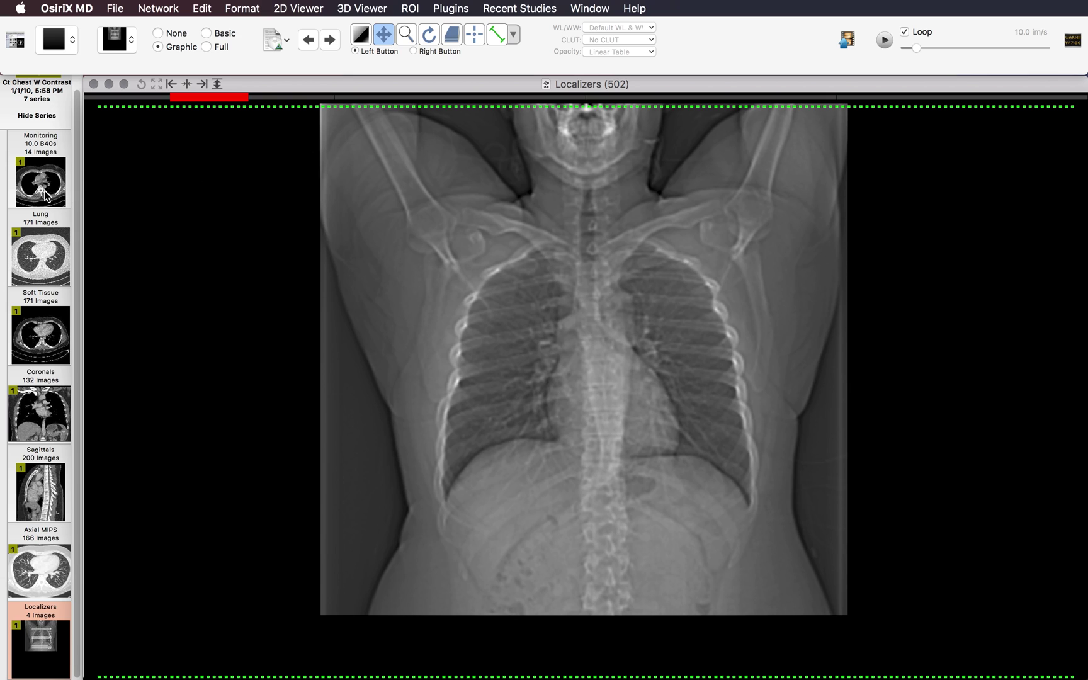
{"action": "left_click", "coordinate": [44, 332]}
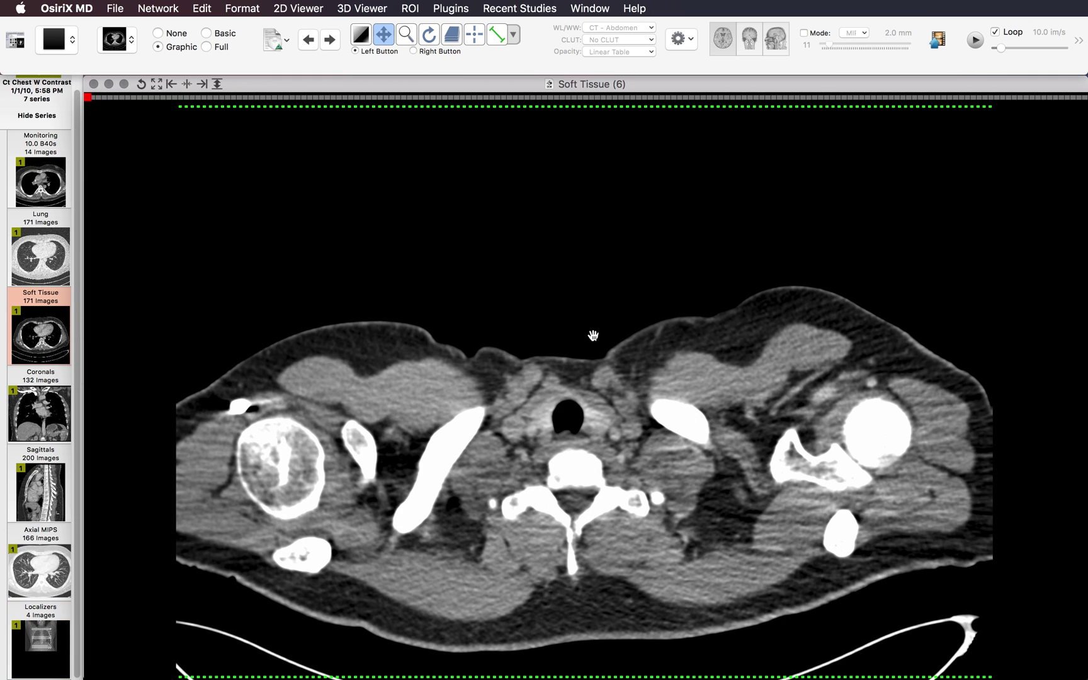
{"action": "right_click", "coordinate": [594, 302]}
{"action": "mouse_move", "coordinate": [635, 435]}
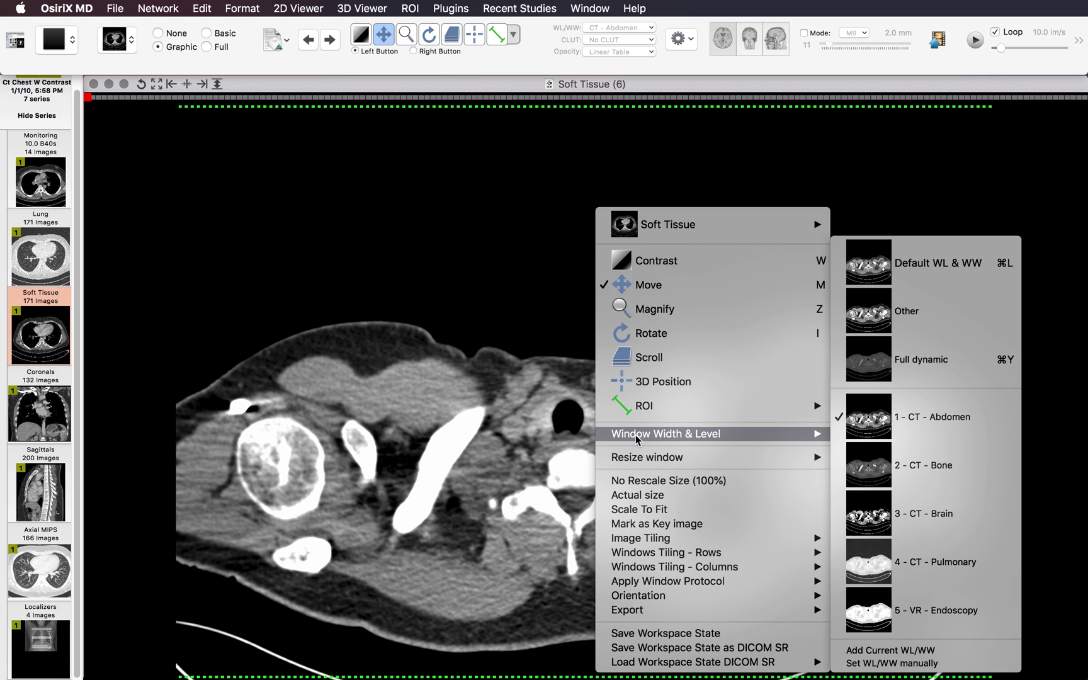
{"action": "left_click", "coordinate": [915, 425]}
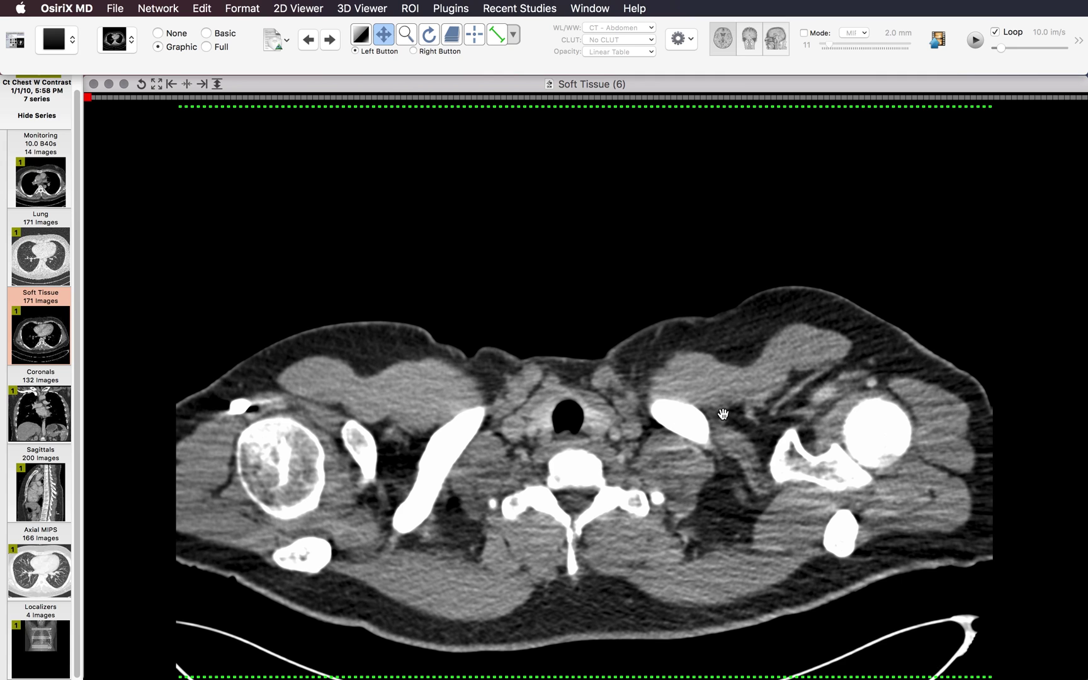
Step: Page down the axial slices to kidney level, then back up to the clavicles and trachea
{"action": "scroll", "coordinate": [742, 422], "scroll_direction": "down", "scroll_amount": 1}
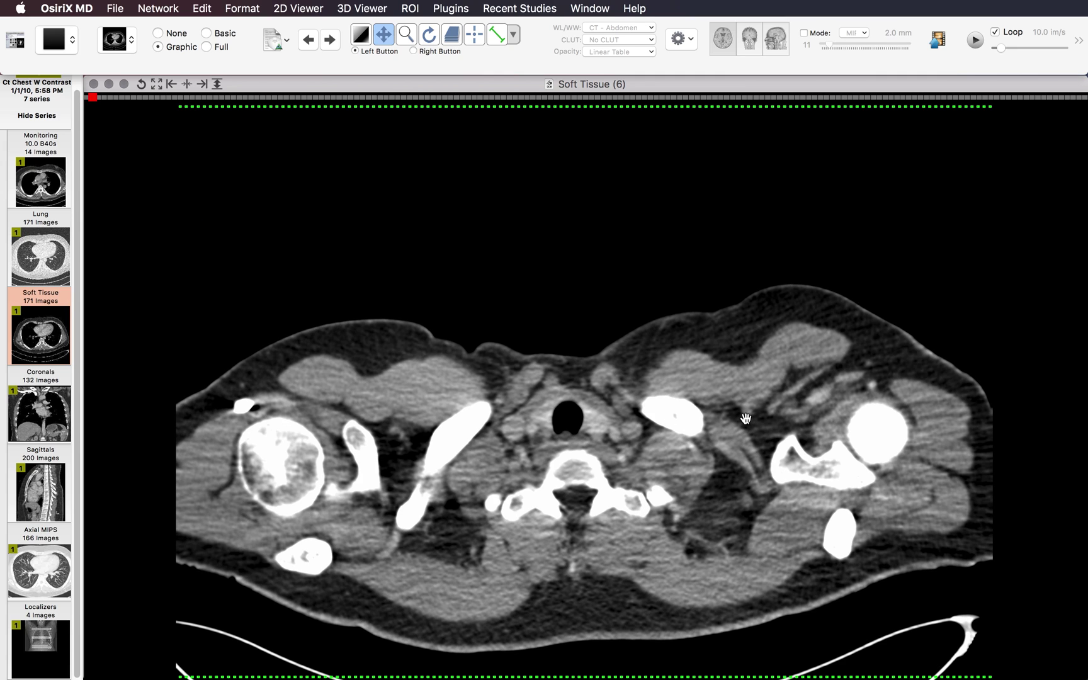
{"action": "scroll", "coordinate": [724, 427], "scroll_direction": "down", "scroll_amount": 3}
{"action": "scroll", "coordinate": [629, 448], "scroll_direction": "down", "scroll_amount": 5}
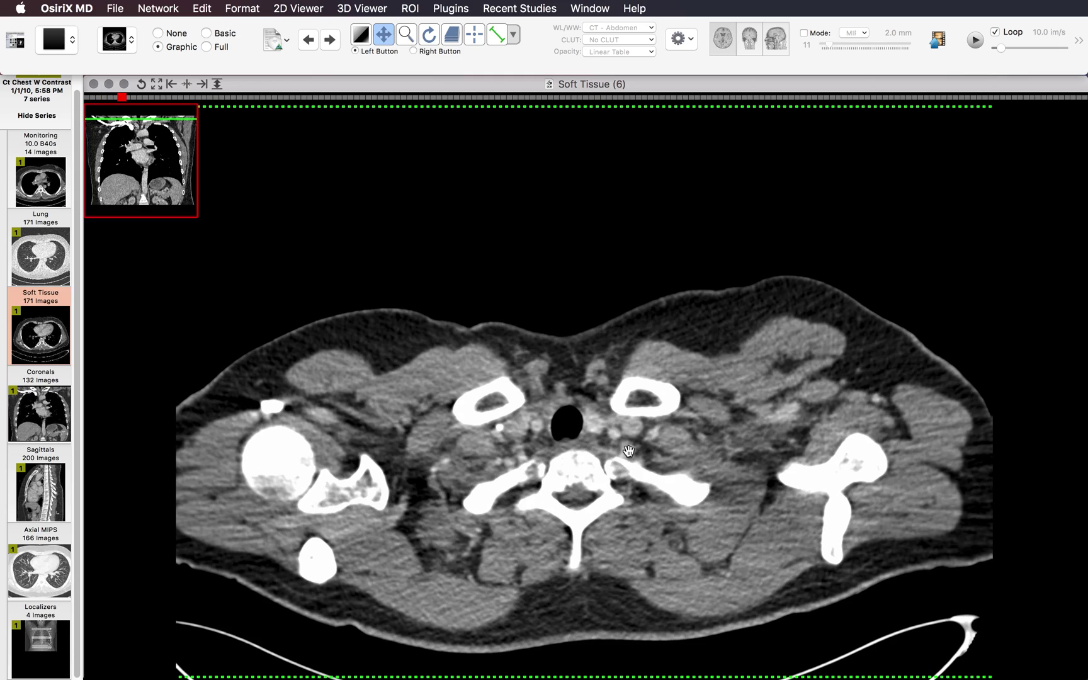
{"action": "scroll", "coordinate": [624, 449], "scroll_direction": "up", "scroll_amount": 10}
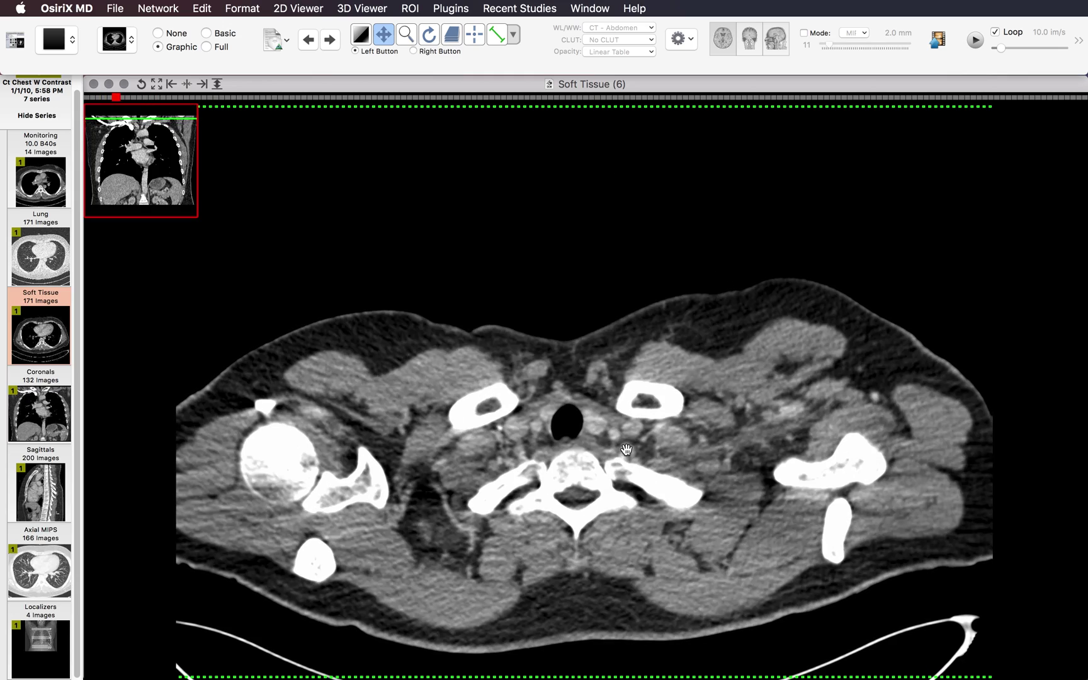
{"action": "scroll", "coordinate": [680, 445], "scroll_direction": "down", "scroll_amount": 9}
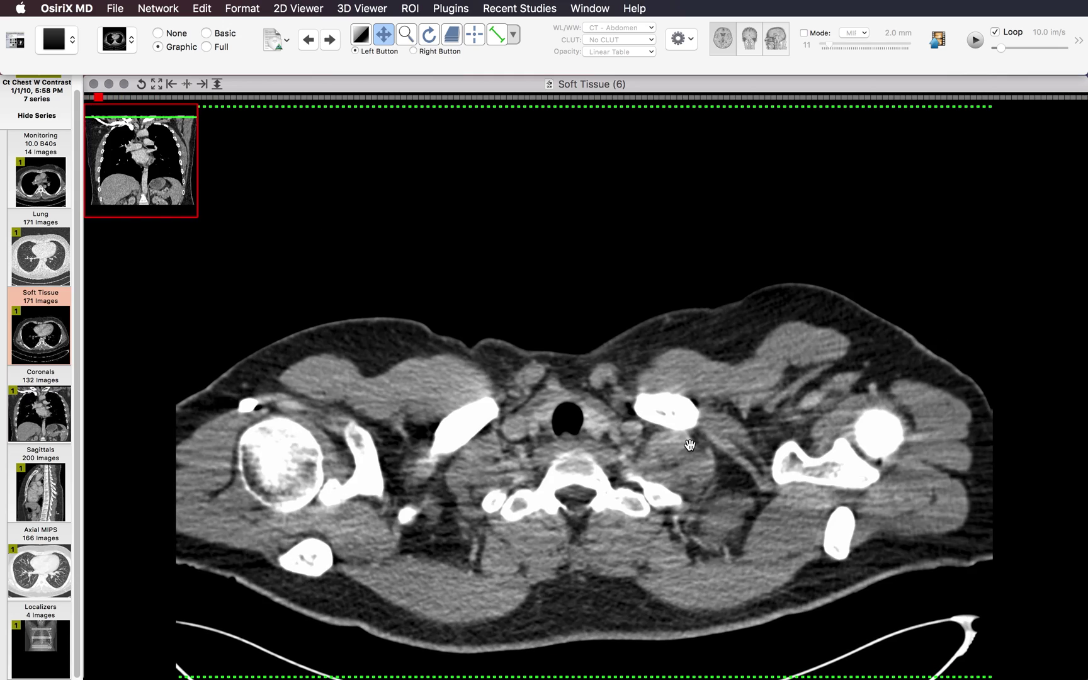
{"action": "scroll", "coordinate": [669, 445], "scroll_direction": "up", "scroll_amount": 9}
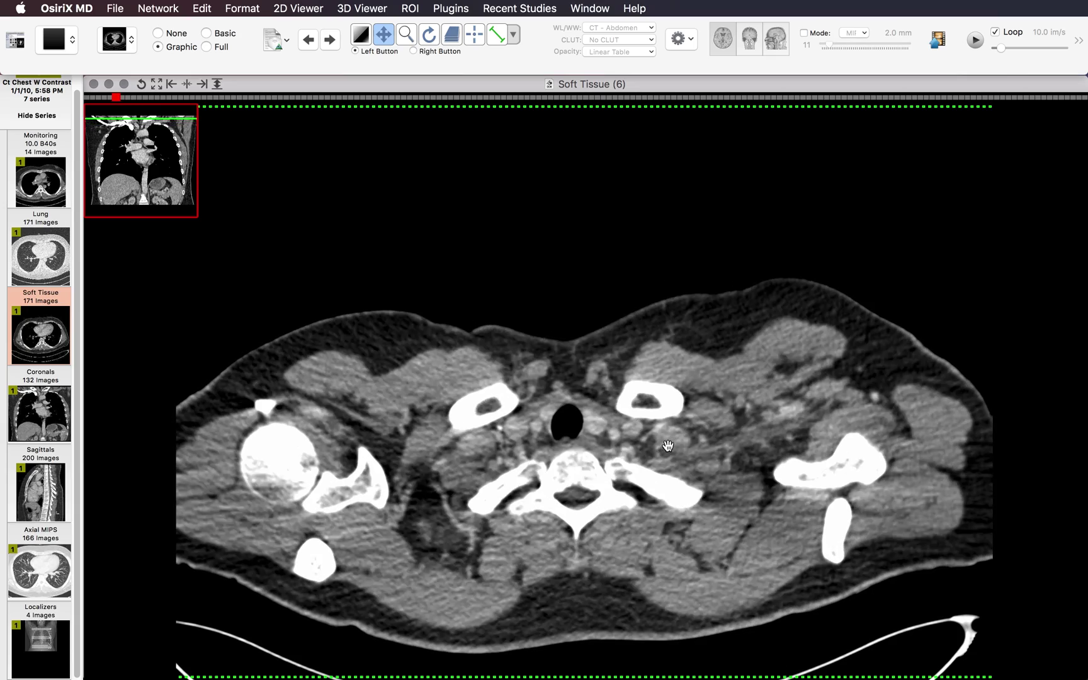
{"action": "scroll", "coordinate": [646, 449], "scroll_direction": "up", "scroll_amount": 1}
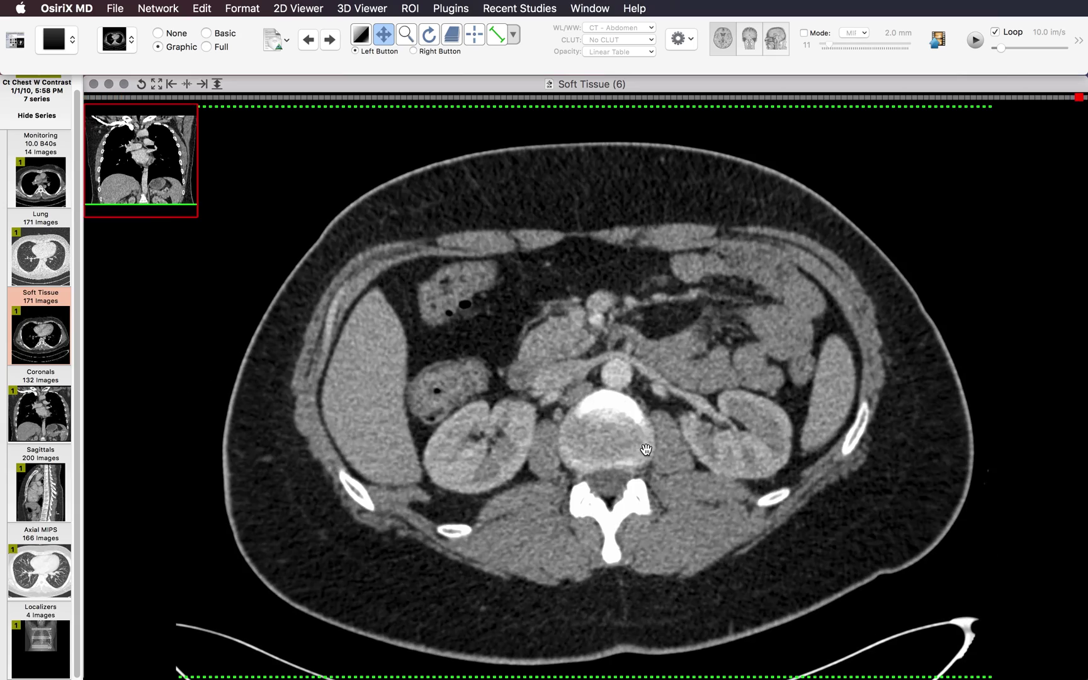
{"action": "scroll", "coordinate": [646, 449], "scroll_direction": "down", "scroll_amount": 11}
{"action": "scroll", "coordinate": [646, 449], "scroll_direction": "up", "scroll_amount": 5}
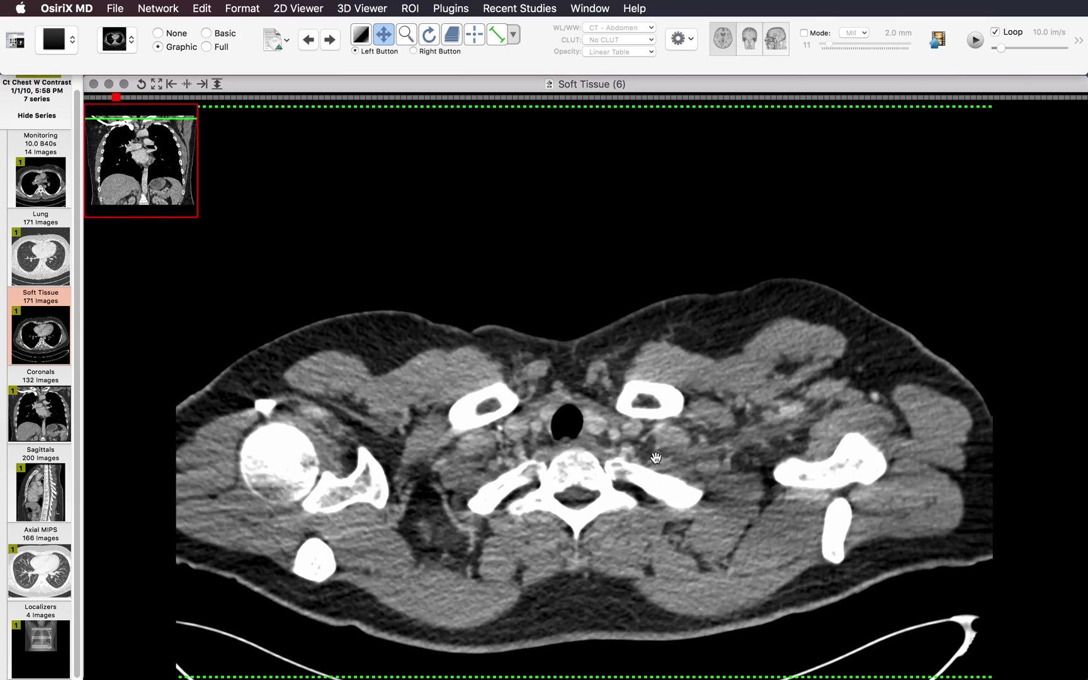
{"action": "scroll", "coordinate": [662, 455], "scroll_direction": "up", "scroll_amount": 3}
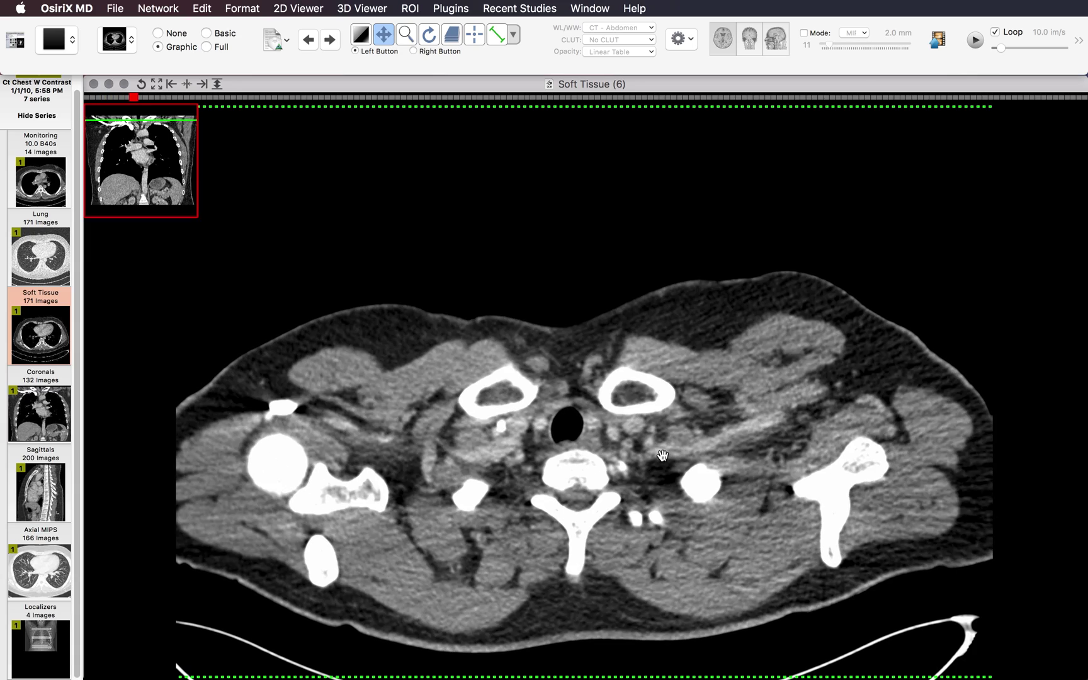
{"action": "scroll", "coordinate": [662, 455], "scroll_direction": "up", "scroll_amount": 3}
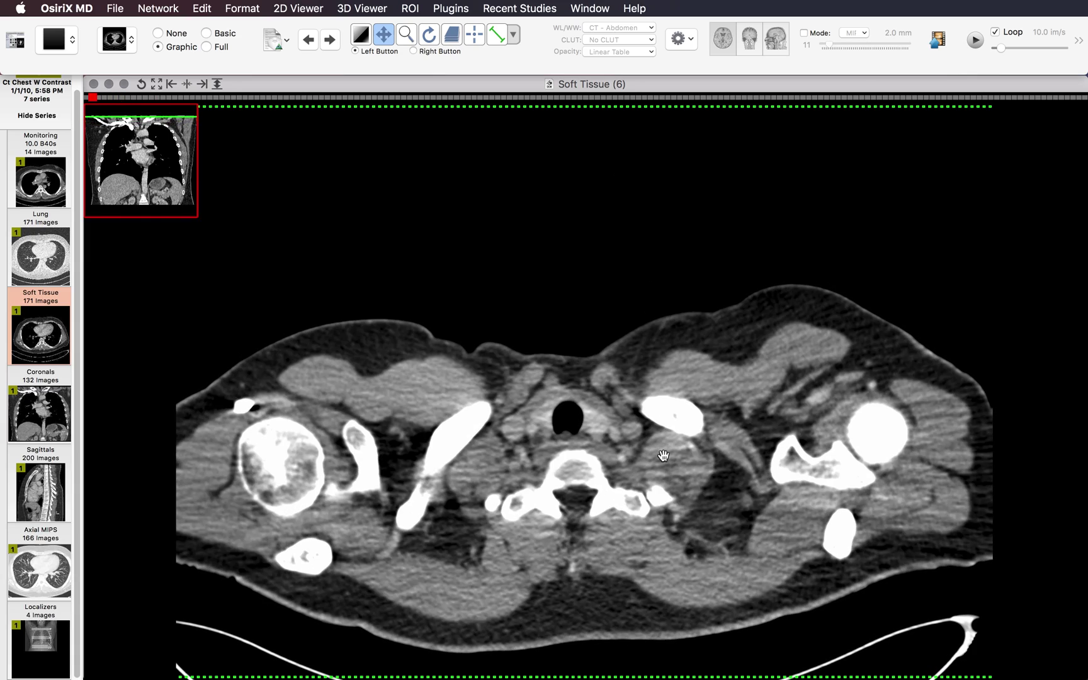
{"action": "scroll", "coordinate": [667, 454], "scroll_direction": "down", "scroll_amount": 1}
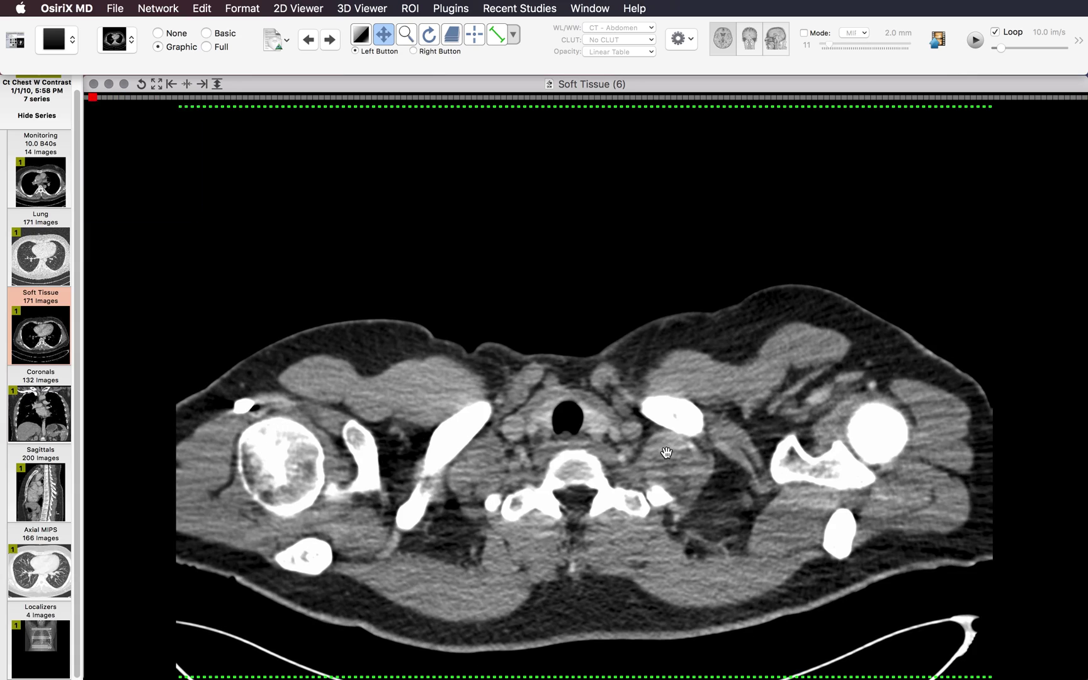
{"action": "scroll", "coordinate": [666, 453], "scroll_direction": "down", "scroll_amount": 4}
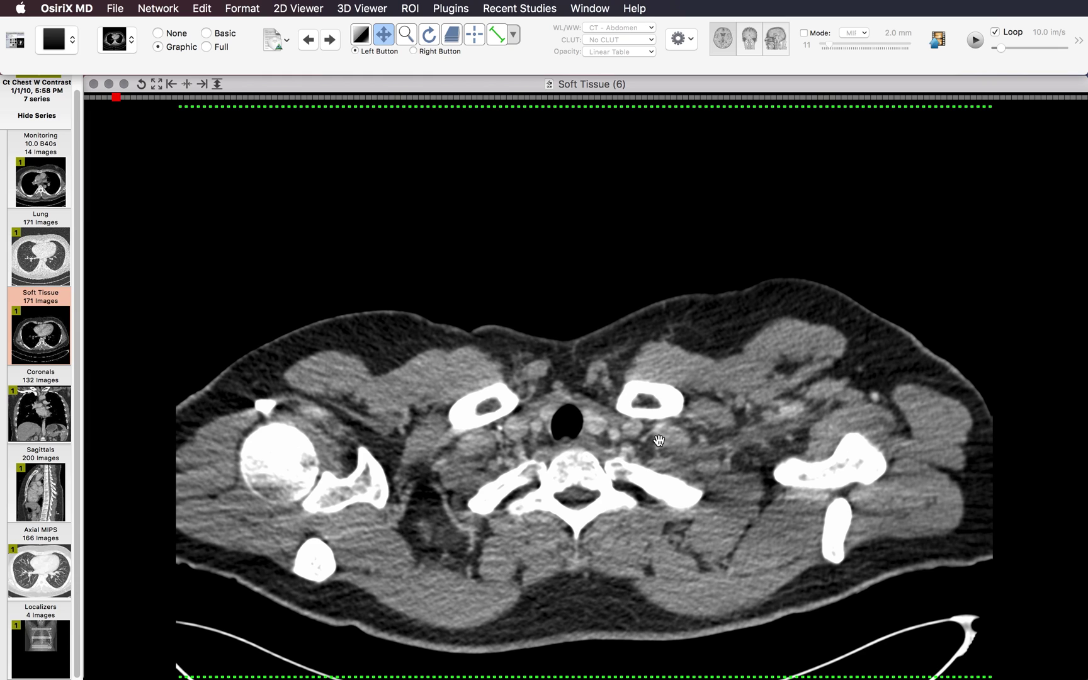
{"action": "left_click", "coordinate": [51, 417]}
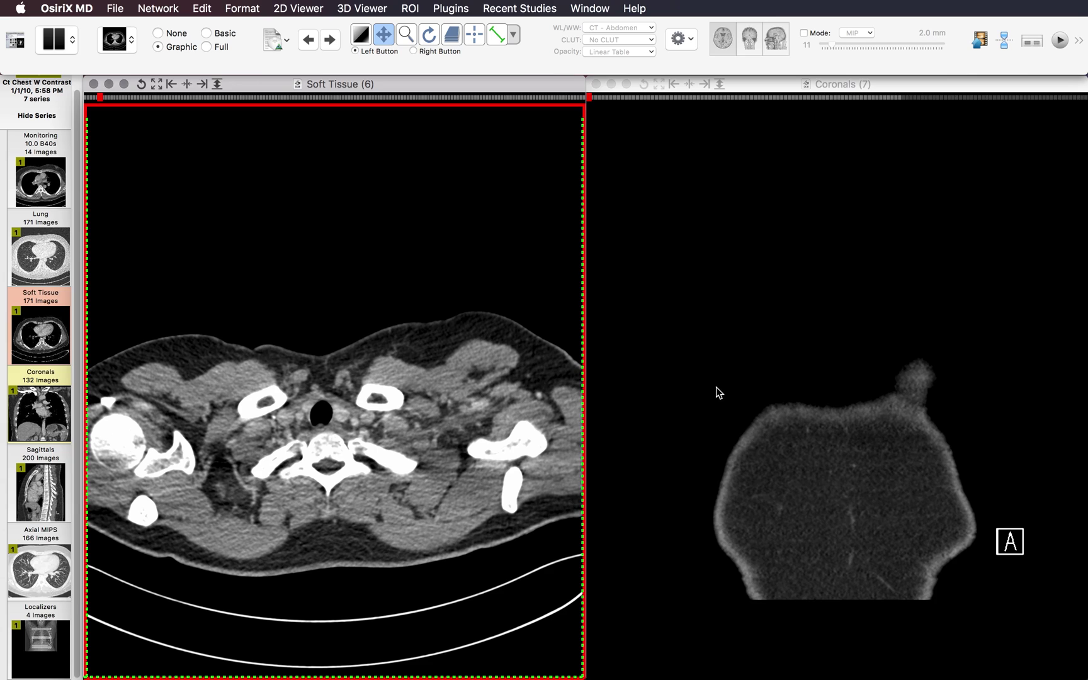
{"action": "scroll", "coordinate": [715, 387], "scroll_direction": "down", "scroll_amount": 20}
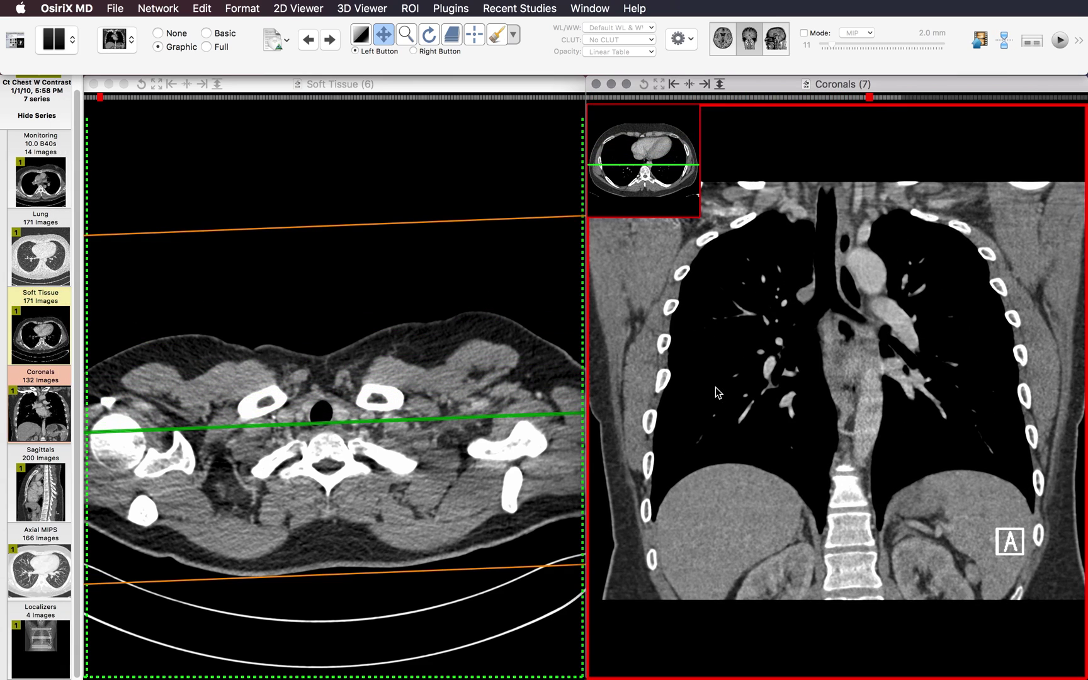
{"action": "scroll", "coordinate": [715, 387], "scroll_direction": "up", "scroll_amount": 3}
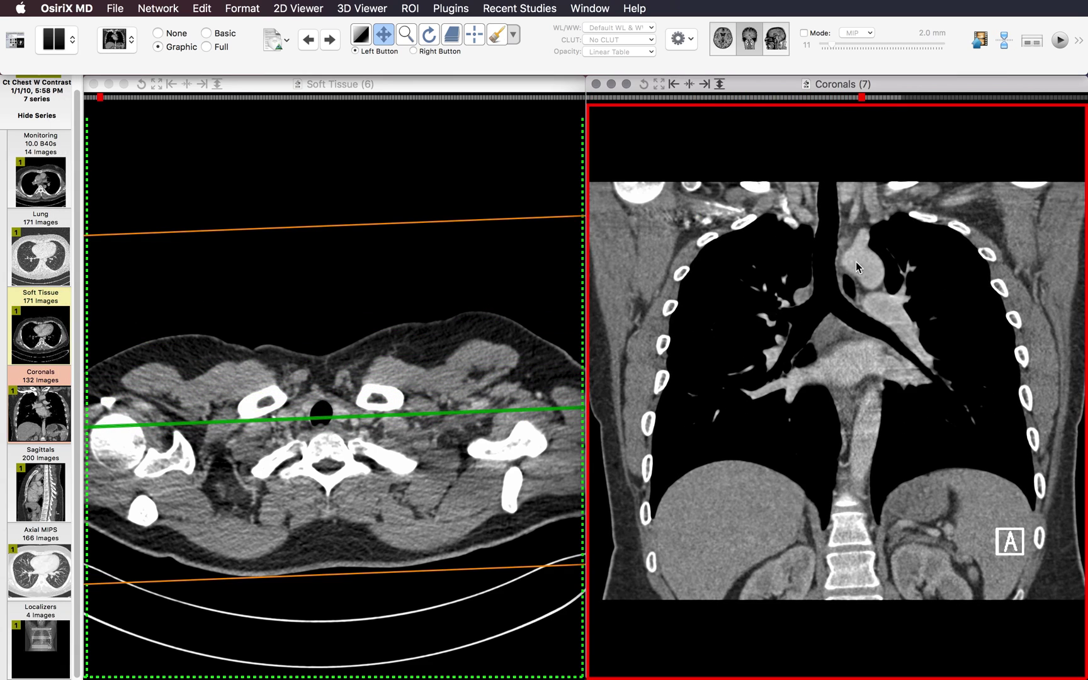
{"action": "scroll", "coordinate": [858, 227], "scroll_direction": "up", "scroll_amount": 2}
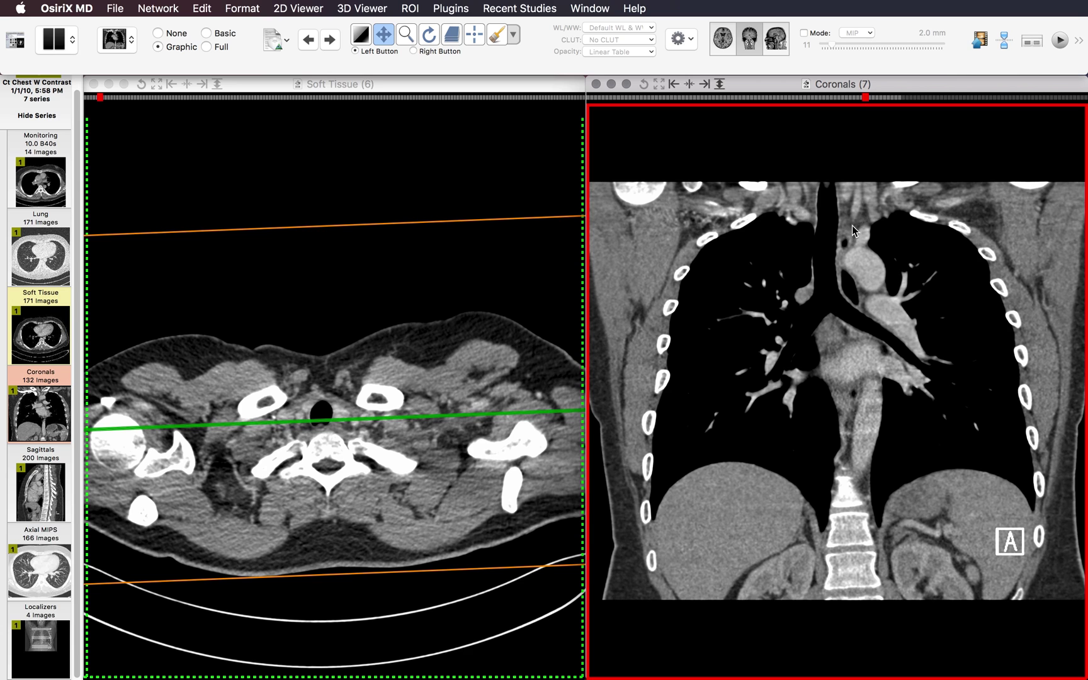
{"action": "scroll", "coordinate": [859, 191], "scroll_direction": "down", "scroll_amount": 2}
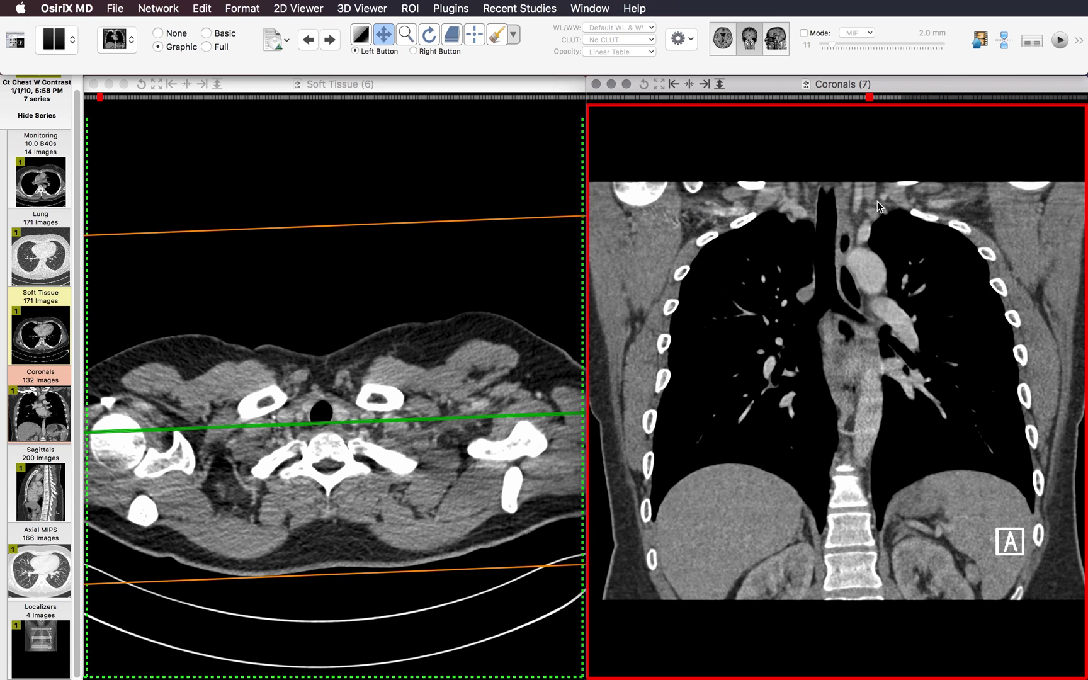
{"action": "left_click", "coordinate": [423, 294]}
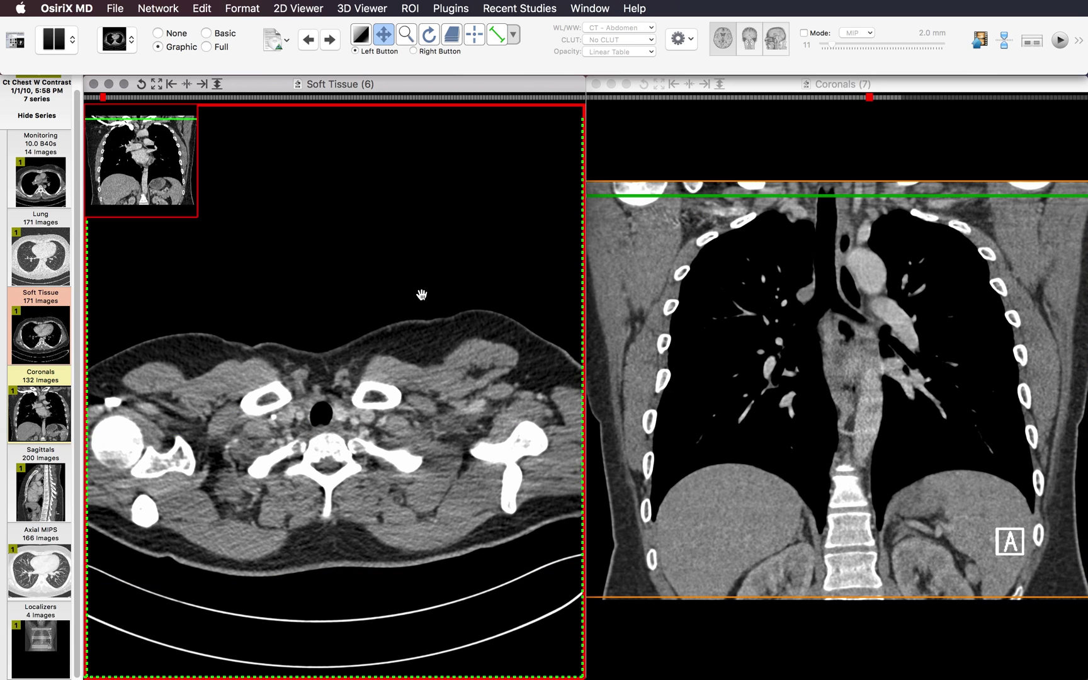
{"action": "left_click", "coordinate": [596, 84]}
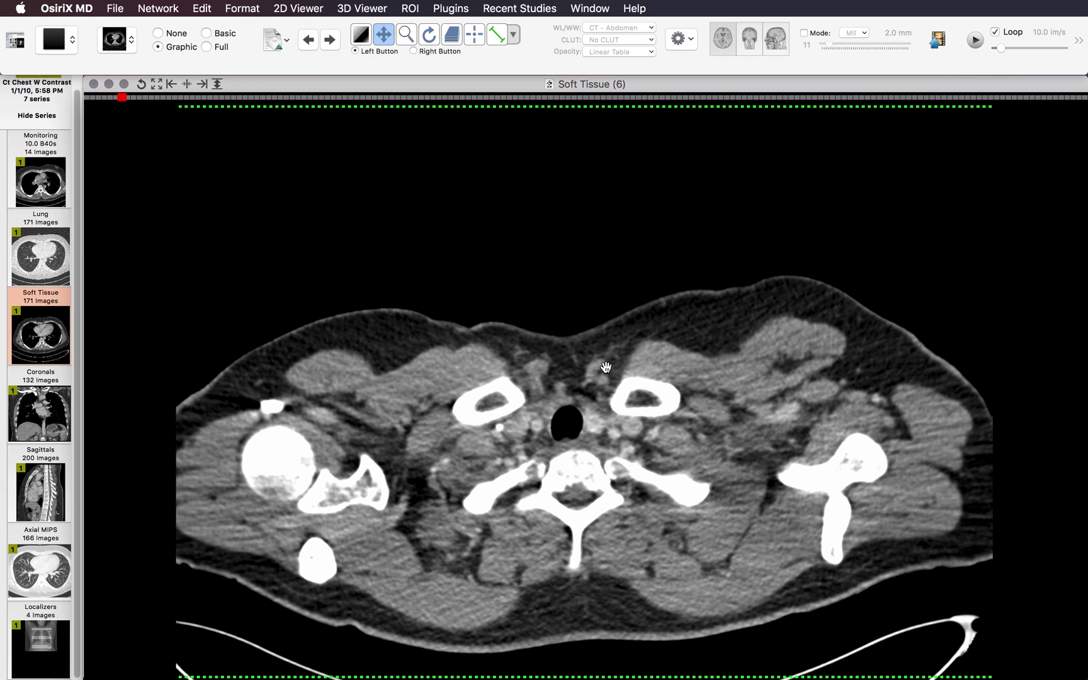
Step: Measure the small axillary nodule as 7.59 mm and begin a perpendicular measurement
{"action": "scroll", "coordinate": [687, 457], "scroll_direction": "down", "scroll_amount": 20}
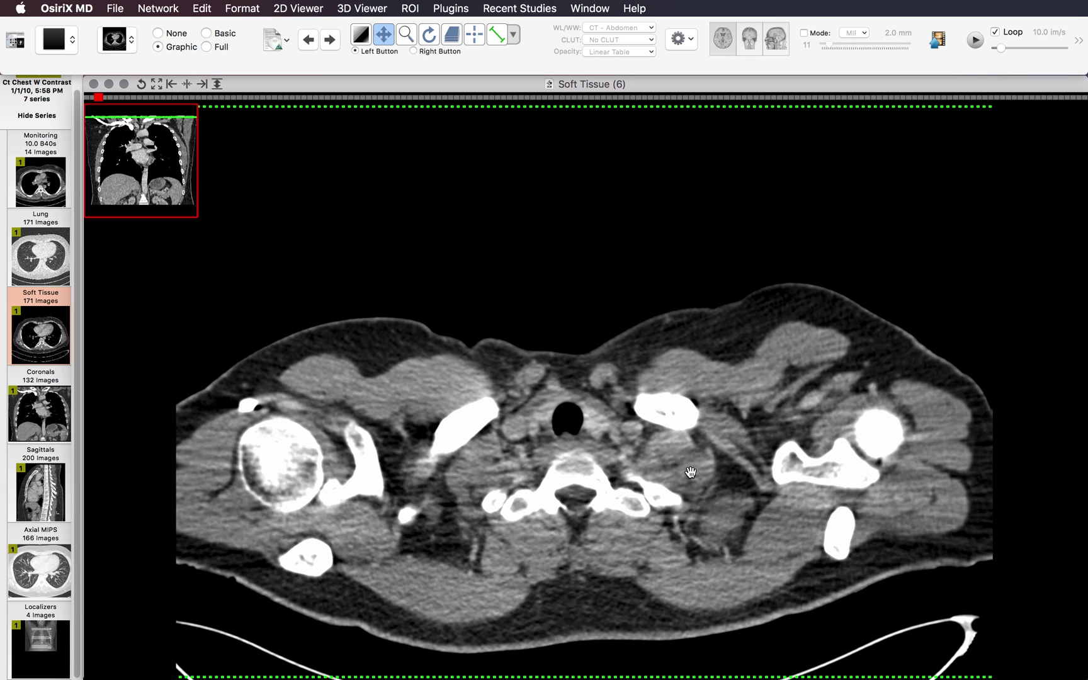
{"action": "scroll", "coordinate": [742, 477], "scroll_direction": "down", "scroll_amount": 6}
{"action": "scroll", "coordinate": [808, 450], "scroll_direction": "down", "scroll_amount": 14}
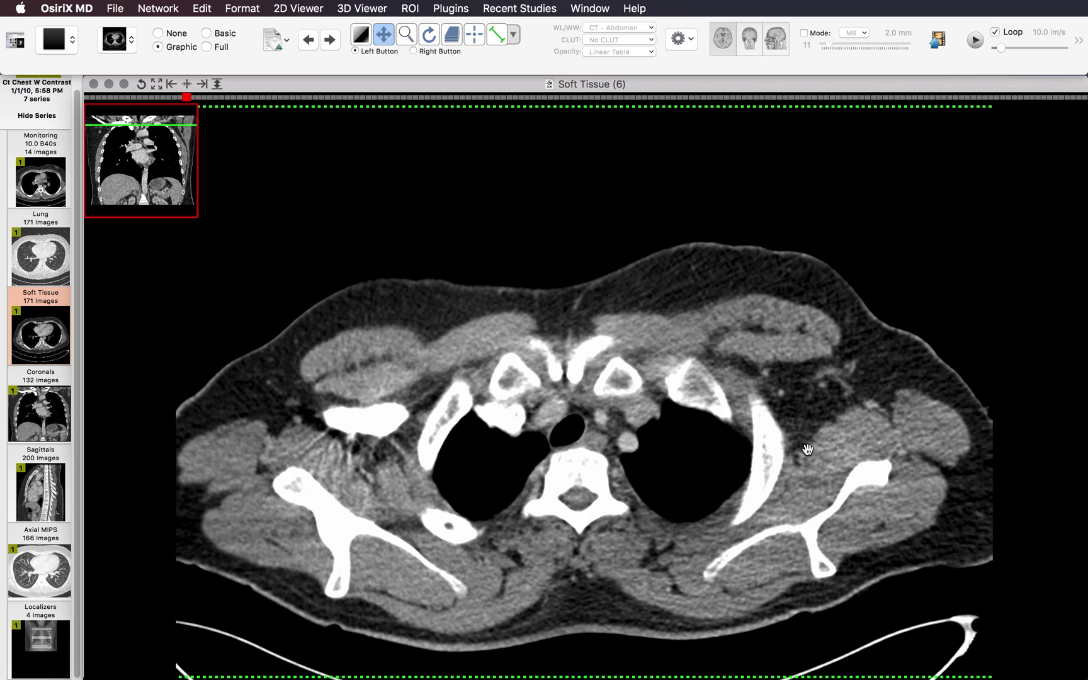
{"action": "scroll", "coordinate": [861, 439], "scroll_direction": "down", "scroll_amount": 5}
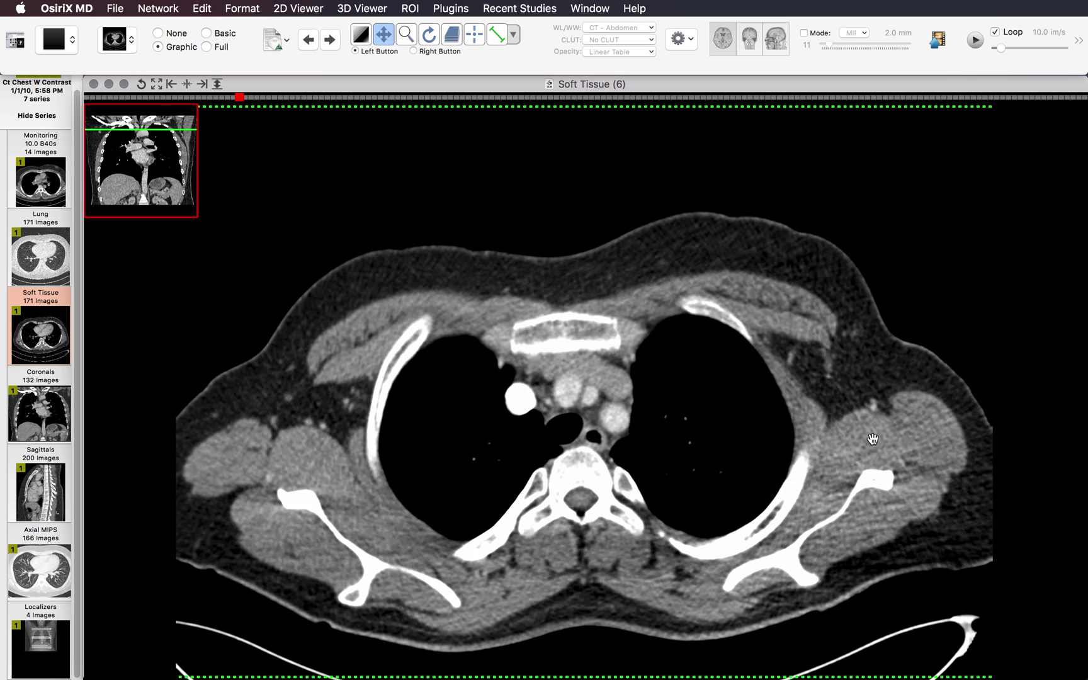
{"action": "scroll", "coordinate": [872, 439], "scroll_direction": "down", "scroll_amount": 3}
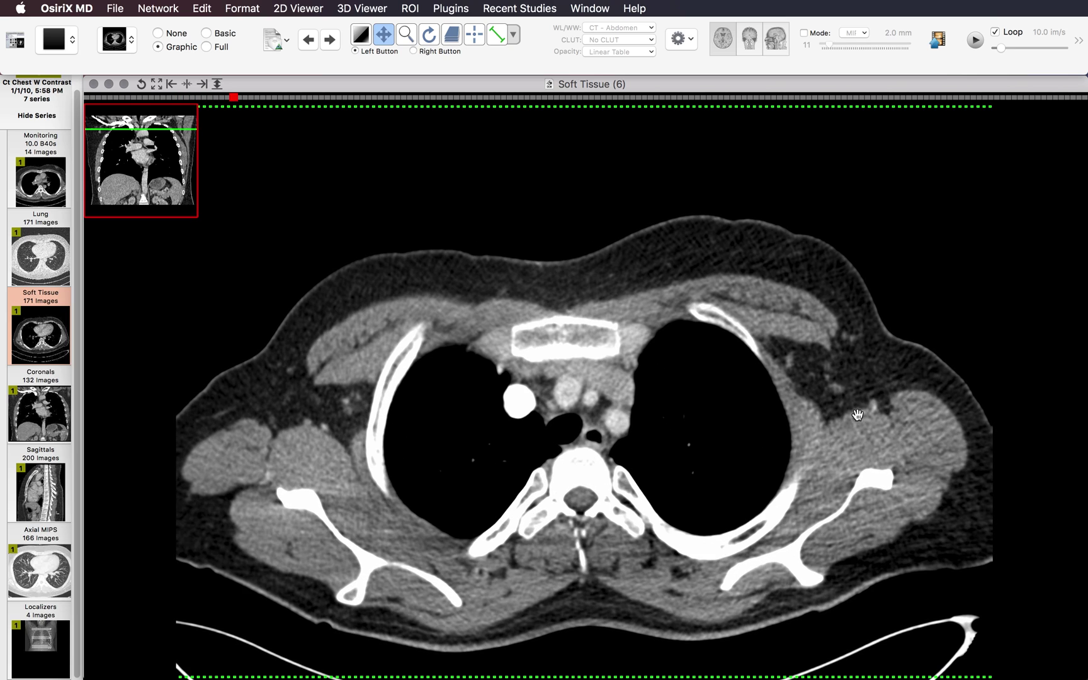
{"action": "scroll", "coordinate": [842, 397], "scroll_direction": "up", "scroll_amount": 3}
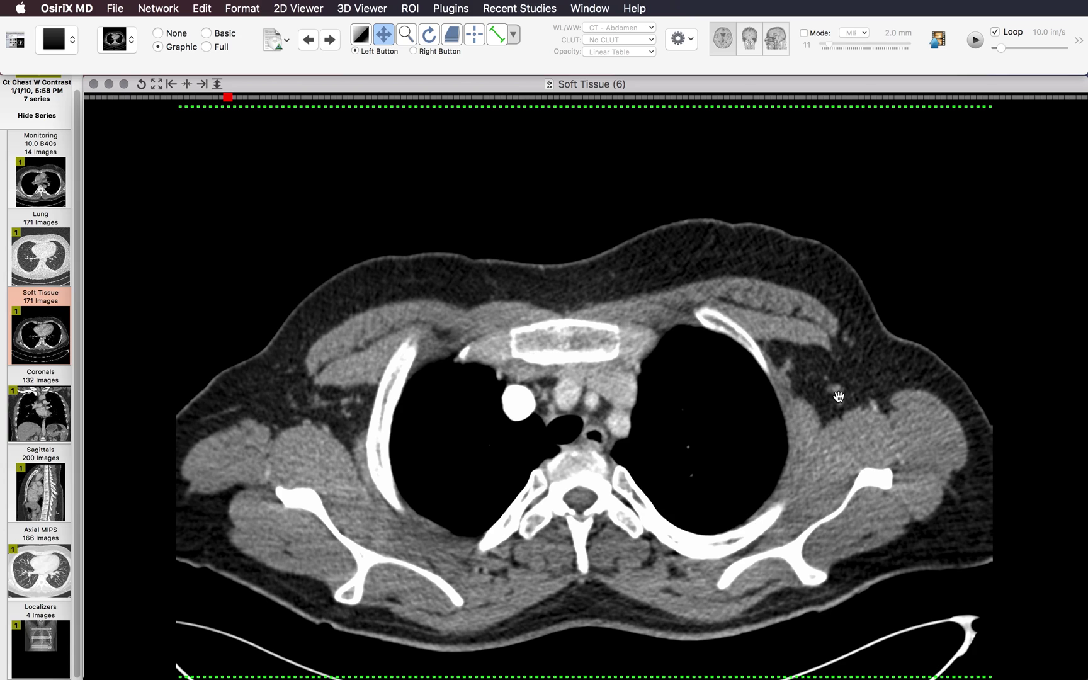
{"action": "left_click", "coordinate": [496, 35]}
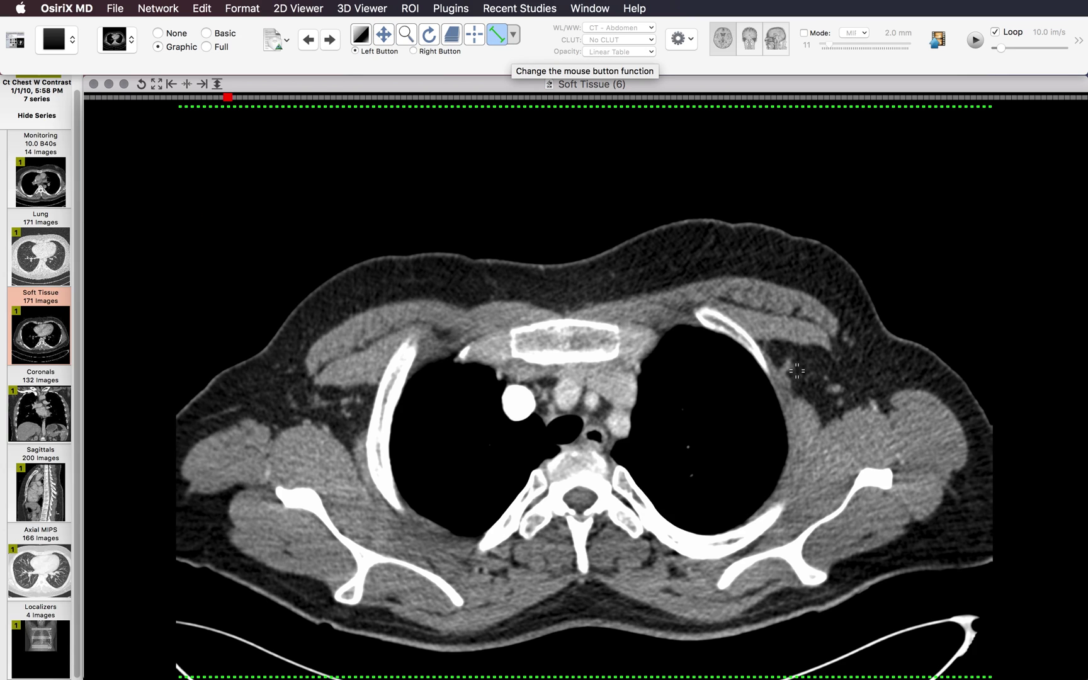
{"action": "left_click", "coordinate": [826, 388]}
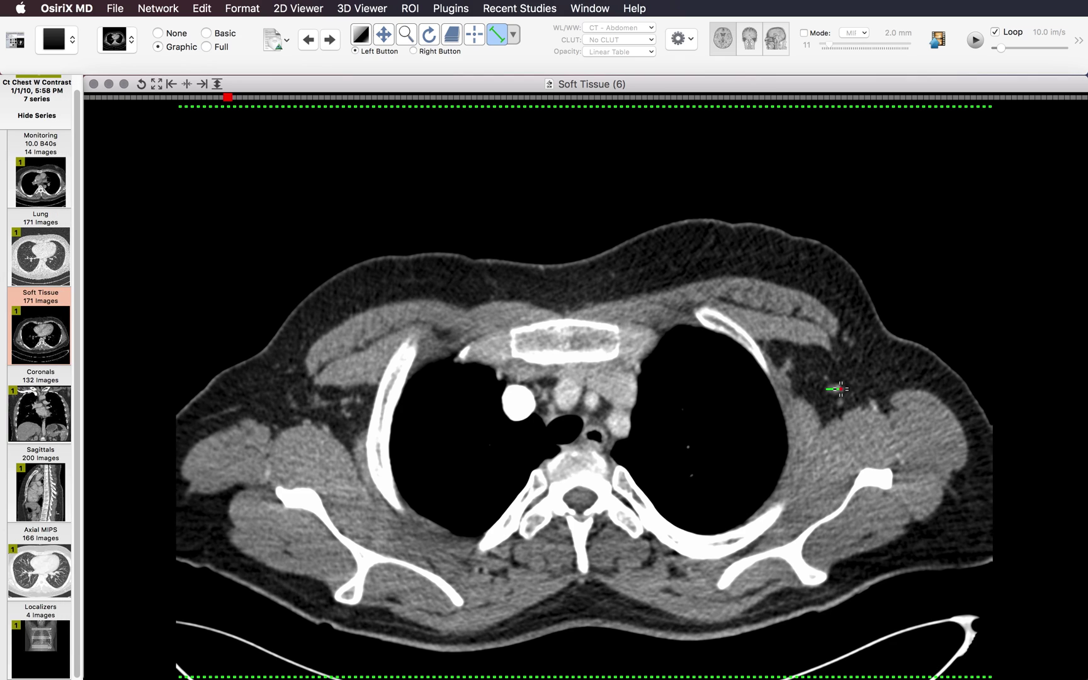
{"action": "left_click_drag", "start_coordinate": [841, 388], "coordinate": [838, 380]}
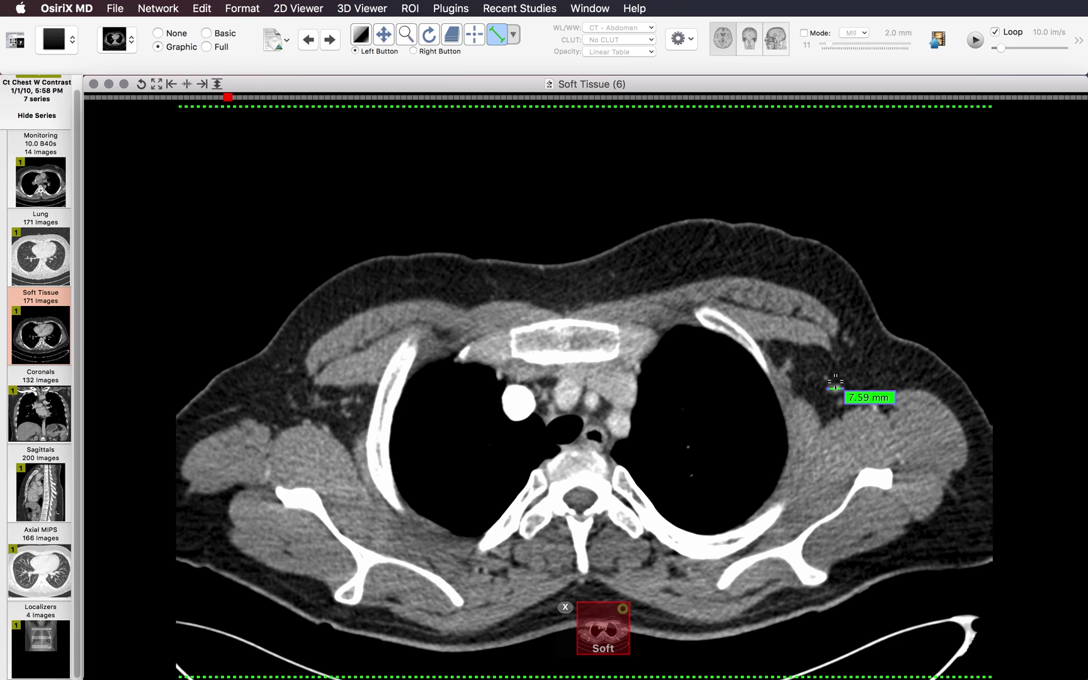
{"action": "left_click", "coordinate": [835, 388]}
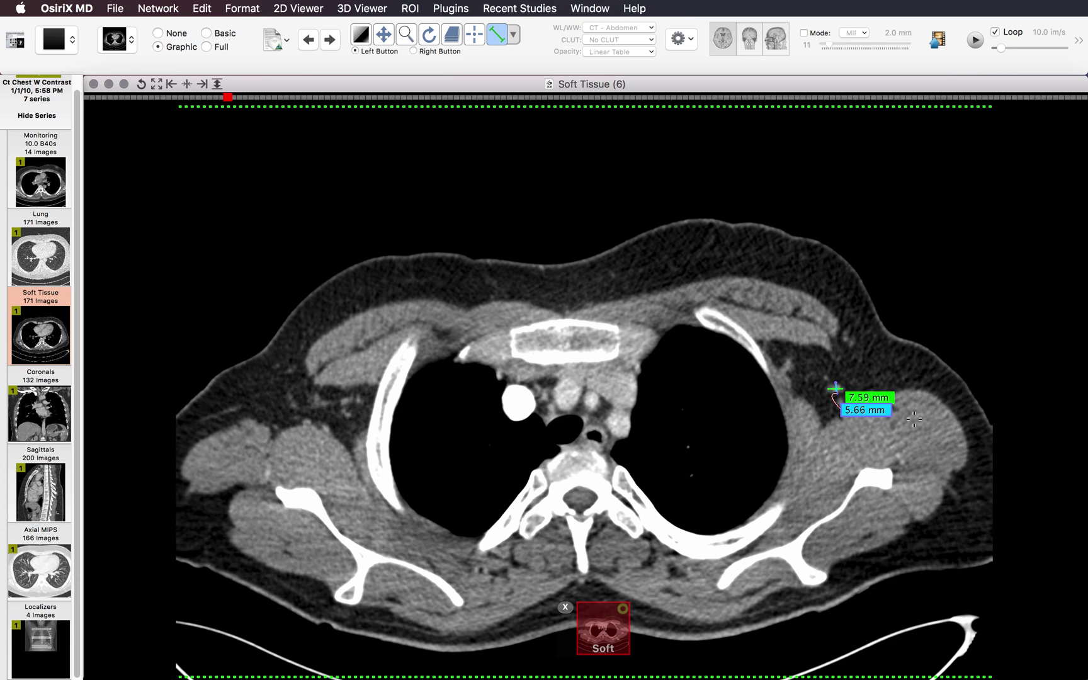
Step: Set the left mouse button to the Move (pan) tool from the image's contextual menu
{"action": "right_click", "coordinate": [728, 426]}
{"action": "left_click", "coordinate": [674, 329]}
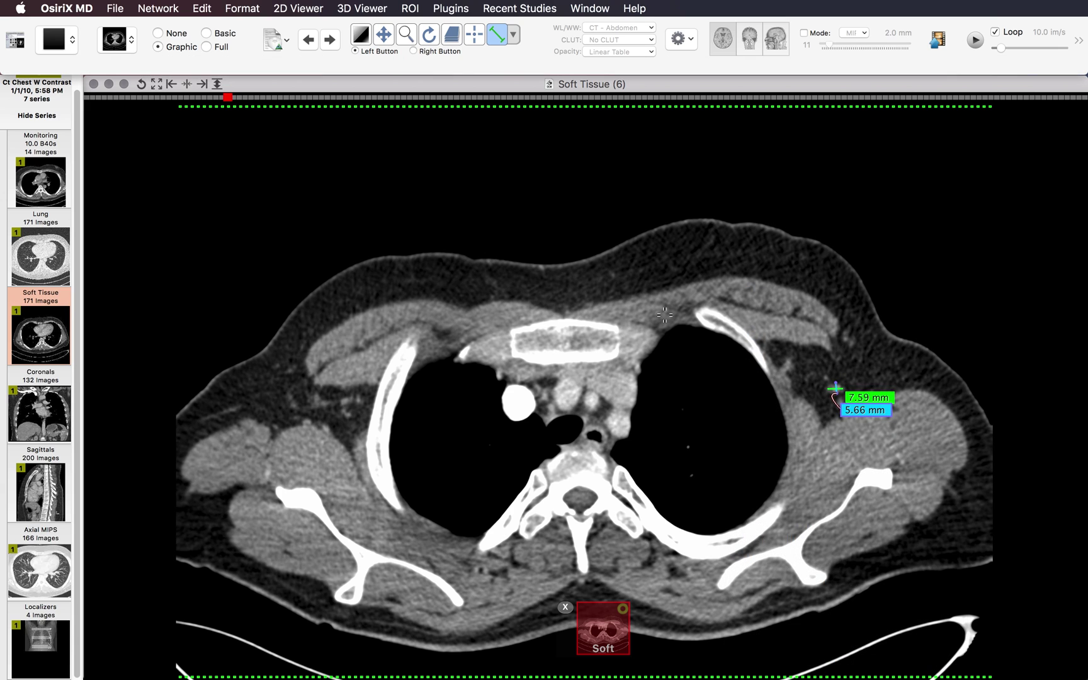
{"action": "left_click", "coordinate": [383, 35]}
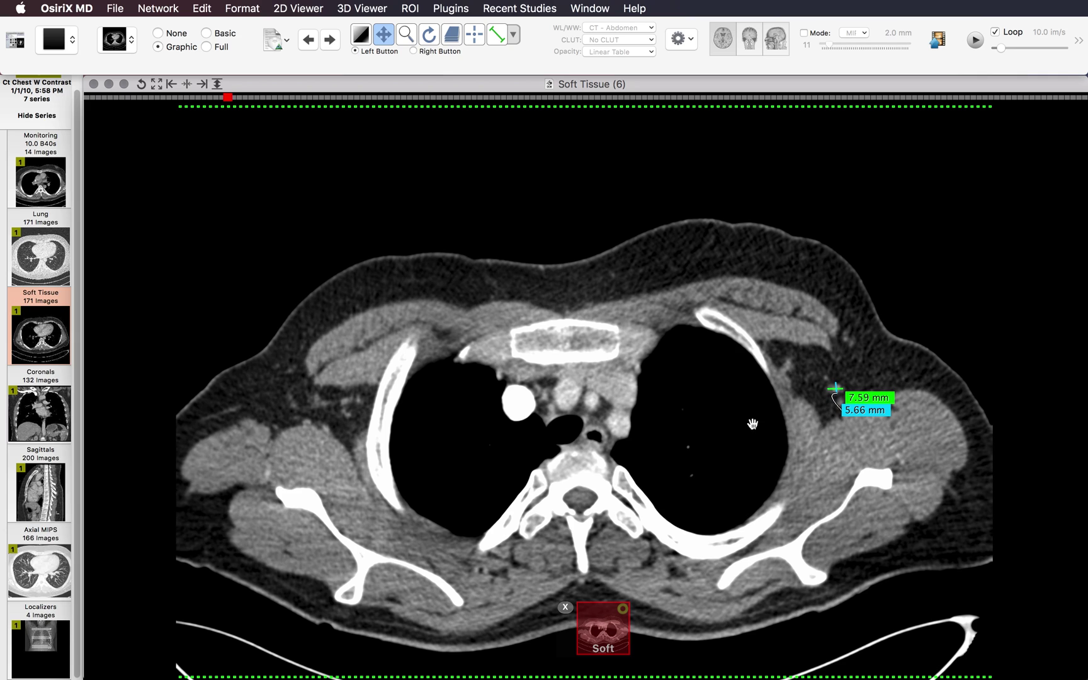
Step: Scroll up toward the lower neck, then back down to the upper lungs and great vessels
{"action": "scroll", "coordinate": [745, 416], "scroll_direction": "down", "scroll_amount": 14}
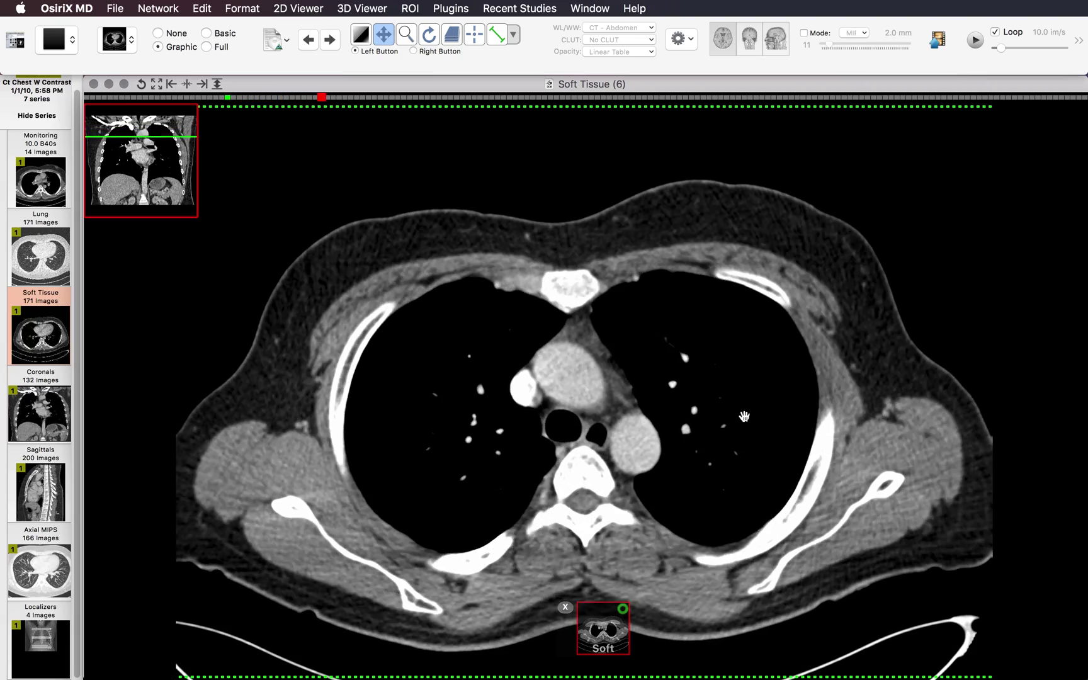
{"action": "scroll", "coordinate": [744, 416], "scroll_direction": "up", "scroll_amount": 8}
{"action": "scroll", "coordinate": [744, 415], "scroll_direction": "up", "scroll_amount": 14}
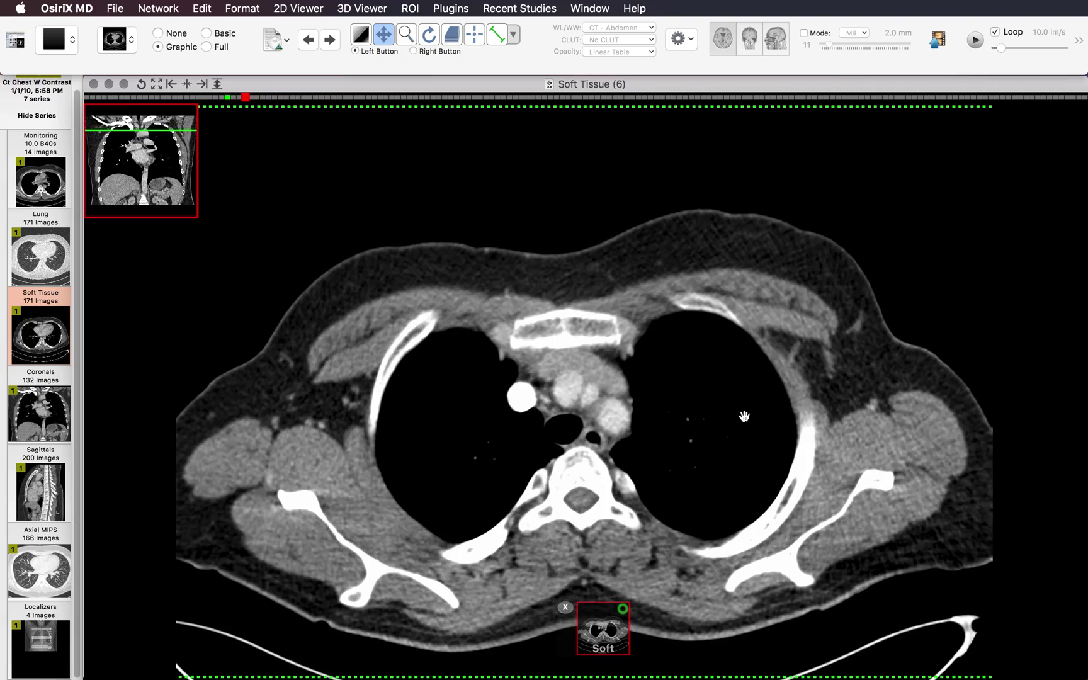
{"action": "scroll", "coordinate": [744, 415], "scroll_direction": "up", "scroll_amount": 10}
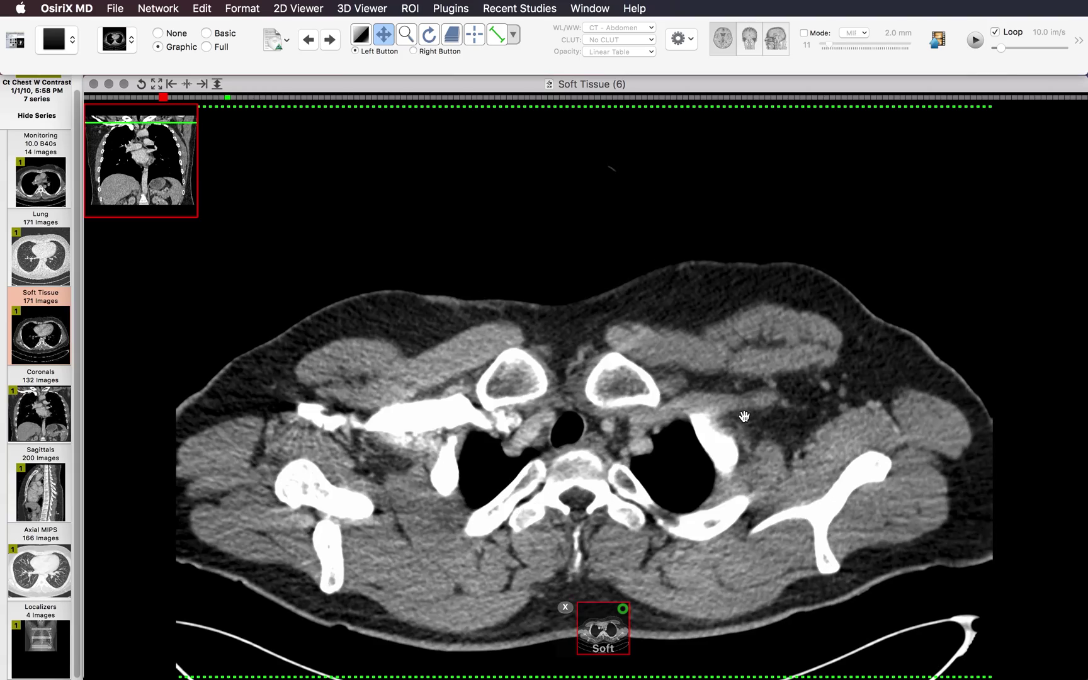
{"action": "scroll", "coordinate": [579, 432], "scroll_direction": "down", "scroll_amount": 11}
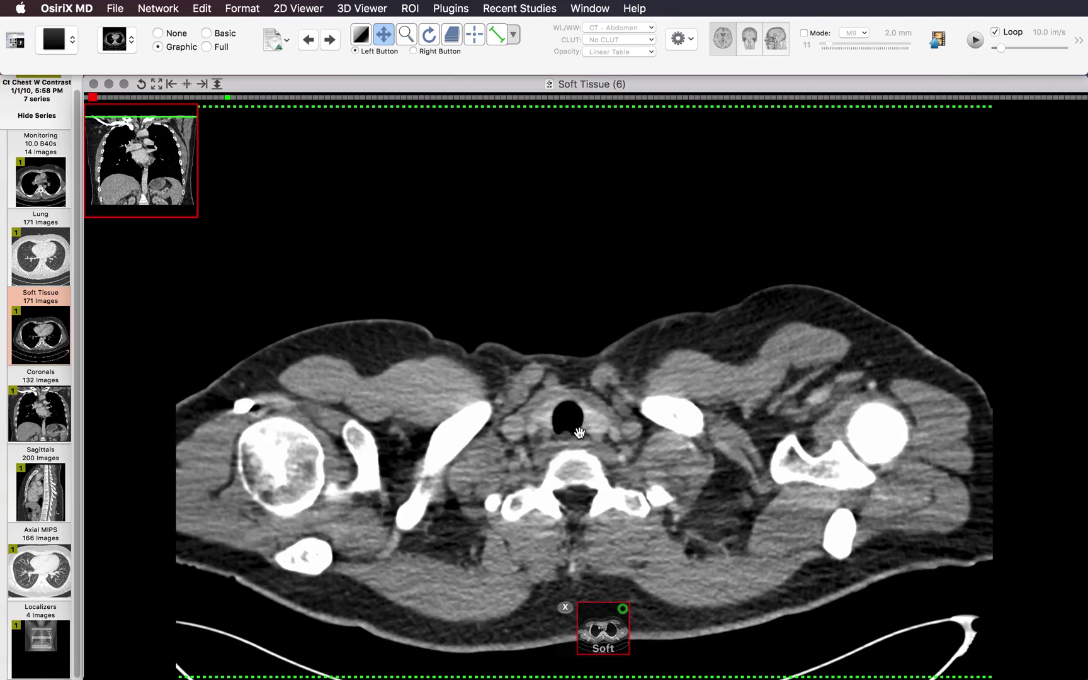
{"action": "scroll", "coordinate": [579, 432], "scroll_direction": "down", "scroll_amount": 20}
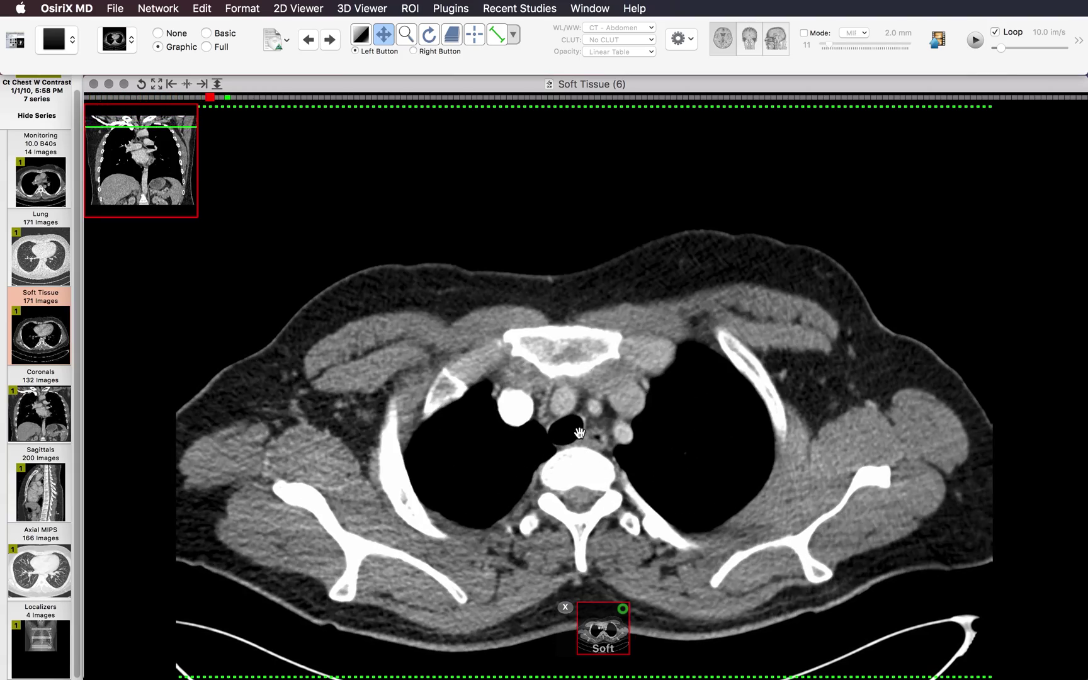
{"action": "scroll", "coordinate": [579, 432], "scroll_direction": "down", "scroll_amount": 20}
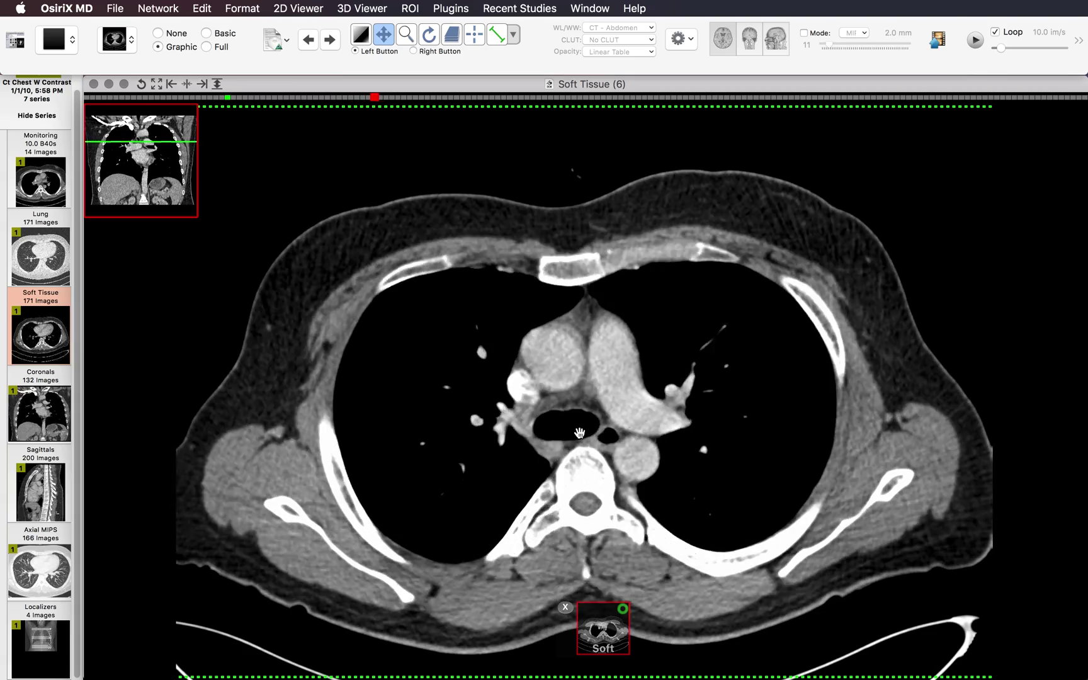
{"action": "scroll", "coordinate": [579, 432], "scroll_direction": "up", "scroll_amount": 19}
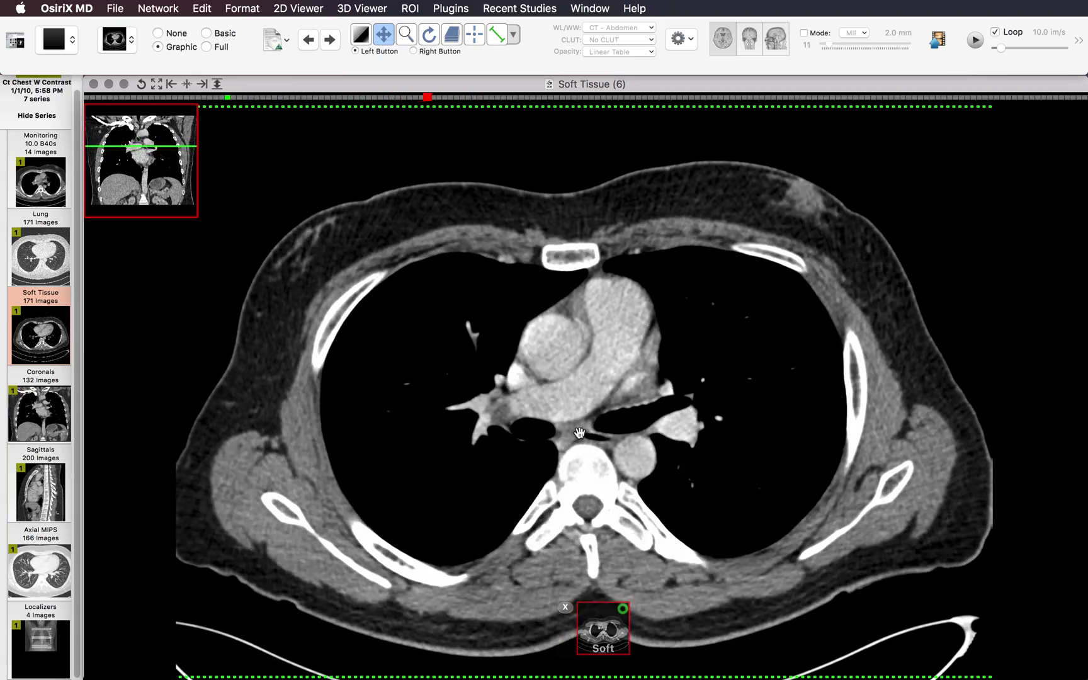
{"action": "scroll", "coordinate": [622, 436], "scroll_direction": "up", "scroll_amount": 16}
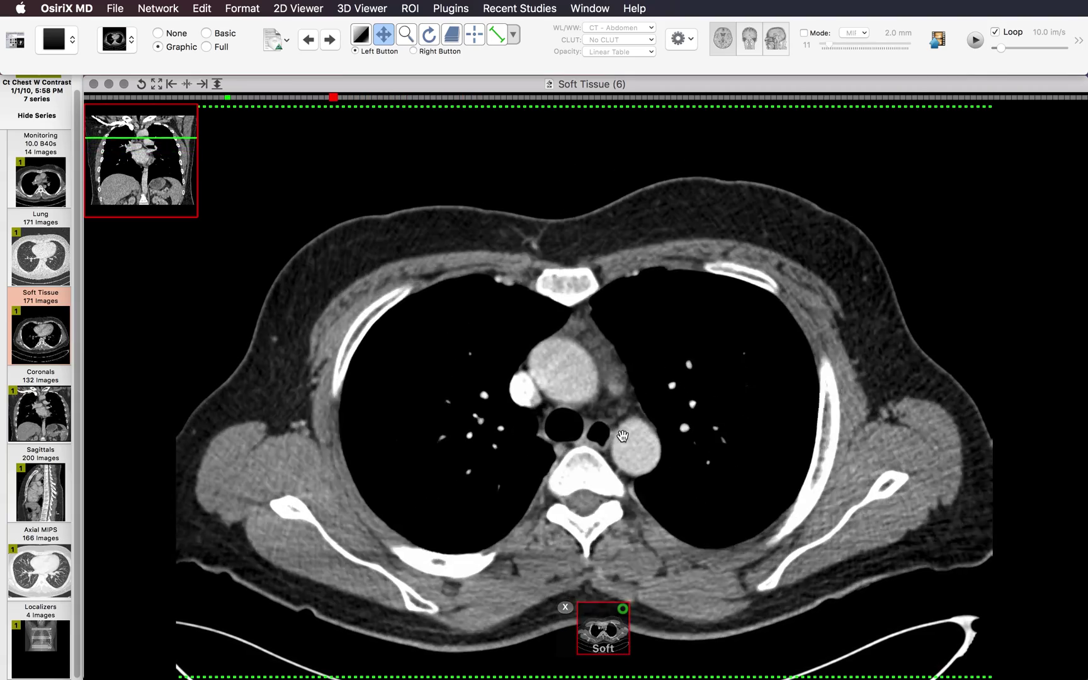
{"action": "scroll", "coordinate": [622, 436], "scroll_direction": "up", "scroll_amount": 17}
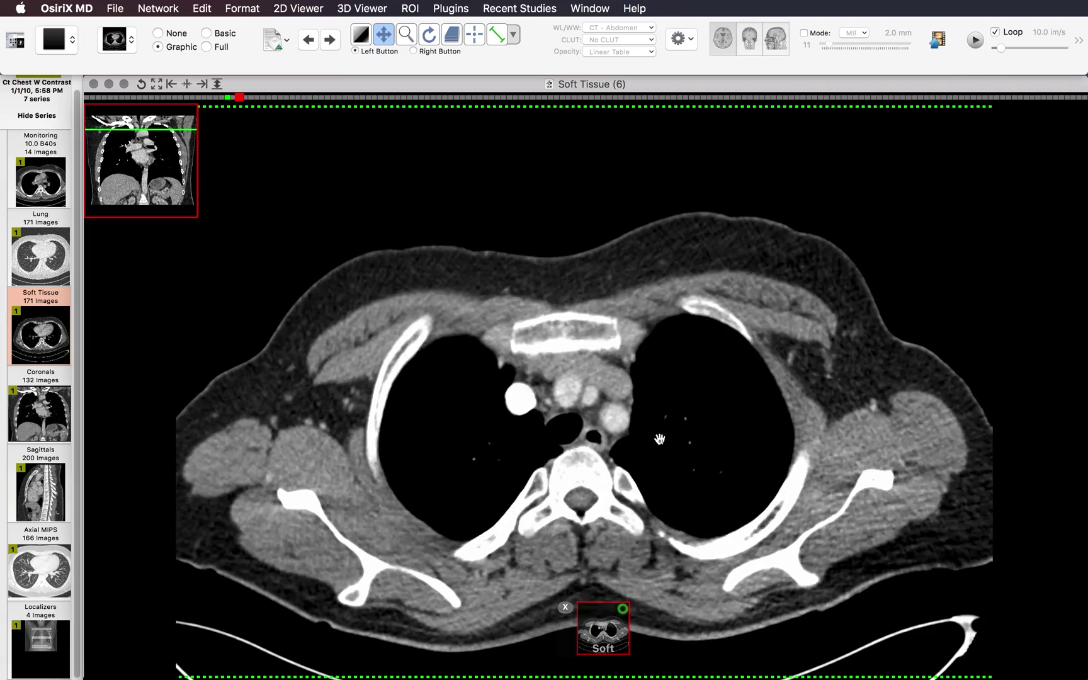
{"action": "scroll", "coordinate": [677, 443], "scroll_direction": "up", "scroll_amount": 12}
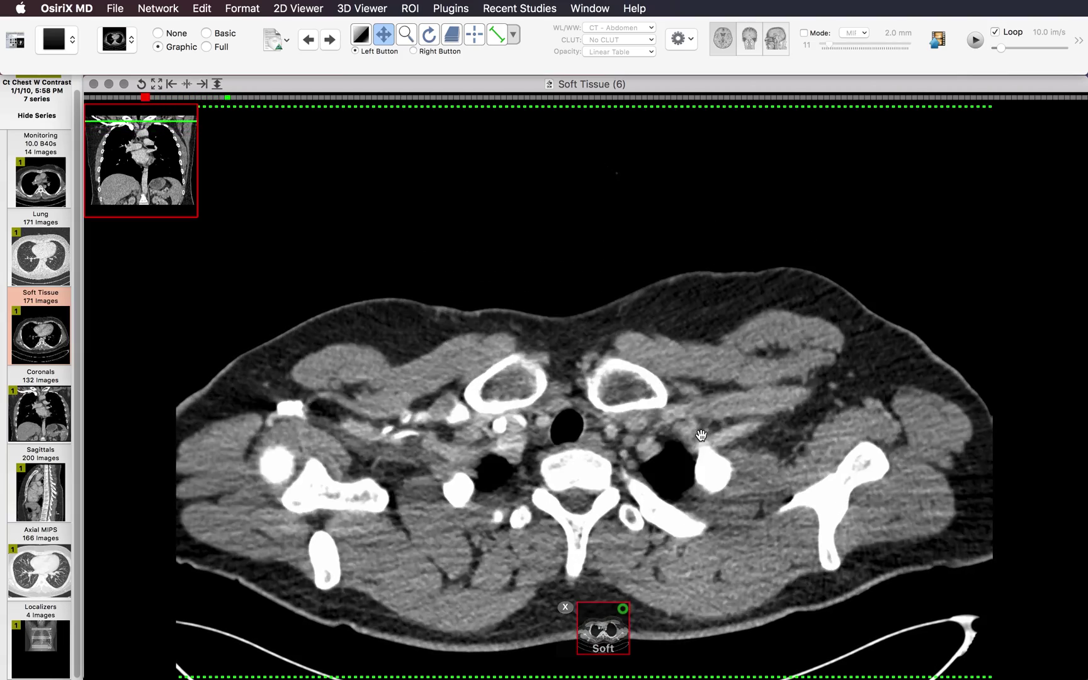
{"action": "scroll", "coordinate": [701, 435], "scroll_direction": "down", "scroll_amount": 20}
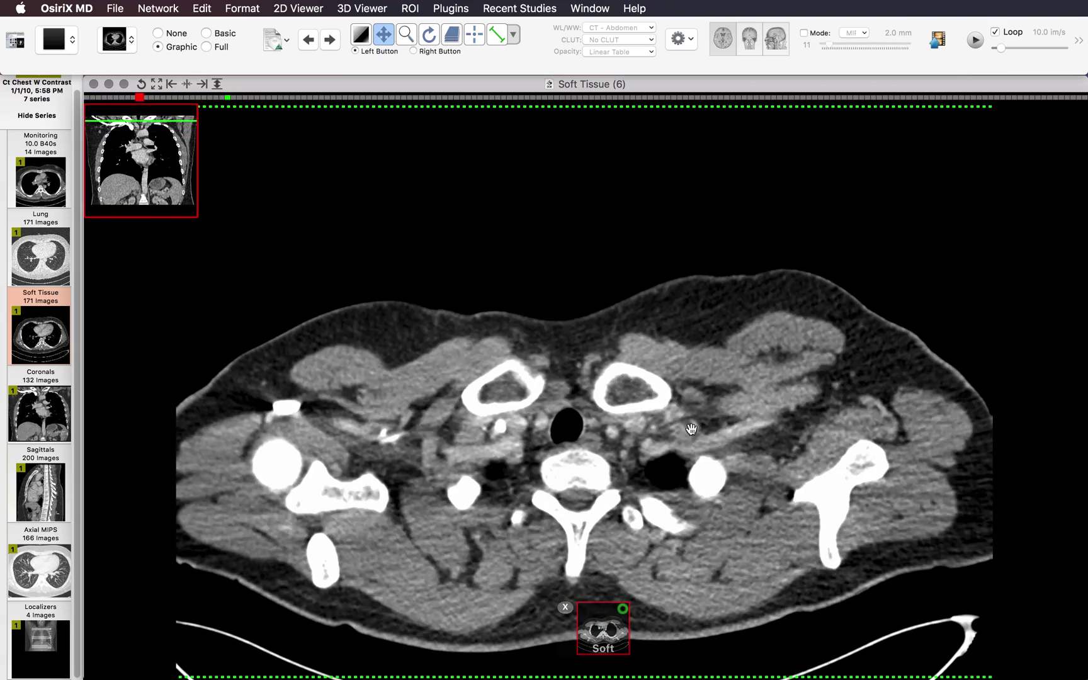
{"action": "scroll", "coordinate": [571, 310], "scroll_direction": "down", "scroll_amount": 15}
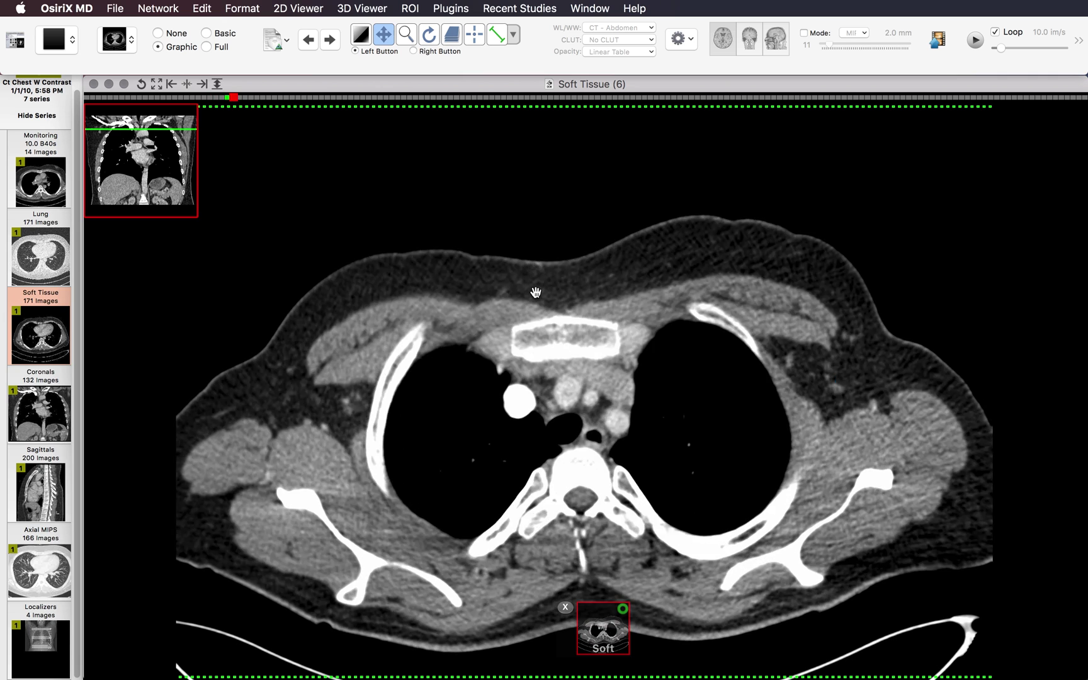
{"action": "scroll", "coordinate": [534, 300], "scroll_direction": "down", "scroll_amount": 7}
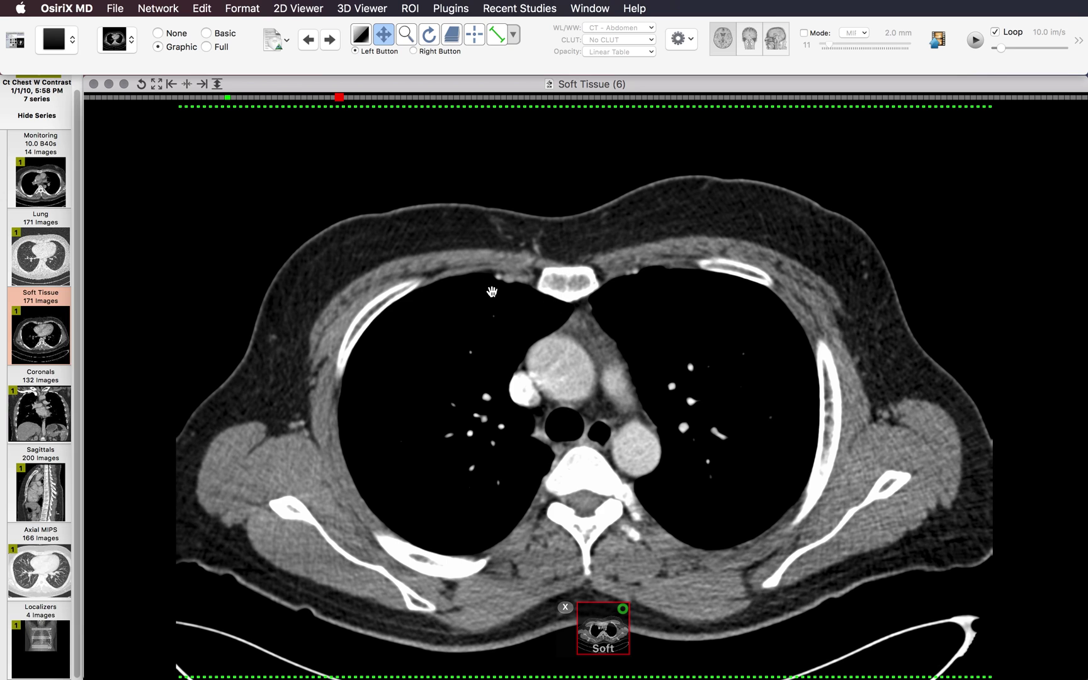
Step: Page down through the mid-chest axial slices
{"action": "scroll", "coordinate": [567, 301], "scroll_direction": "down", "scroll_amount": 1}
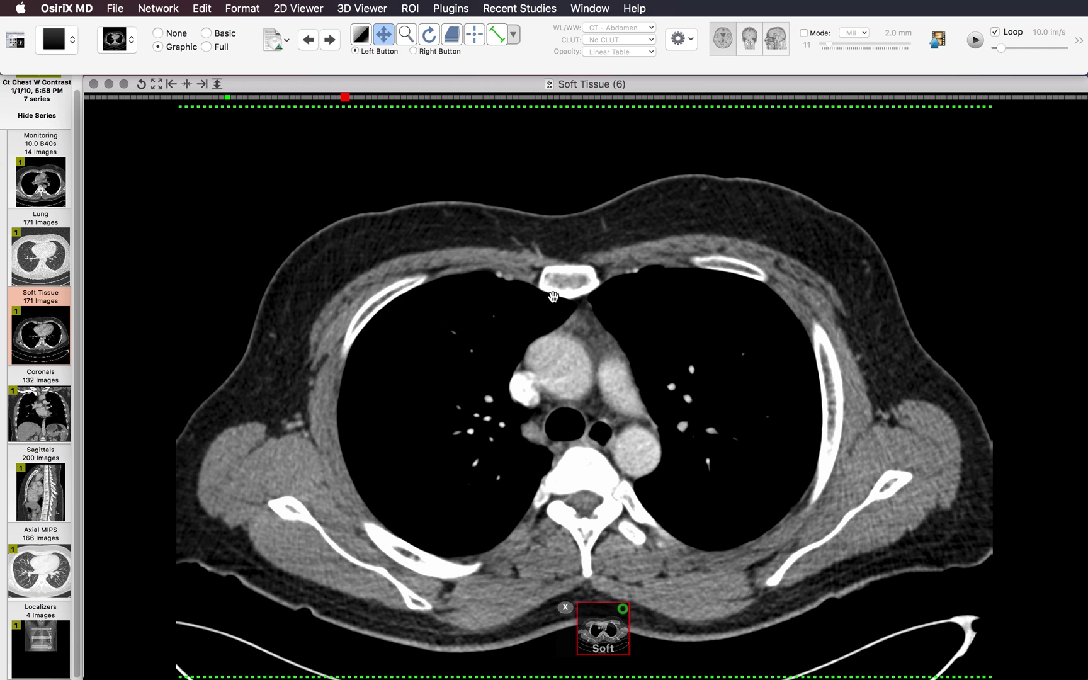
{"action": "scroll", "coordinate": [550, 296], "scroll_direction": "down", "scroll_amount": 2}
{"action": "scroll", "coordinate": [538, 287], "scroll_direction": "down", "scroll_amount": 5}
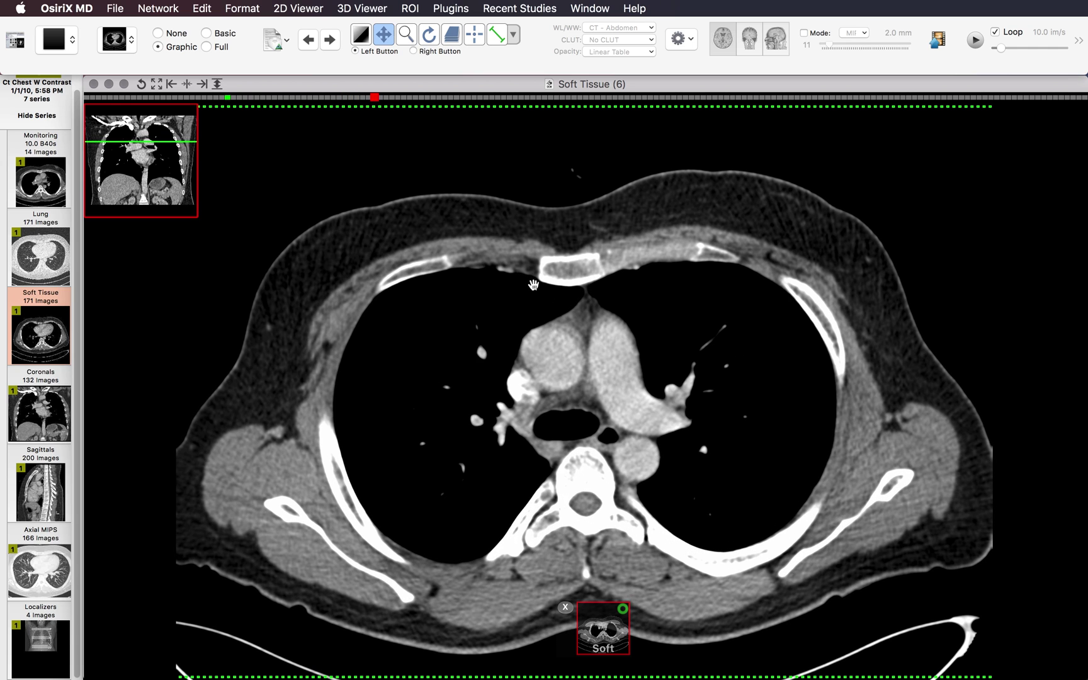
{"action": "scroll", "coordinate": [533, 282], "scroll_direction": "up", "scroll_amount": 3}
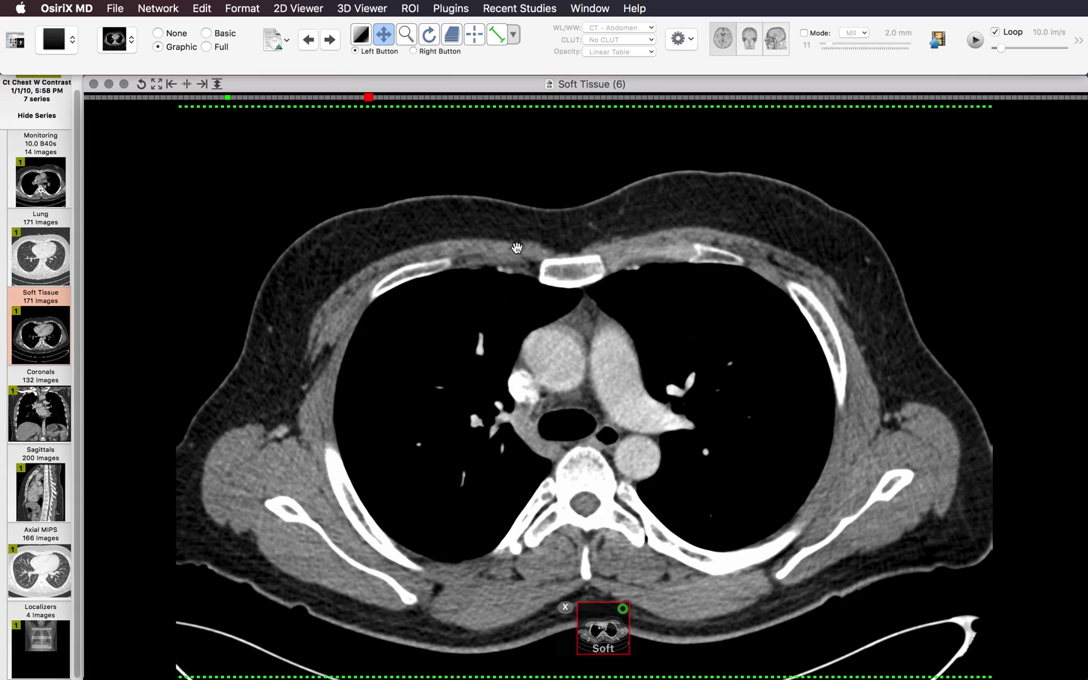
{"action": "scroll", "coordinate": [578, 302], "scroll_direction": "down", "scroll_amount": 15}
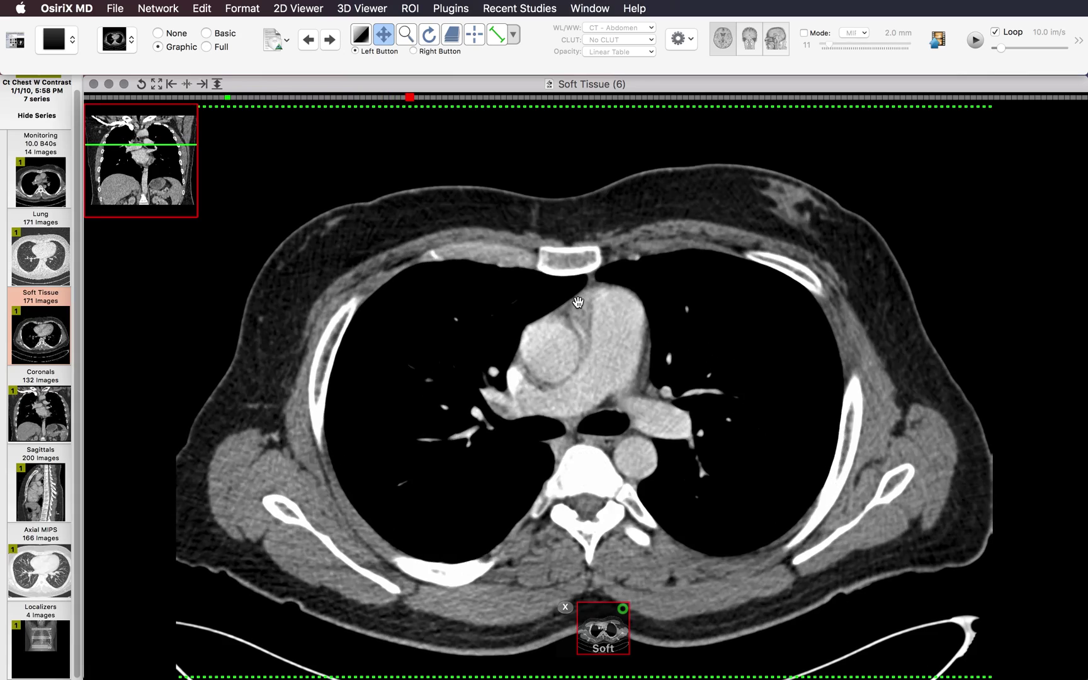
{"action": "scroll", "coordinate": [578, 303], "scroll_direction": "down", "scroll_amount": 20}
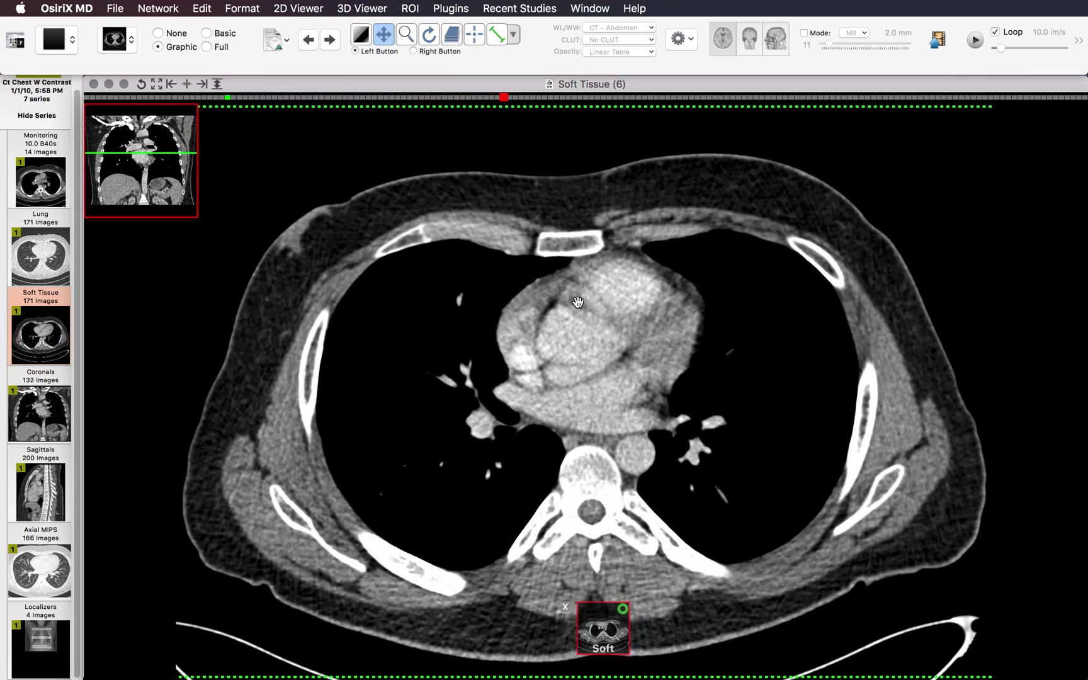
{"action": "scroll", "coordinate": [578, 302], "scroll_direction": "down", "scroll_amount": 20}
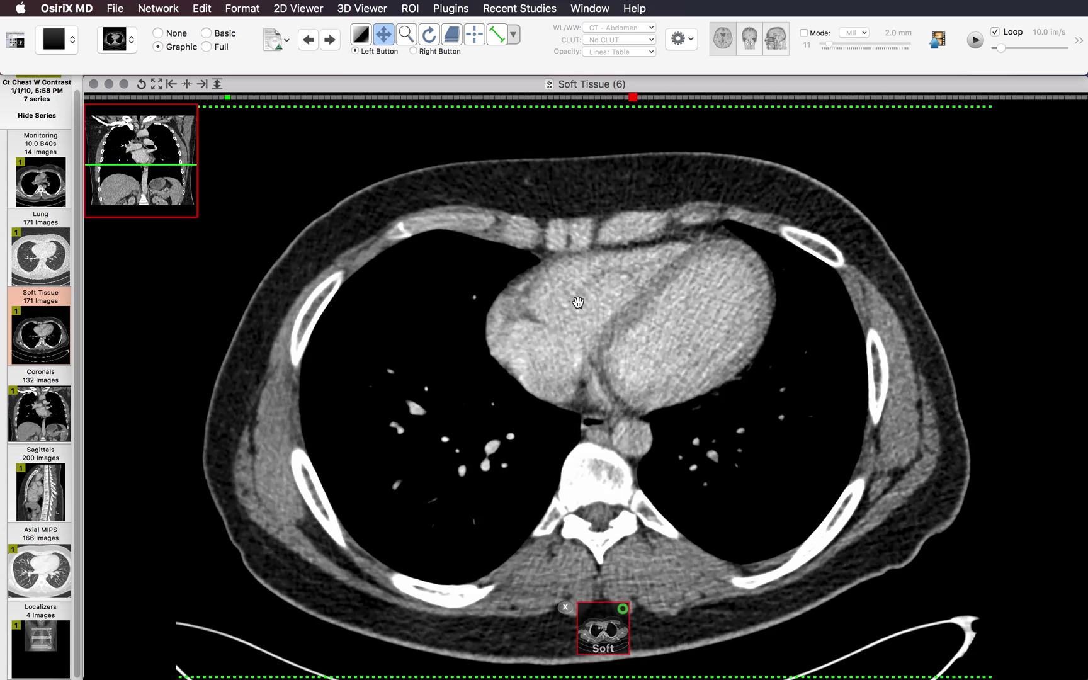
{"action": "scroll", "coordinate": [578, 302], "scroll_direction": "down", "scroll_amount": 13}
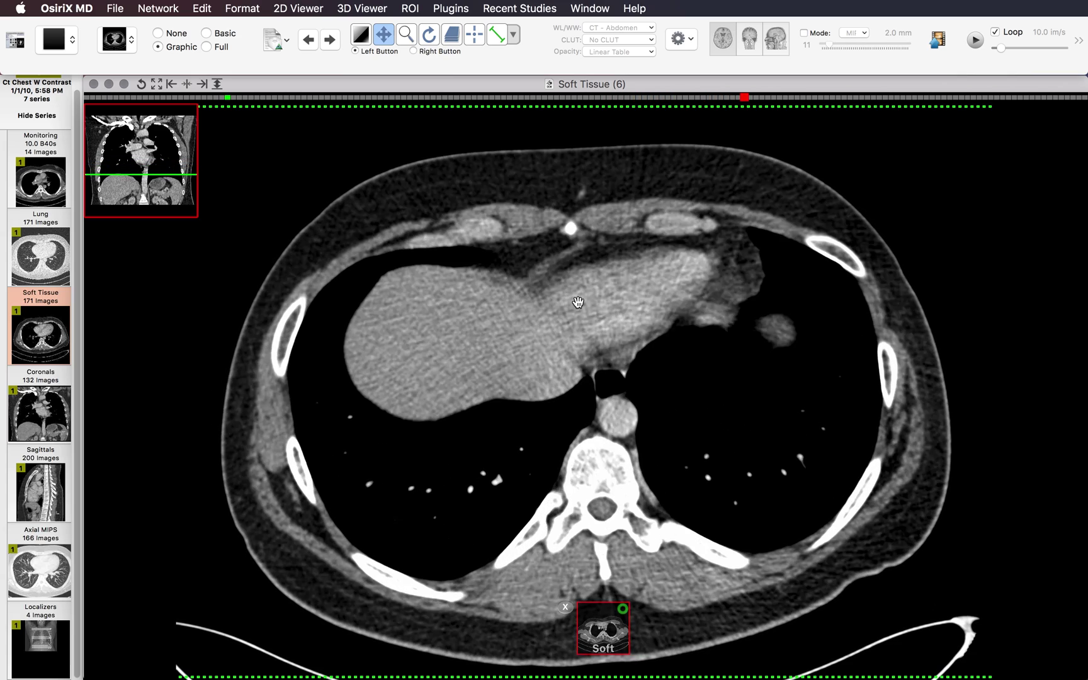
{"action": "scroll", "coordinate": [578, 303], "scroll_direction": "up", "scroll_amount": 2}
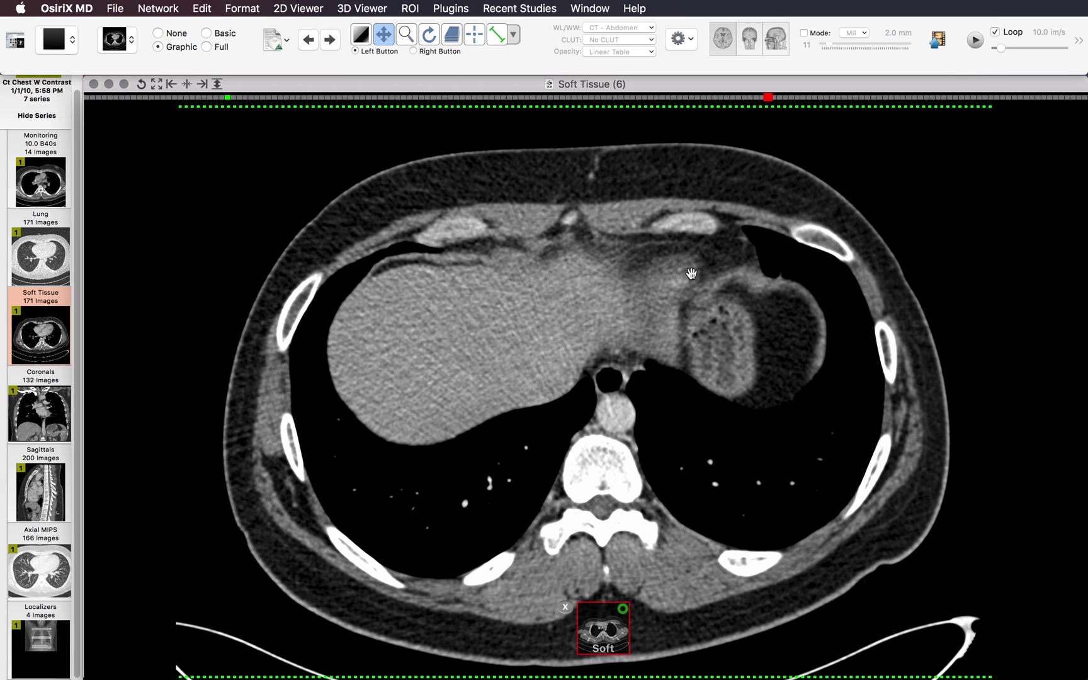
{"action": "scroll", "coordinate": [749, 274], "scroll_direction": "down", "scroll_amount": 8}
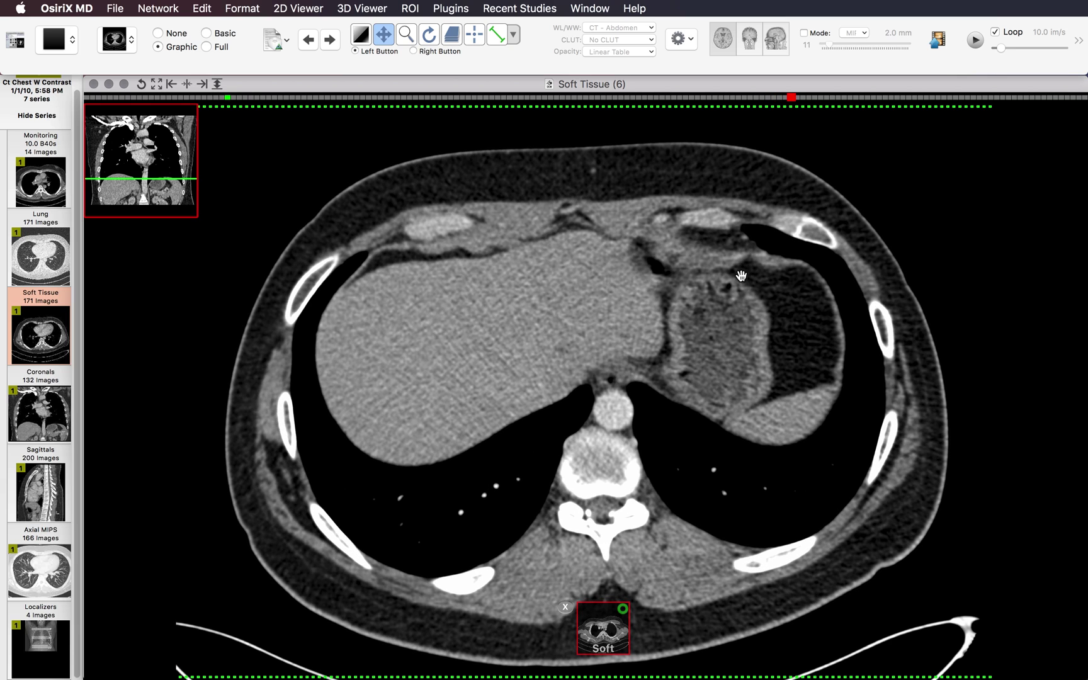
{"action": "scroll", "coordinate": [741, 277], "scroll_direction": "down", "scroll_amount": 20}
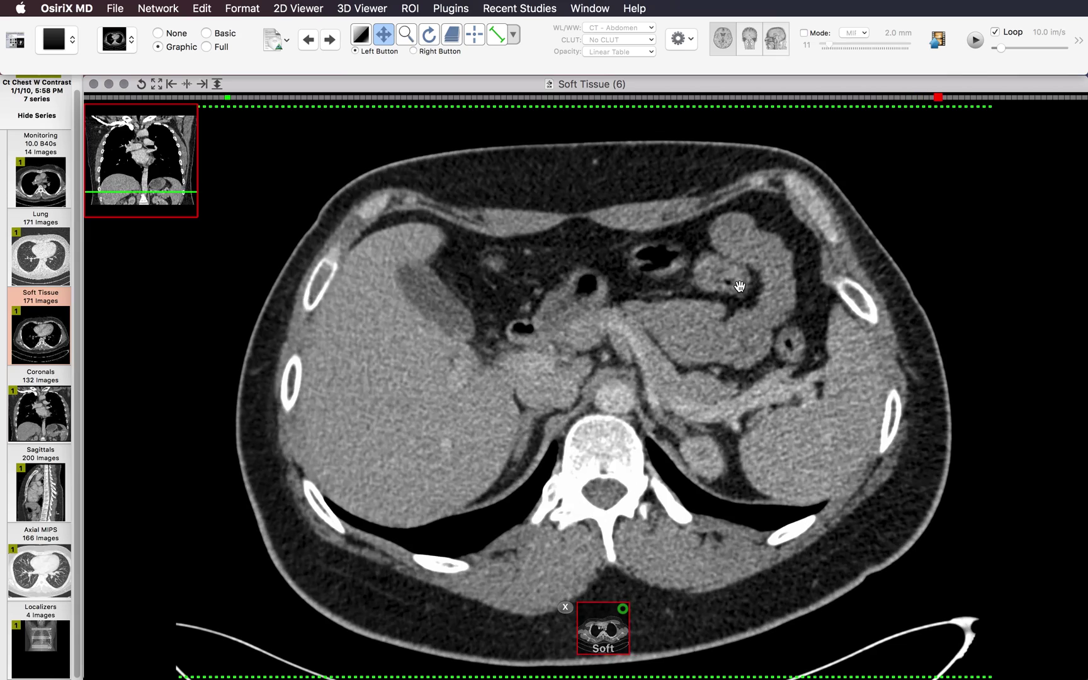
{"action": "scroll", "coordinate": [740, 287], "scroll_direction": "down", "scroll_amount": 20}
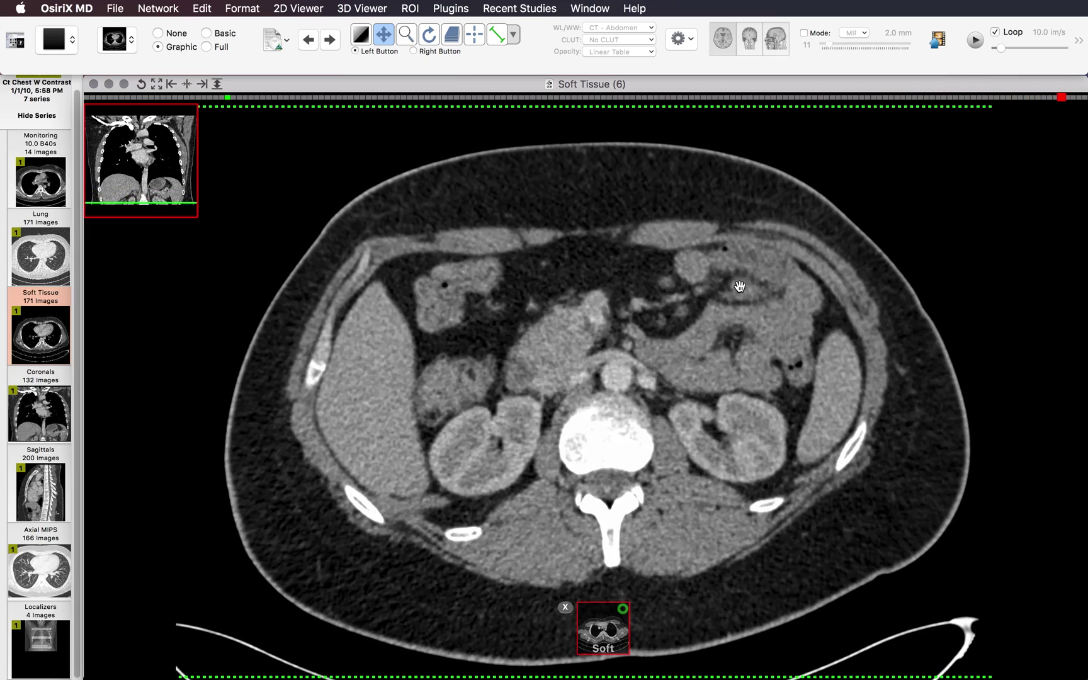
{"action": "scroll", "coordinate": [741, 286], "scroll_direction": "down", "scroll_amount": 2}
Step: Scroll back up to the tracheal bifurcation slice and switch to the Length tool with L
{"action": "scroll", "coordinate": [742, 284], "scroll_direction": "up", "scroll_amount": 1}
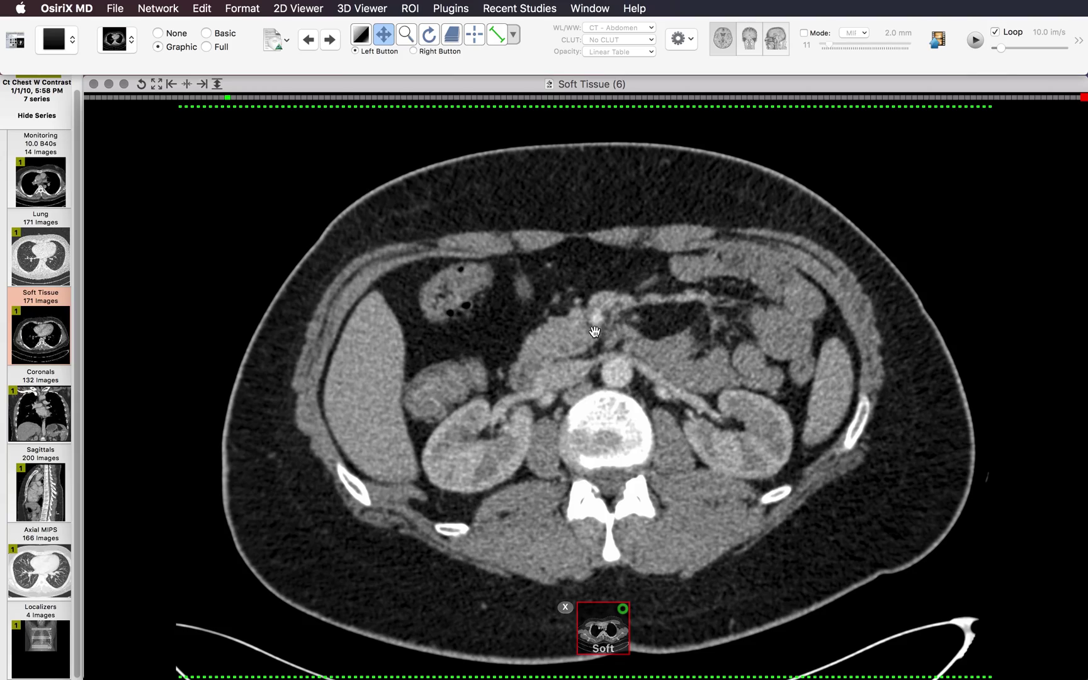
{"action": "scroll", "coordinate": [668, 394], "scroll_direction": "up", "scroll_amount": 16}
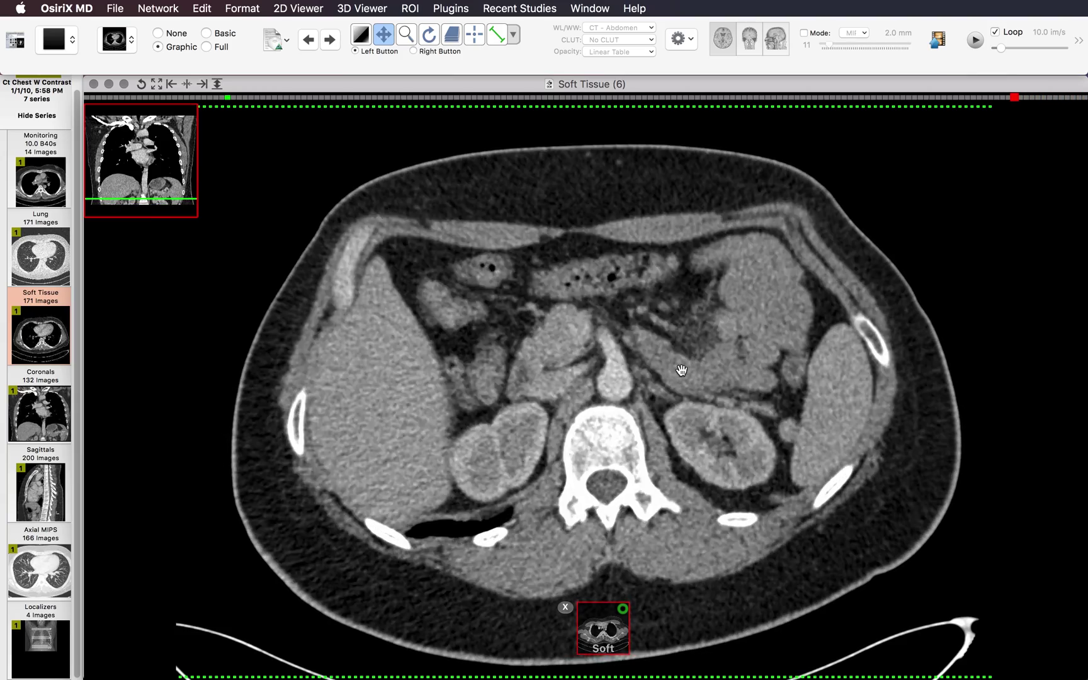
{"action": "scroll", "coordinate": [681, 371], "scroll_direction": "up", "scroll_amount": 14}
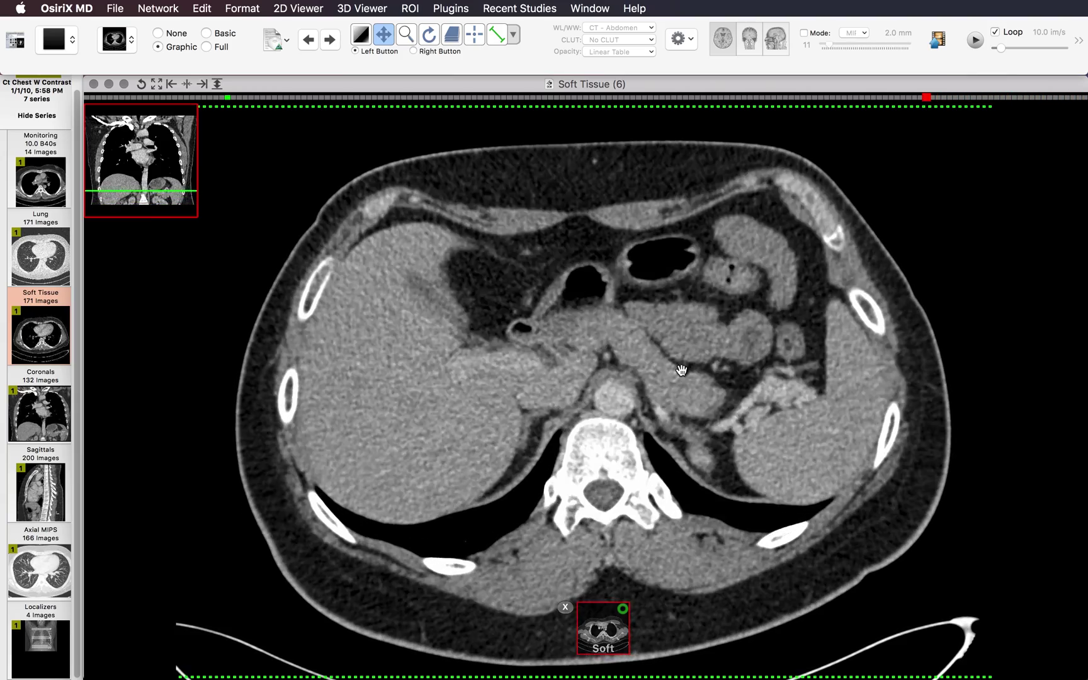
{"action": "scroll", "coordinate": [611, 409], "scroll_direction": "up", "scroll_amount": 17}
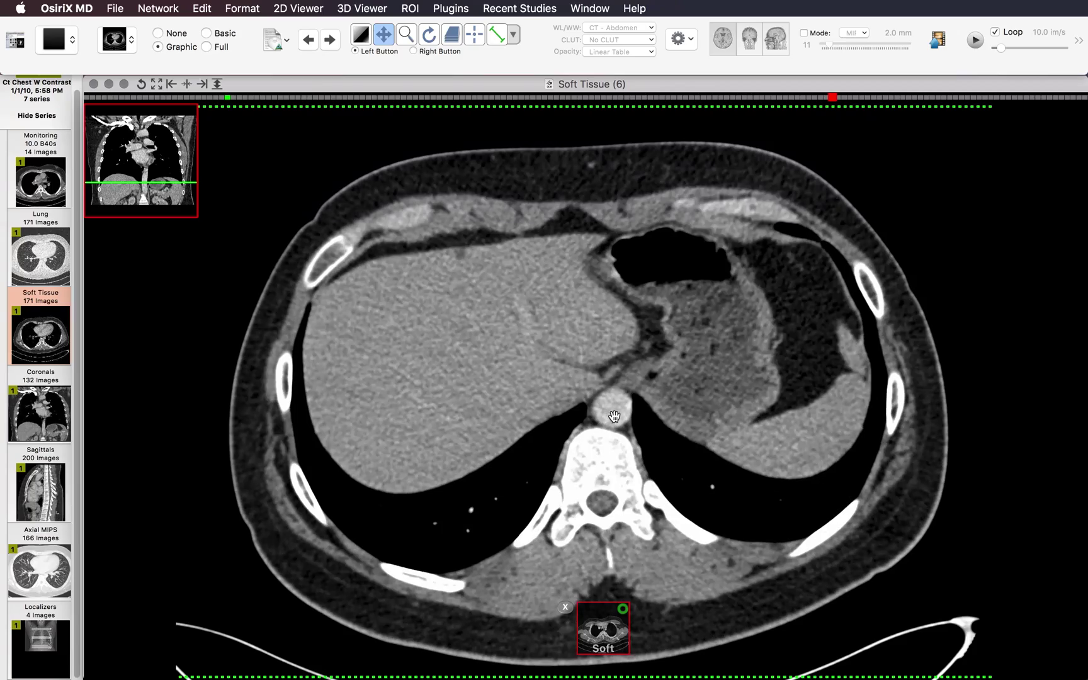
{"action": "scroll", "coordinate": [614, 416], "scroll_direction": "up", "scroll_amount": 18}
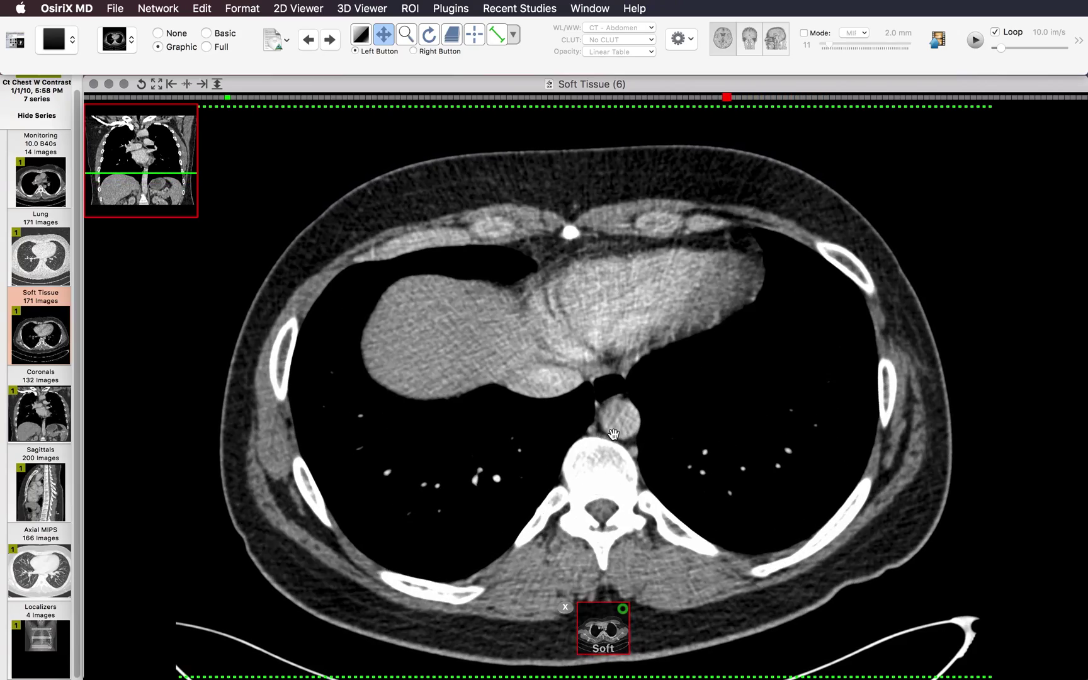
{"action": "scroll", "coordinate": [605, 442], "scroll_direction": "up", "scroll_amount": 12}
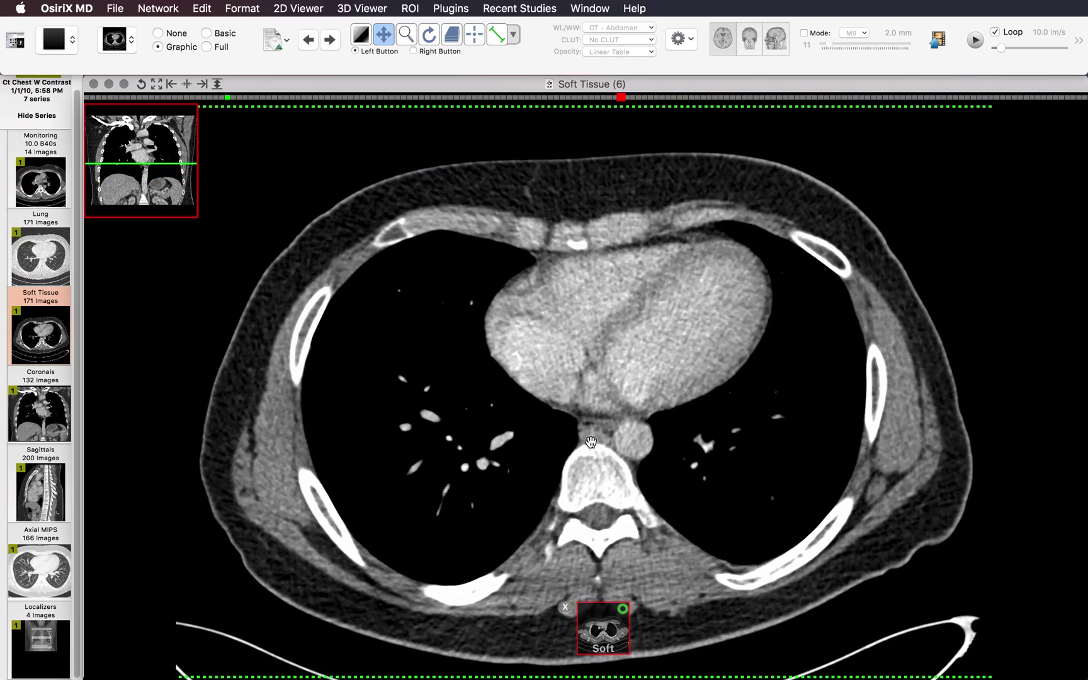
{"action": "scroll", "coordinate": [585, 441], "scroll_direction": "up", "scroll_amount": 6}
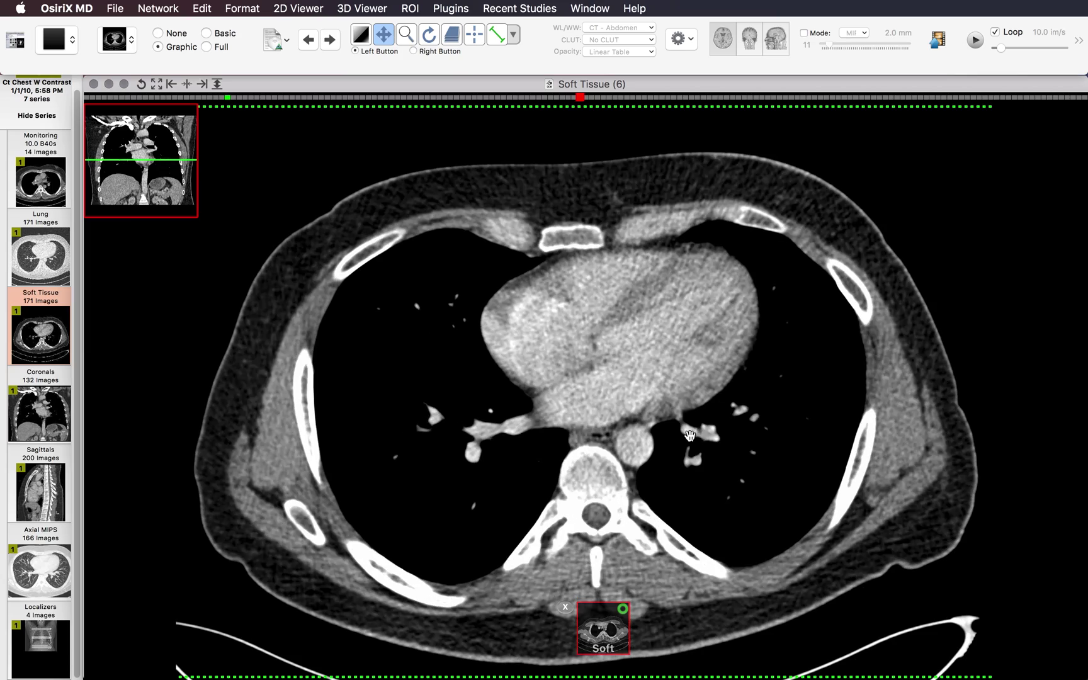
{"action": "scroll", "coordinate": [673, 433], "scroll_direction": "up", "scroll_amount": 14}
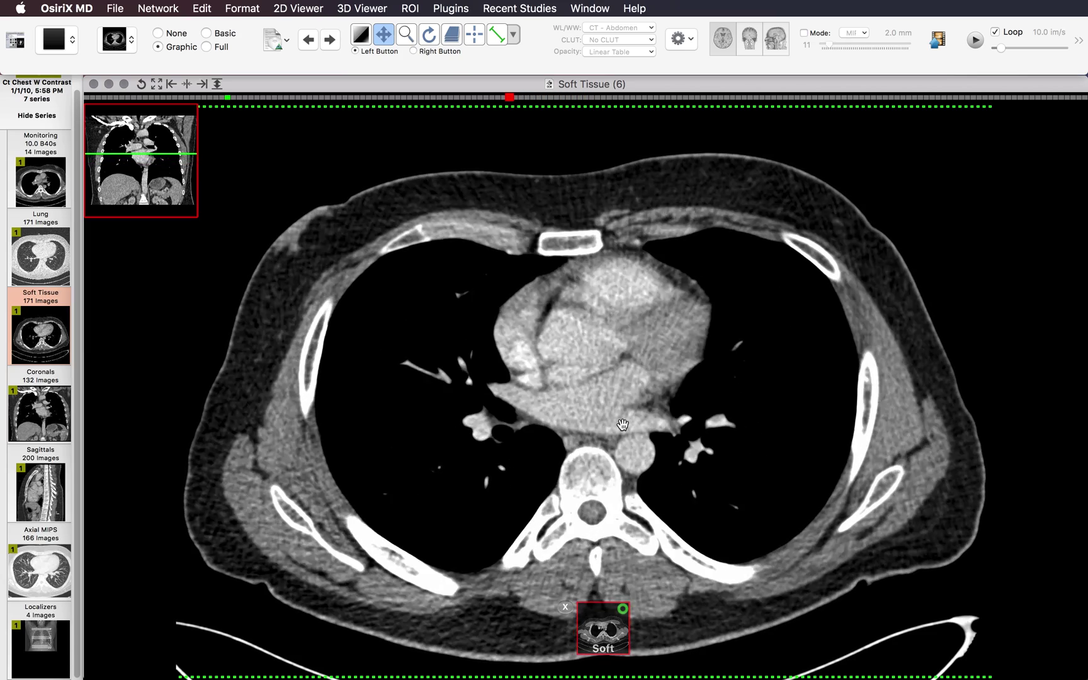
{"action": "scroll", "coordinate": [622, 425], "scroll_direction": "up", "scroll_amount": 10}
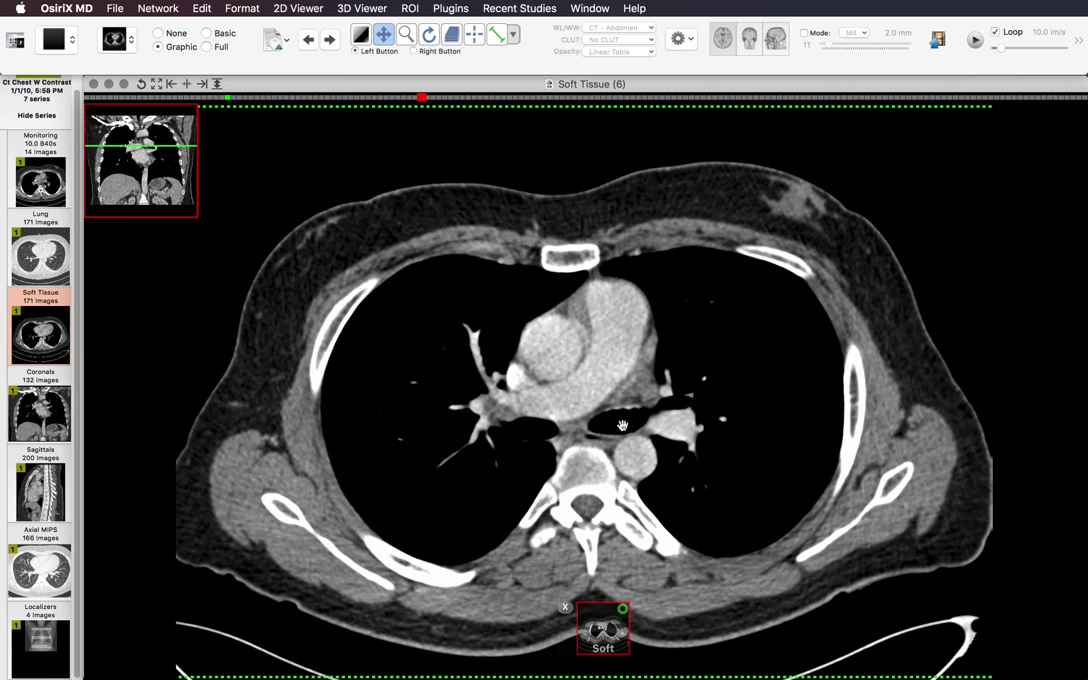
{"action": "scroll", "coordinate": [602, 433], "scroll_direction": "up", "scroll_amount": 4}
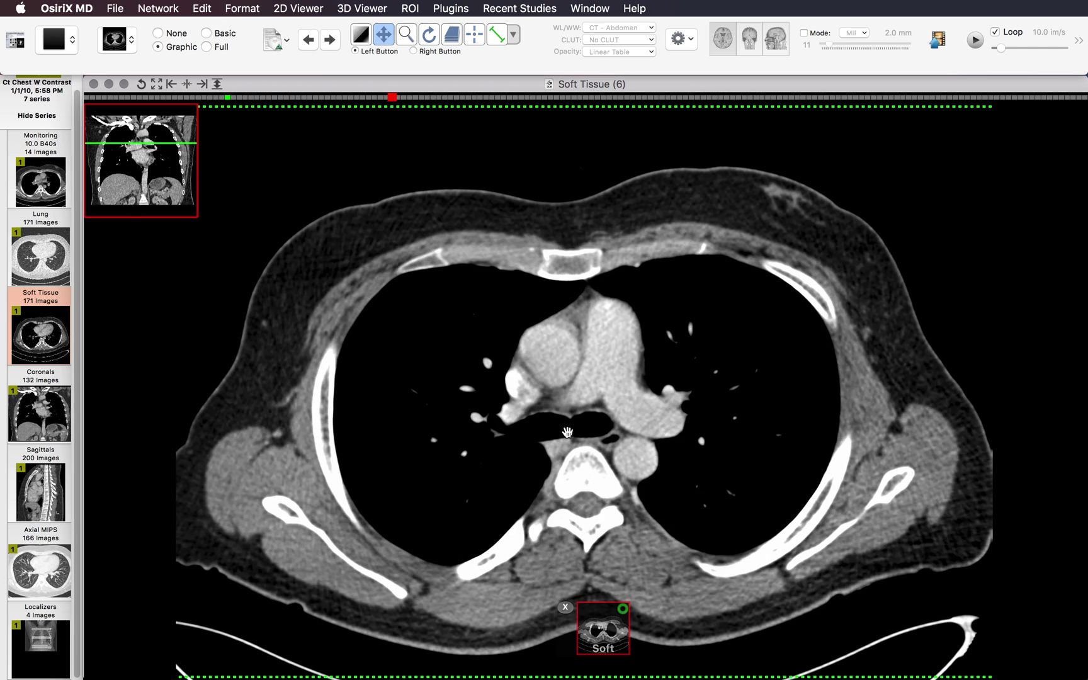
{"action": "scroll", "coordinate": [582, 442], "scroll_direction": "down", "scroll_amount": 4}
{"action": "scroll", "coordinate": [581, 442], "scroll_direction": "down", "scroll_amount": 1}
{"action": "key", "text": "l"}
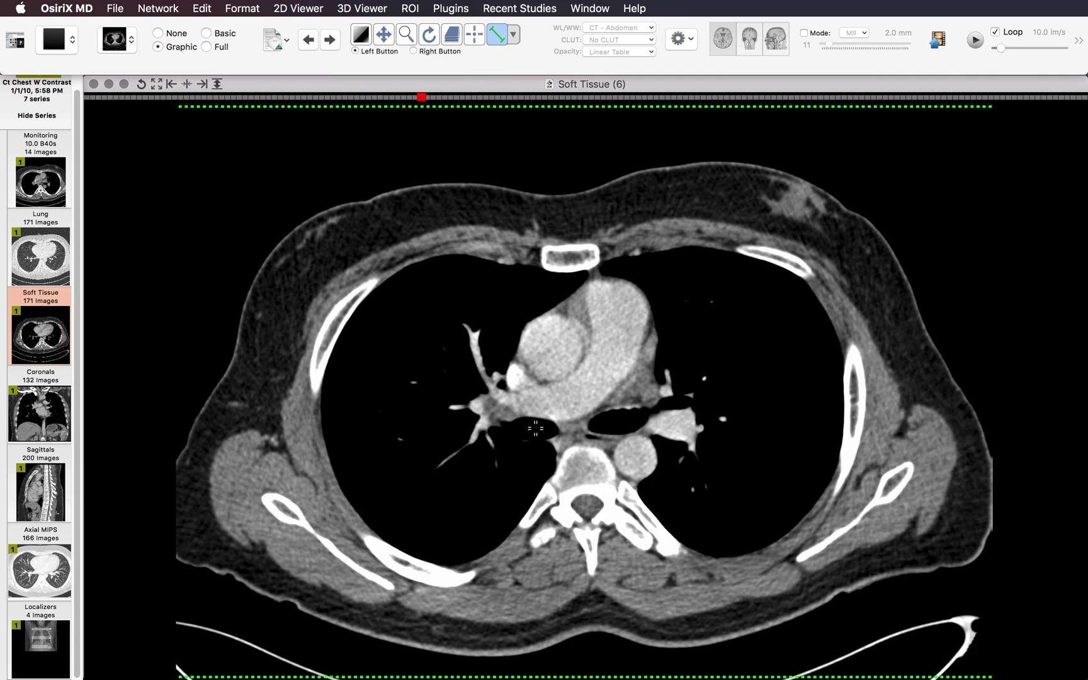
Step: Scroll back and forth to settle on the slice just below the carina through the main bronchi
{"action": "scroll", "coordinate": [535, 428], "scroll_direction": "up", "scroll_amount": 3}
{"action": "scroll", "coordinate": [515, 428], "scroll_direction": "down", "scroll_amount": 4}
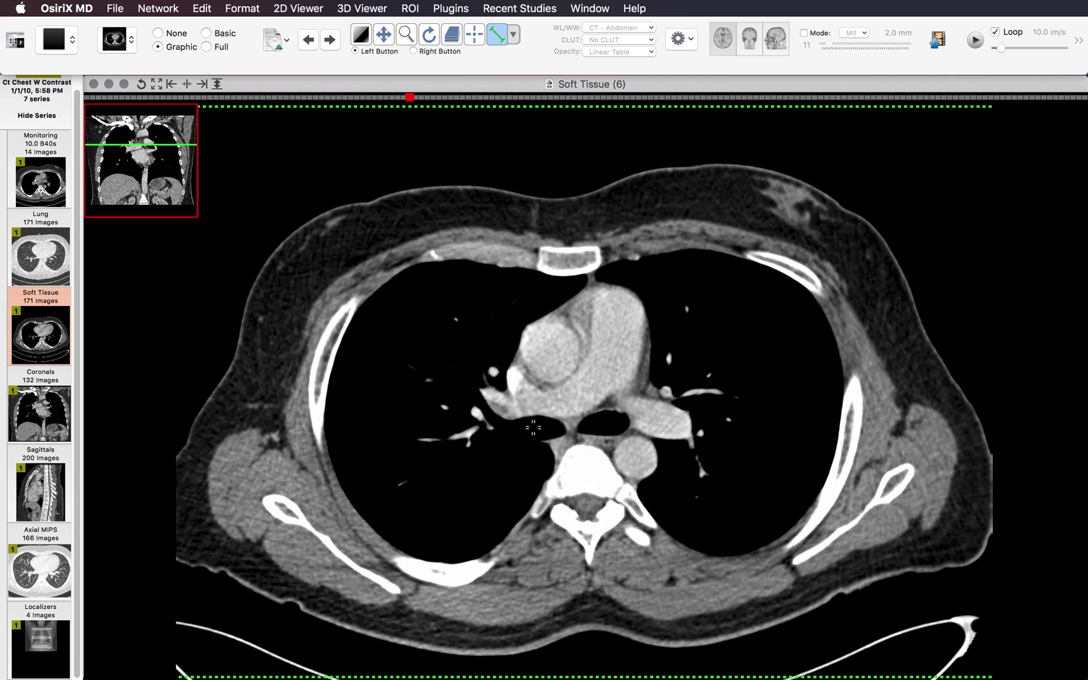
{"action": "scroll", "coordinate": [515, 429], "scroll_direction": "down", "scroll_amount": 10}
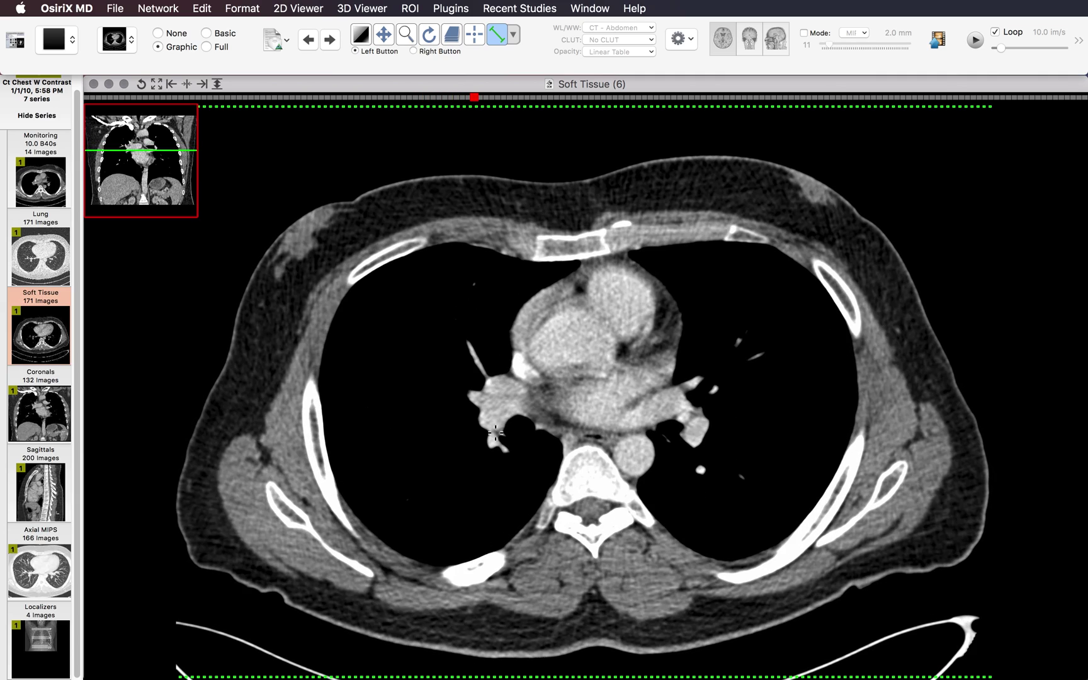
{"action": "scroll", "coordinate": [495, 432], "scroll_direction": "down", "scroll_amount": 3}
{"action": "scroll", "coordinate": [527, 432], "scroll_direction": "up", "scroll_amount": 10}
{"action": "scroll", "coordinate": [527, 431], "scroll_direction": "up", "scroll_amount": 11}
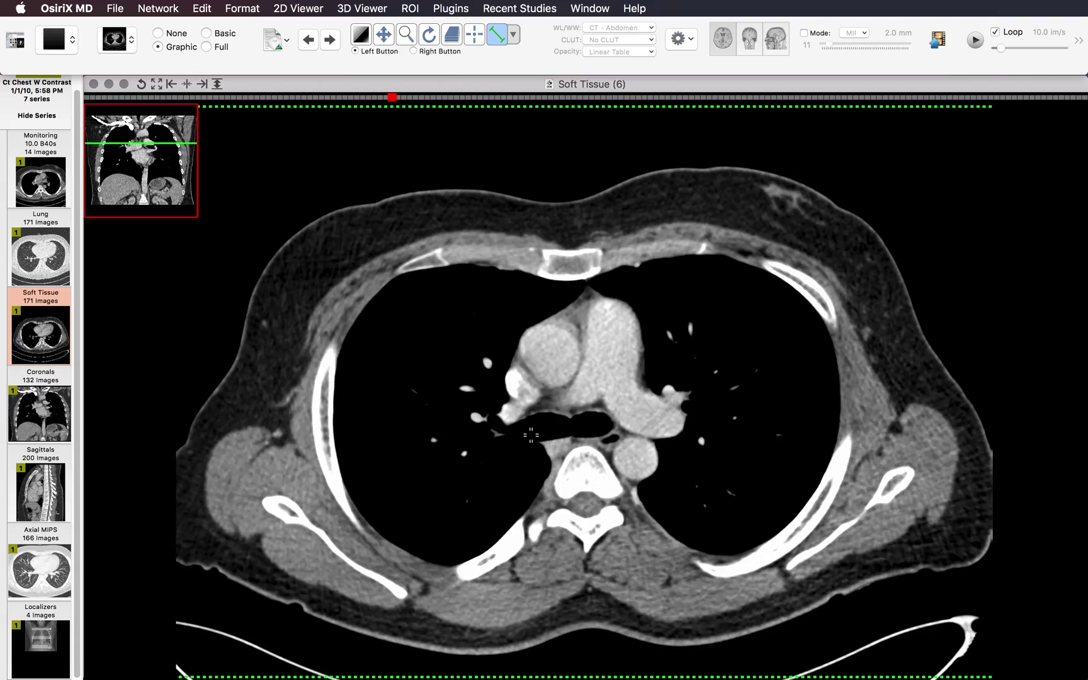
{"action": "scroll", "coordinate": [606, 436], "scroll_direction": "down", "scroll_amount": 14}
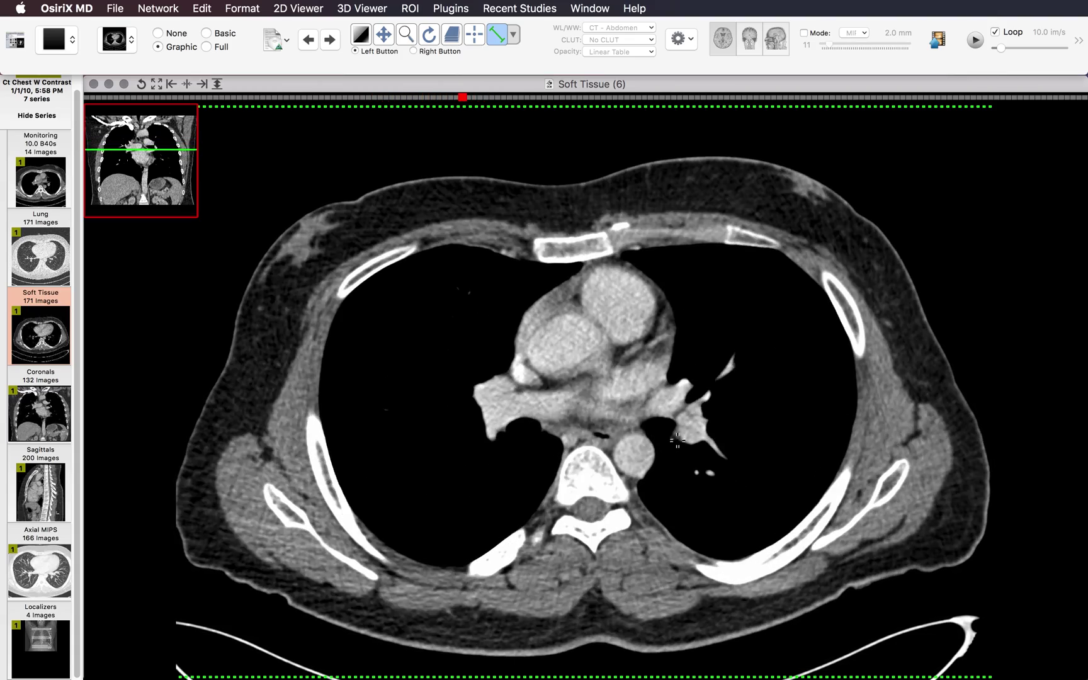
{"action": "scroll", "coordinate": [682, 441], "scroll_direction": "up", "scroll_amount": 7}
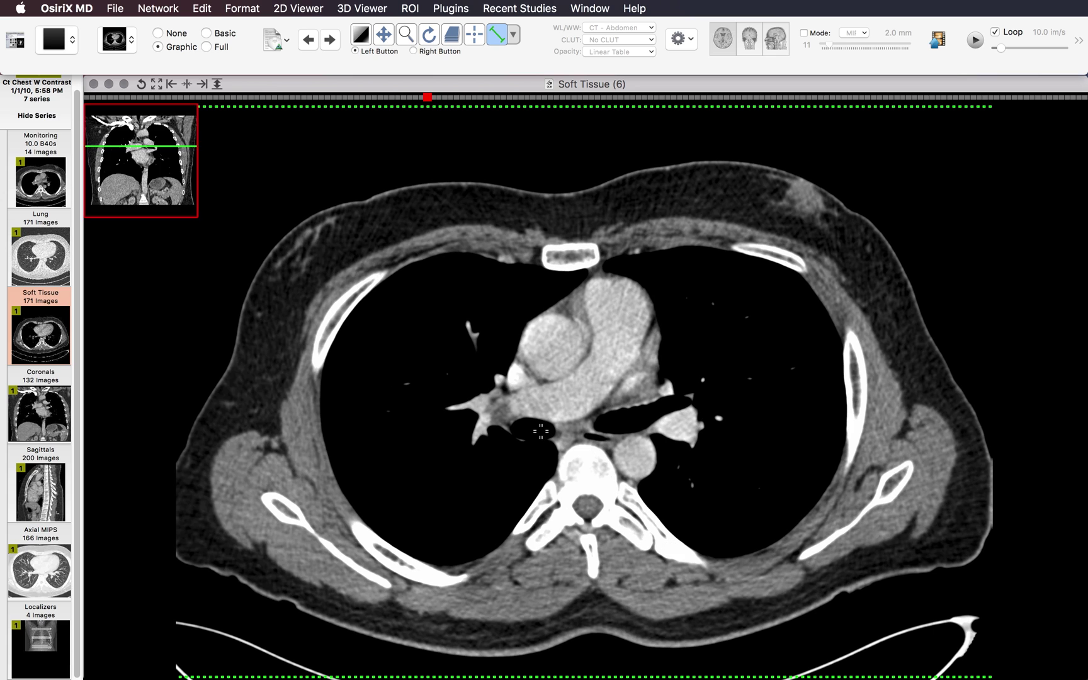
{"action": "scroll", "coordinate": [540, 425], "scroll_direction": "down", "scroll_amount": 1}
{"action": "scroll", "coordinate": [517, 406], "scroll_direction": "up", "scroll_amount": 1}
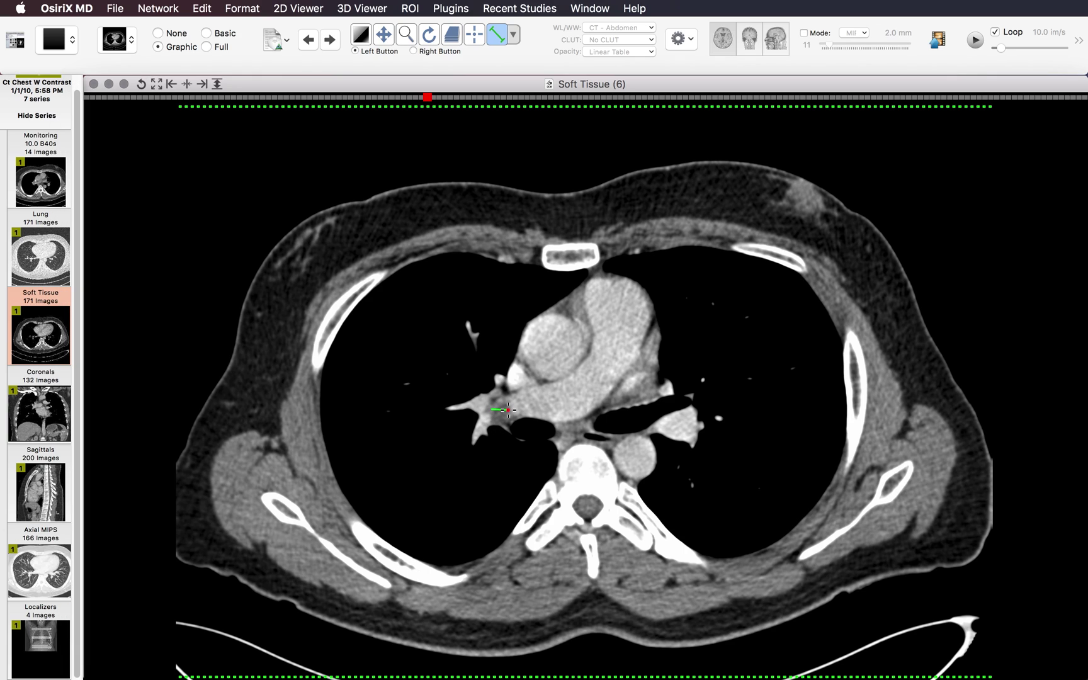
Step: Measure the structure beside the right main bronchus as 9.05 mm, then check adjacent slices
{"action": "left_click_drag", "start_coordinate": [508, 410], "coordinate": [507, 409]}
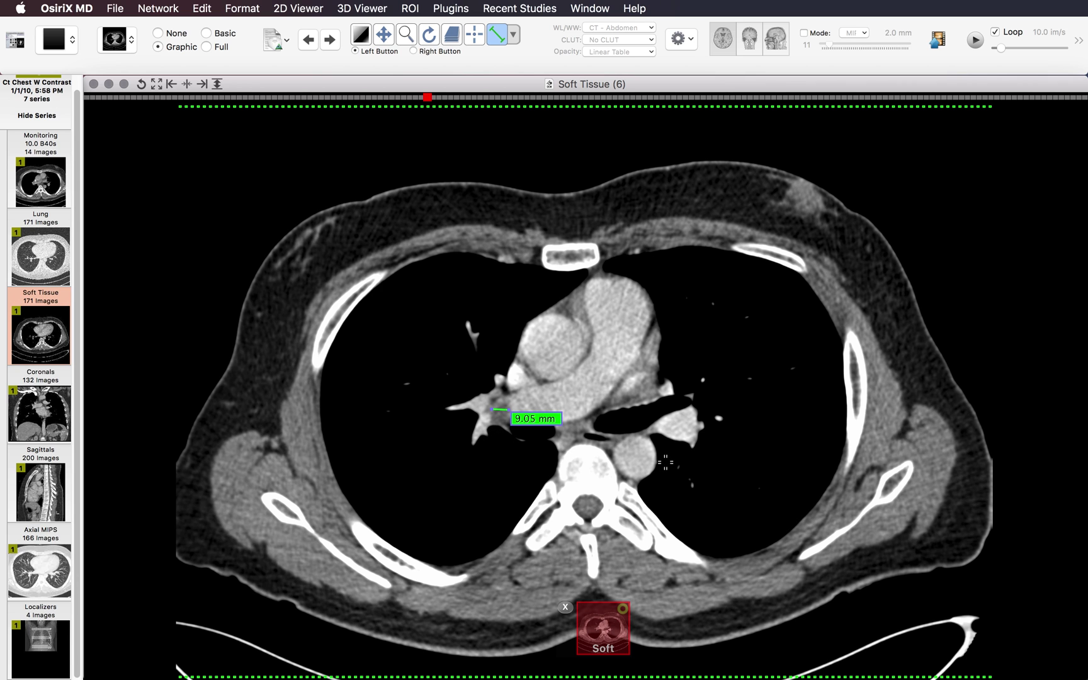
{"action": "scroll", "coordinate": [664, 463], "scroll_direction": "down", "scroll_amount": 5}
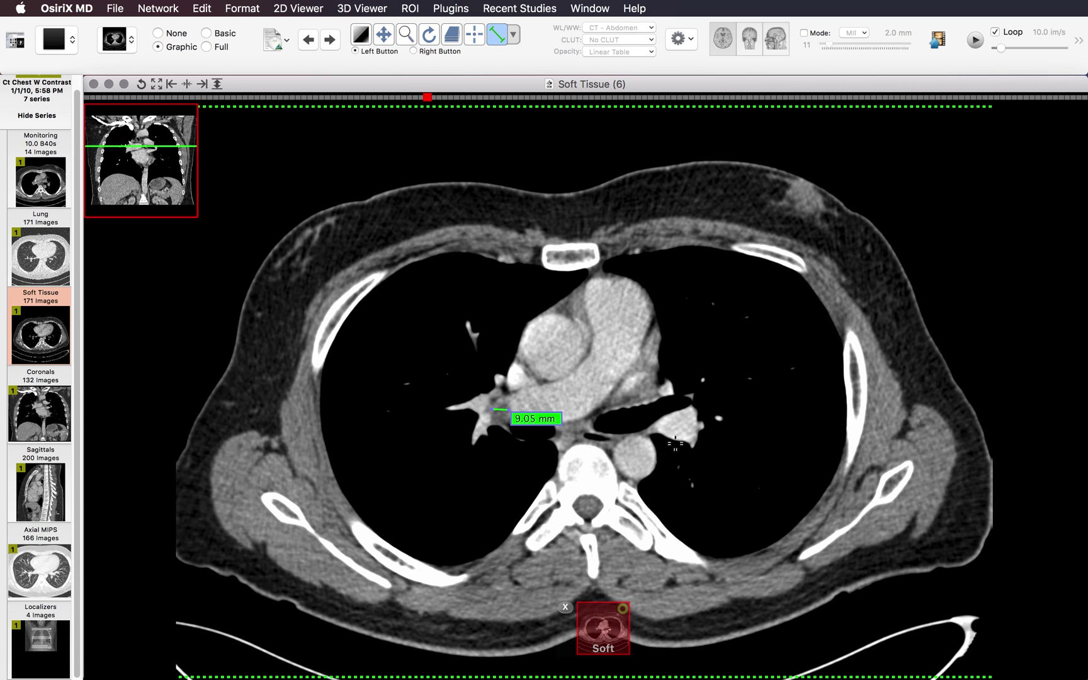
{"action": "scroll", "coordinate": [692, 447], "scroll_direction": "down", "scroll_amount": 8}
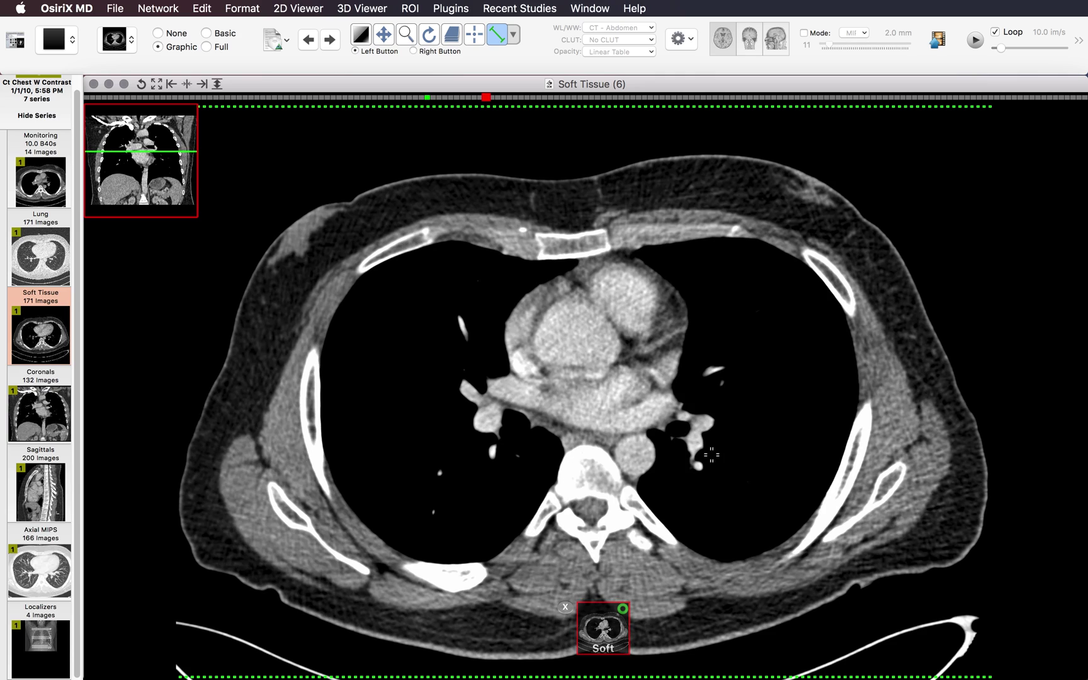
{"action": "scroll", "coordinate": [711, 454], "scroll_direction": "down", "scroll_amount": 3}
{"action": "scroll", "coordinate": [709, 455], "scroll_direction": "up", "scroll_amount": 7}
{"action": "scroll", "coordinate": [707, 456], "scroll_direction": "up", "scroll_amount": 6}
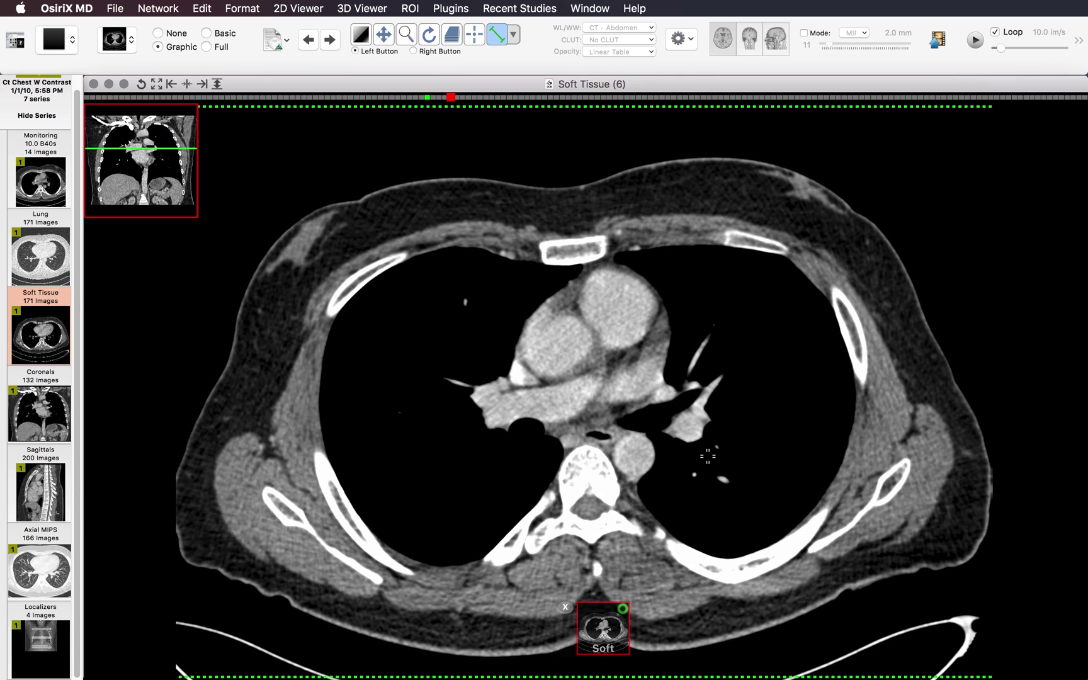
{"action": "scroll", "coordinate": [699, 452], "scroll_direction": "up", "scroll_amount": 6}
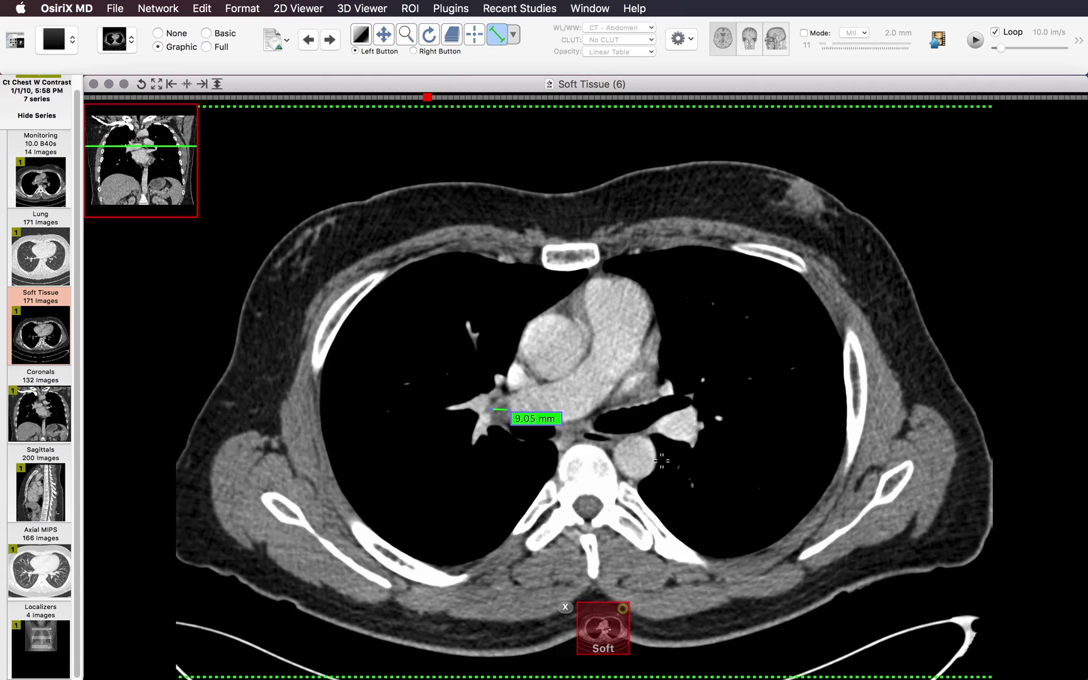
{"action": "scroll", "coordinate": [663, 458], "scroll_direction": "down", "scroll_amount": 5}
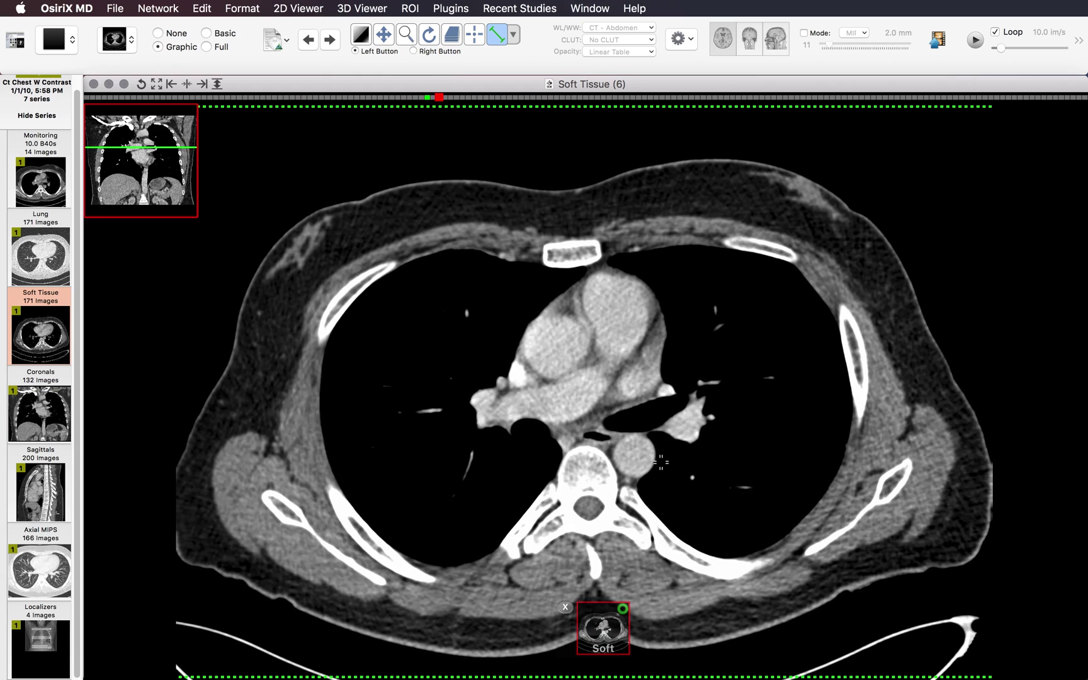
Step: Scroll up to the lung apices, then down to the ascending aorta and pulmonary trunk
{"action": "scroll", "coordinate": [660, 463], "scroll_direction": "up", "scroll_amount": 8}
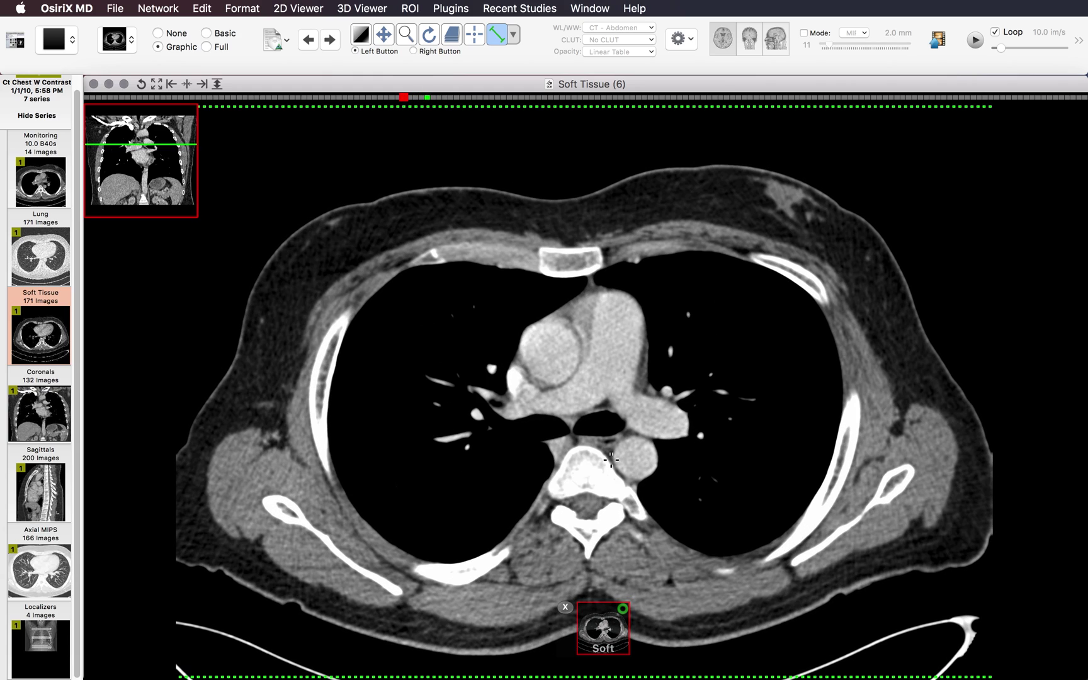
{"action": "scroll", "coordinate": [590, 441], "scroll_direction": "up", "scroll_amount": 10}
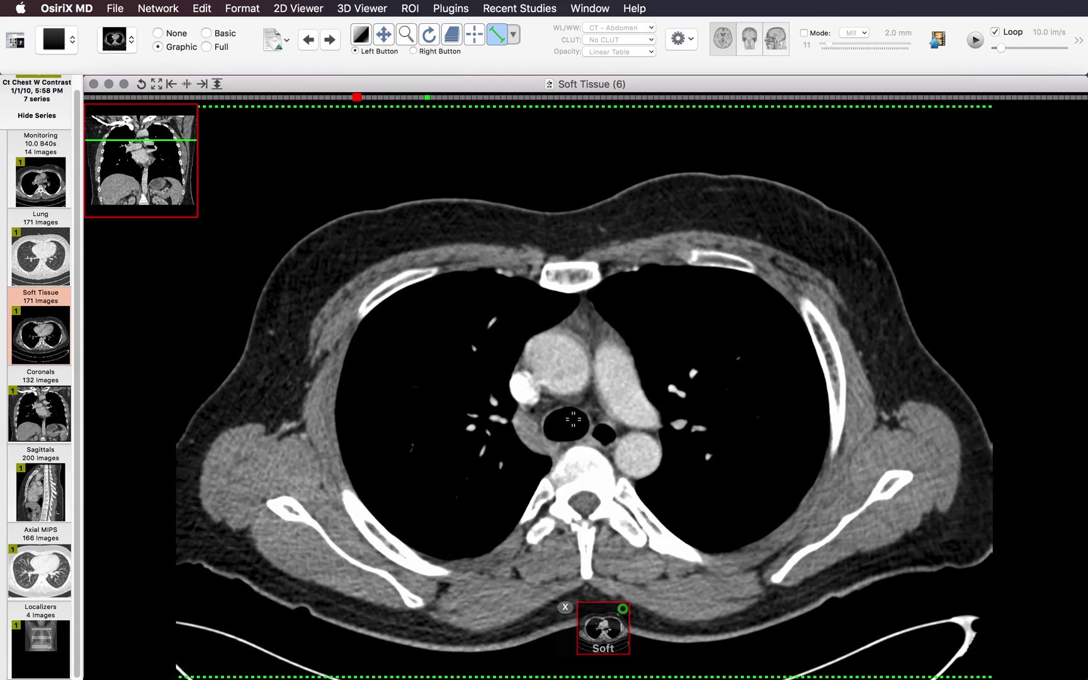
{"action": "scroll", "coordinate": [572, 418], "scroll_direction": "up", "scroll_amount": 8}
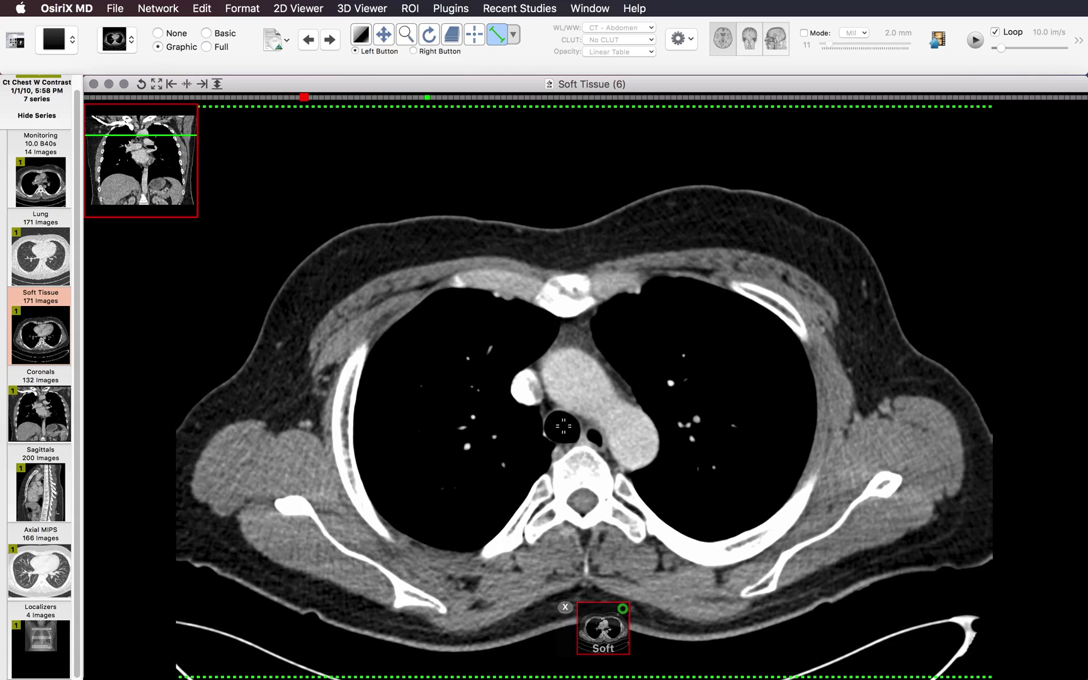
{"action": "scroll", "coordinate": [564, 427], "scroll_direction": "up", "scroll_amount": 12}
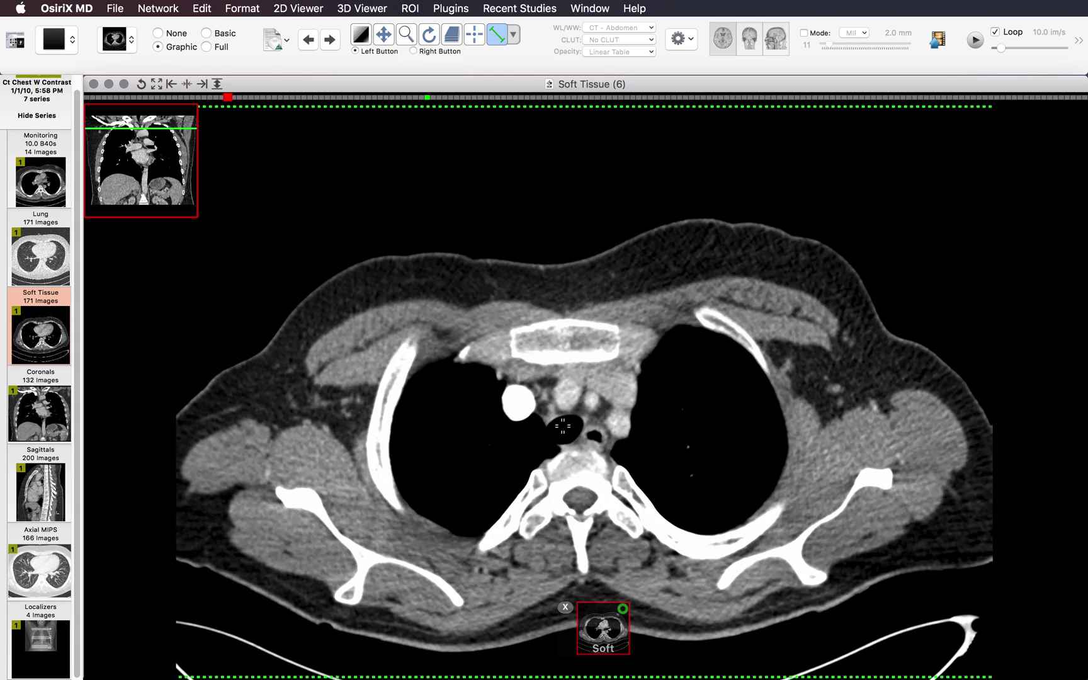
{"action": "scroll", "coordinate": [563, 426], "scroll_direction": "up", "scroll_amount": 12}
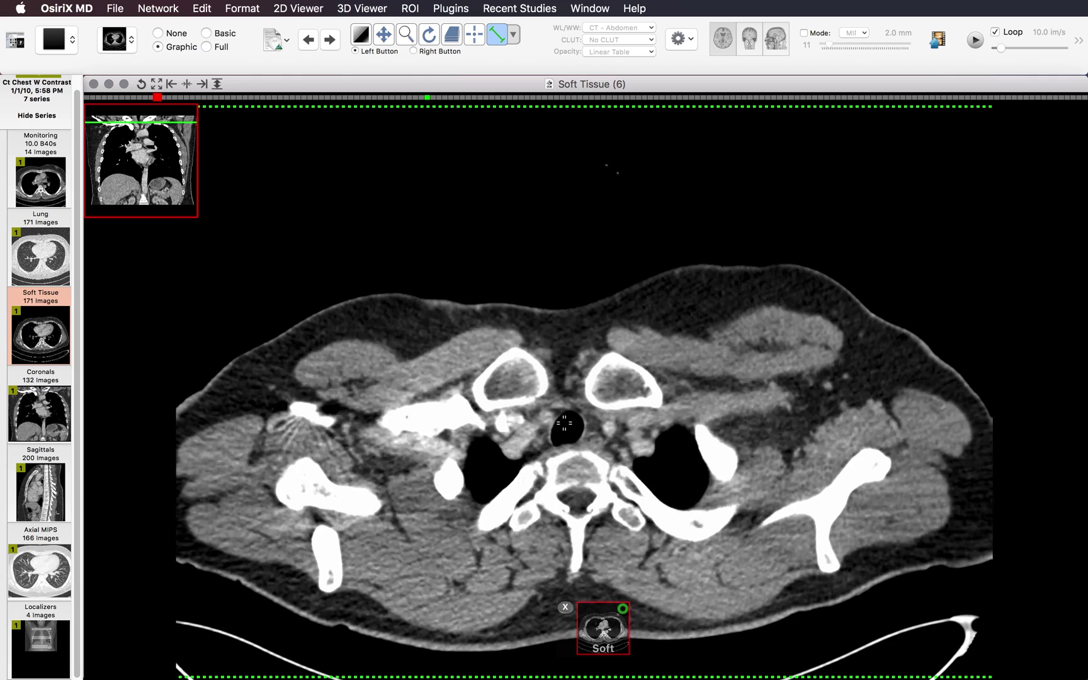
{"action": "scroll", "coordinate": [564, 423], "scroll_direction": "down", "scroll_amount": 8}
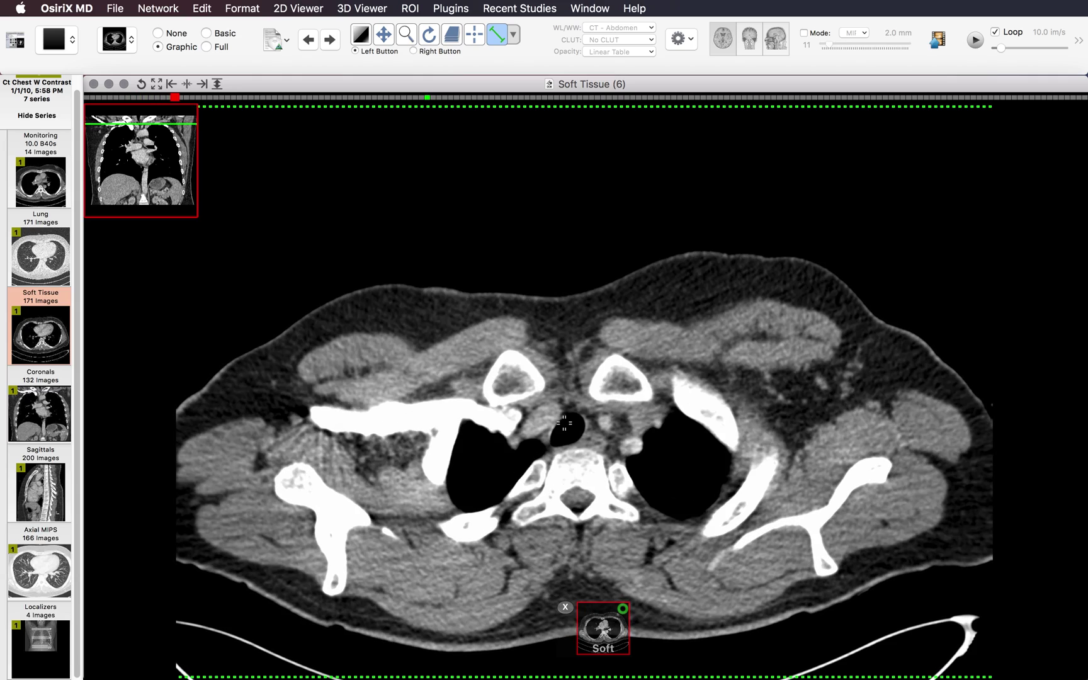
{"action": "scroll", "coordinate": [575, 391], "scroll_direction": "down", "scroll_amount": 11}
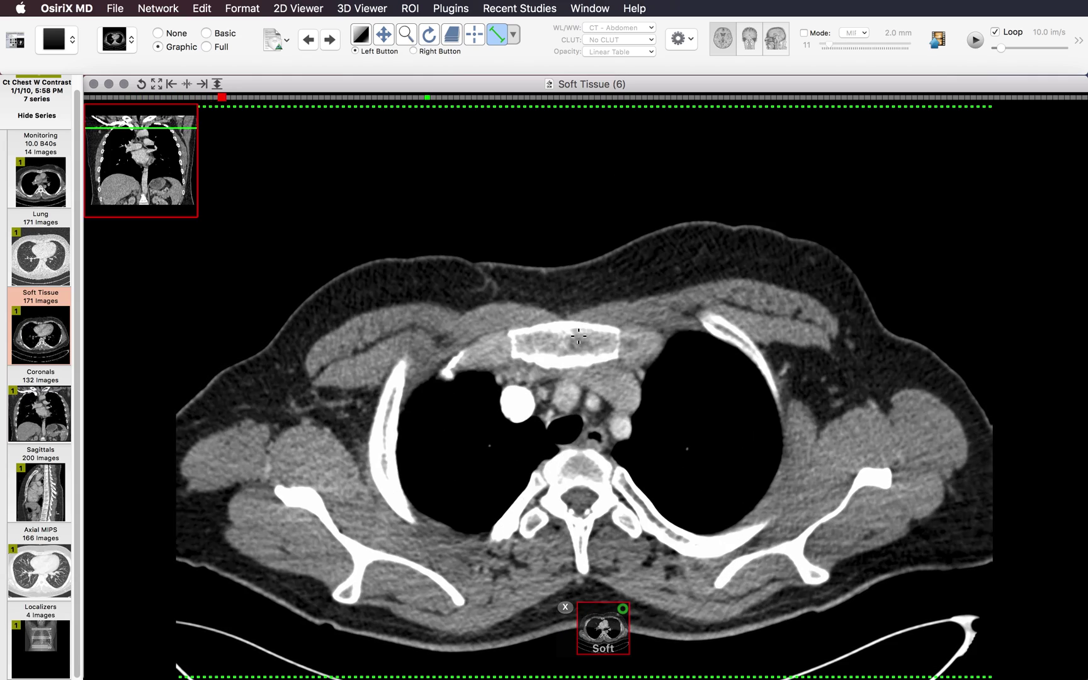
{"action": "scroll", "coordinate": [578, 337], "scroll_direction": "down", "scroll_amount": 6}
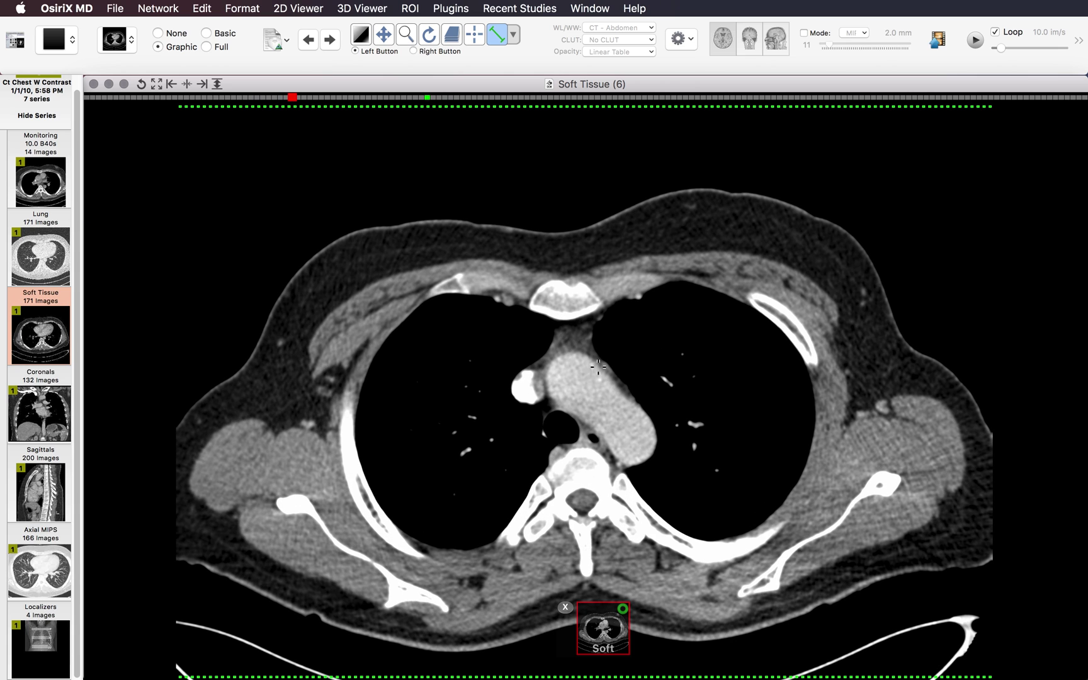
{"action": "scroll", "coordinate": [602, 360], "scroll_direction": "down", "scroll_amount": 5}
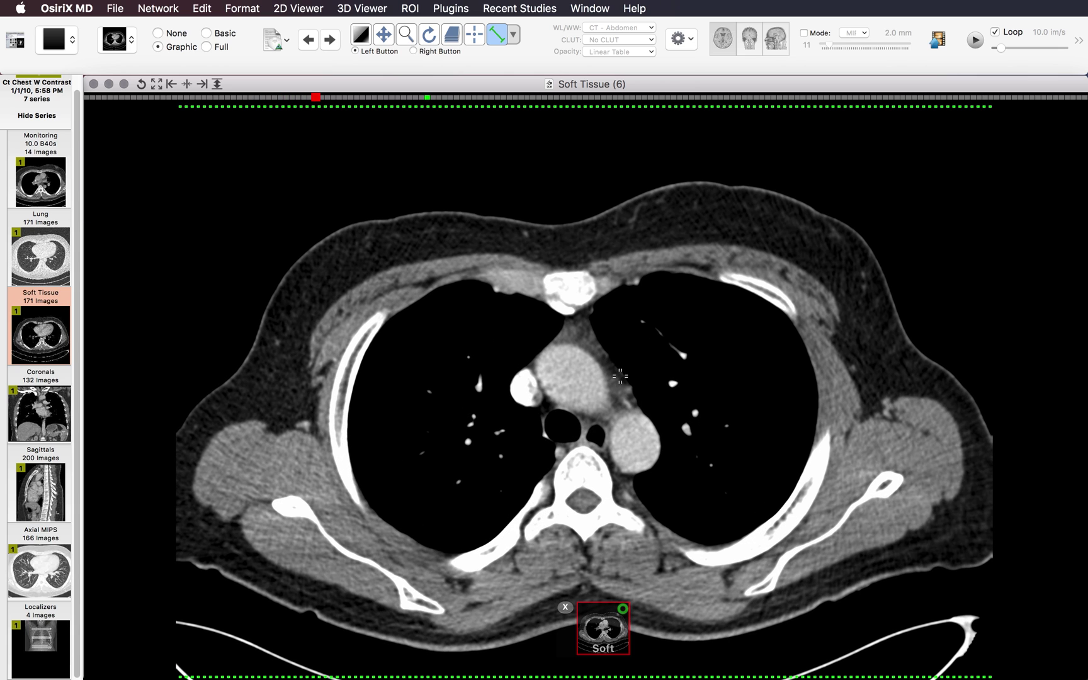
{"action": "scroll", "coordinate": [616, 371], "scroll_direction": "down", "scroll_amount": 1}
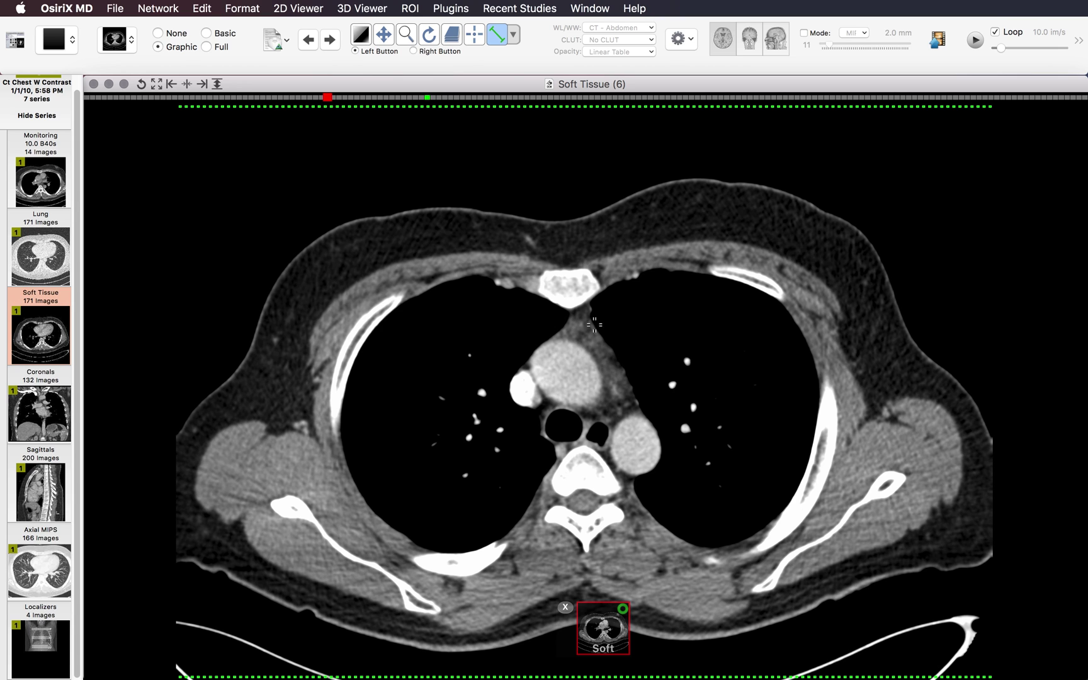
{"action": "scroll", "coordinate": [675, 370], "scroll_direction": "down", "scroll_amount": 5}
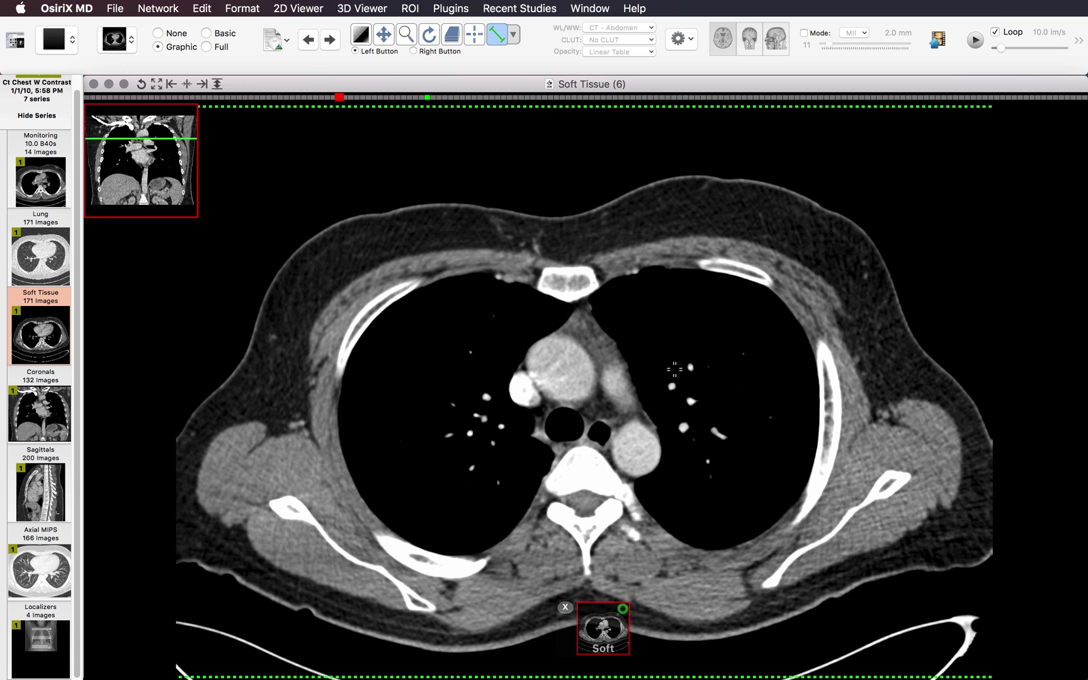
{"action": "scroll", "coordinate": [674, 370], "scroll_direction": "down", "scroll_amount": 7}
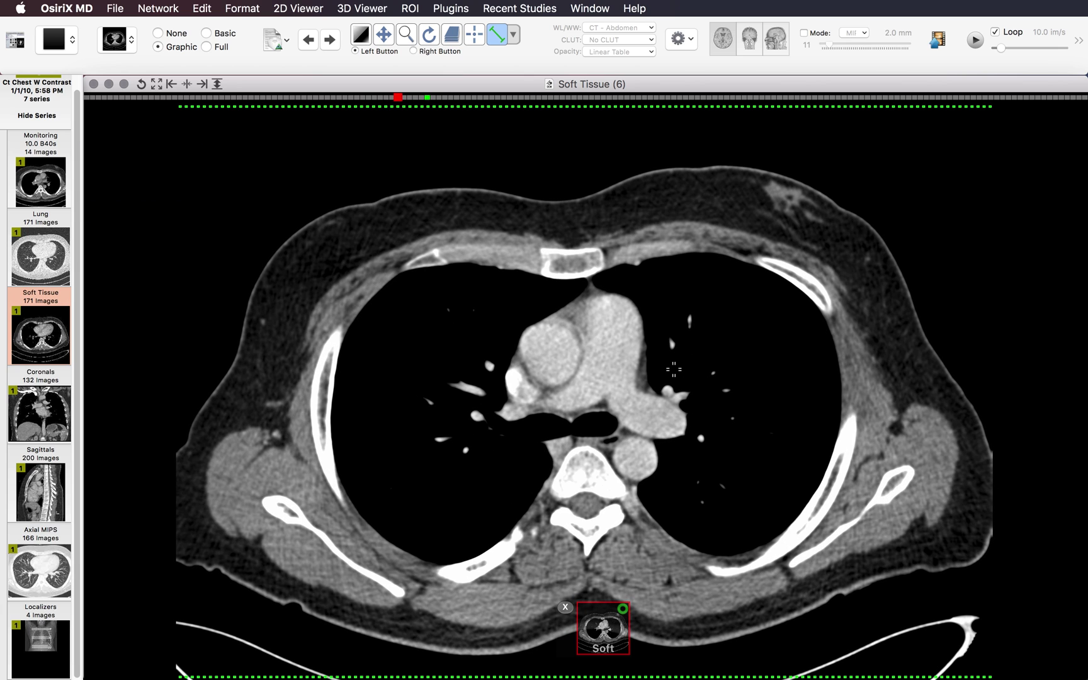
Step: Measure the pulmonary trunk as 2.84 cm and the ascending aorta vertically as 3.27 cm
{"action": "scroll", "coordinate": [674, 370], "scroll_direction": "up", "scroll_amount": 2}
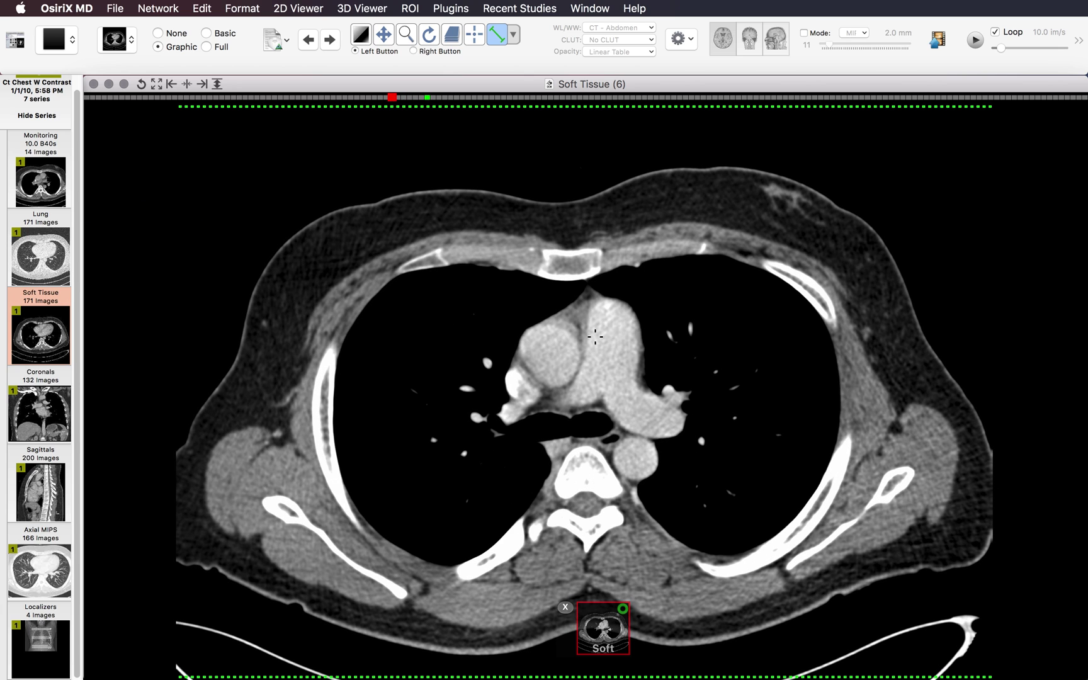
{"action": "left_click_drag", "start_coordinate": [586, 353], "coordinate": [640, 358]}
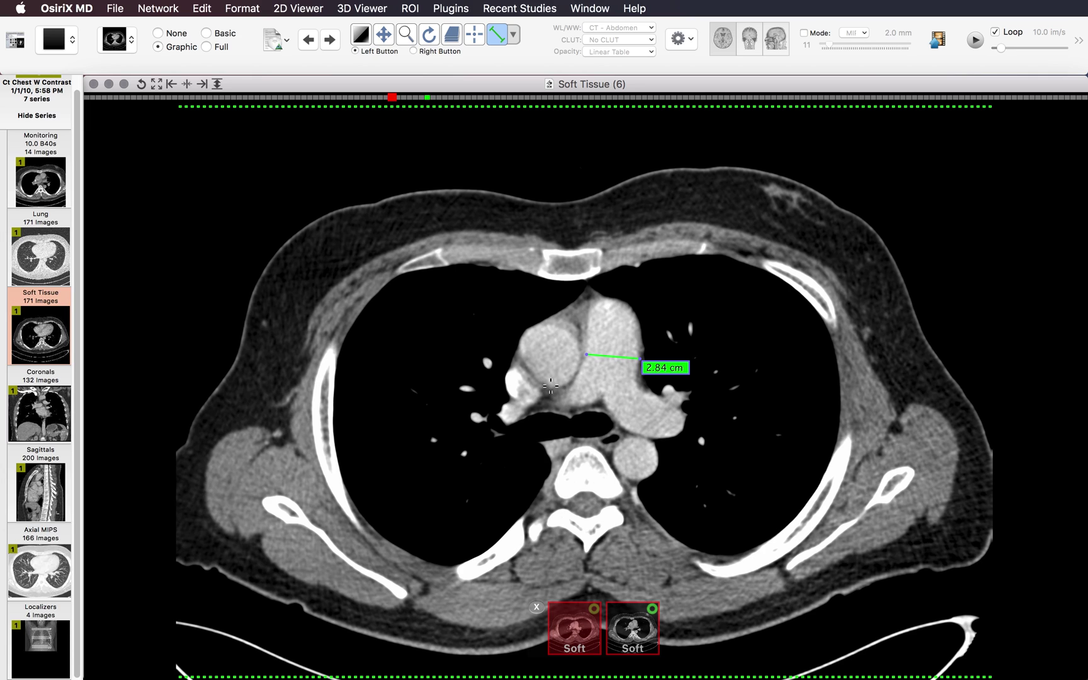
{"action": "left_click_drag", "start_coordinate": [550, 385], "coordinate": [549, 325]}
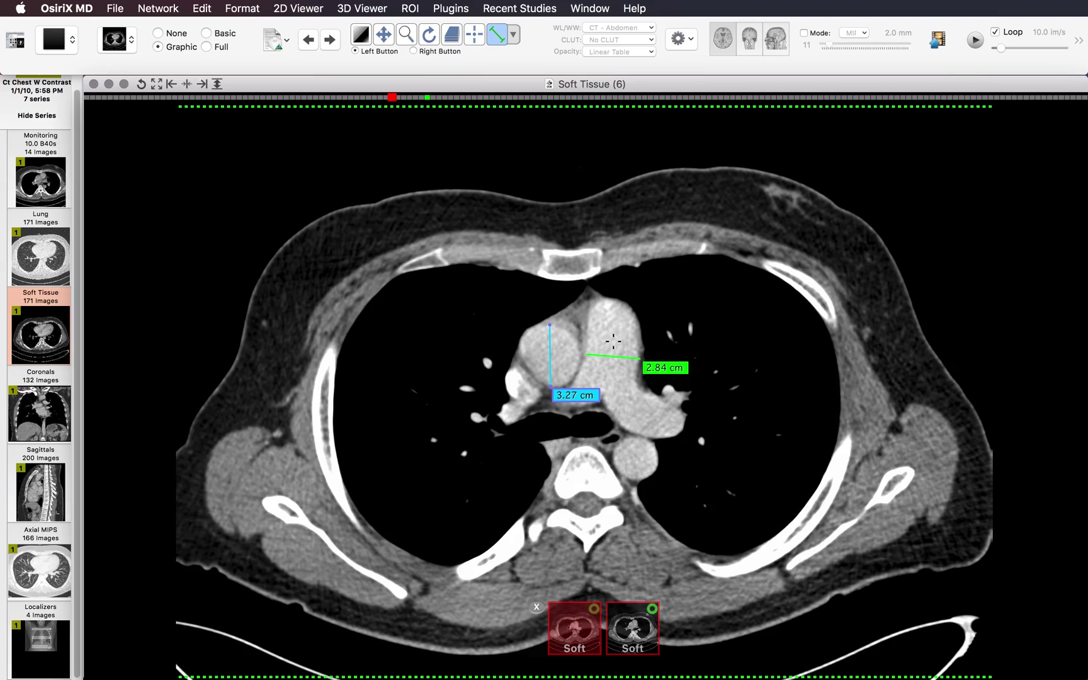
Step: Page up and down through the axial slices around the heart, ending just below it at the liver and stomach
{"action": "scroll", "coordinate": [613, 341], "scroll_direction": "down", "scroll_amount": 1}
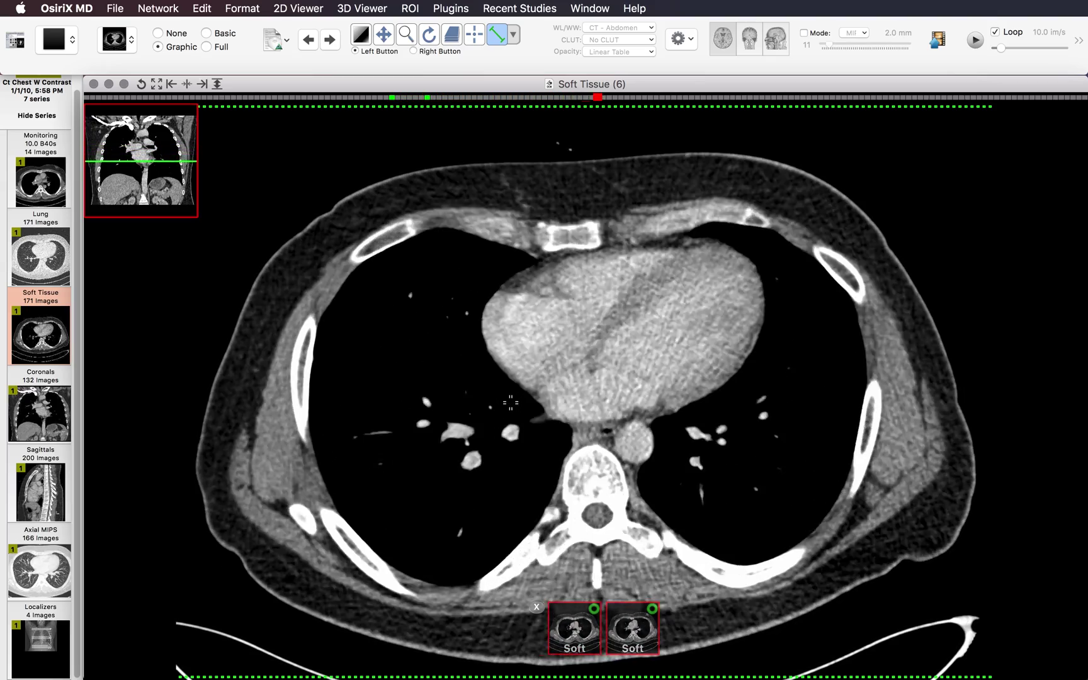
{"action": "scroll", "coordinate": [510, 403], "scroll_direction": "up", "scroll_amount": 5}
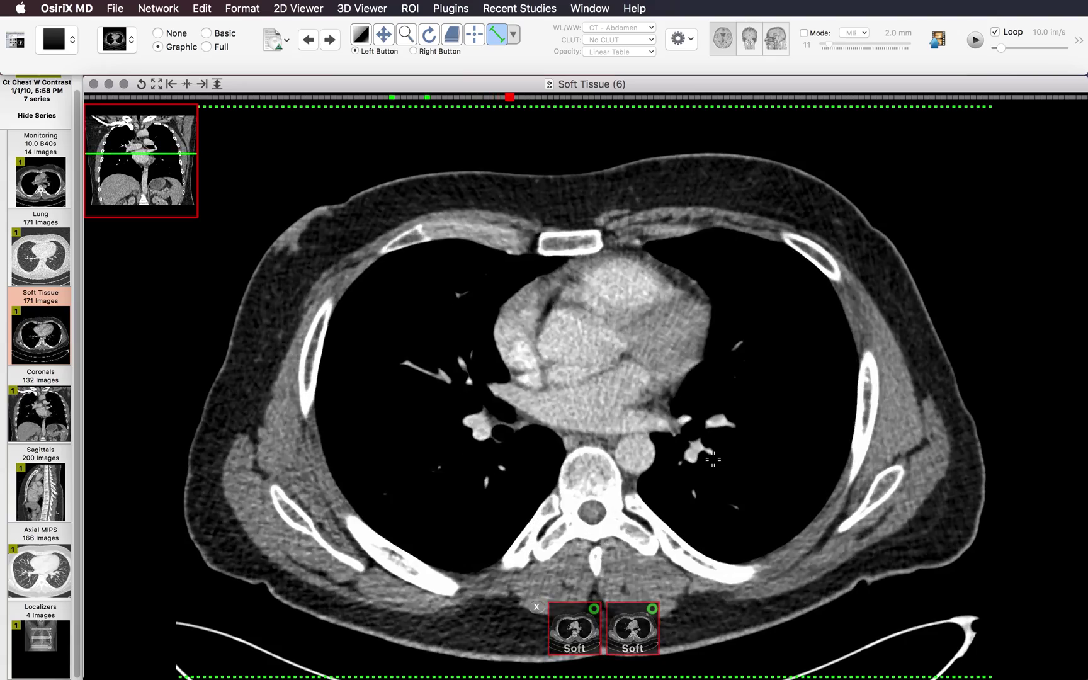
{"action": "scroll", "coordinate": [713, 460], "scroll_direction": "up", "scroll_amount": 9}
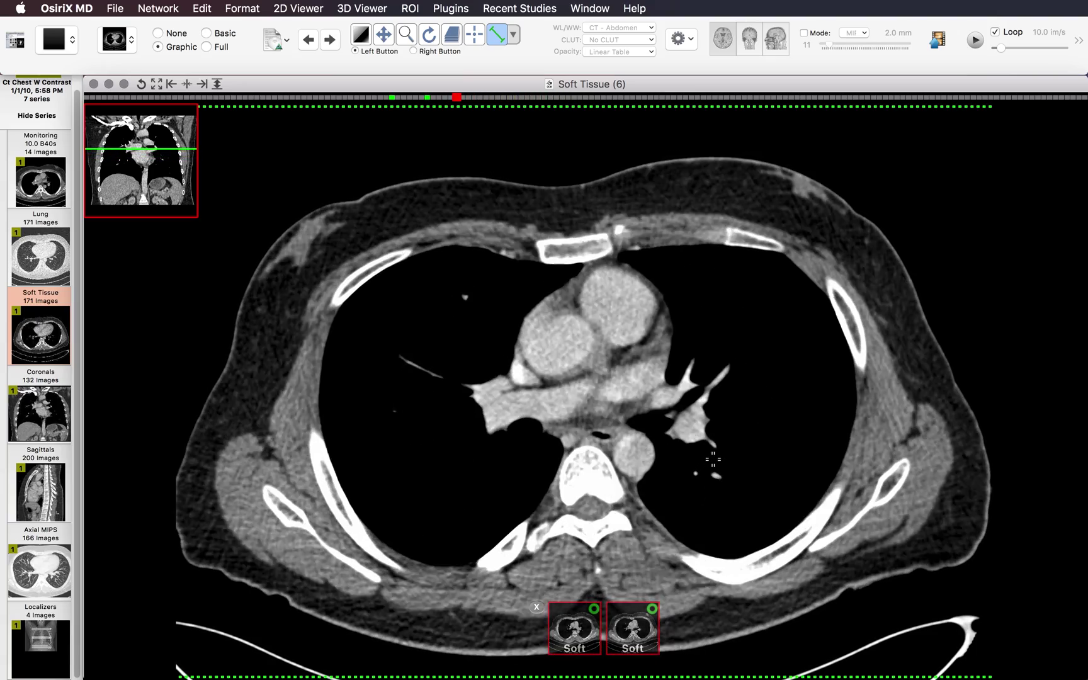
{"action": "scroll", "coordinate": [714, 459], "scroll_direction": "up", "scroll_amount": 17}
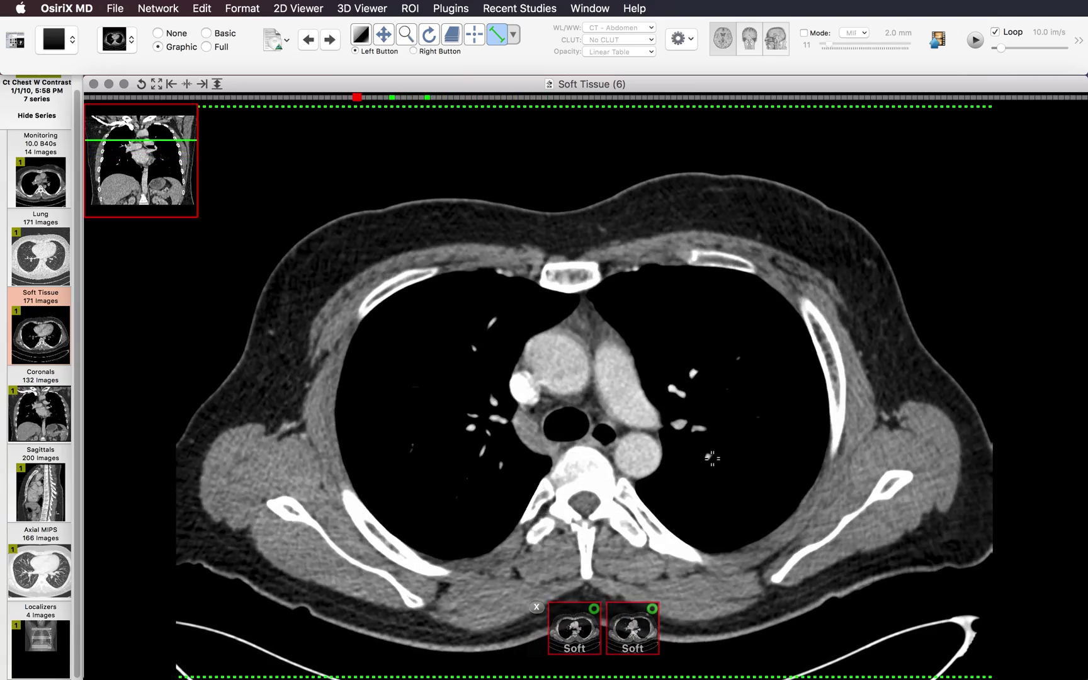
{"action": "scroll", "coordinate": [712, 458], "scroll_direction": "up", "scroll_amount": 12}
{"action": "scroll", "coordinate": [712, 458], "scroll_direction": "down", "scroll_amount": 15}
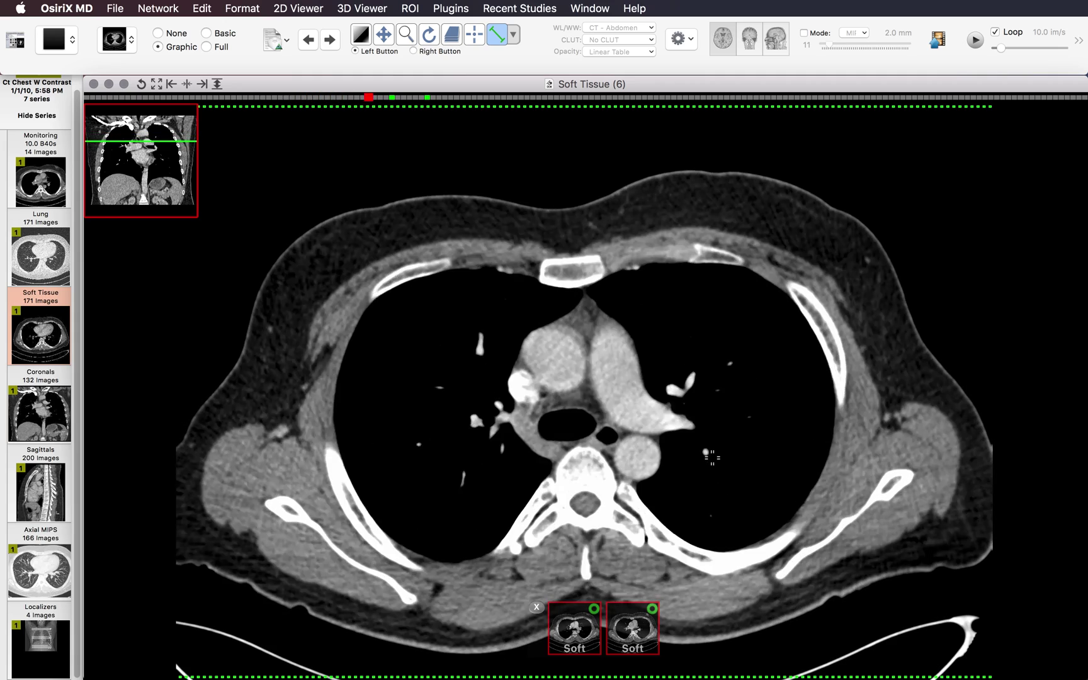
{"action": "scroll", "coordinate": [712, 458], "scroll_direction": "down", "scroll_amount": 5}
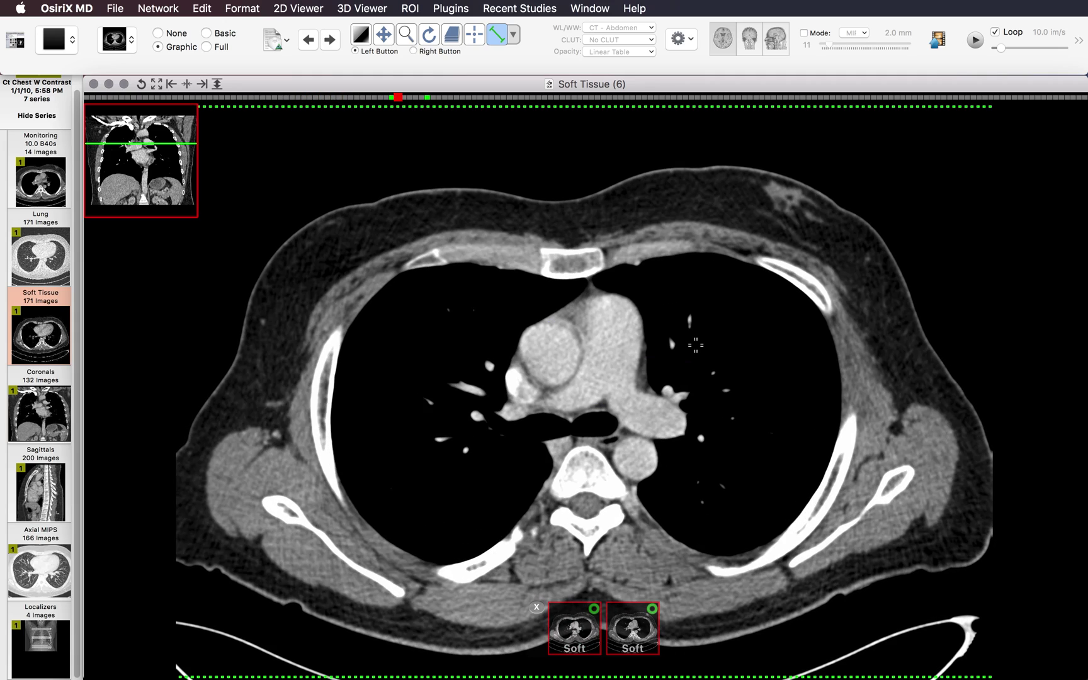
{"action": "scroll", "coordinate": [696, 345], "scroll_direction": "down", "scroll_amount": 11}
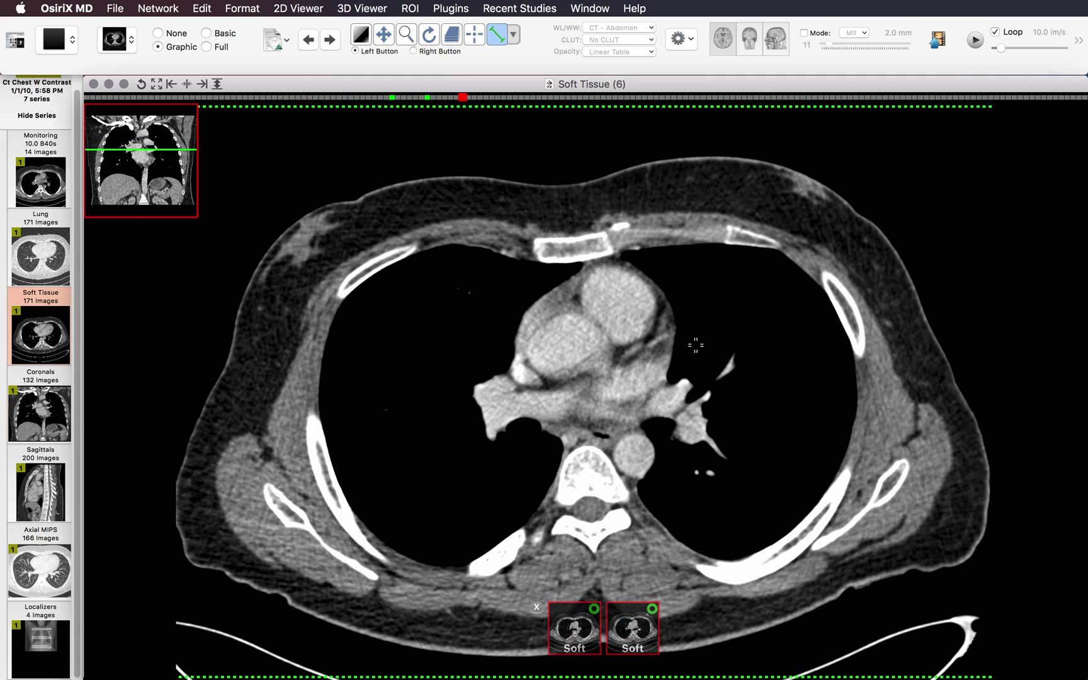
{"action": "scroll", "coordinate": [696, 345], "scroll_direction": "down", "scroll_amount": 4}
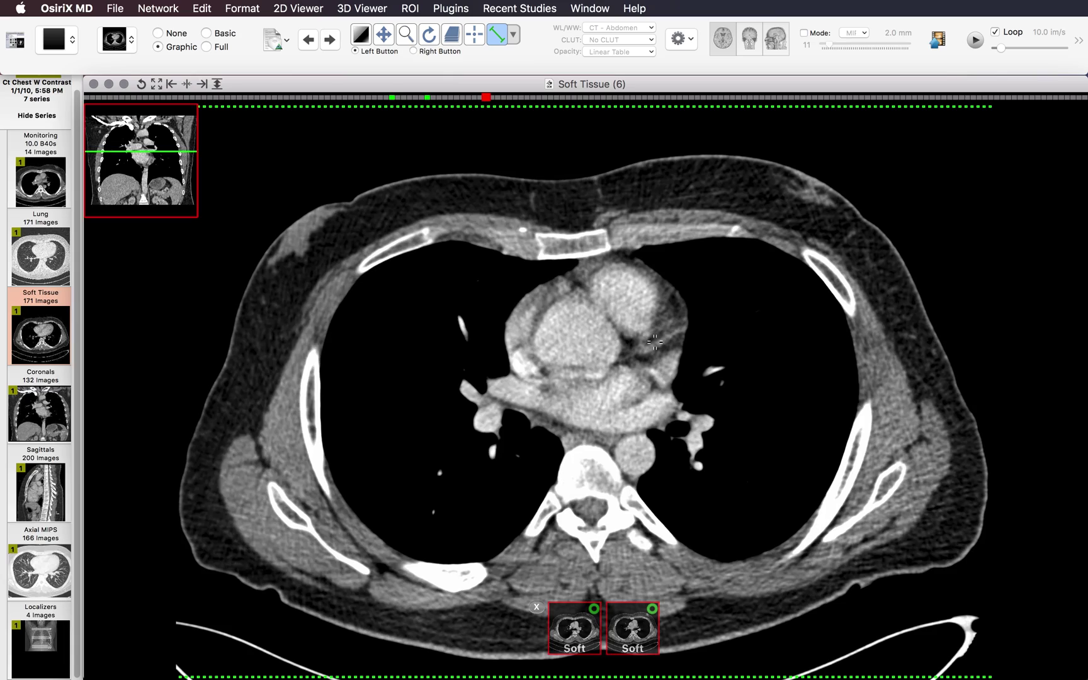
{"action": "scroll", "coordinate": [693, 326], "scroll_direction": "down", "scroll_amount": 7}
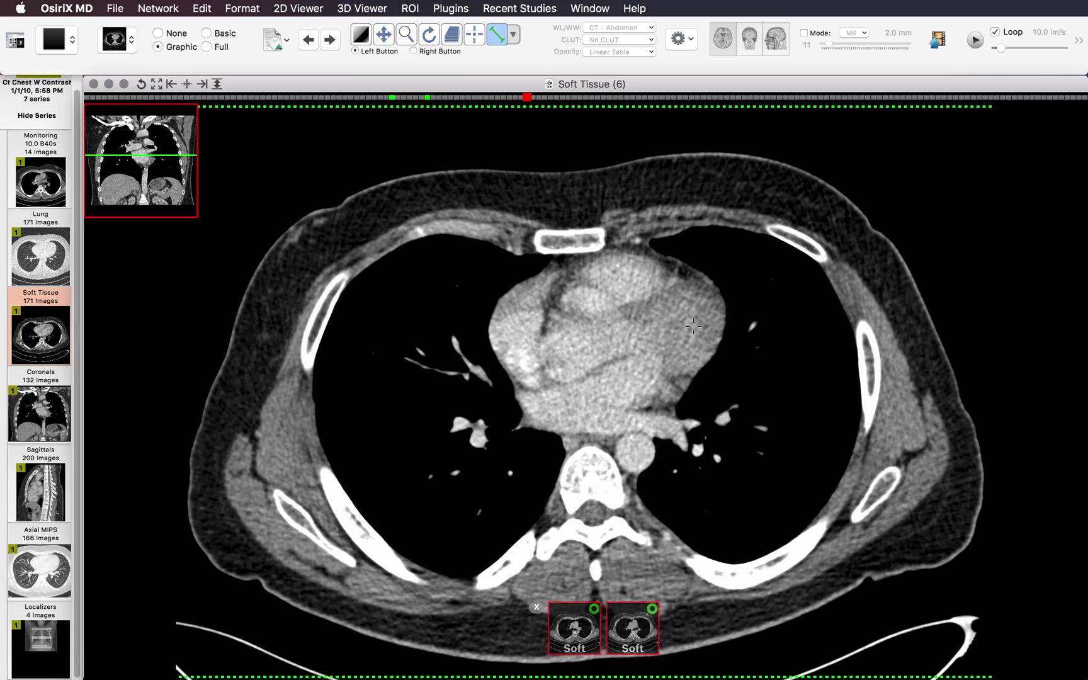
{"action": "scroll", "coordinate": [693, 326], "scroll_direction": "down", "scroll_amount": 13}
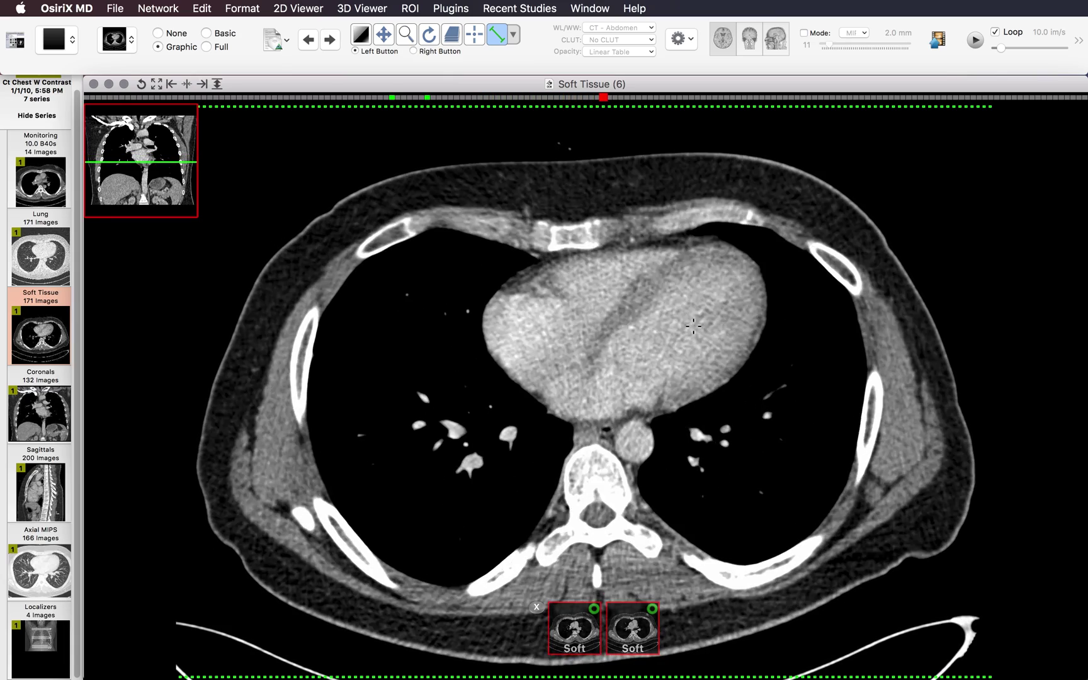
{"action": "scroll", "coordinate": [694, 326], "scroll_direction": "down", "scroll_amount": 15}
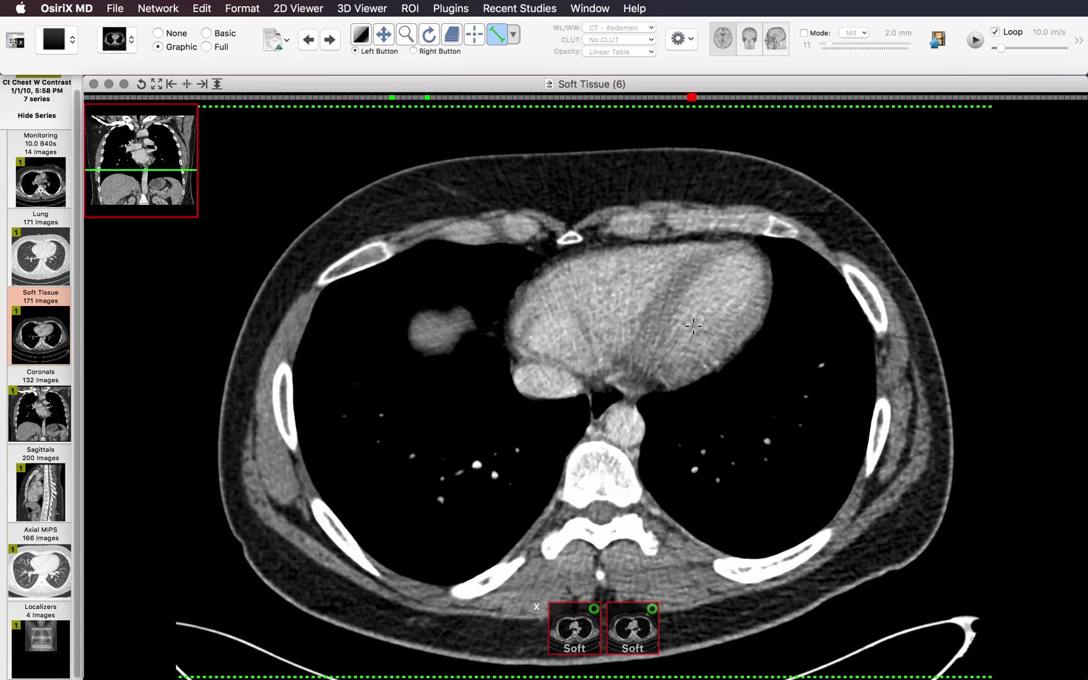
{"action": "scroll", "coordinate": [693, 326], "scroll_direction": "down", "scroll_amount": 4}
{"action": "scroll", "coordinate": [693, 327], "scroll_direction": "up", "scroll_amount": 9}
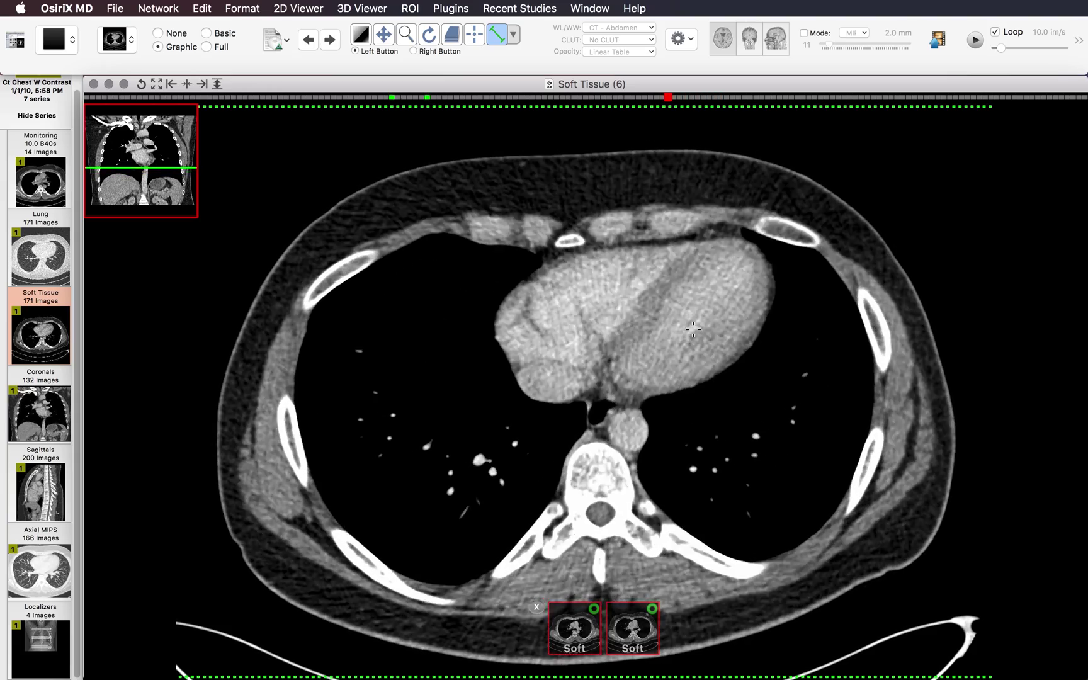
{"action": "scroll", "coordinate": [694, 328], "scroll_direction": "up", "scroll_amount": 19}
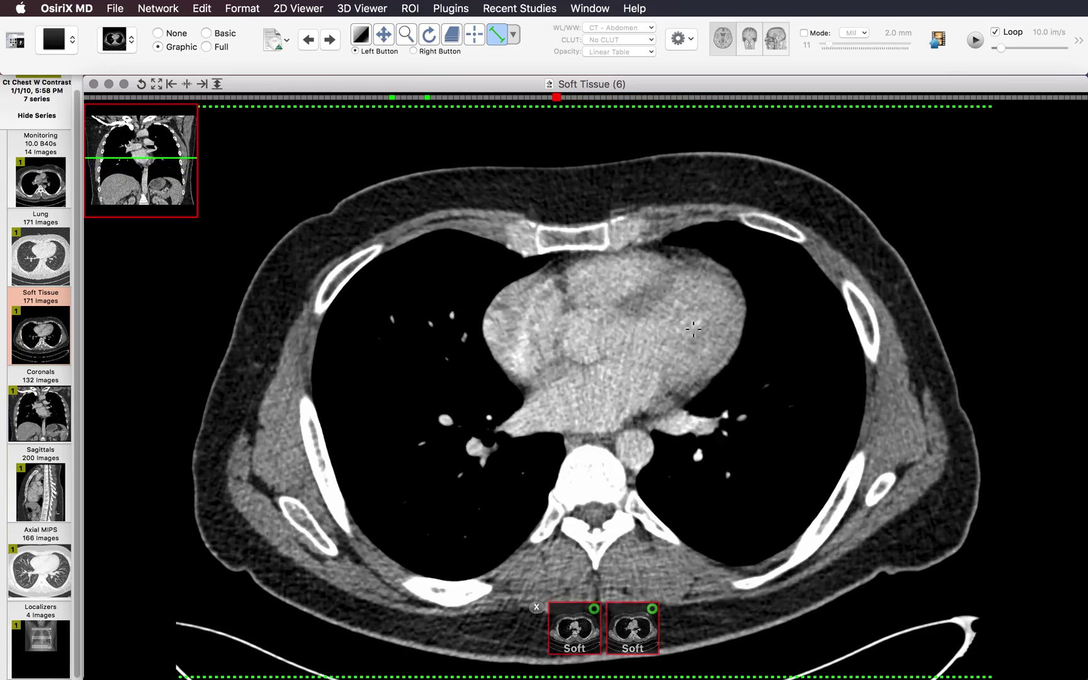
{"action": "scroll", "coordinate": [694, 328], "scroll_direction": "up", "scroll_amount": 17}
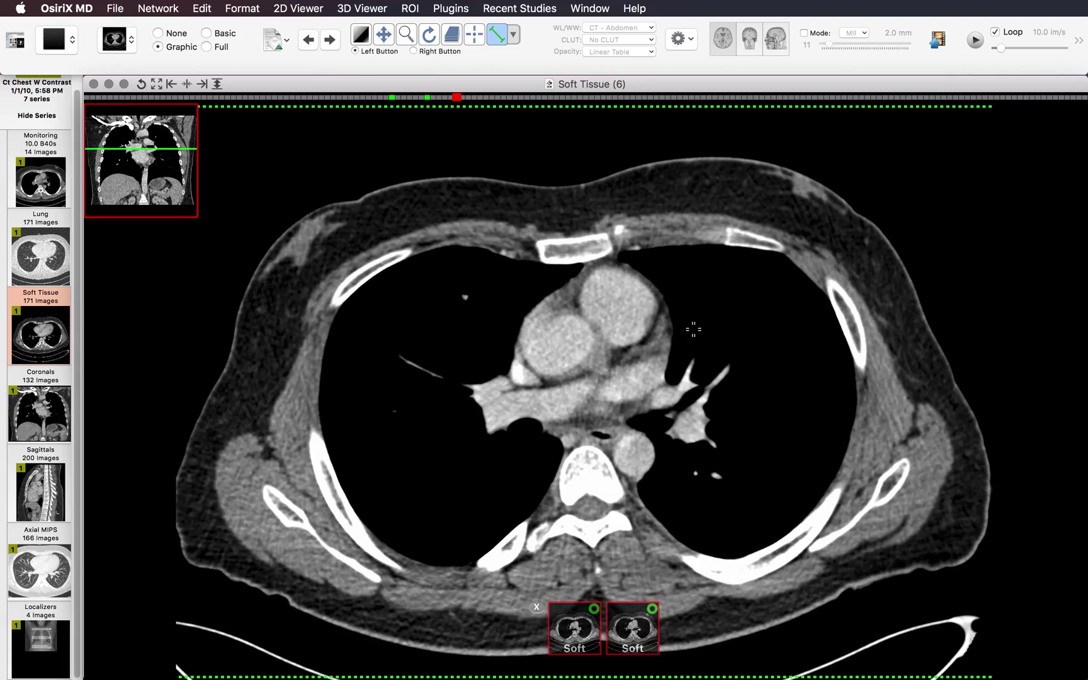
{"action": "scroll", "coordinate": [693, 329], "scroll_direction": "down", "scroll_amount": 14}
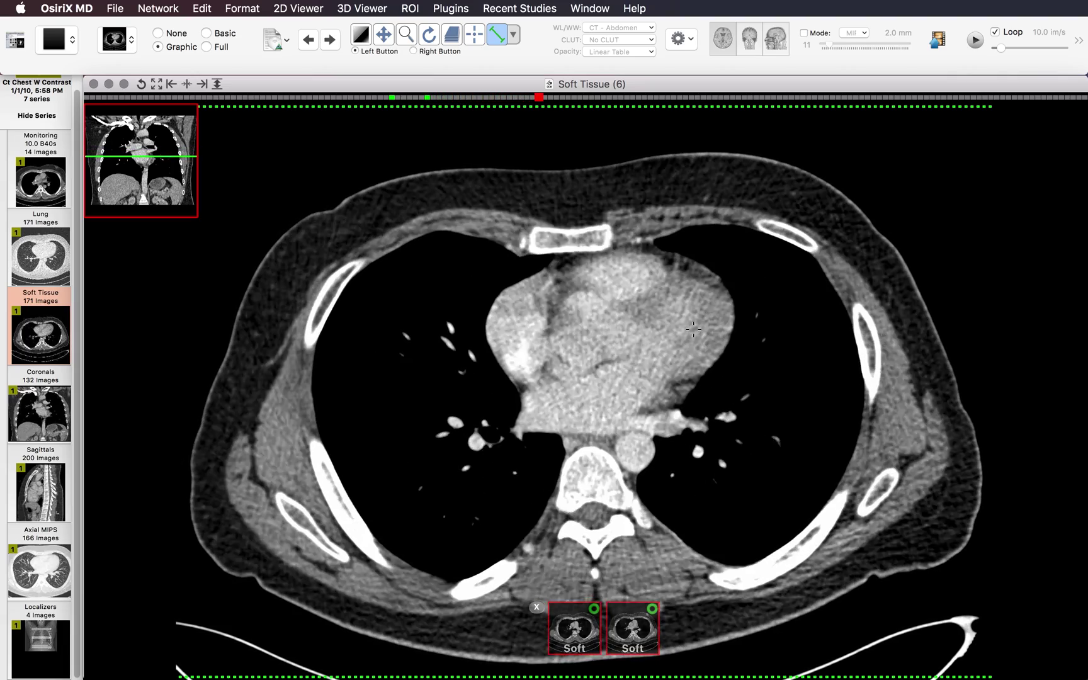
{"action": "scroll", "coordinate": [693, 328], "scroll_direction": "down", "scroll_amount": 10}
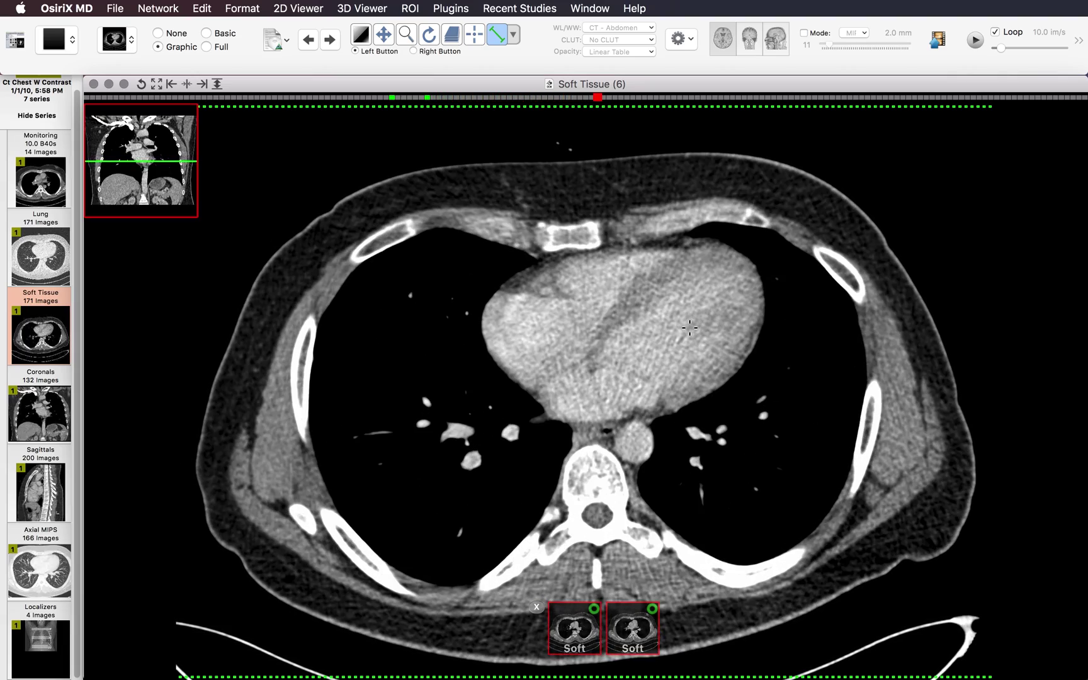
{"action": "scroll", "coordinate": [689, 328], "scroll_direction": "down", "scroll_amount": 11}
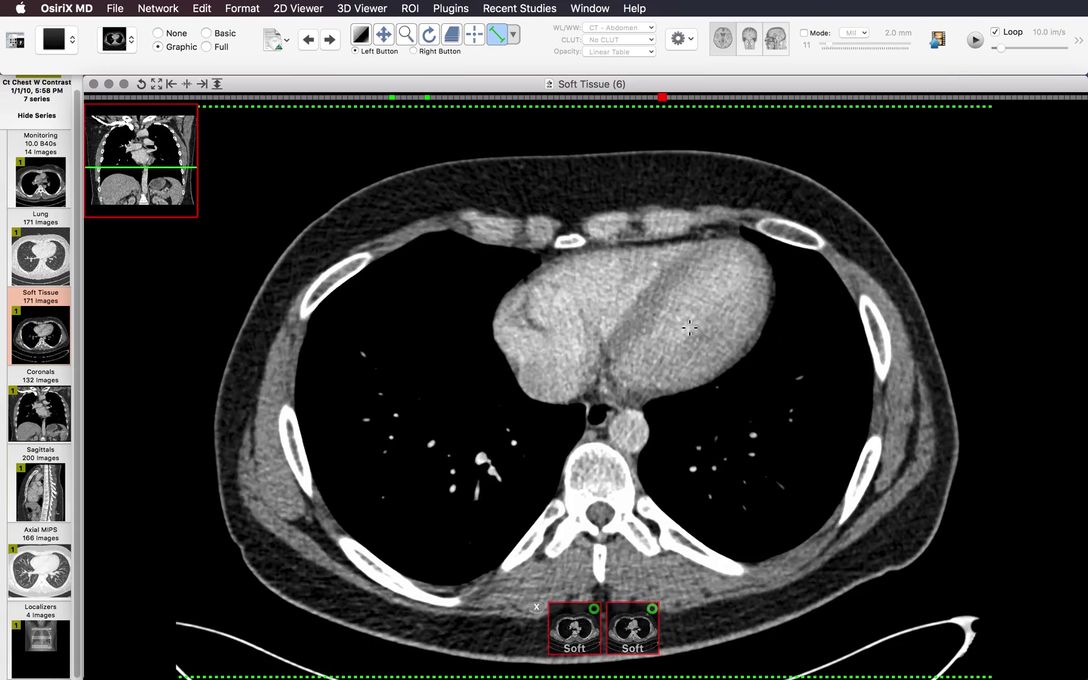
{"action": "scroll", "coordinate": [690, 327], "scroll_direction": "down", "scroll_amount": 10}
{"action": "scroll", "coordinate": [690, 327], "scroll_direction": "up", "scroll_amount": 8}
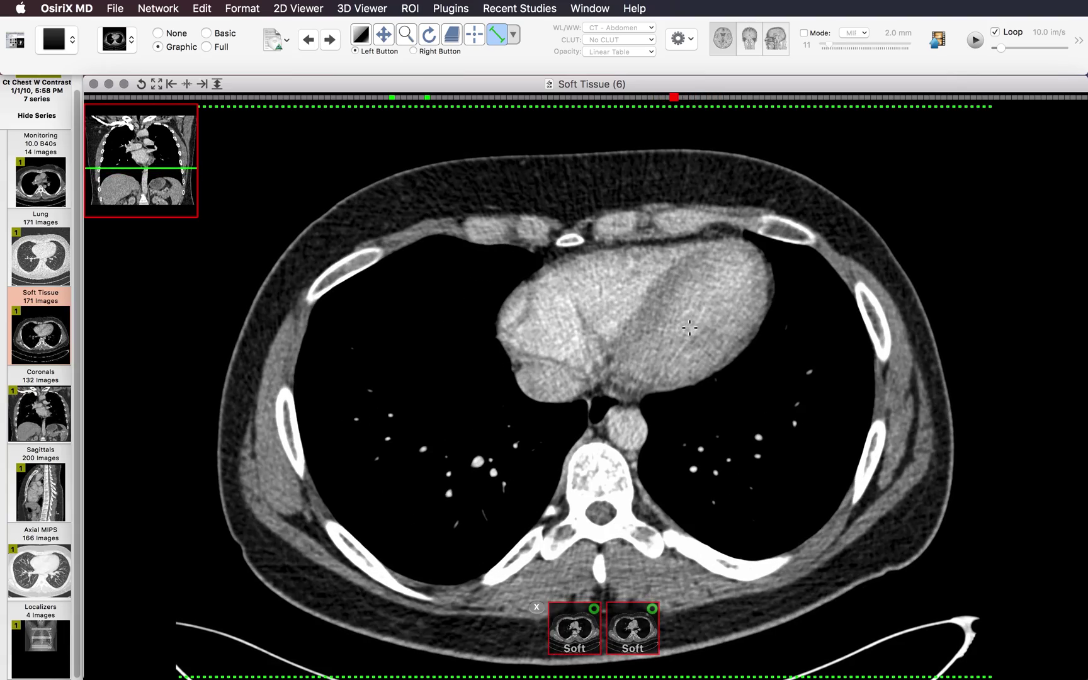
{"action": "scroll", "coordinate": [689, 328], "scroll_direction": "up", "scroll_amount": 20}
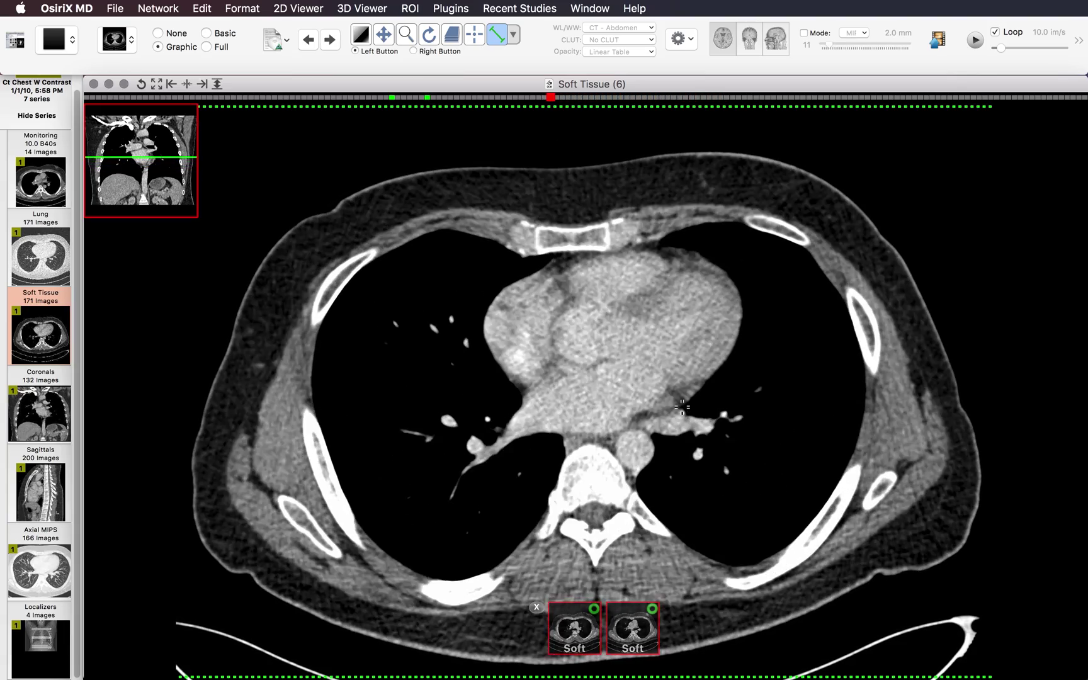
{"action": "scroll", "coordinate": [682, 407], "scroll_direction": "up", "scroll_amount": 10}
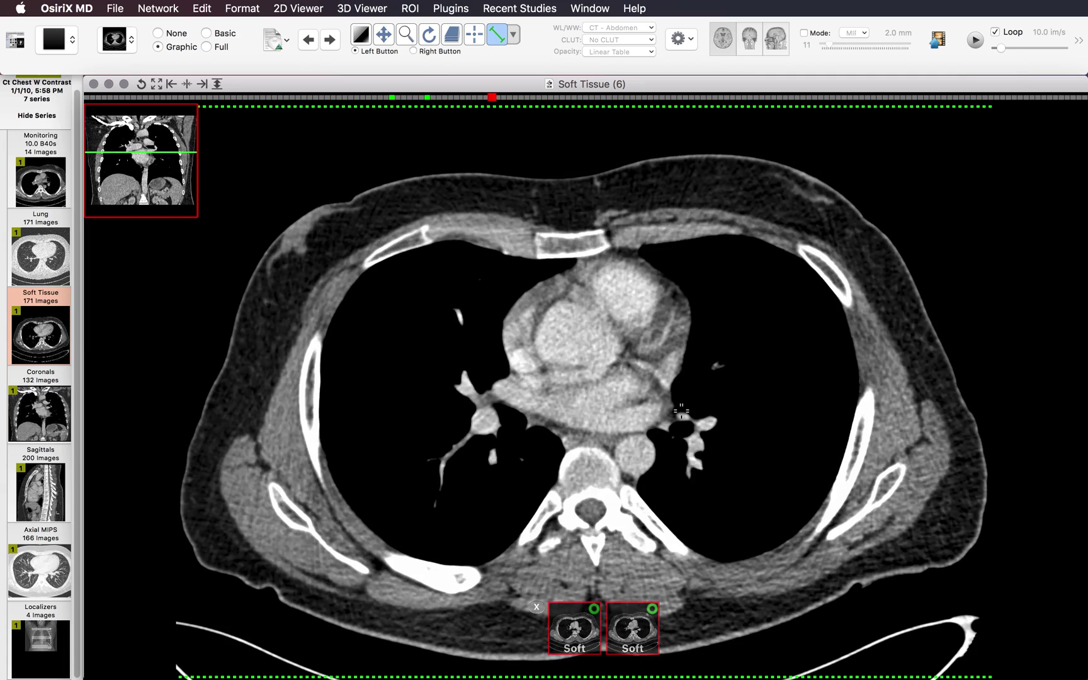
{"action": "scroll", "coordinate": [681, 412], "scroll_direction": "up", "scroll_amount": 5}
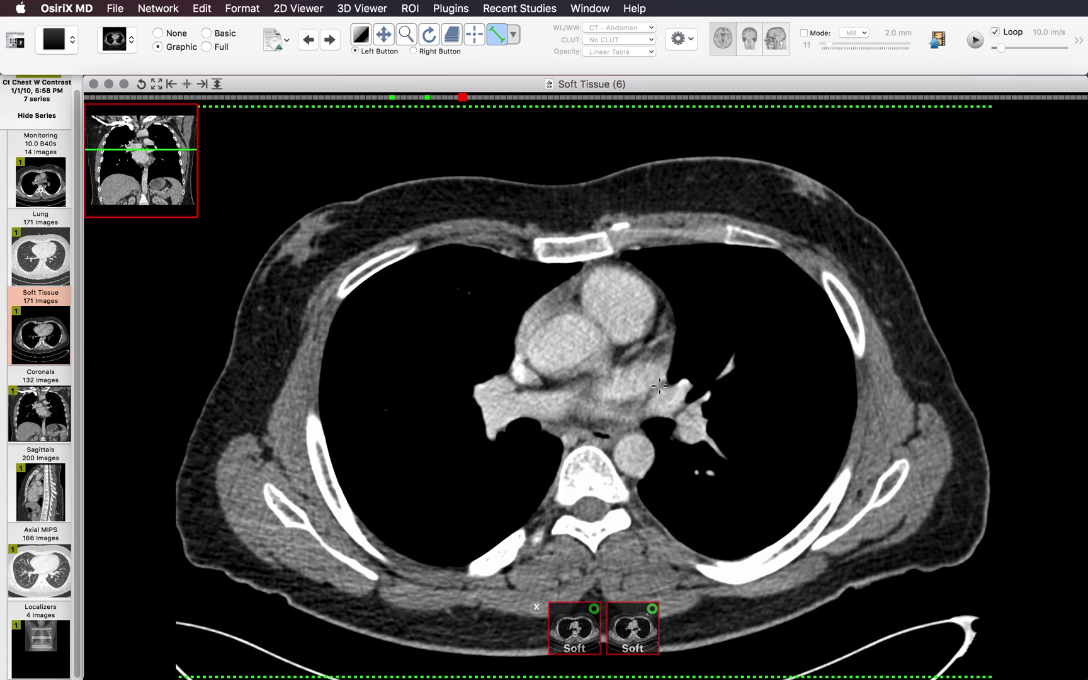
{"action": "scroll", "coordinate": [659, 386], "scroll_direction": "down", "scroll_amount": 3}
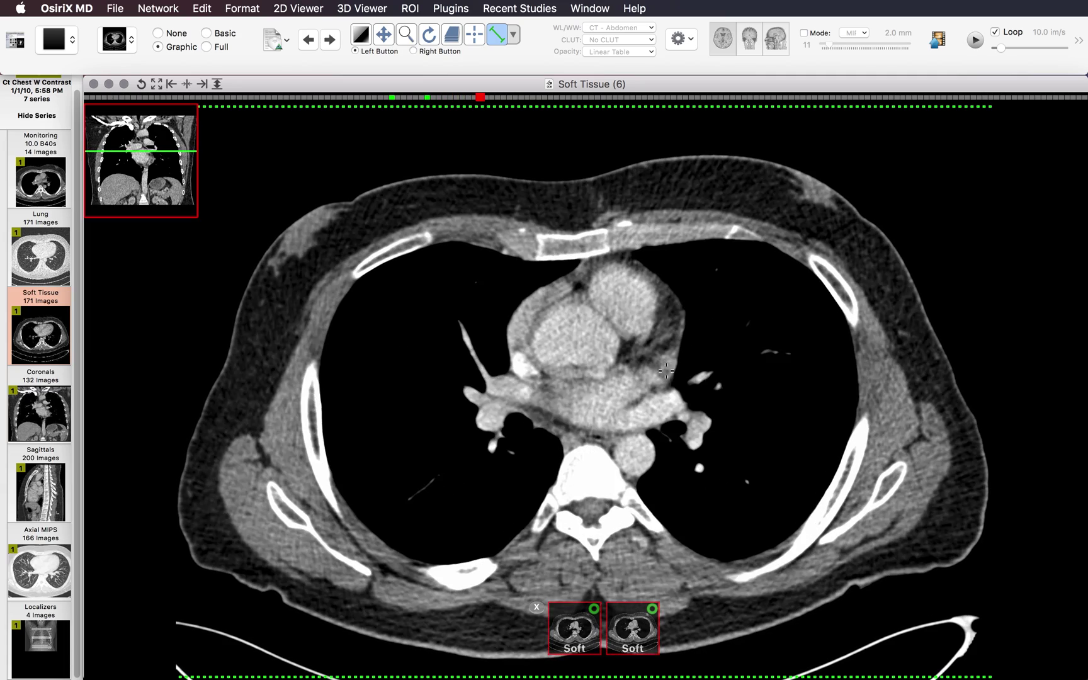
{"action": "scroll", "coordinate": [666, 370], "scroll_direction": "down", "scroll_amount": 10}
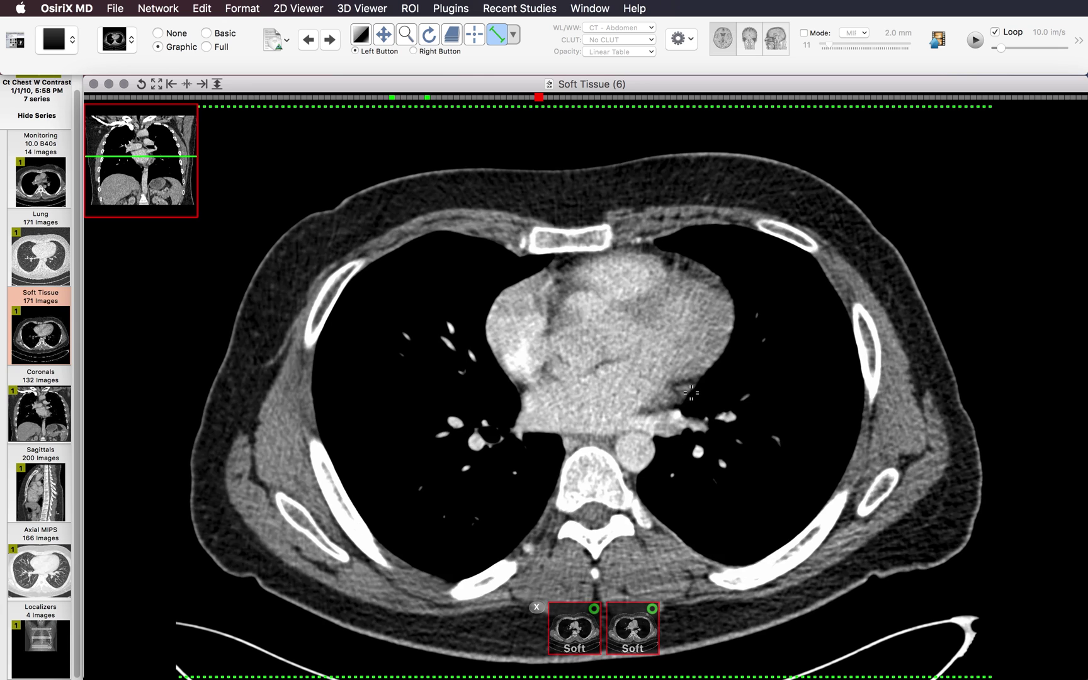
{"action": "scroll", "coordinate": [629, 378], "scroll_direction": "down", "scroll_amount": 5}
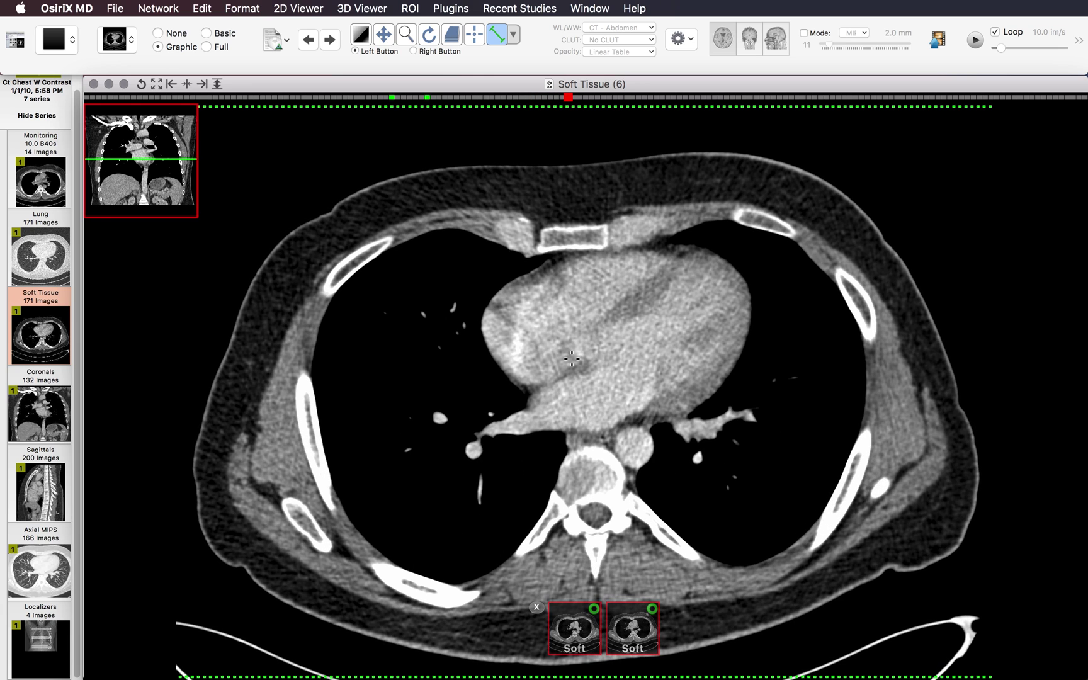
{"action": "scroll", "coordinate": [572, 359], "scroll_direction": "down", "scroll_amount": 17}
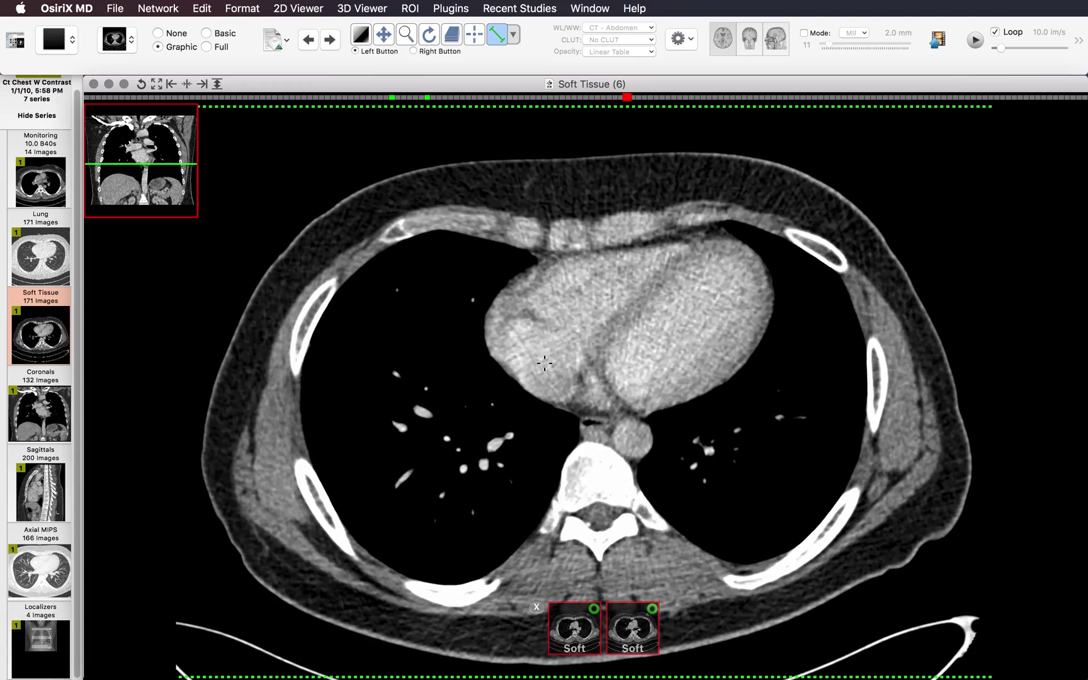
{"action": "scroll", "coordinate": [543, 366], "scroll_direction": "down", "scroll_amount": 14}
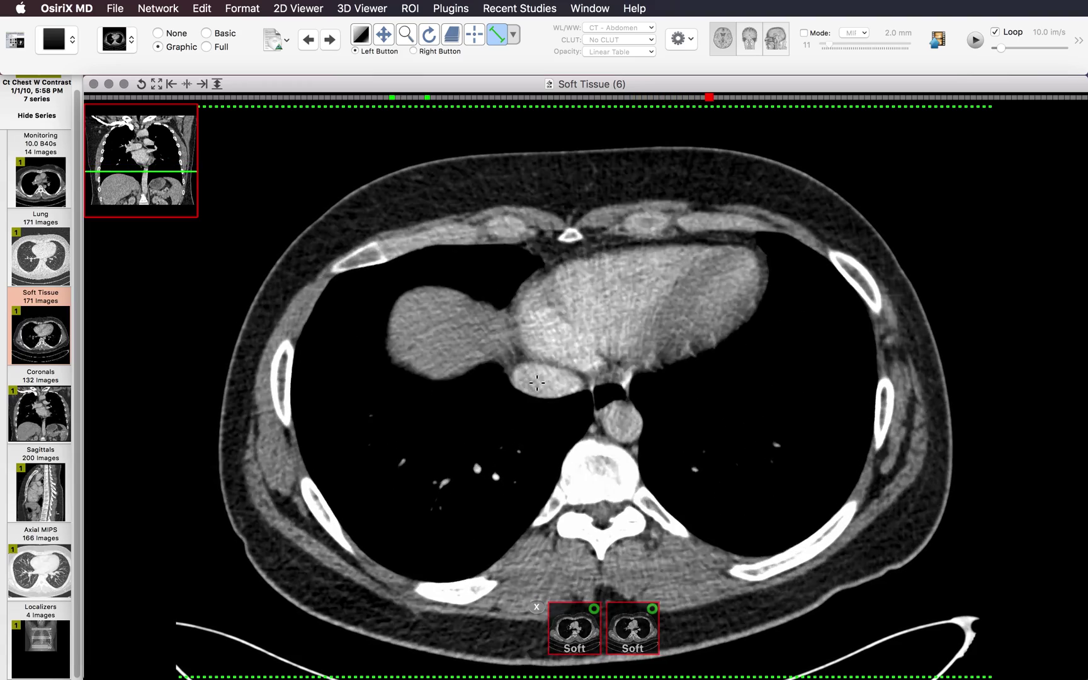
{"action": "scroll", "coordinate": [536, 395], "scroll_direction": "up", "scroll_amount": 13}
{"action": "scroll", "coordinate": [543, 387], "scroll_direction": "up", "scroll_amount": 12}
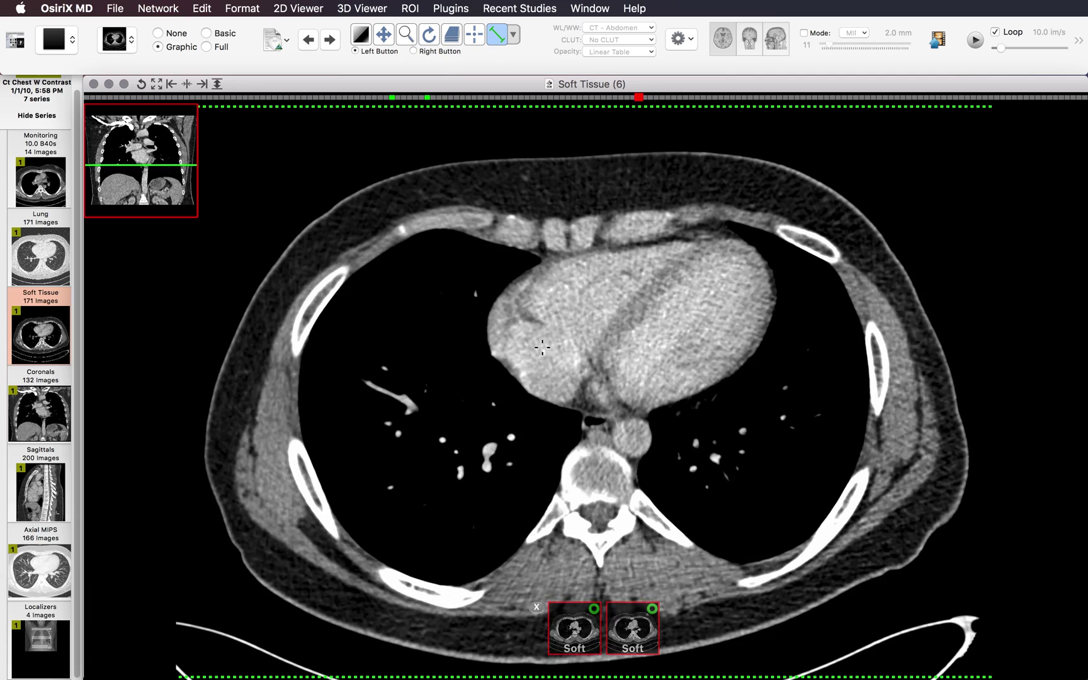
{"action": "scroll", "coordinate": [526, 327], "scroll_direction": "down", "scroll_amount": 6}
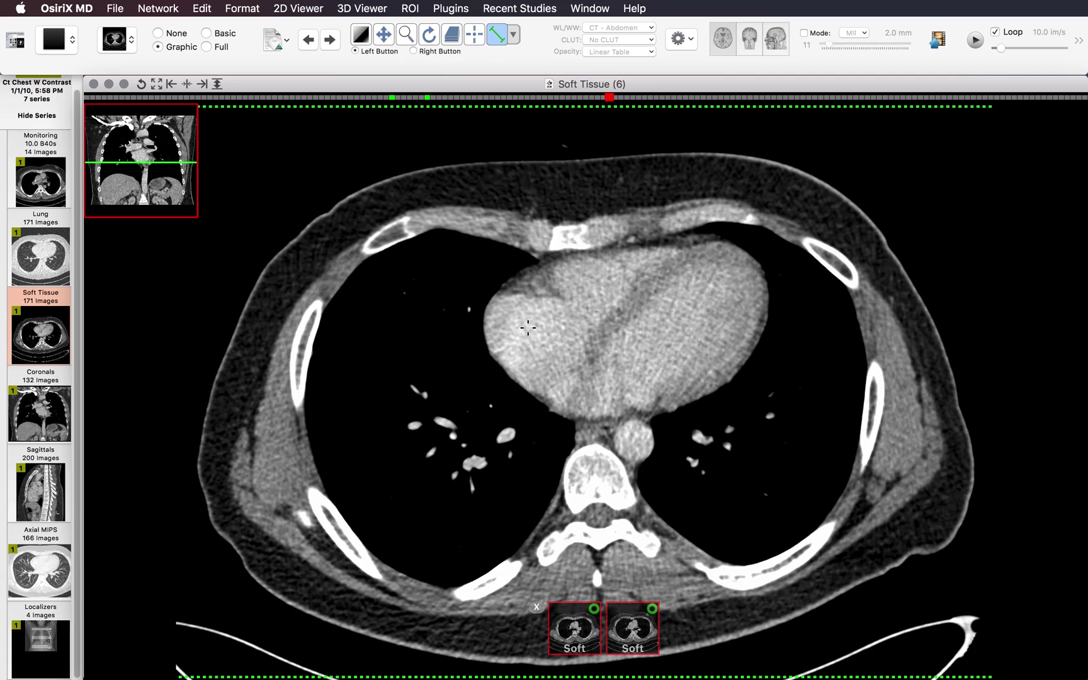
{"action": "scroll", "coordinate": [536, 352], "scroll_direction": "down", "scroll_amount": 8}
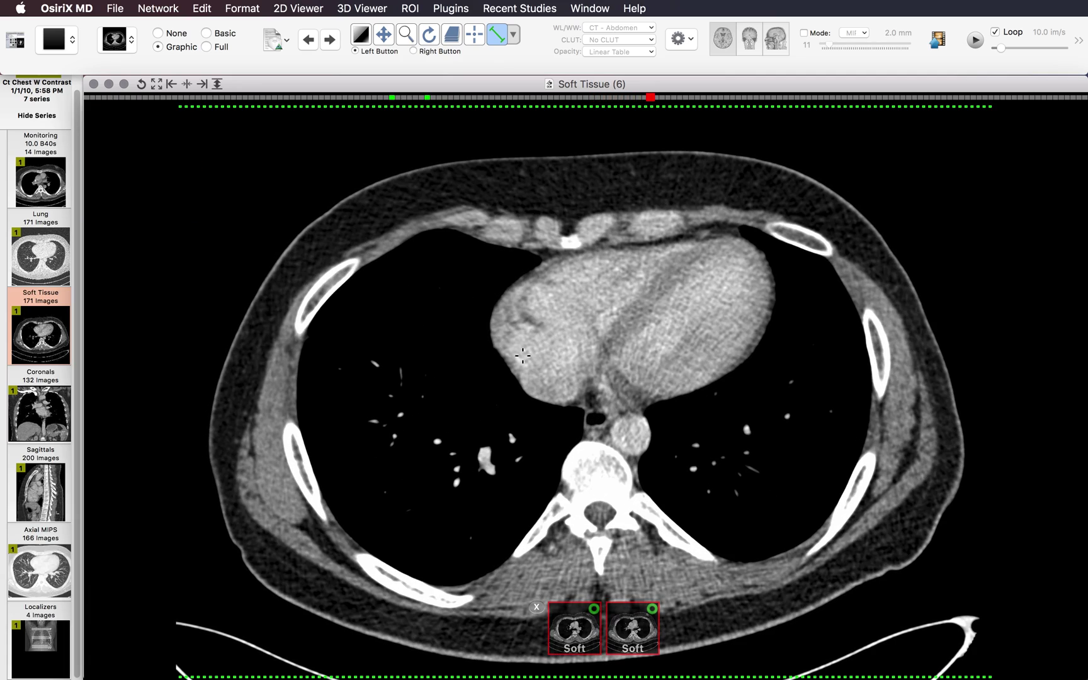
{"action": "scroll", "coordinate": [536, 354], "scroll_direction": "up", "scroll_amount": 13}
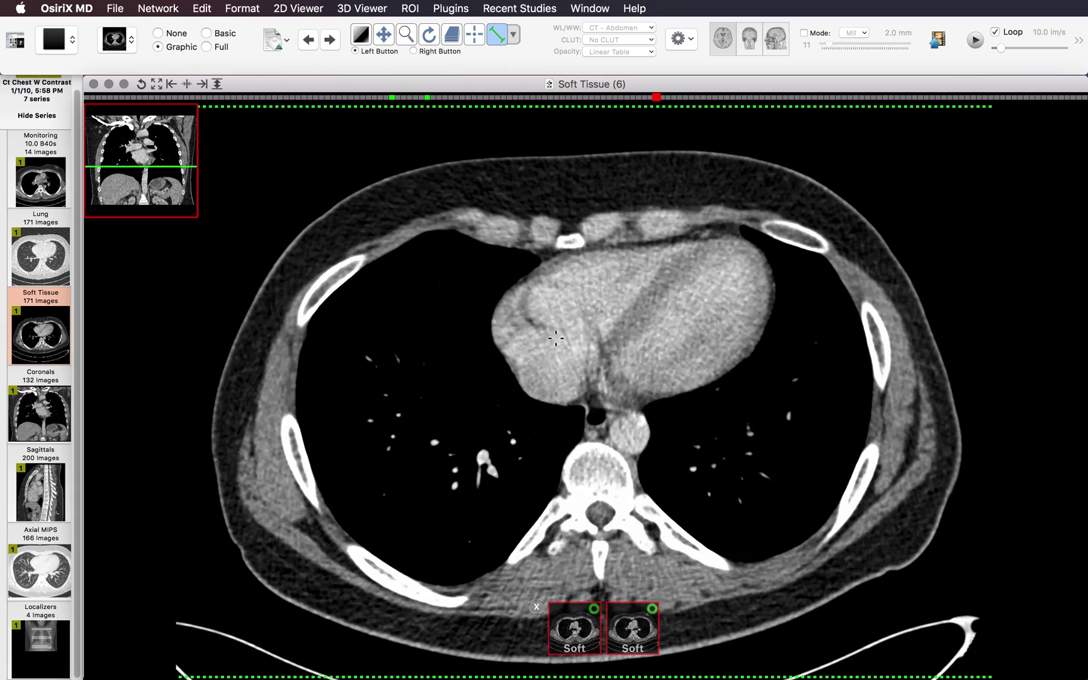
{"action": "scroll", "coordinate": [556, 338], "scroll_direction": "down", "scroll_amount": 9}
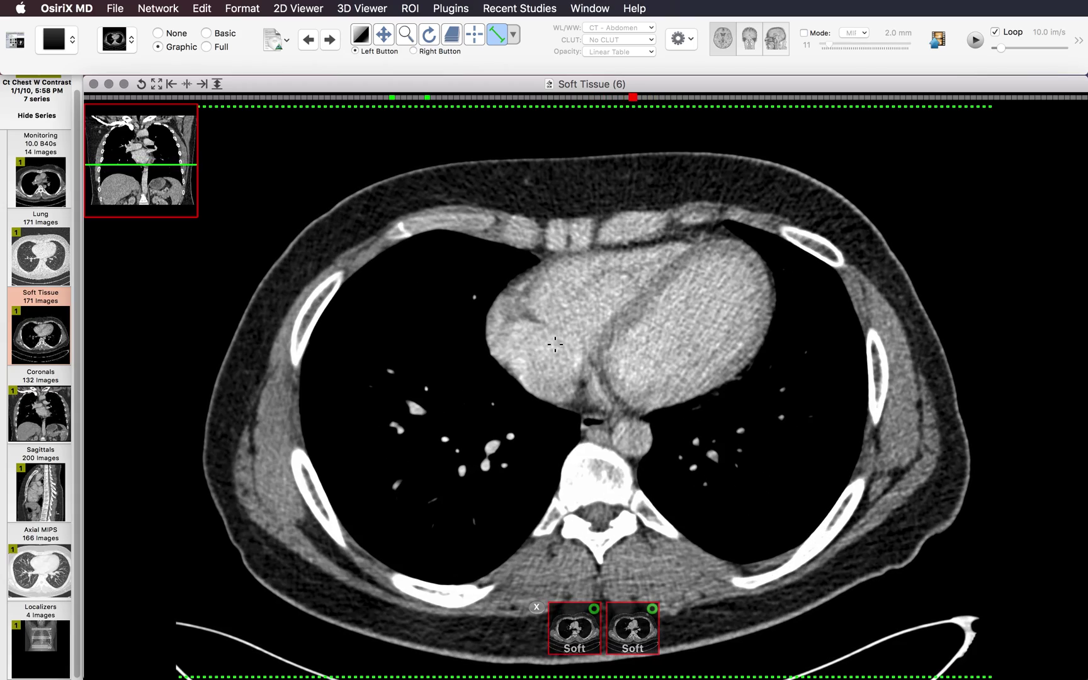
{"action": "scroll", "coordinate": [555, 343], "scroll_direction": "down", "scroll_amount": 4}
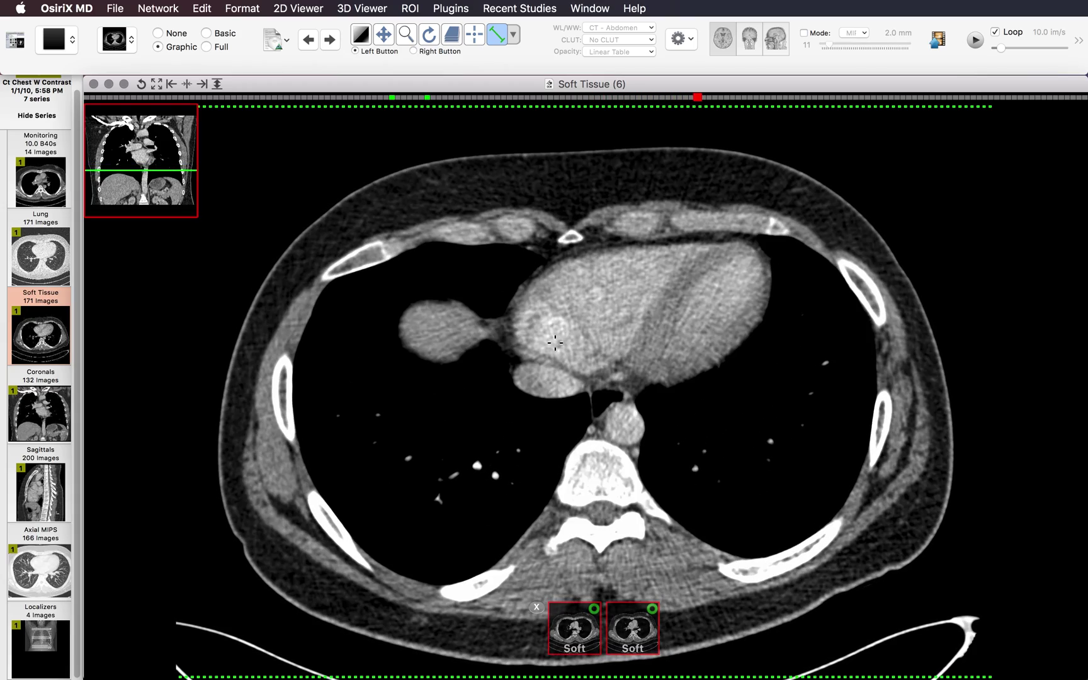
{"action": "scroll", "coordinate": [557, 345], "scroll_direction": "down", "scroll_amount": 7}
{"action": "scroll", "coordinate": [645, 391], "scroll_direction": "up", "scroll_amount": 10}
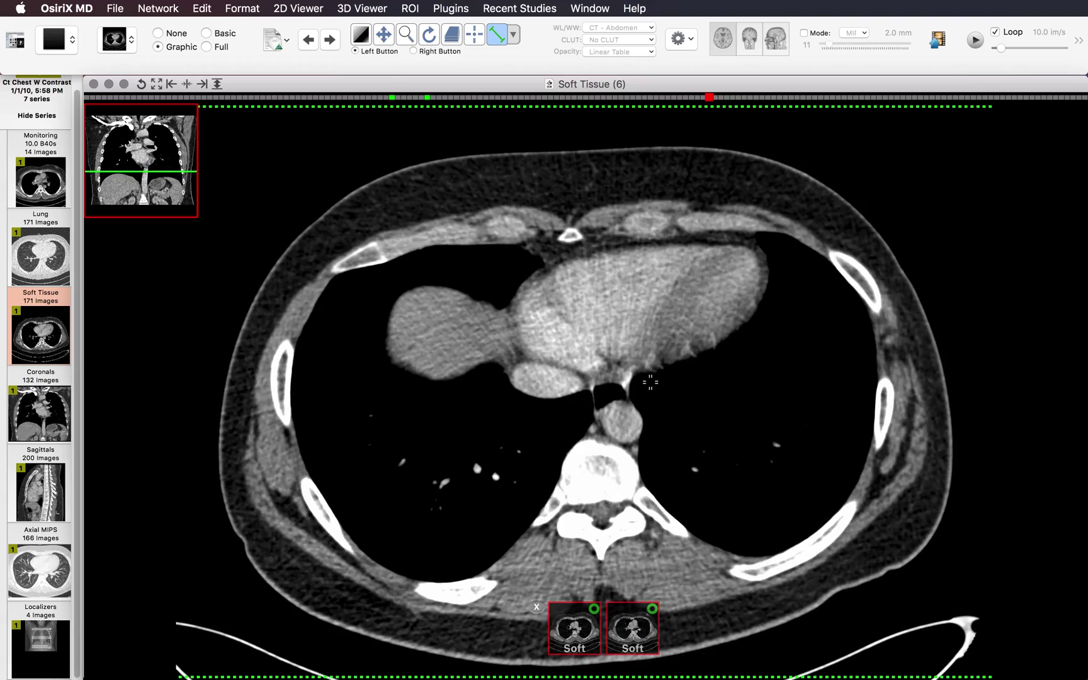
{"action": "scroll", "coordinate": [652, 395], "scroll_direction": "up", "scroll_amount": 17}
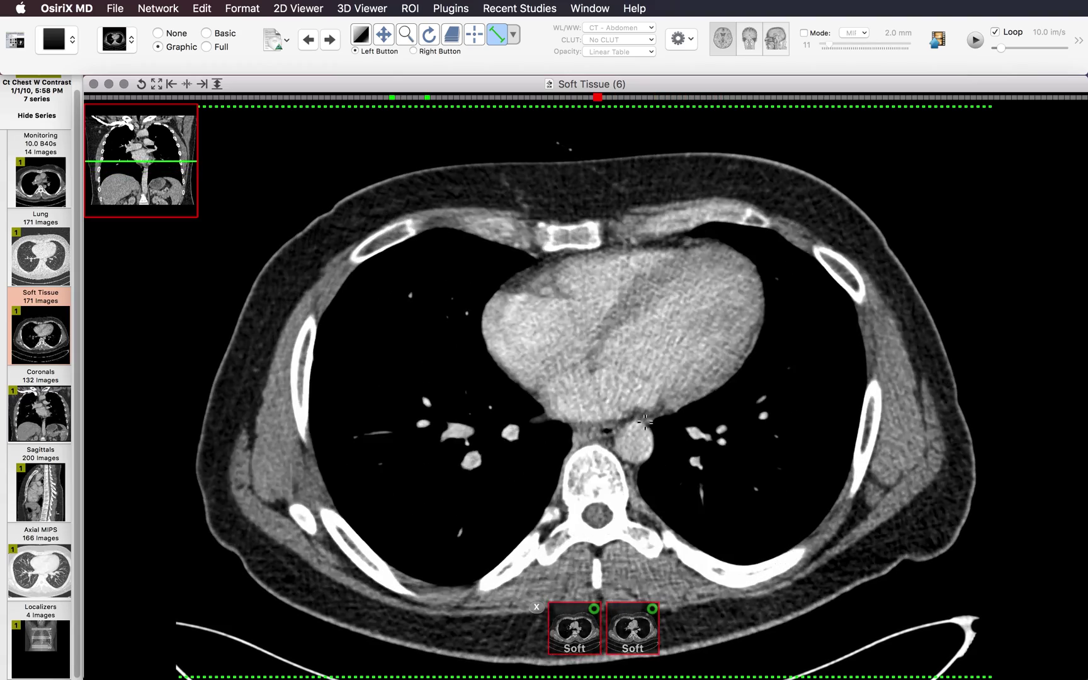
{"action": "scroll", "coordinate": [574, 421], "scroll_direction": "up", "scroll_amount": 11}
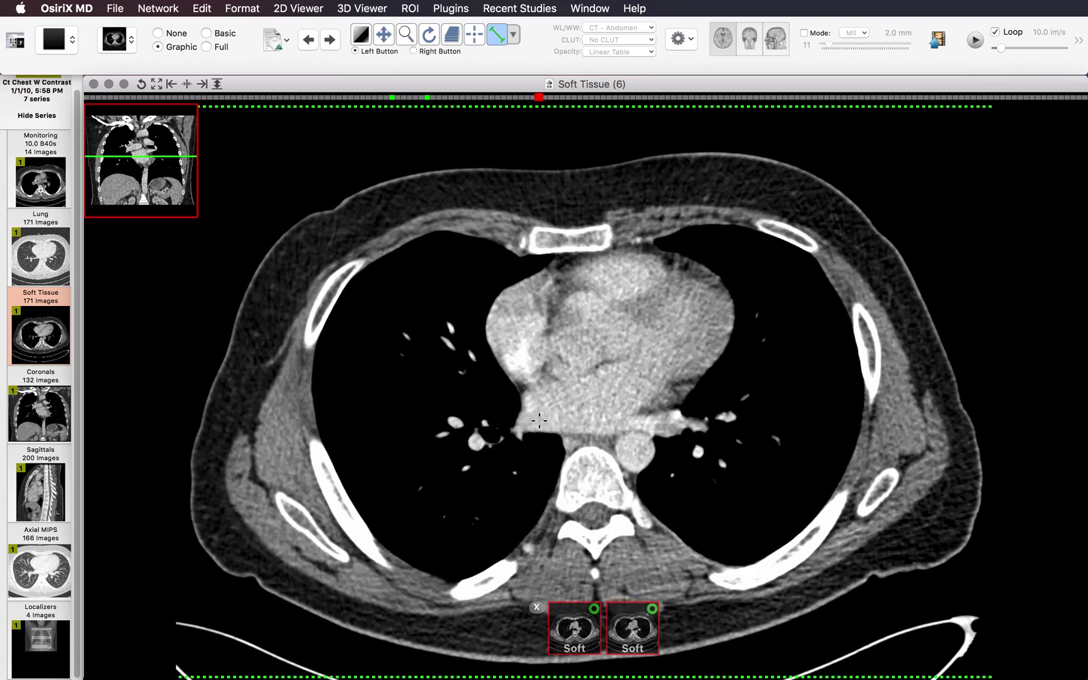
{"action": "scroll", "coordinate": [523, 413], "scroll_direction": "up", "scroll_amount": 5}
{"action": "scroll", "coordinate": [604, 428], "scroll_direction": "down", "scroll_amount": 11}
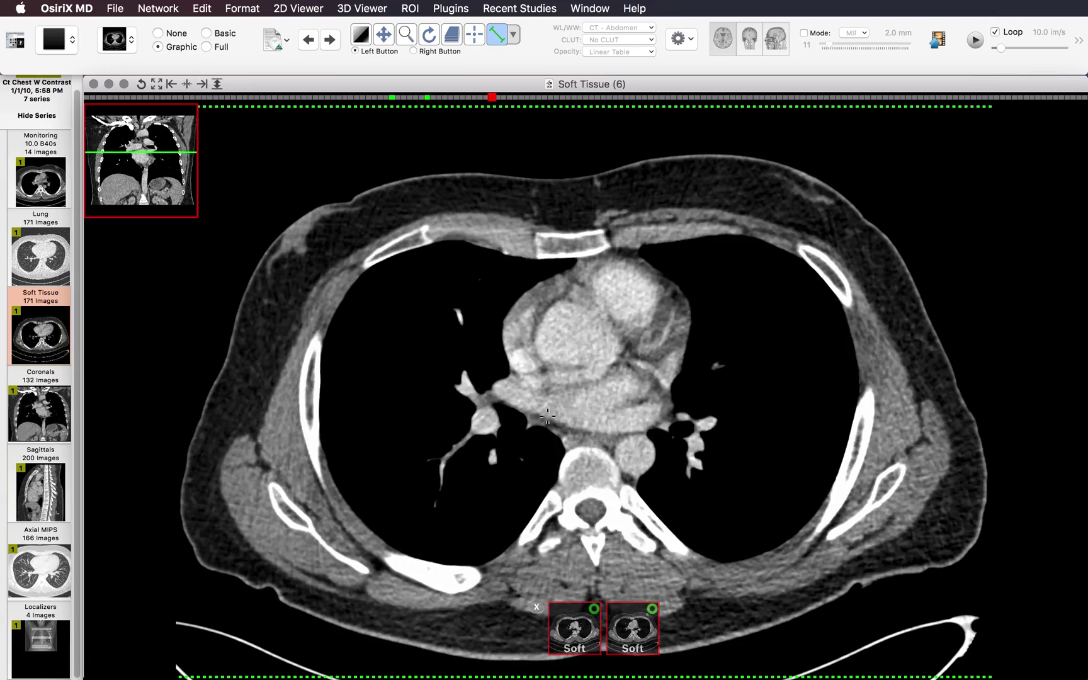
{"action": "scroll", "coordinate": [658, 433], "scroll_direction": "up", "scroll_amount": 12}
{"action": "scroll", "coordinate": [654, 426], "scroll_direction": "down", "scroll_amount": 14}
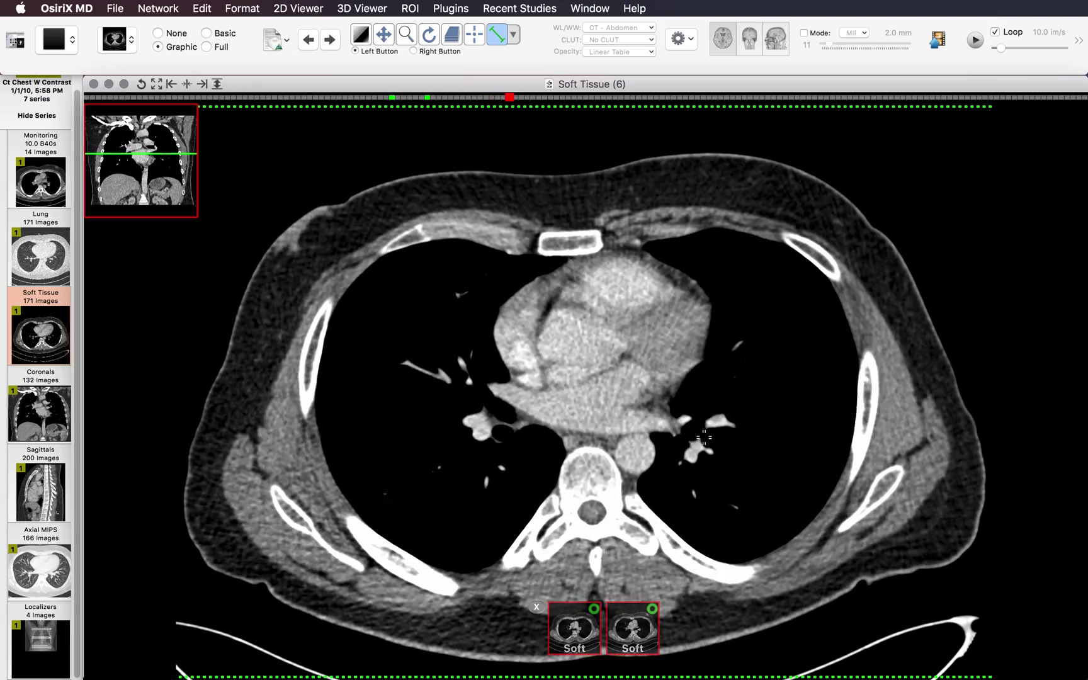
{"action": "scroll", "coordinate": [757, 452], "scroll_direction": "down", "scroll_amount": 16}
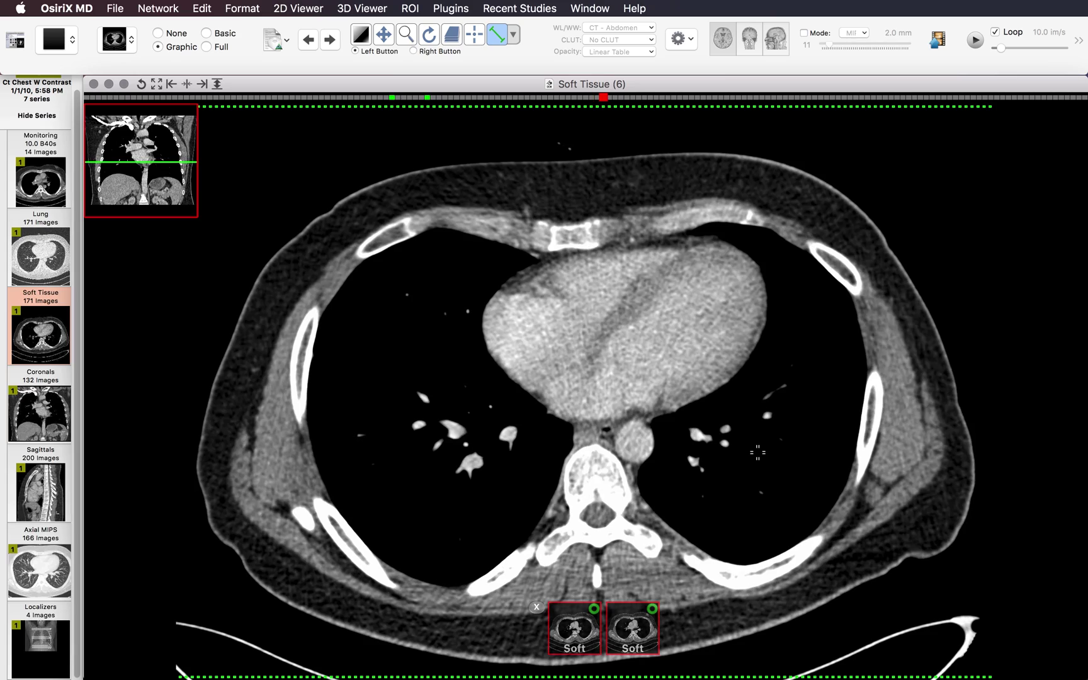
{"action": "scroll", "coordinate": [758, 452], "scroll_direction": "down", "scroll_amount": 10}
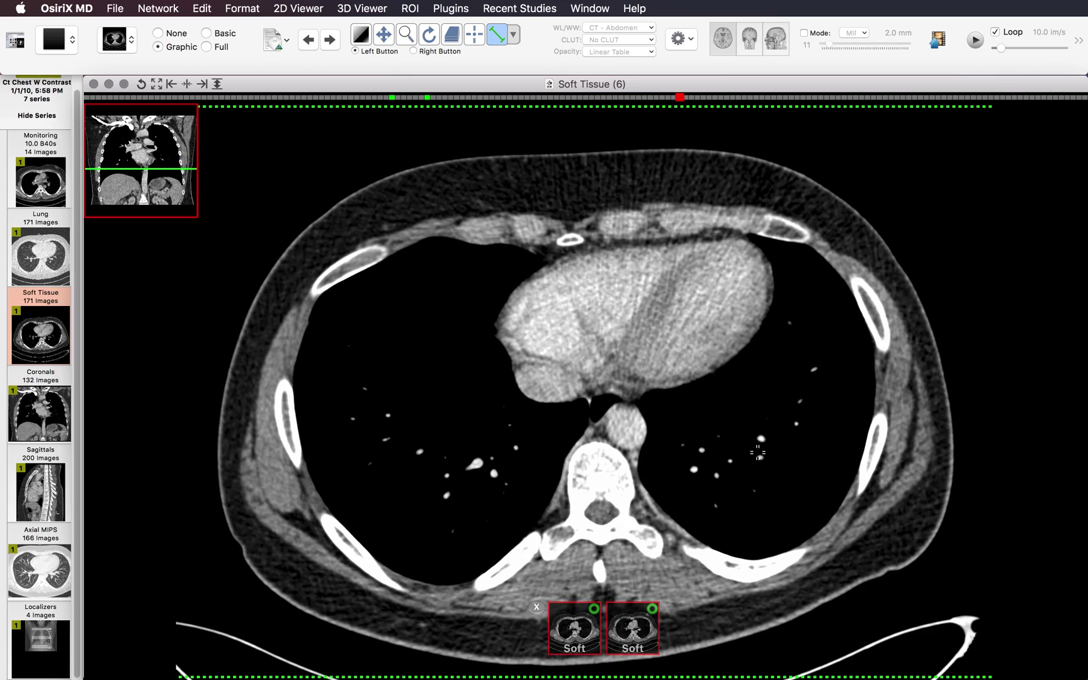
{"action": "scroll", "coordinate": [758, 452], "scroll_direction": "up", "scroll_amount": 12}
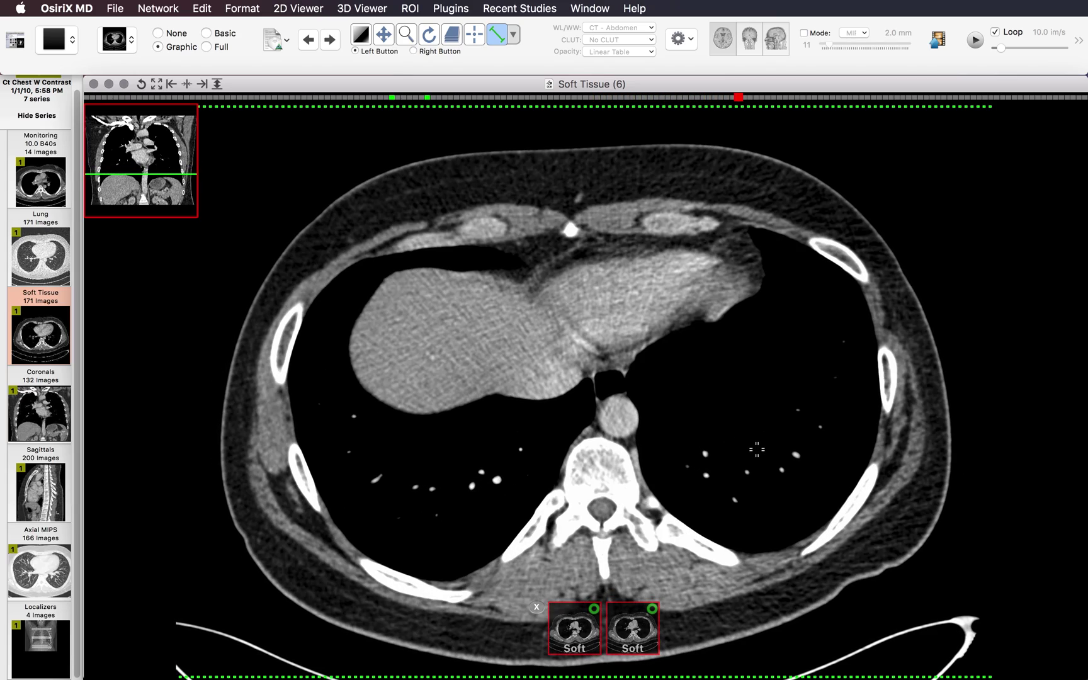
{"action": "scroll", "coordinate": [757, 449], "scroll_direction": "down", "scroll_amount": 1}
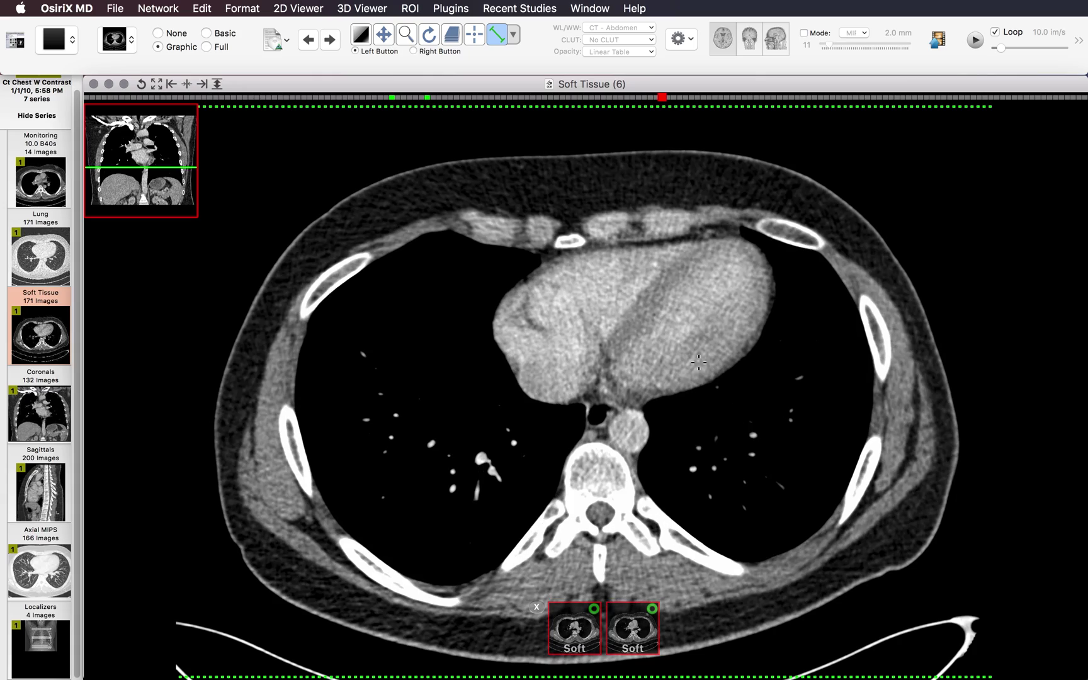
{"action": "scroll", "coordinate": [698, 260], "scroll_direction": "down", "scroll_amount": 2}
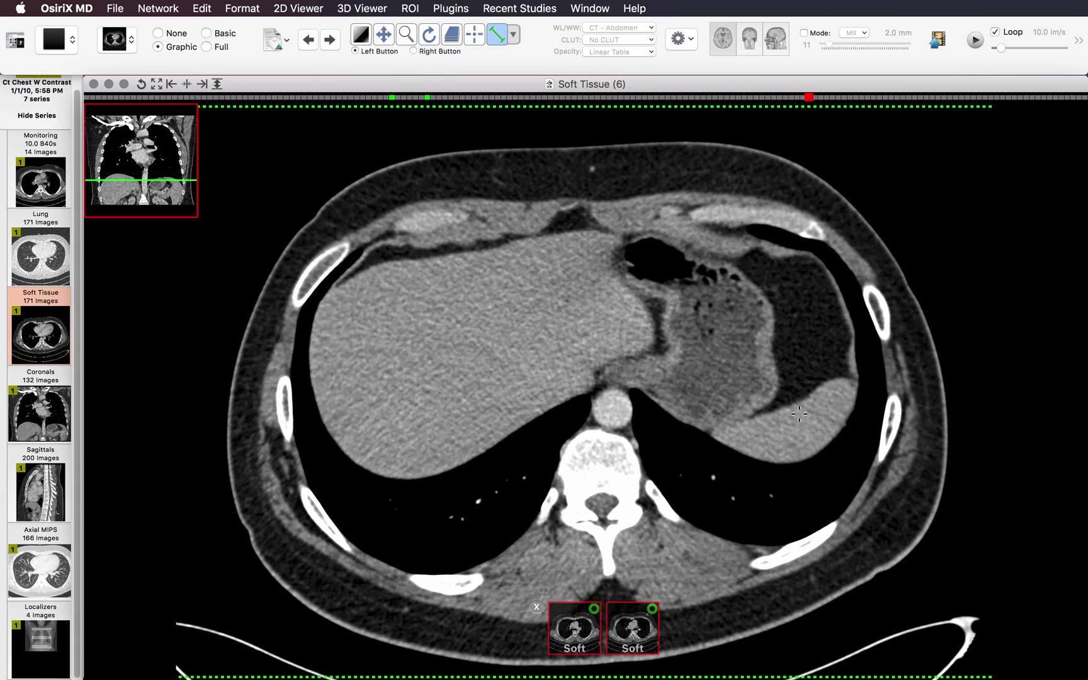
Step: Page up to the neck, down to kidney level, then back to the liver, stomach and spleen slice
{"action": "scroll", "coordinate": [799, 414], "scroll_direction": "down", "scroll_amount": 3}
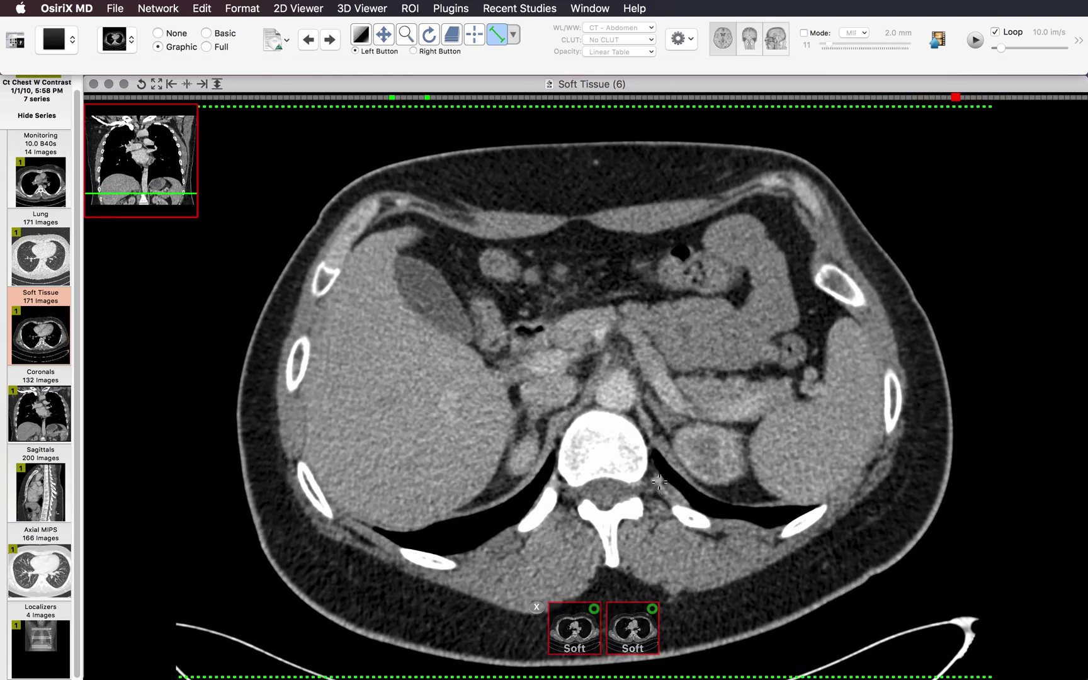
{"action": "scroll", "coordinate": [800, 525], "scroll_direction": "up", "scroll_amount": 2}
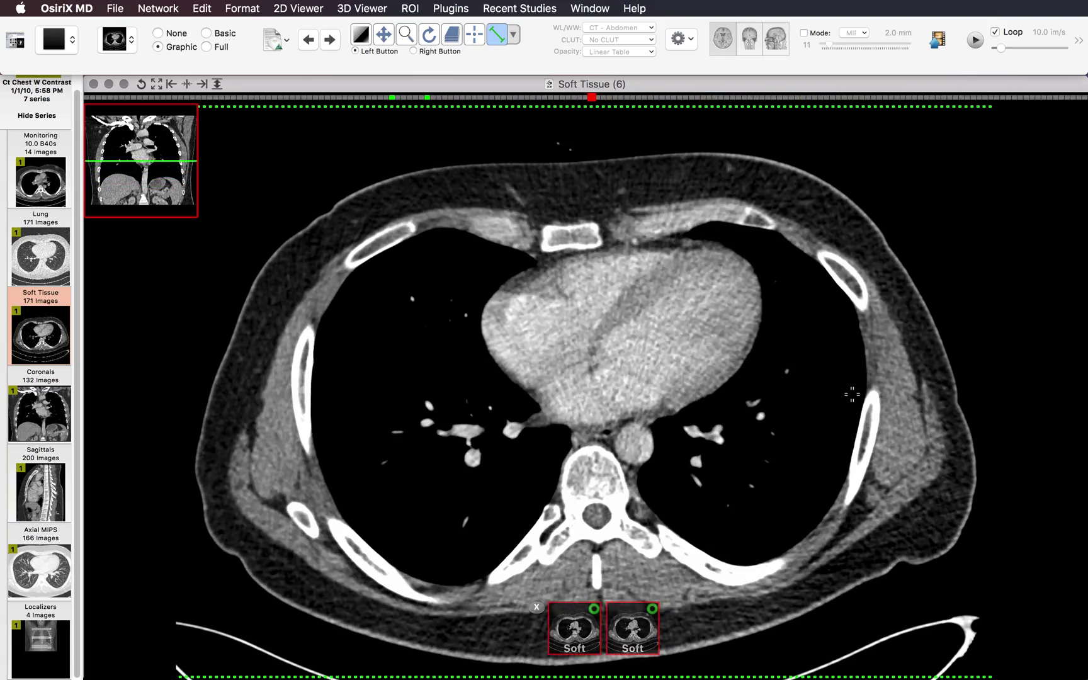
{"action": "scroll", "coordinate": [852, 394], "scroll_direction": "up", "scroll_amount": 12}
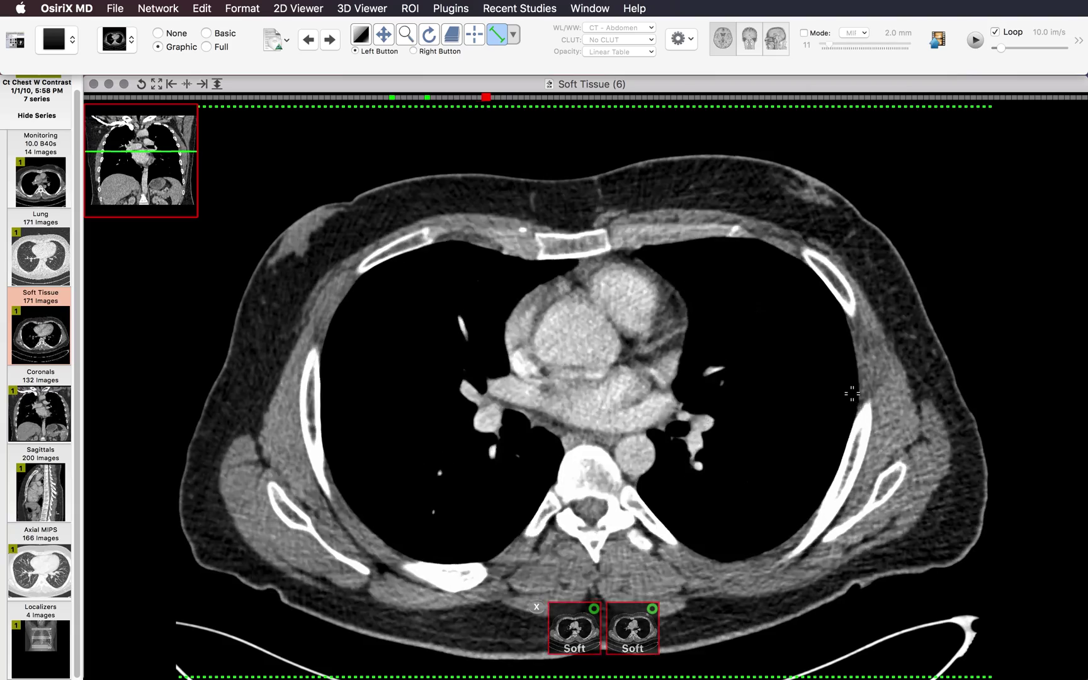
{"action": "scroll", "coordinate": [852, 394], "scroll_direction": "up", "scroll_amount": 11}
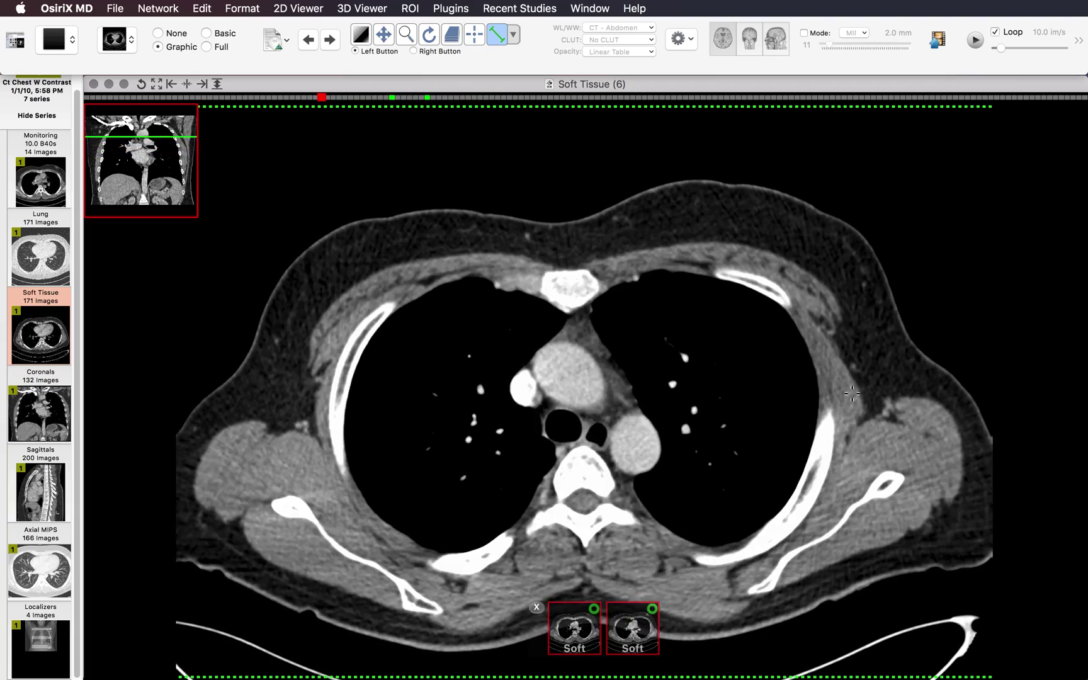
{"action": "scroll", "coordinate": [852, 393], "scroll_direction": "up", "scroll_amount": 11}
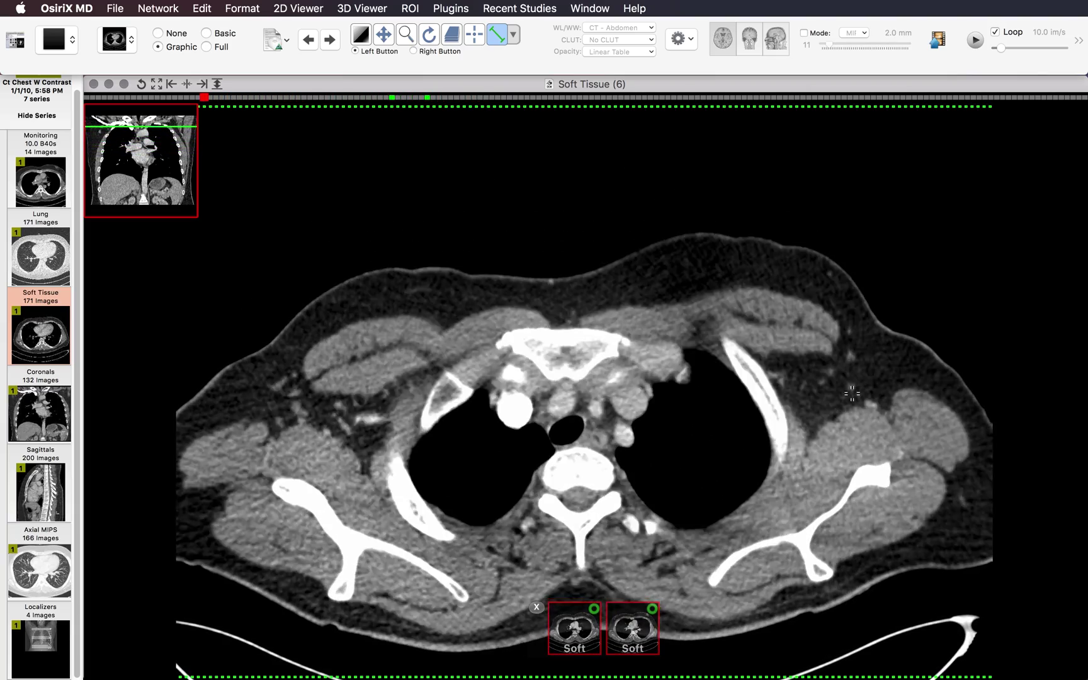
{"action": "scroll", "coordinate": [852, 394], "scroll_direction": "down", "scroll_amount": 12}
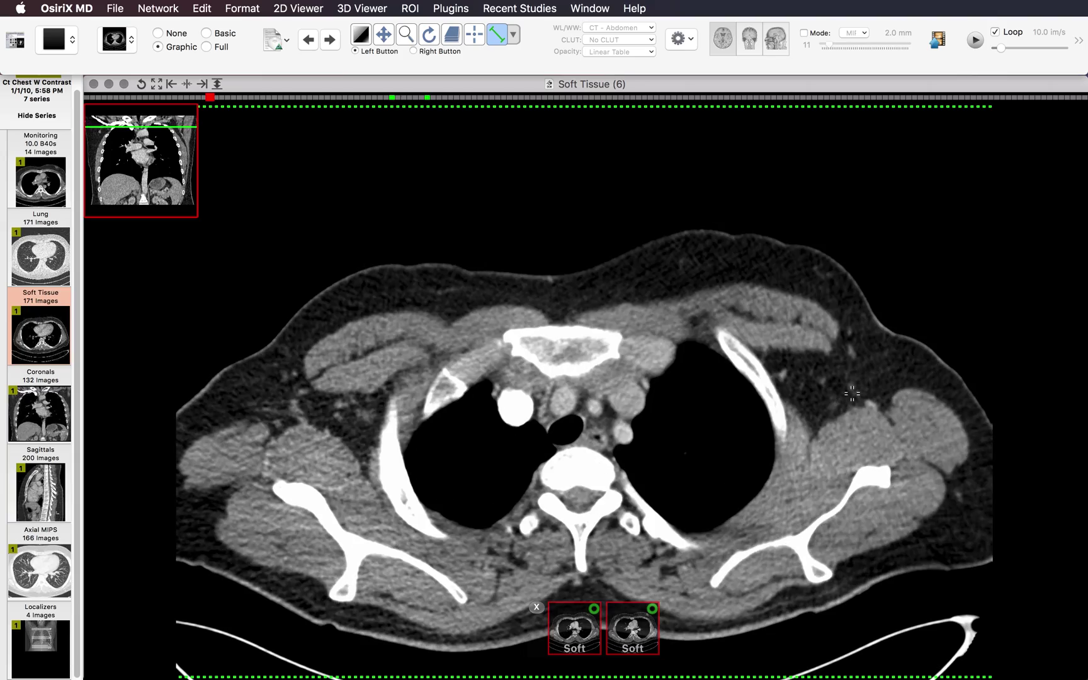
{"action": "scroll", "coordinate": [852, 393], "scroll_direction": "down", "scroll_amount": 8}
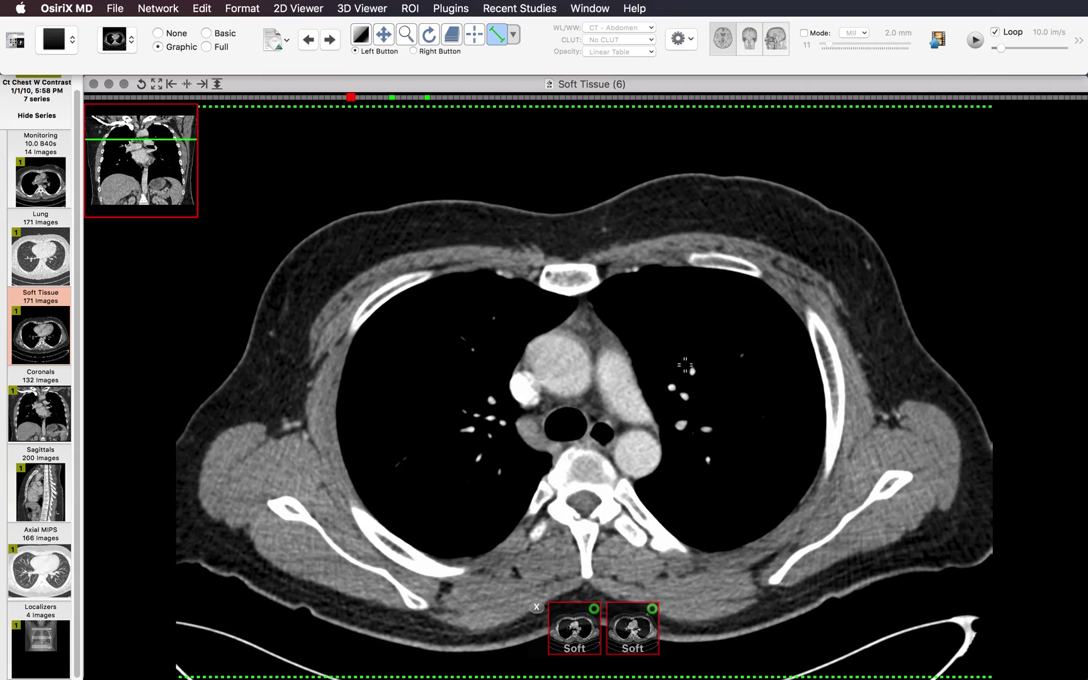
{"action": "scroll", "coordinate": [460, 411], "scroll_direction": "down", "scroll_amount": 15}
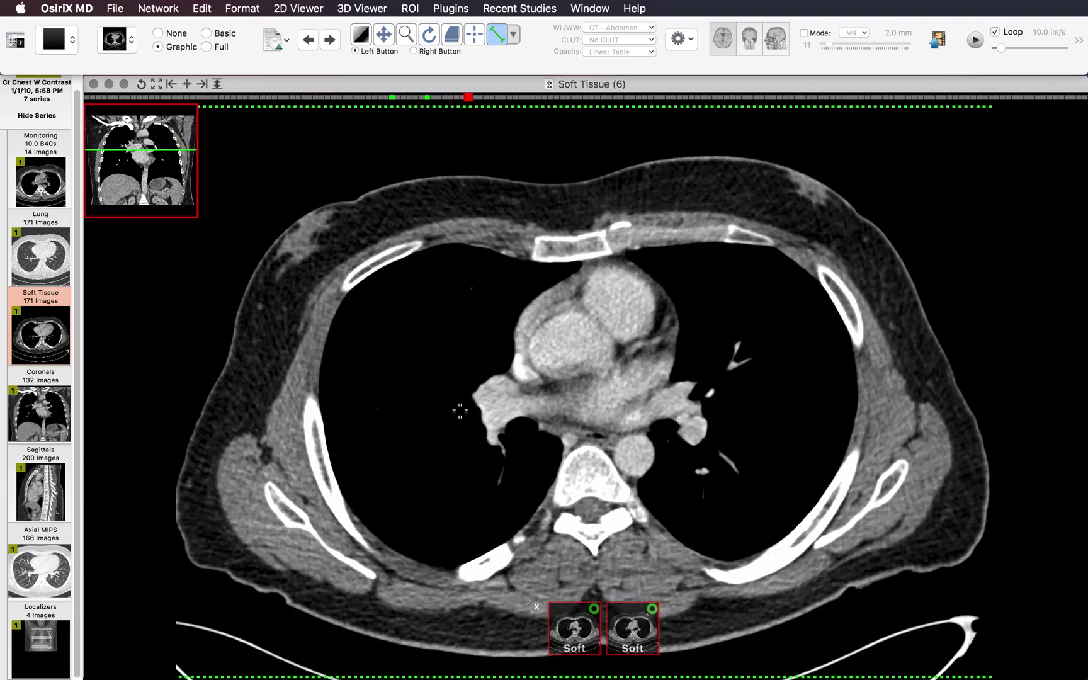
{"action": "scroll", "coordinate": [460, 412], "scroll_direction": "down", "scroll_amount": 19}
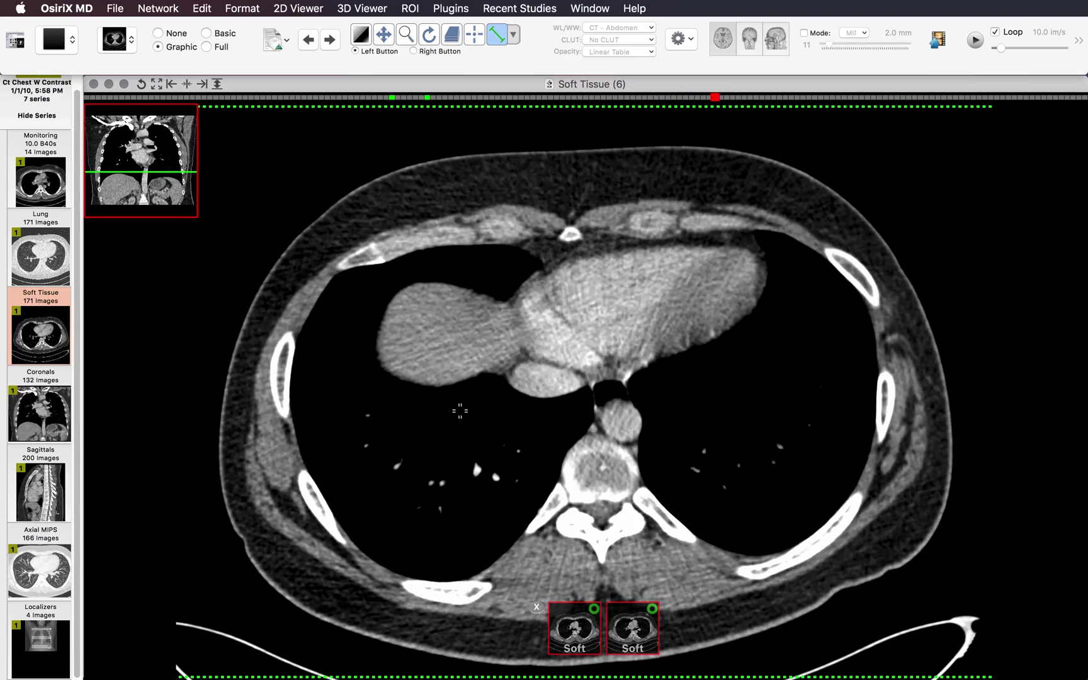
{"action": "scroll", "coordinate": [460, 411], "scroll_direction": "down", "scroll_amount": 14}
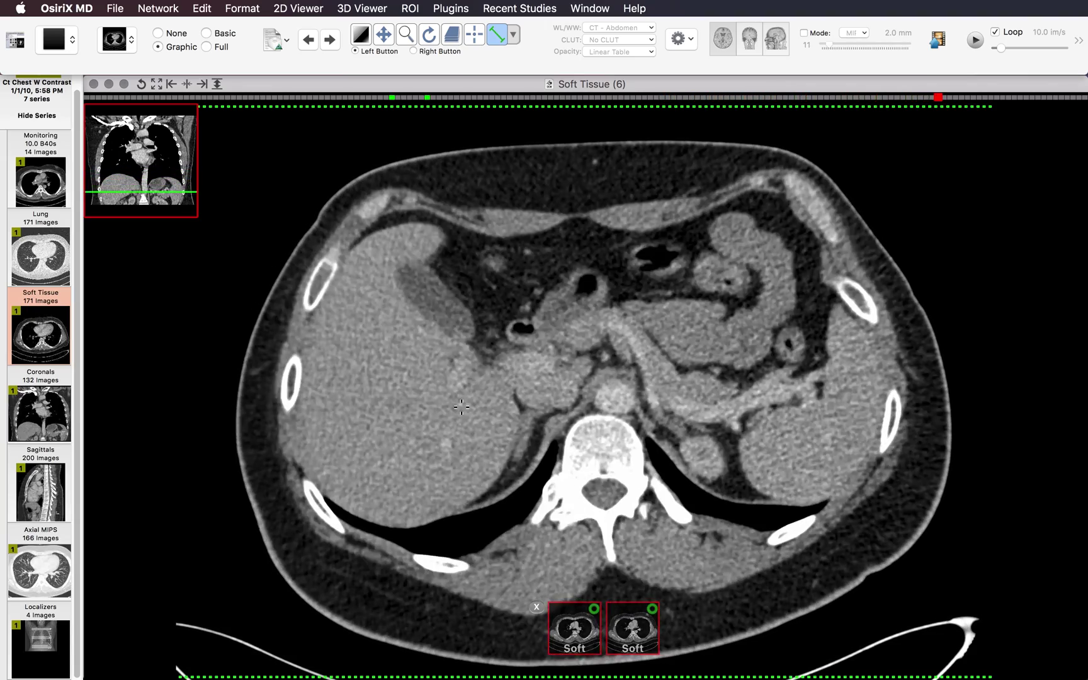
{"action": "scroll", "coordinate": [462, 408], "scroll_direction": "up", "scroll_amount": 12}
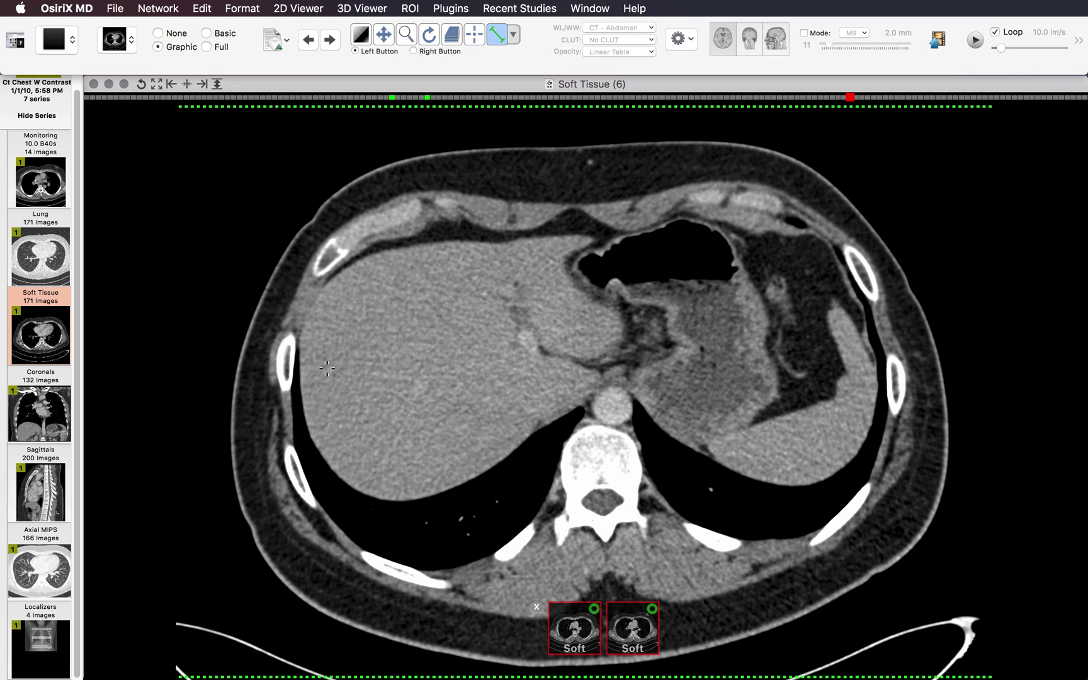
{"action": "scroll", "coordinate": [363, 374], "scroll_direction": "down", "scroll_amount": 3}
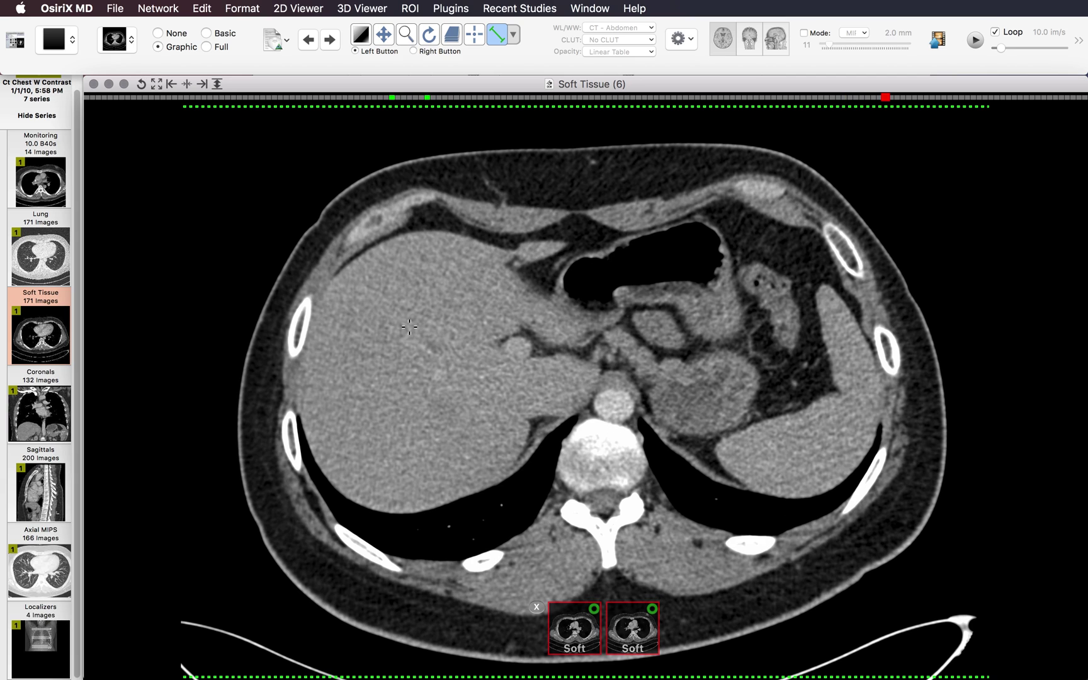
Step: Narrow the window with the WL/WW tool to sharpen liver contrast, then page up through the slices
{"action": "left_click", "coordinate": [361, 35]}
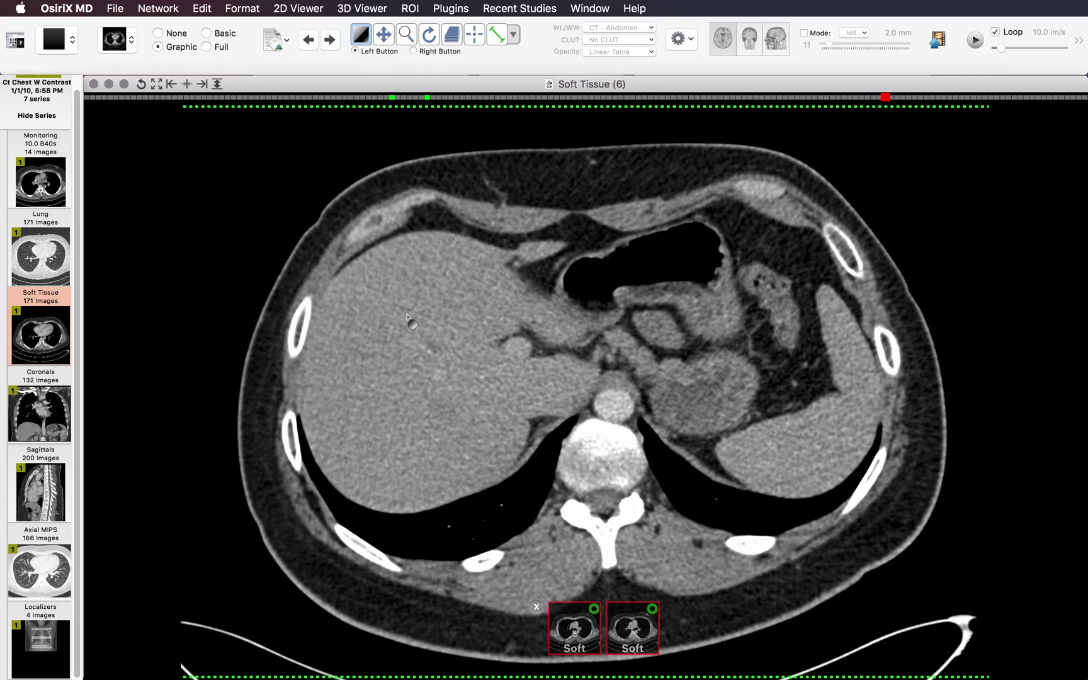
{"action": "left_click_drag", "start_coordinate": [416, 314], "coordinate": [390, 316]}
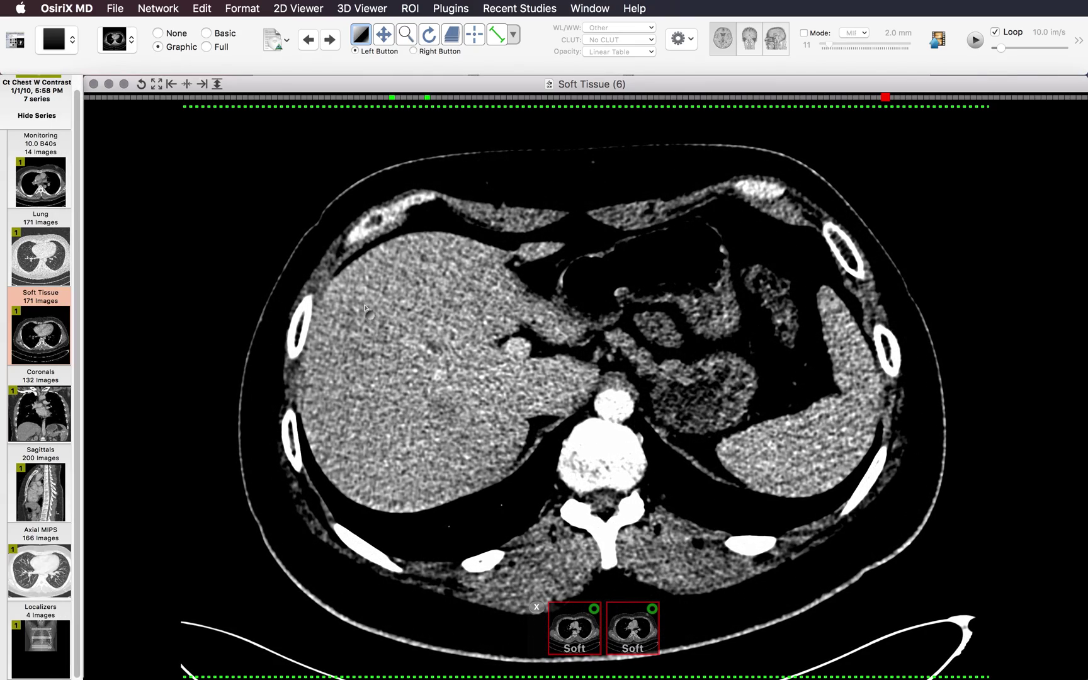
{"action": "scroll", "coordinate": [364, 307], "scroll_direction": "up", "scroll_amount": 4}
{"action": "scroll", "coordinate": [364, 308], "scroll_direction": "up", "scroll_amount": 12}
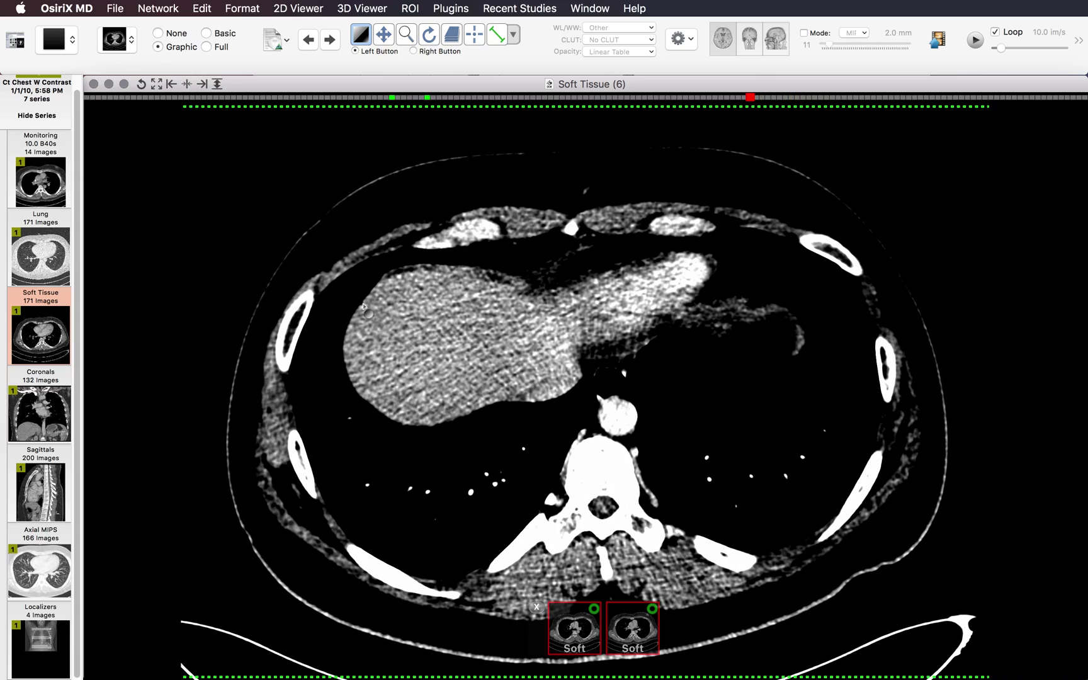
{"action": "scroll", "coordinate": [364, 307], "scroll_direction": "up", "scroll_amount": 8}
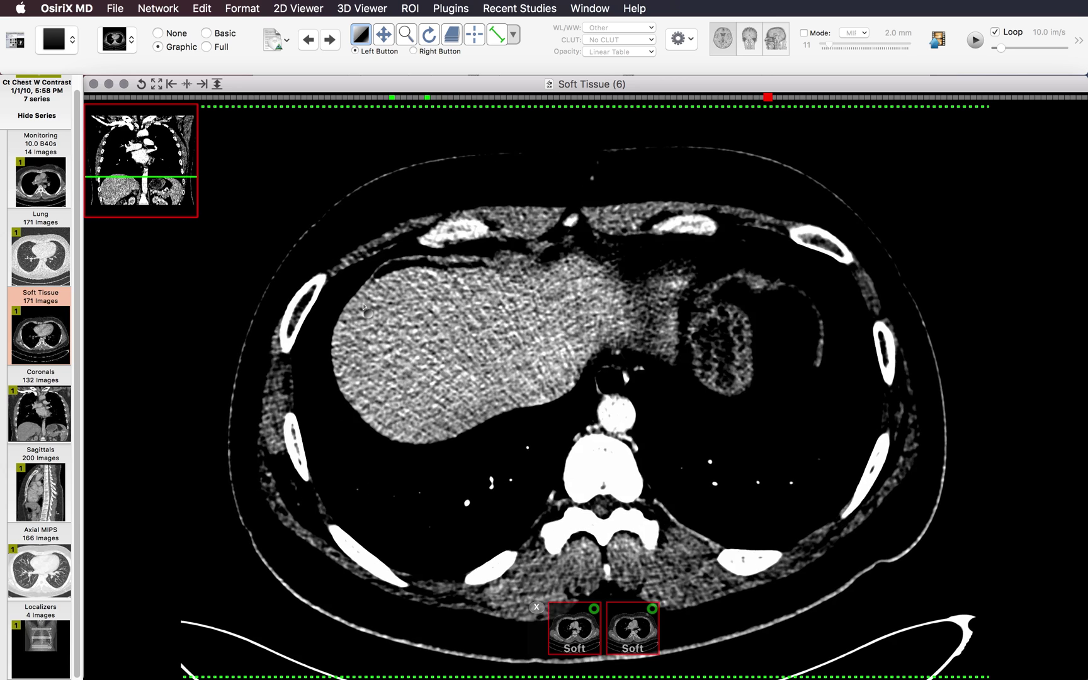
Step: Page down through the abdomen to the kidneys, then restore the CT - Abdomen window preset
{"action": "scroll", "coordinate": [390, 326], "scroll_direction": "down", "scroll_amount": 3}
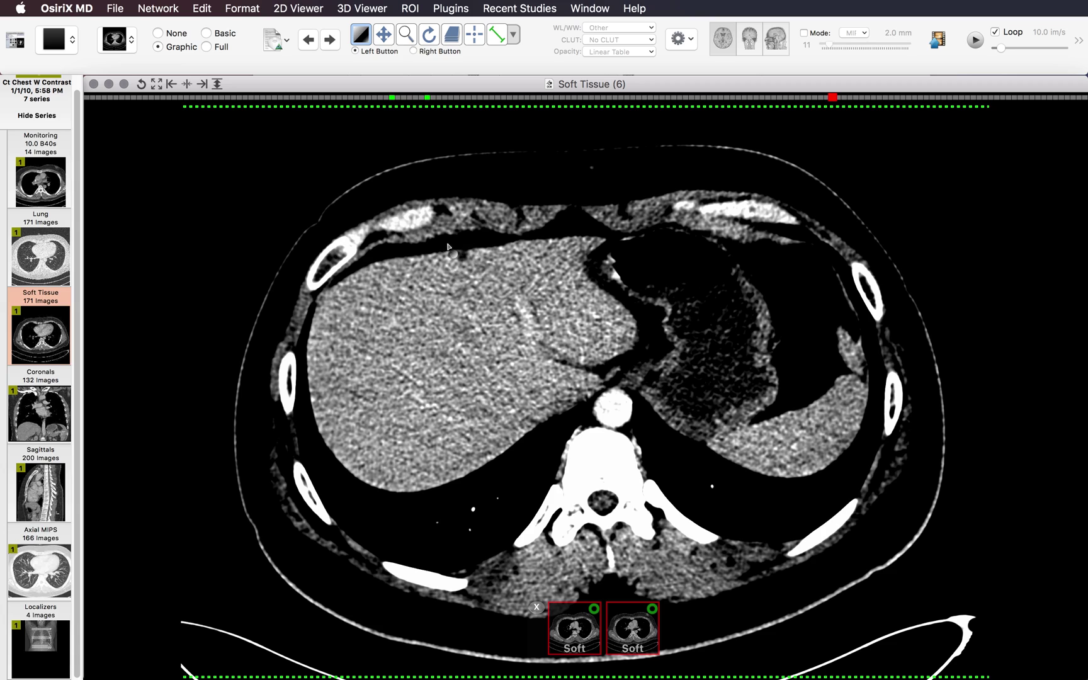
{"action": "scroll", "coordinate": [465, 301], "scroll_direction": "down", "scroll_amount": 3}
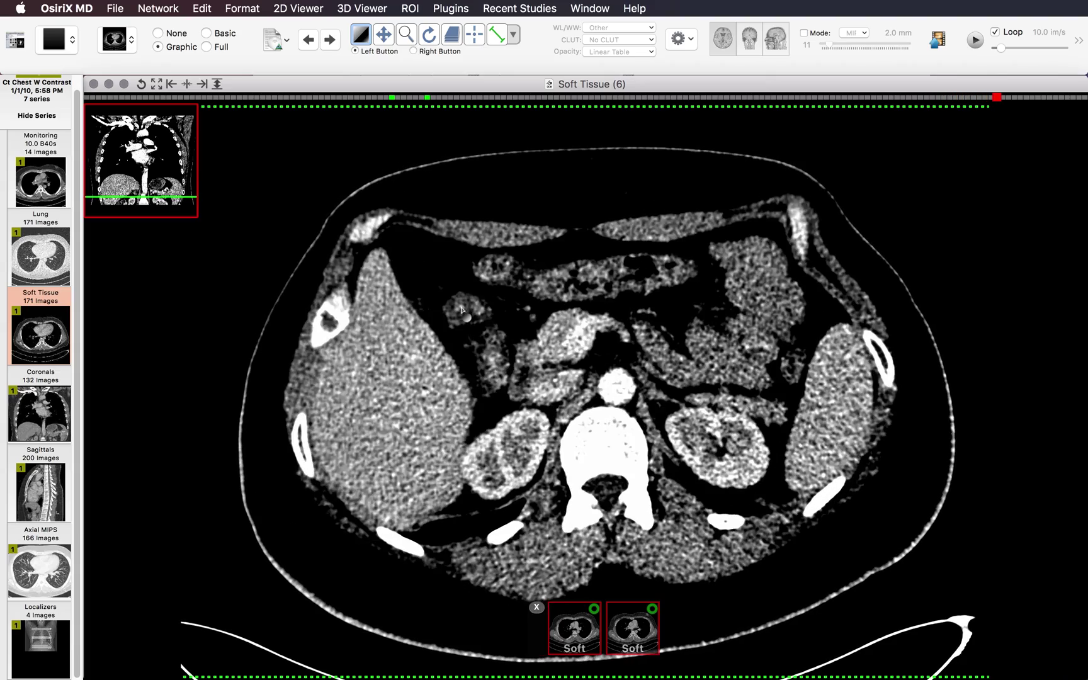
{"action": "scroll", "coordinate": [462, 310], "scroll_direction": "down", "scroll_amount": 10}
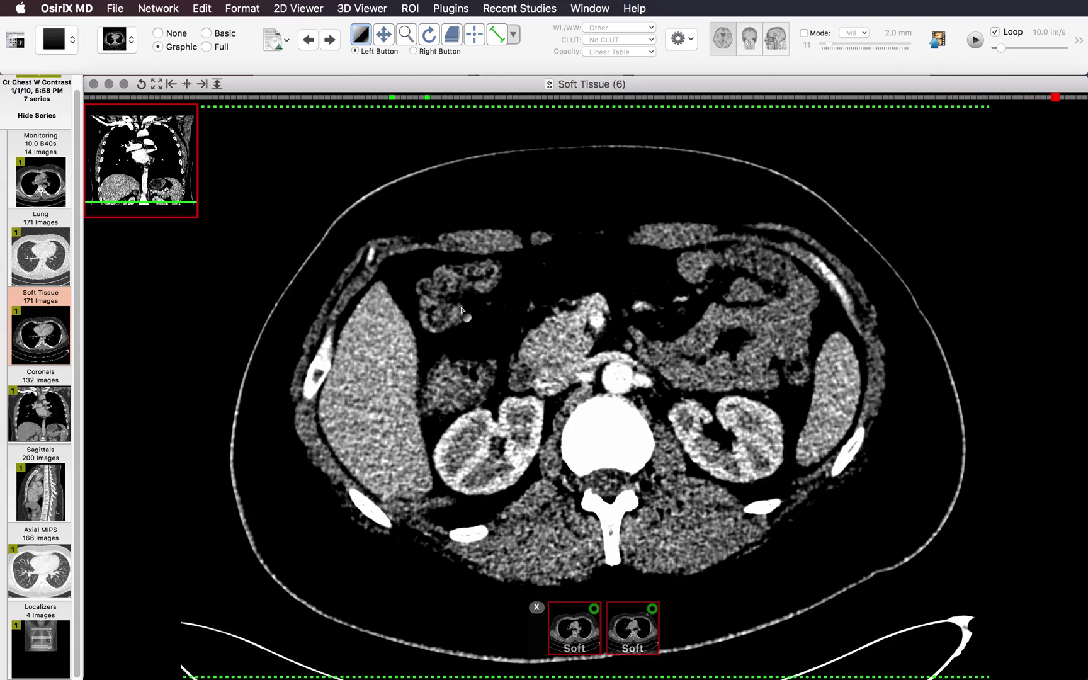
{"action": "scroll", "coordinate": [462, 310], "scroll_direction": "down", "scroll_amount": 2}
{"action": "key", "text": "1"}
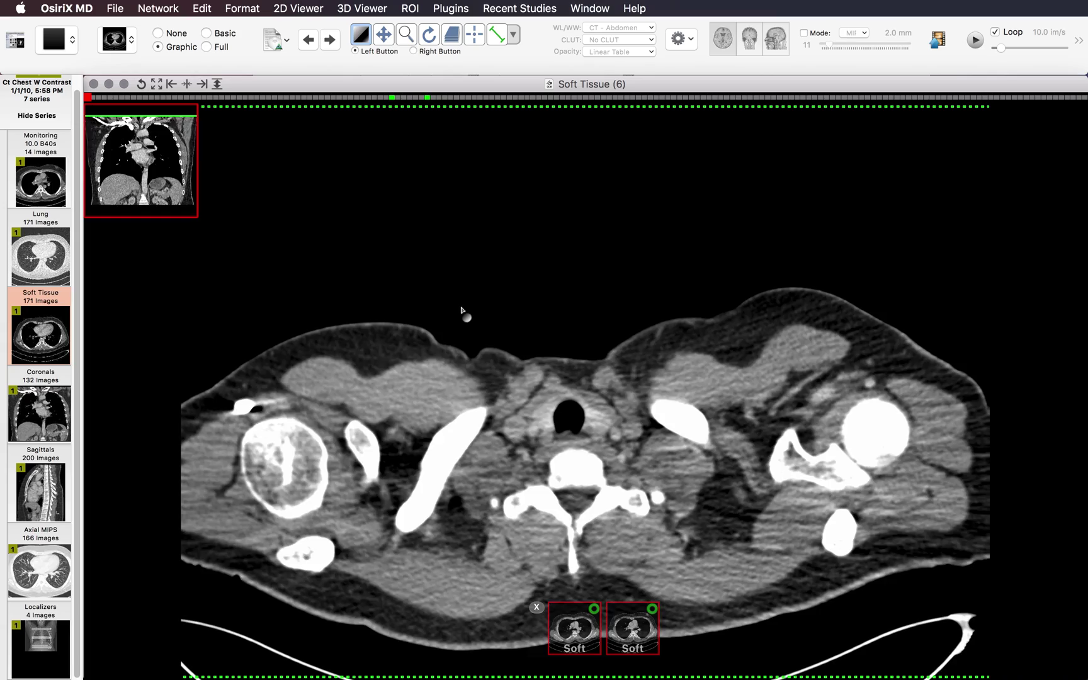
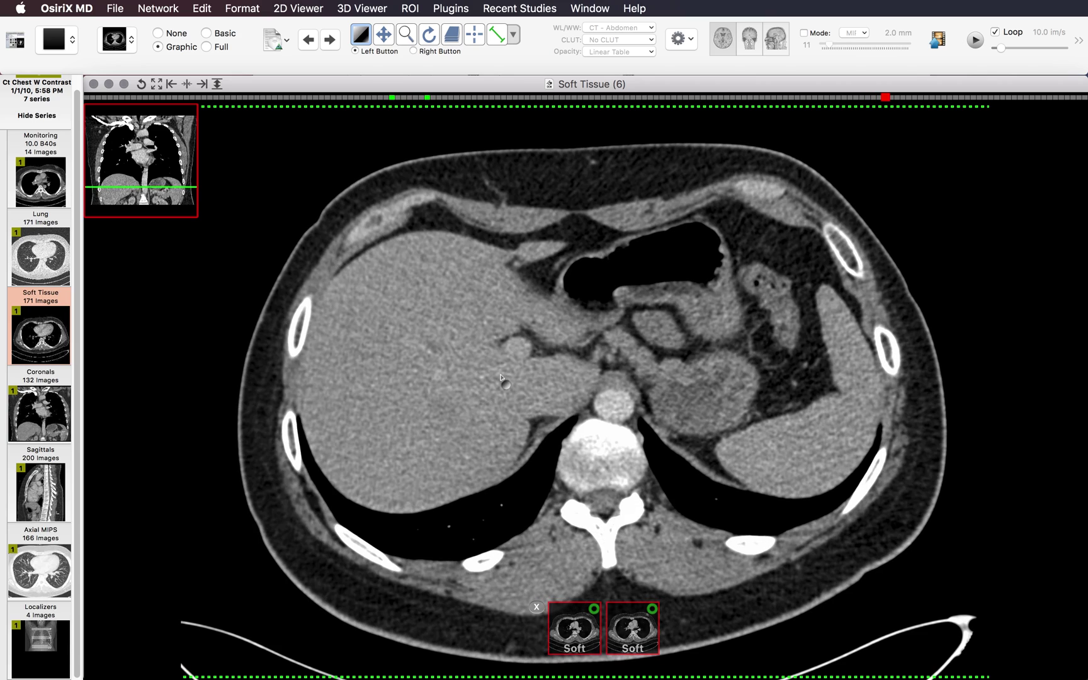
Step: Page the Soft Tissue axial slices back up from the kidneys to the liver and stomach level
{"action": "scroll", "coordinate": [645, 368], "scroll_direction": "up", "scroll_amount": 2}
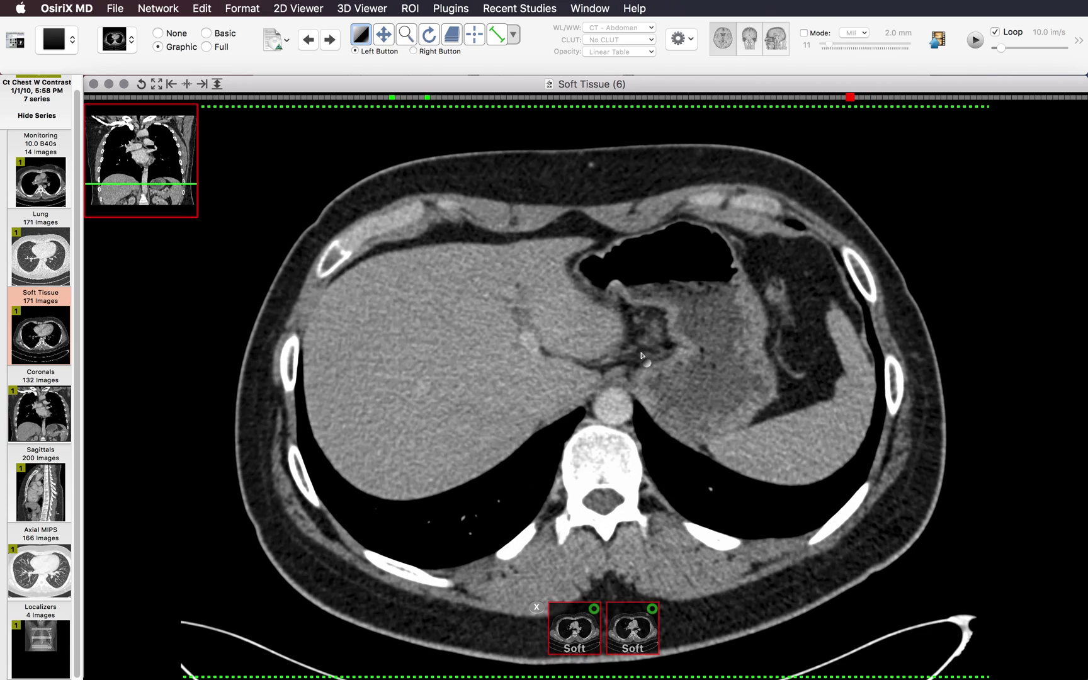
{"action": "scroll", "coordinate": [644, 365], "scroll_direction": "down", "scroll_amount": 3}
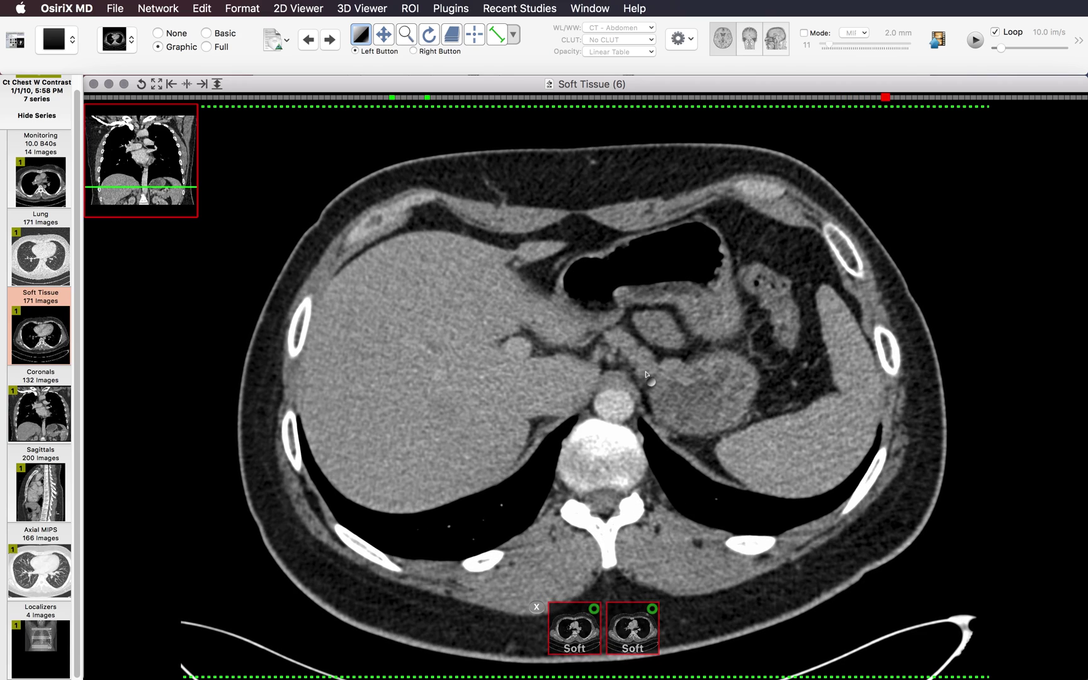
{"action": "scroll", "coordinate": [646, 374], "scroll_direction": "up", "scroll_amount": 4}
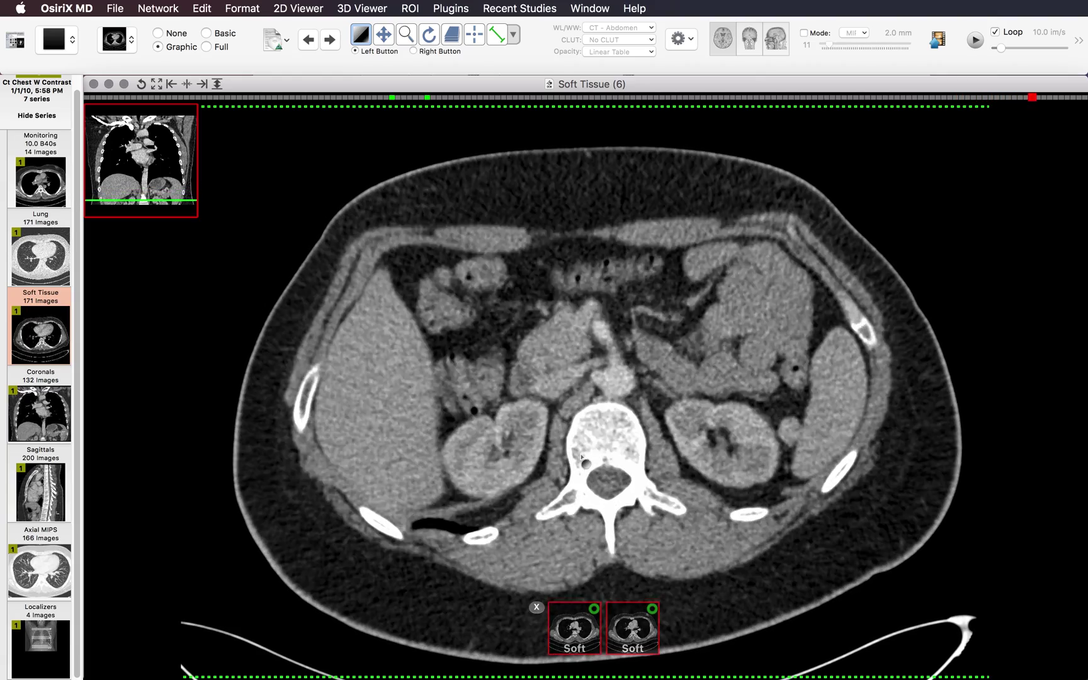
{"action": "scroll", "coordinate": [582, 457], "scroll_direction": "up", "scroll_amount": 3}
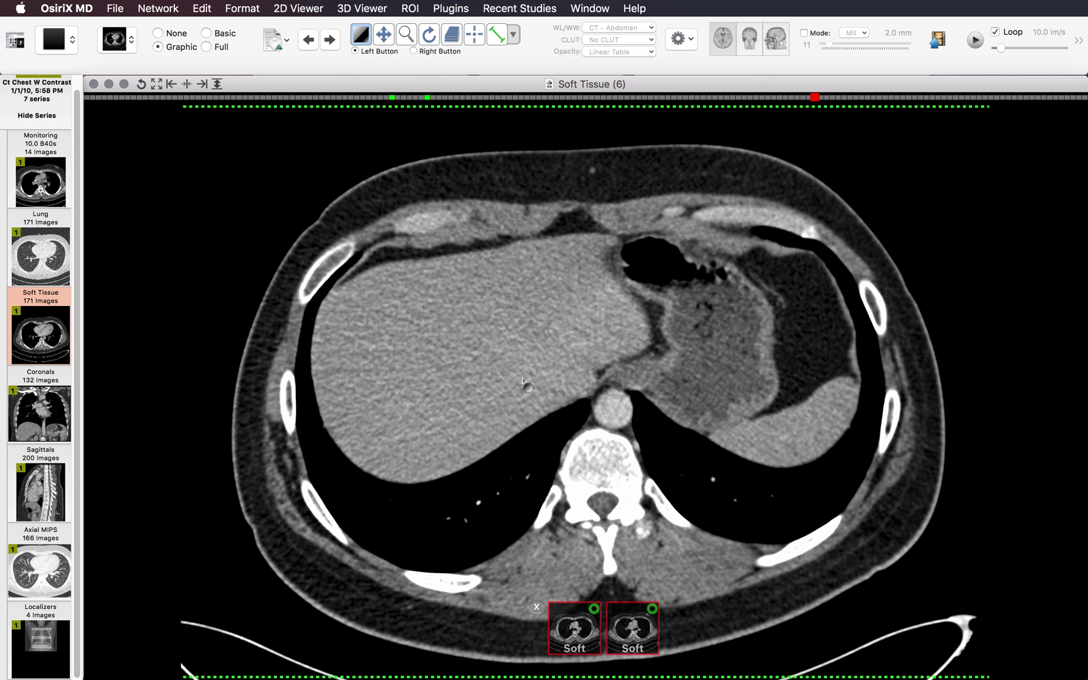
Step: Switch the Soft Tissue images from CT - Abdomen to the 2 - CT - Bone window preset
{"action": "right_click", "coordinate": [522, 380]}
{"action": "mouse_move", "coordinate": [692, 433]}
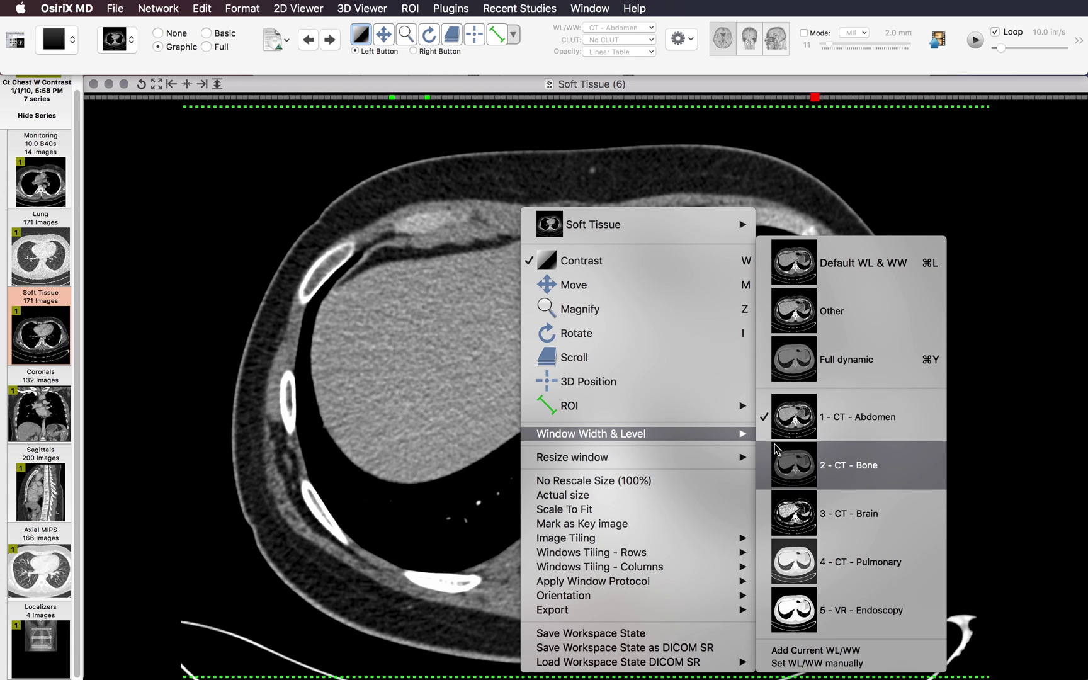
{"action": "left_click", "coordinate": [834, 464]}
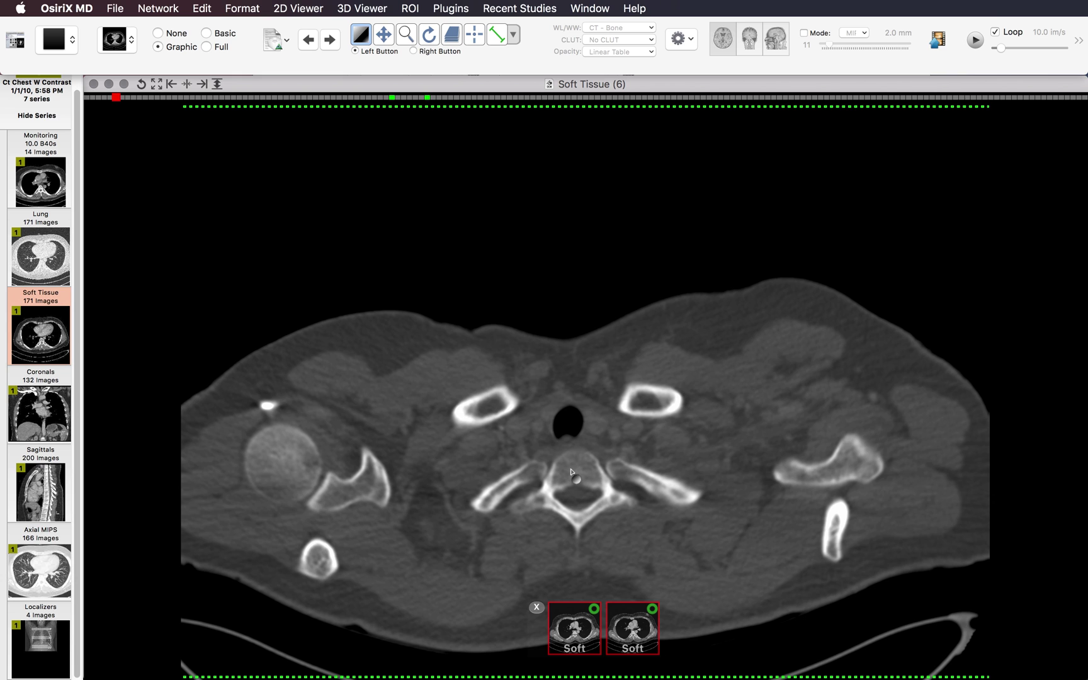
Step: Scroll the bone-window Soft Tissue slices down from the neck toward the abdomen and back up
{"action": "scroll", "coordinate": [571, 472], "scroll_direction": "down", "scroll_amount": 14}
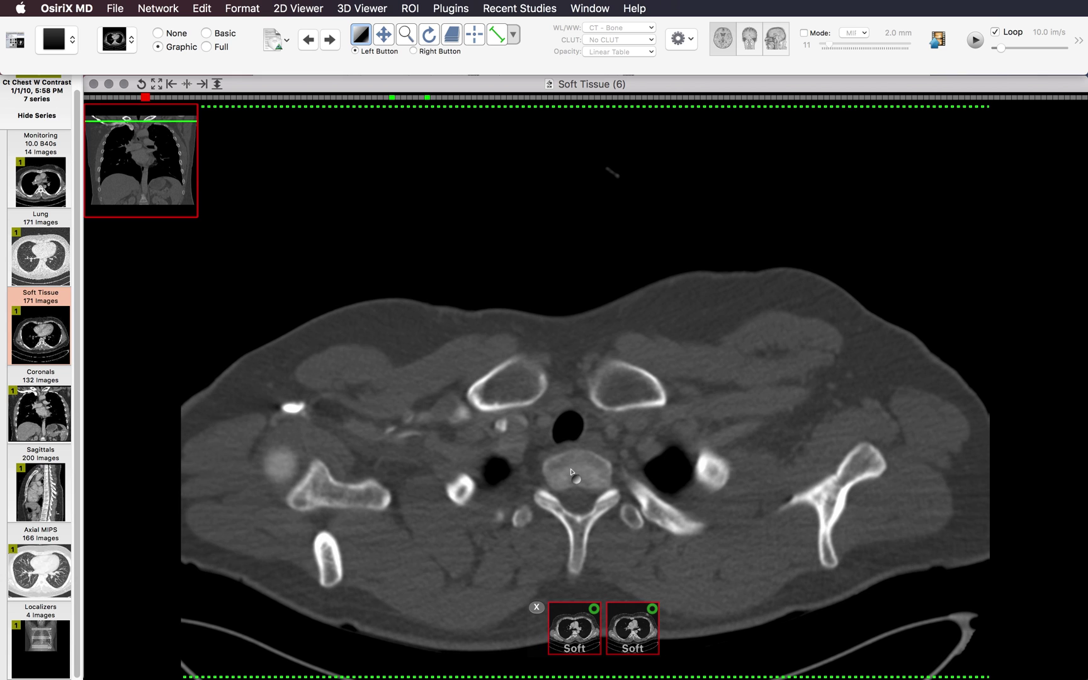
{"action": "scroll", "coordinate": [571, 472], "scroll_direction": "down", "scroll_amount": 16}
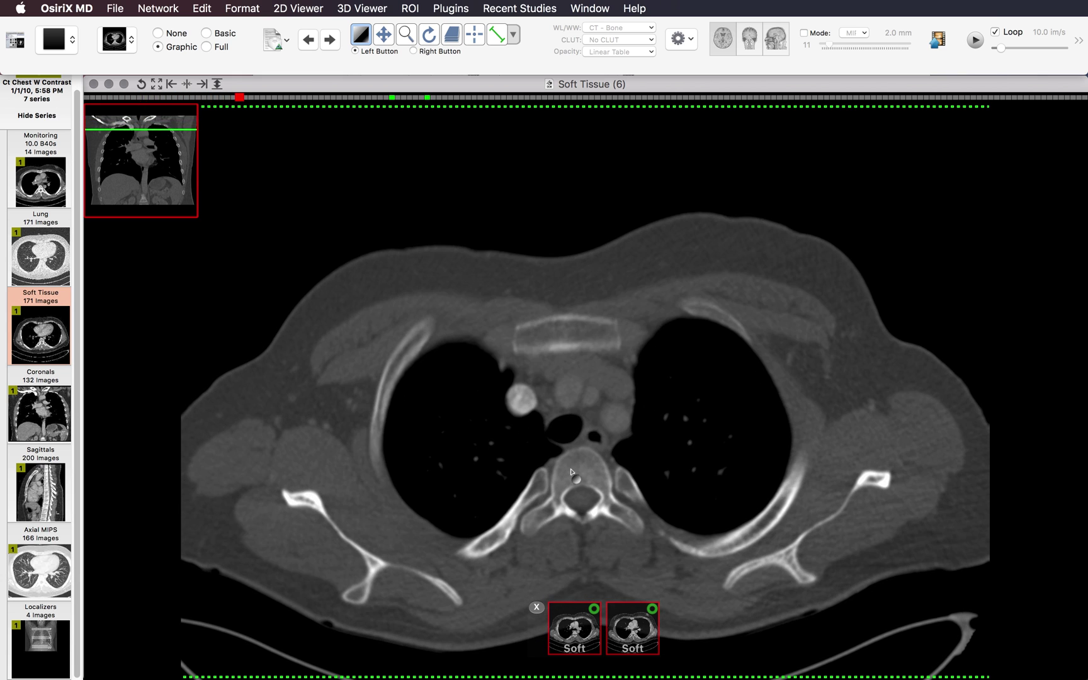
{"action": "scroll", "coordinate": [571, 473], "scroll_direction": "down", "scroll_amount": 15}
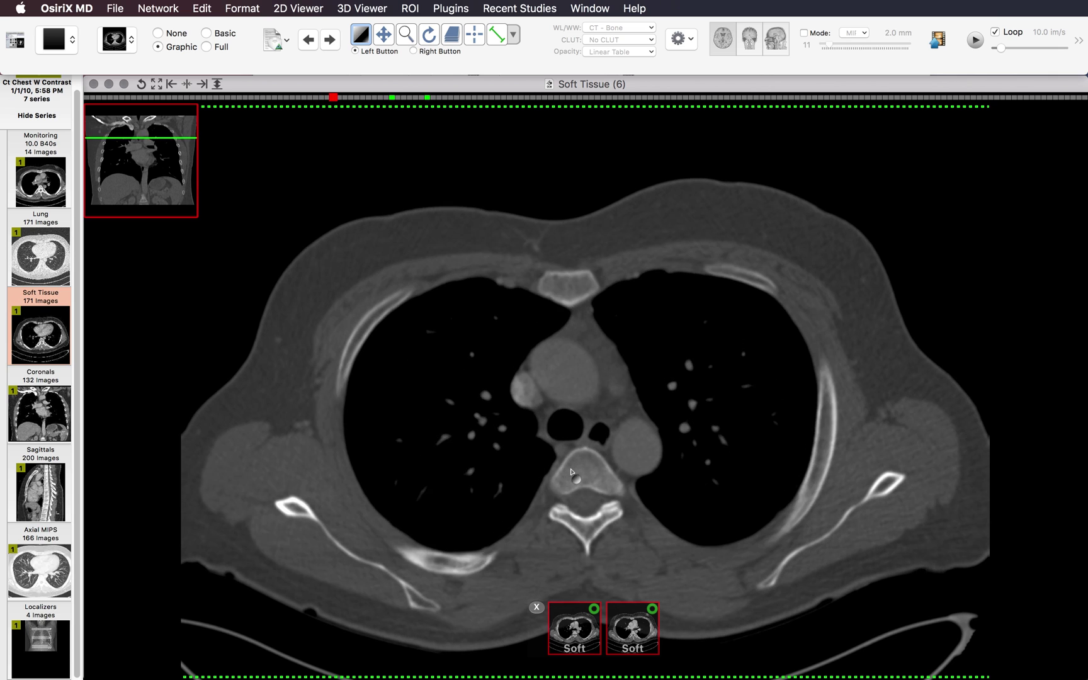
{"action": "scroll", "coordinate": [575, 452], "scroll_direction": "down", "scroll_amount": 8}
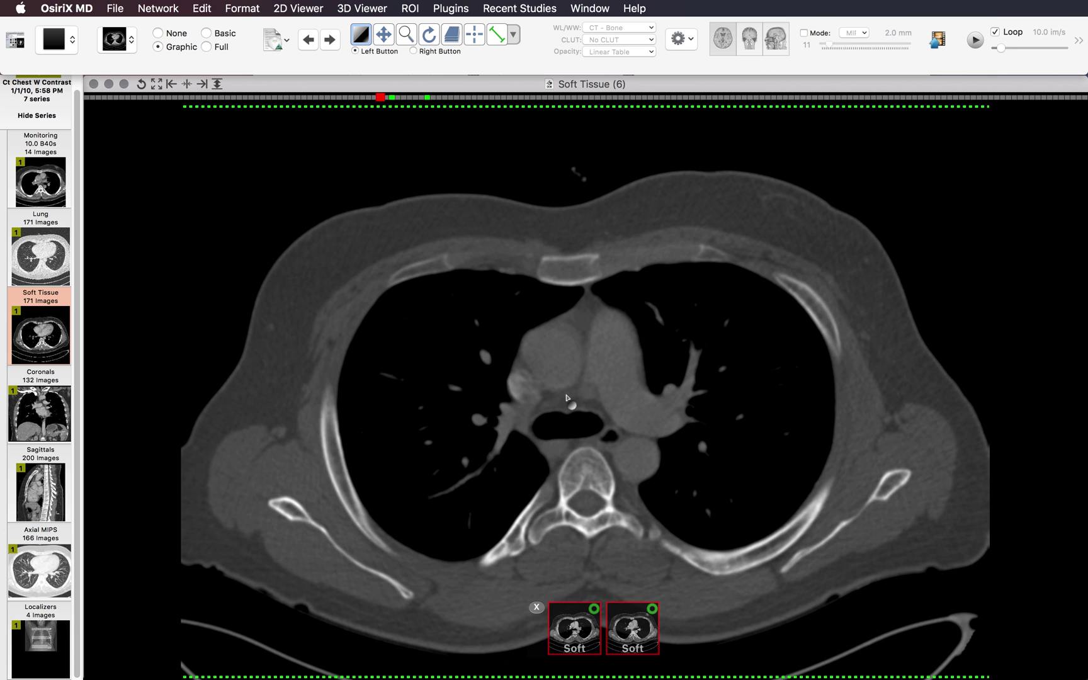
{"action": "scroll", "coordinate": [565, 397], "scroll_direction": "down", "scroll_amount": 15}
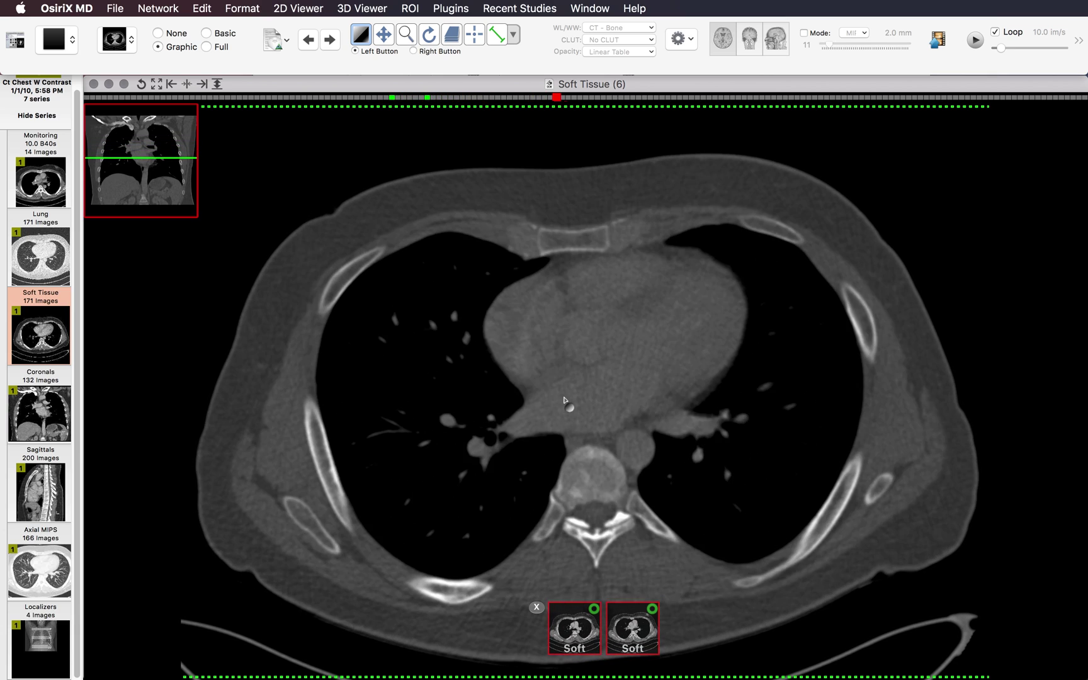
{"action": "scroll", "coordinate": [564, 401], "scroll_direction": "down", "scroll_amount": 20}
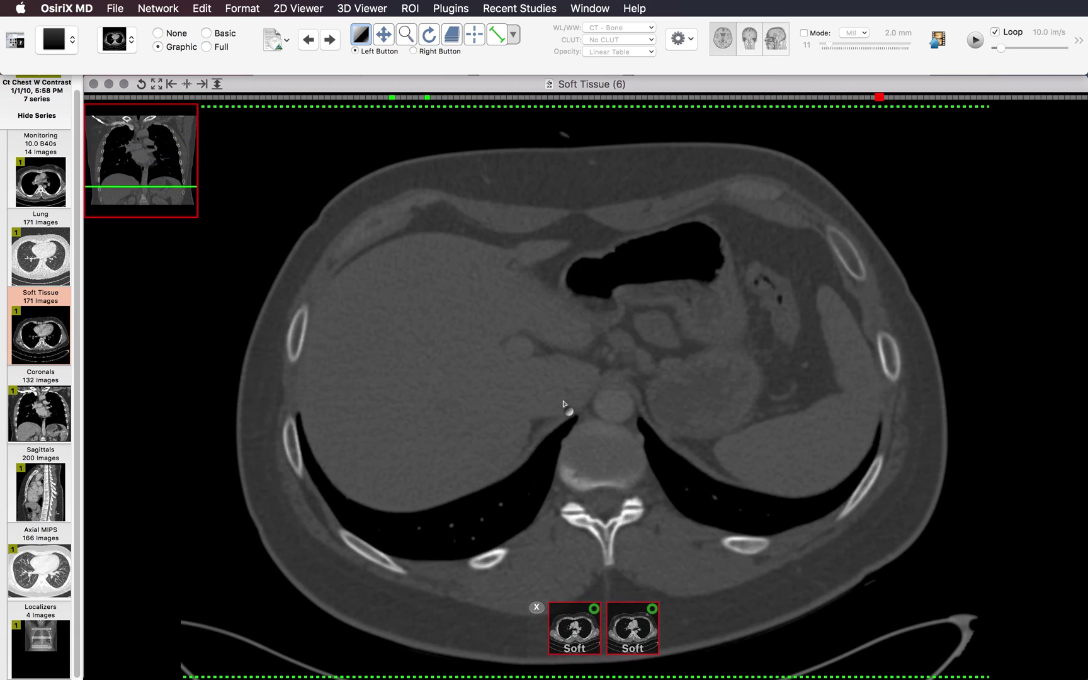
{"action": "scroll", "coordinate": [567, 416], "scroll_direction": "down", "scroll_amount": 20}
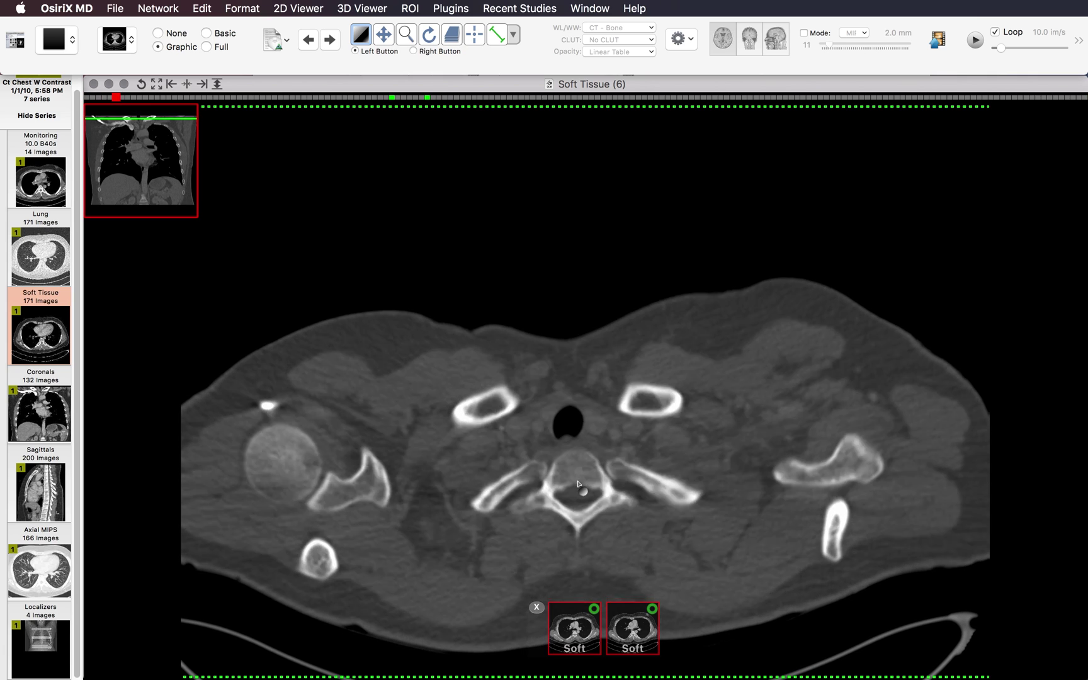
{"action": "scroll", "coordinate": [579, 491], "scroll_direction": "up", "scroll_amount": 15}
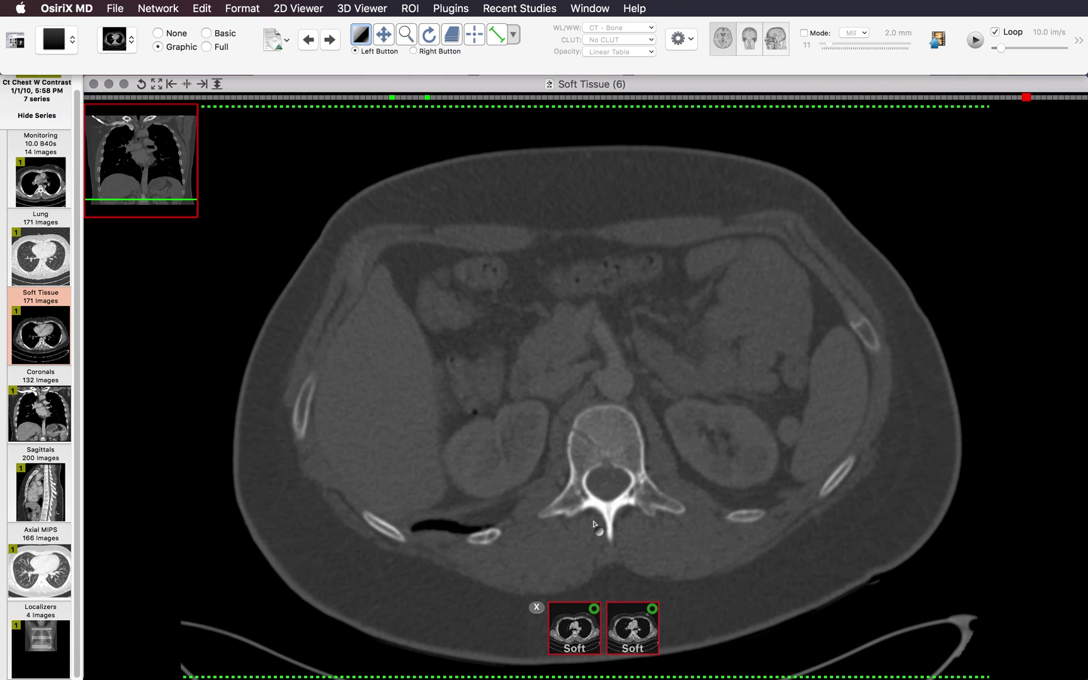
{"action": "scroll", "coordinate": [594, 524], "scroll_direction": "up", "scroll_amount": 13}
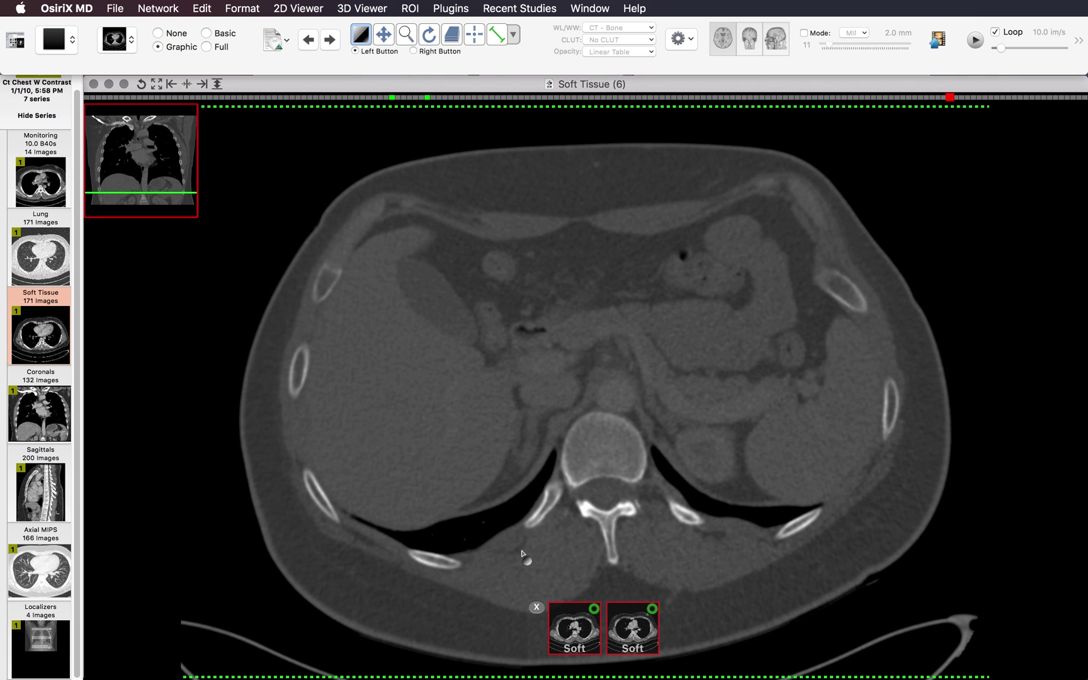
{"action": "scroll", "coordinate": [523, 554], "scroll_direction": "up", "scroll_amount": 20}
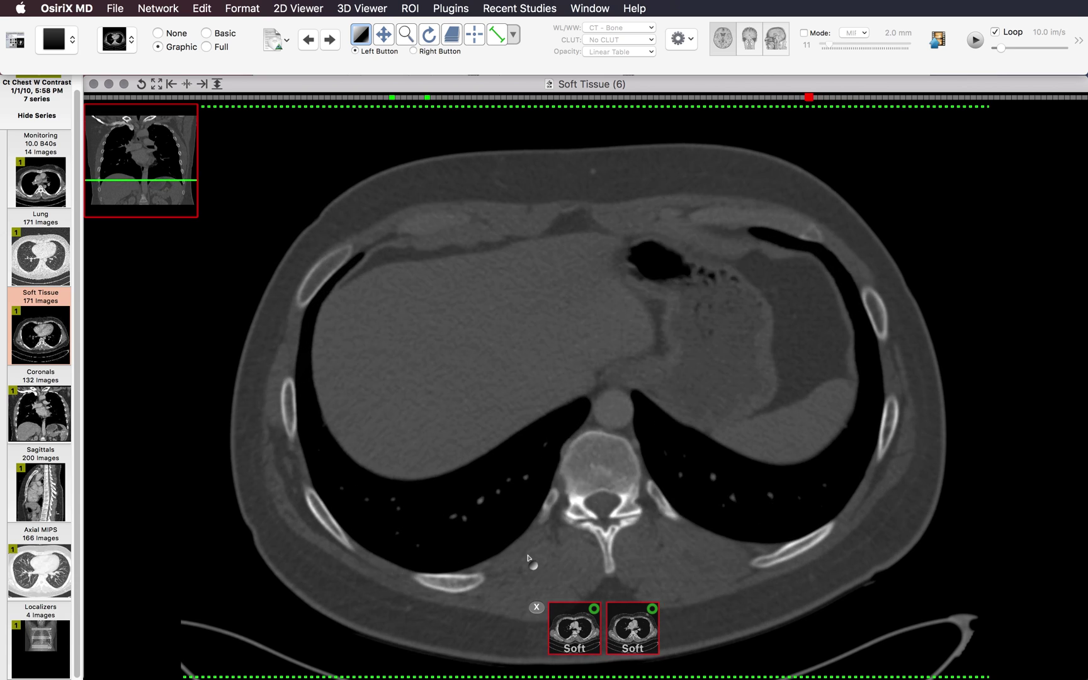
{"action": "scroll", "coordinate": [527, 558], "scroll_direction": "up", "scroll_amount": 20}
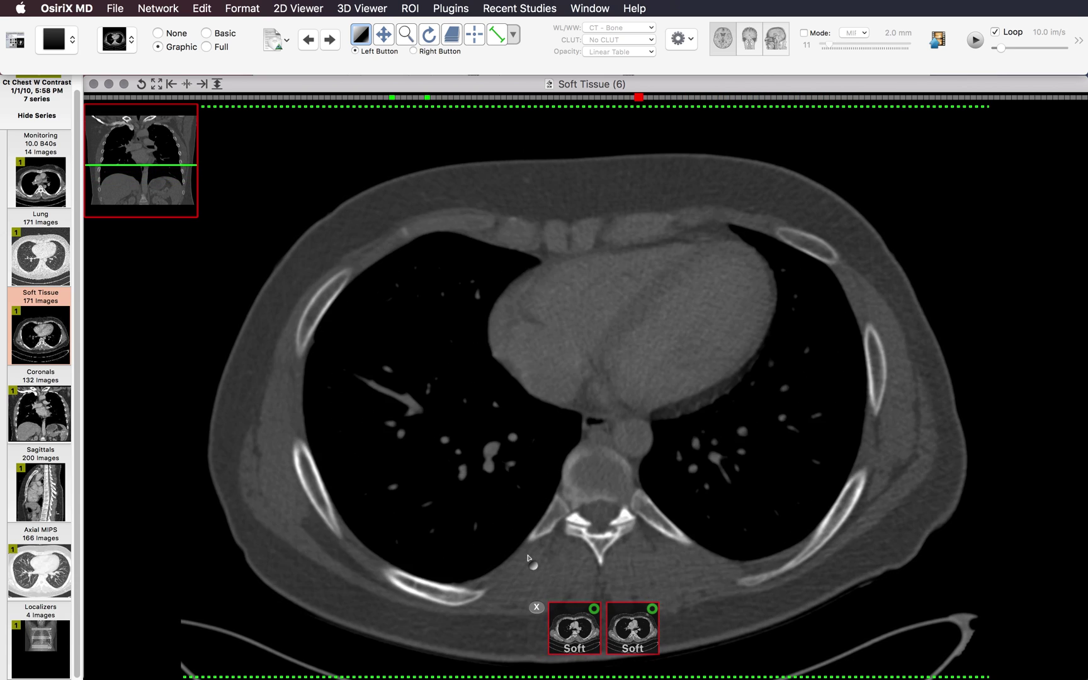
{"action": "scroll", "coordinate": [529, 558], "scroll_direction": "up", "scroll_amount": 20}
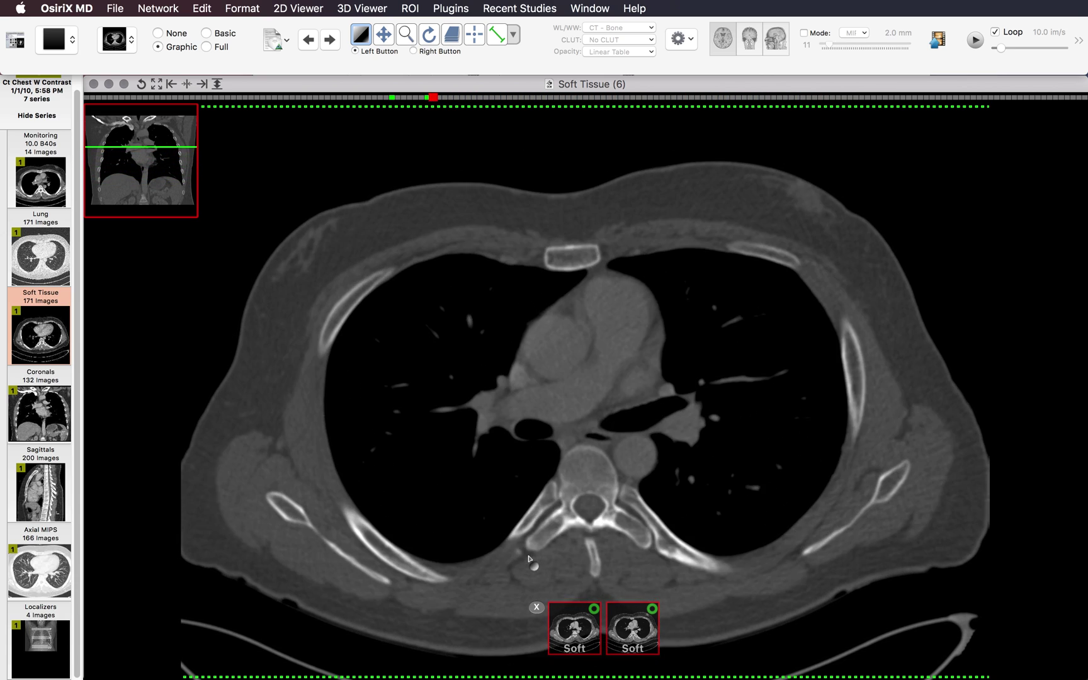
{"action": "scroll", "coordinate": [529, 557], "scroll_direction": "up", "scroll_amount": 20}
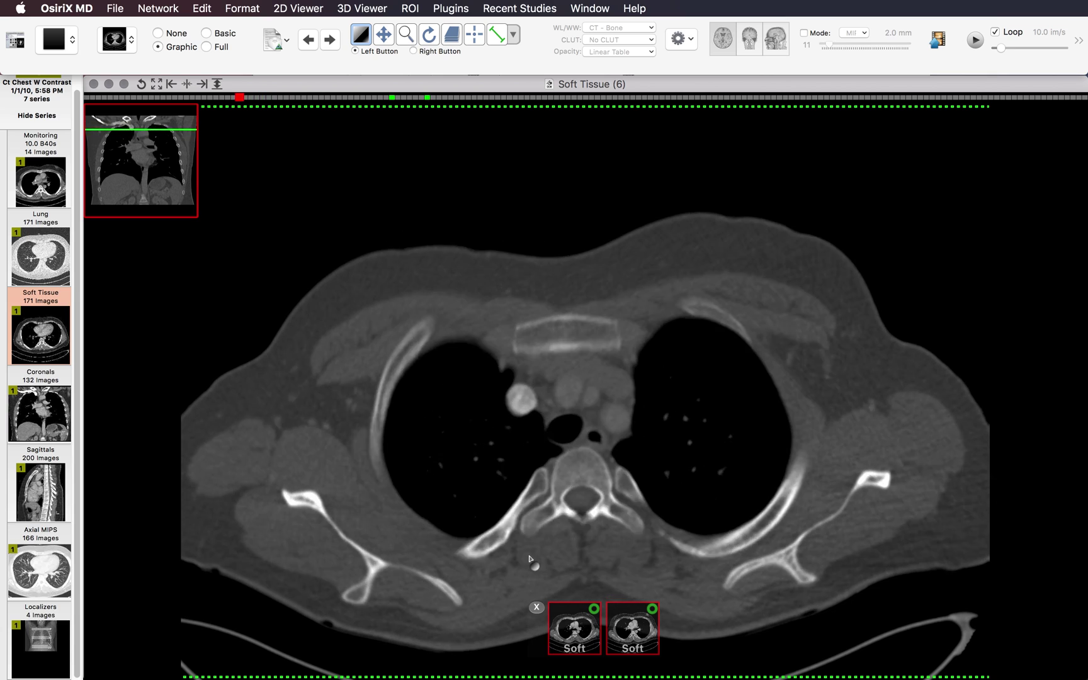
{"action": "scroll", "coordinate": [529, 558], "scroll_direction": "up", "scroll_amount": 11}
{"action": "scroll", "coordinate": [622, 498], "scroll_direction": "up", "scroll_amount": 5}
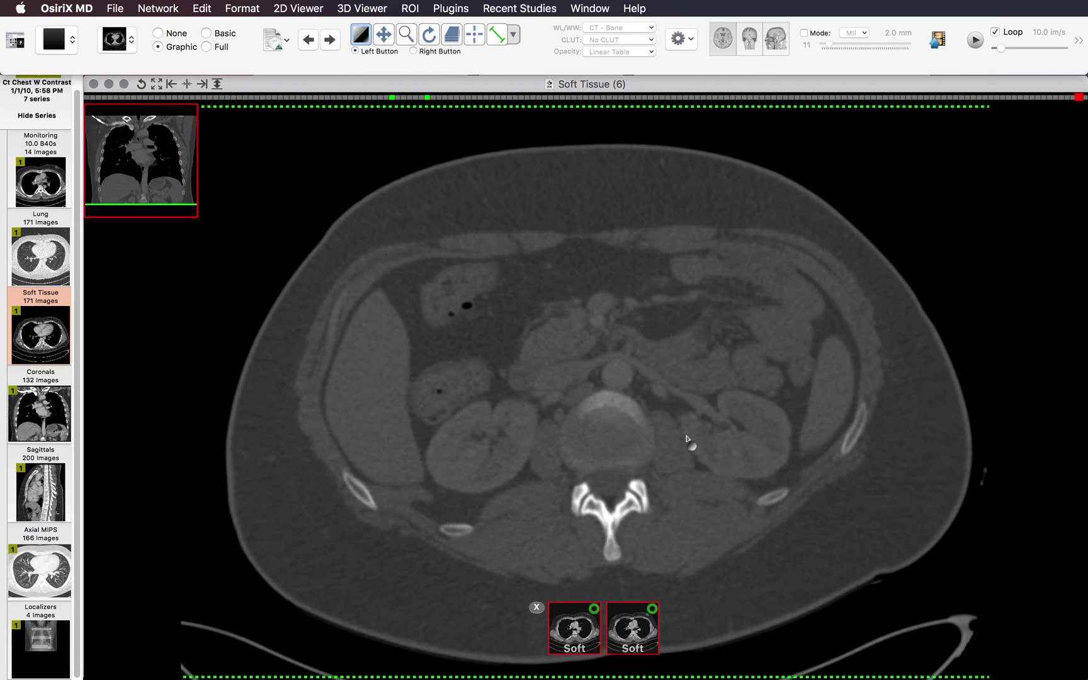
Step: Page back and forth through the chest, settling on a lower-chest slice through the heart
{"action": "scroll", "coordinate": [688, 441], "scroll_direction": "down", "scroll_amount": 20}
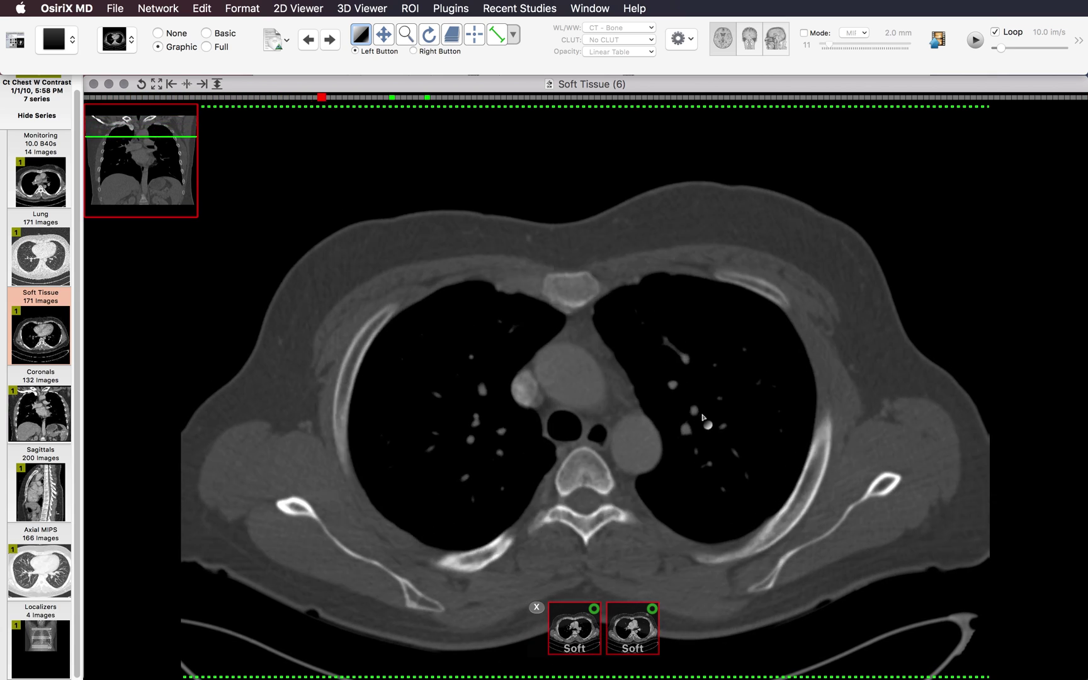
{"action": "scroll", "coordinate": [703, 417], "scroll_direction": "down", "scroll_amount": 20}
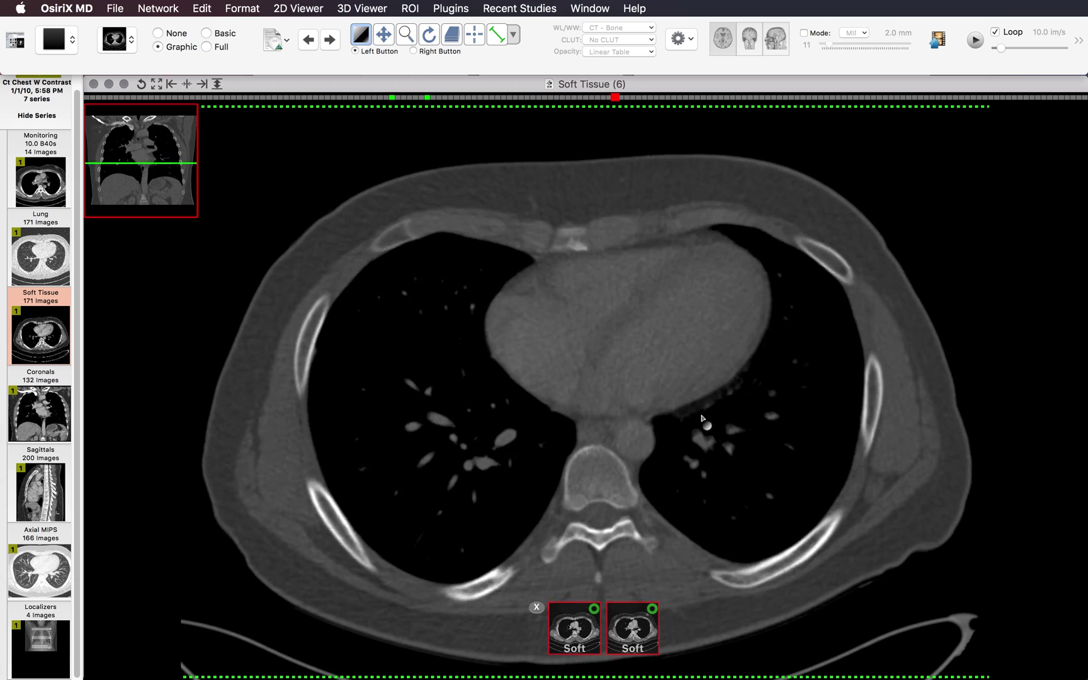
{"action": "scroll", "coordinate": [703, 418], "scroll_direction": "down", "scroll_amount": 20}
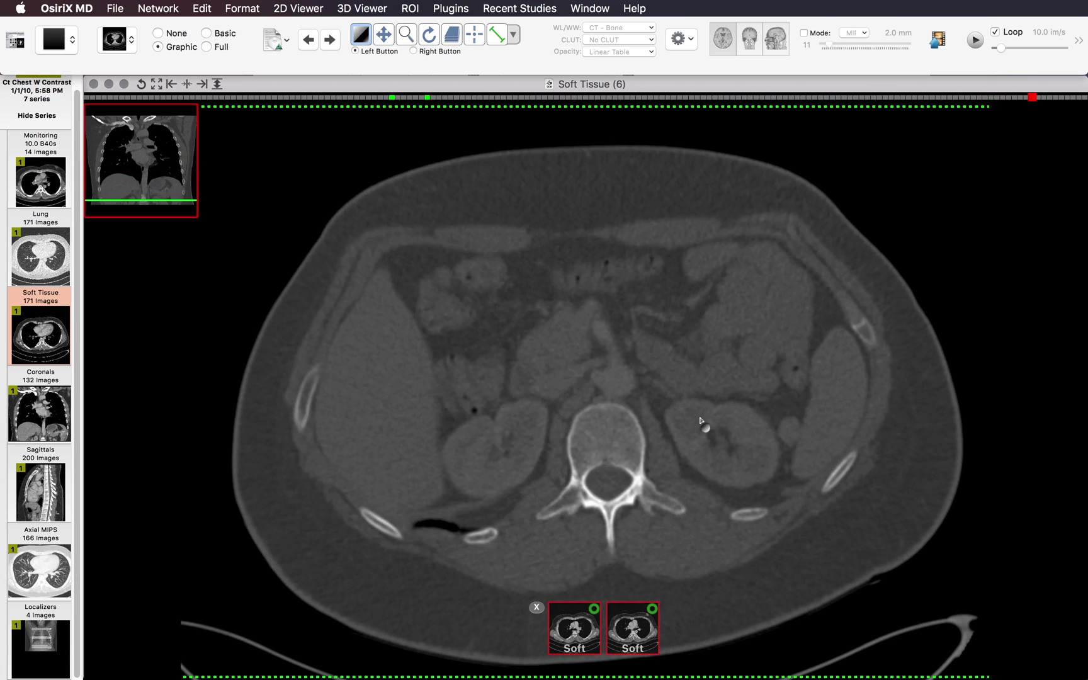
{"action": "scroll", "coordinate": [701, 421], "scroll_direction": "down", "scroll_amount": 10}
{"action": "scroll", "coordinate": [775, 547], "scroll_direction": "up", "scroll_amount": 20}
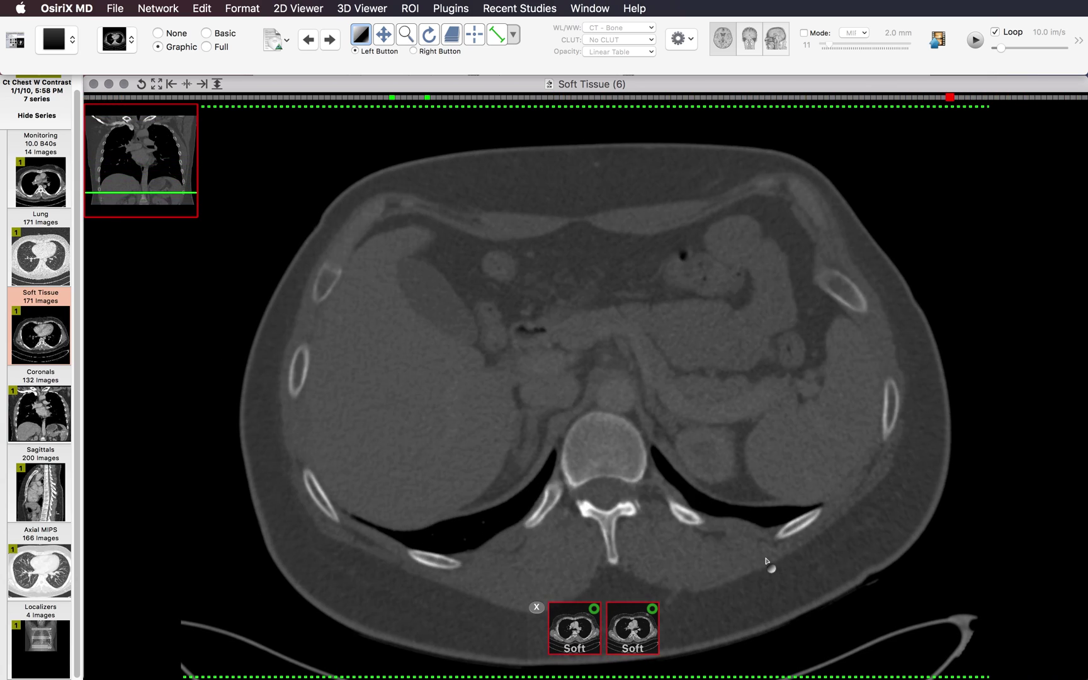
{"action": "scroll", "coordinate": [767, 560], "scroll_direction": "up", "scroll_amount": 20}
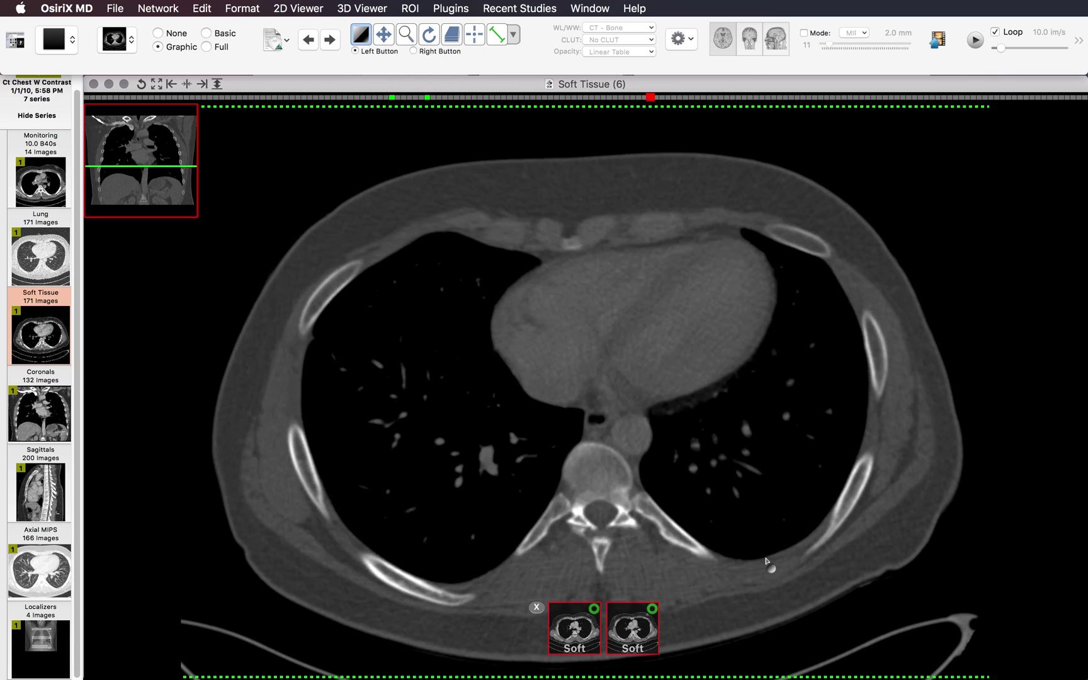
{"action": "scroll", "coordinate": [767, 562], "scroll_direction": "up", "scroll_amount": 9}
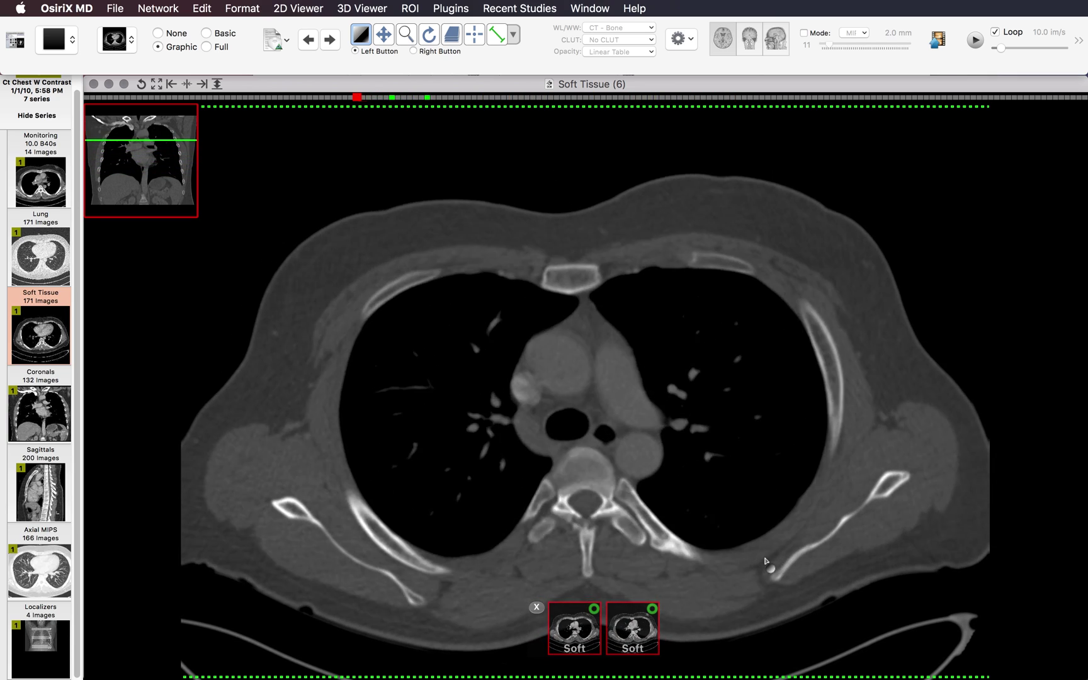
{"action": "scroll", "coordinate": [767, 562], "scroll_direction": "up", "scroll_amount": 10}
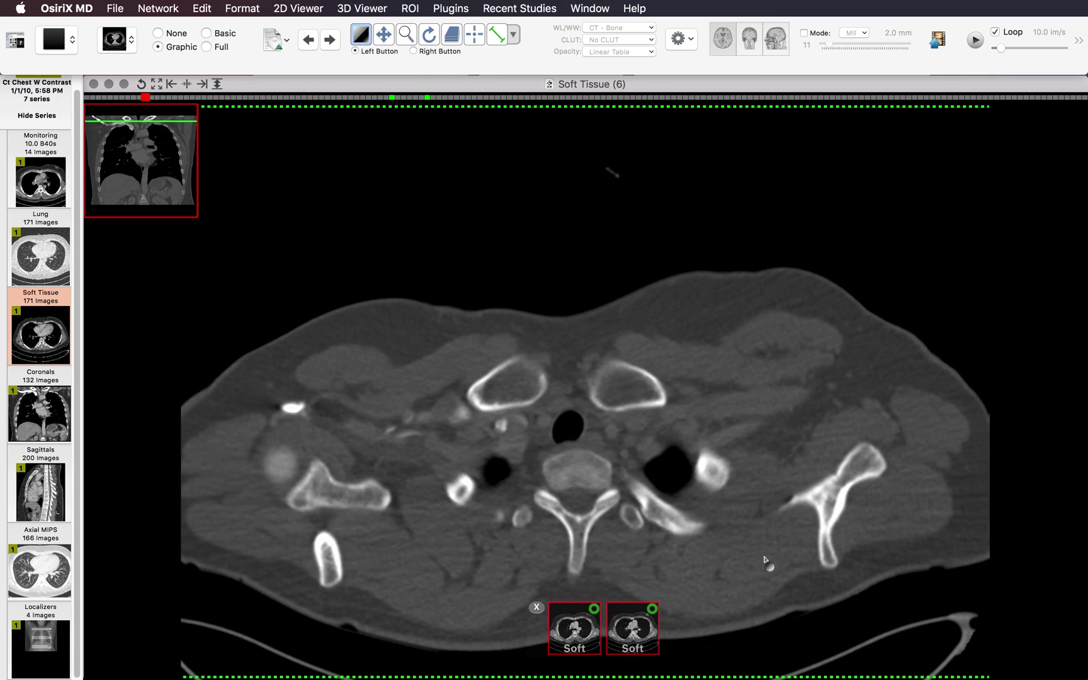
{"action": "scroll", "coordinate": [732, 515], "scroll_direction": "up", "scroll_amount": 10}
{"action": "scroll", "coordinate": [692, 457], "scroll_direction": "down", "scroll_amount": 8}
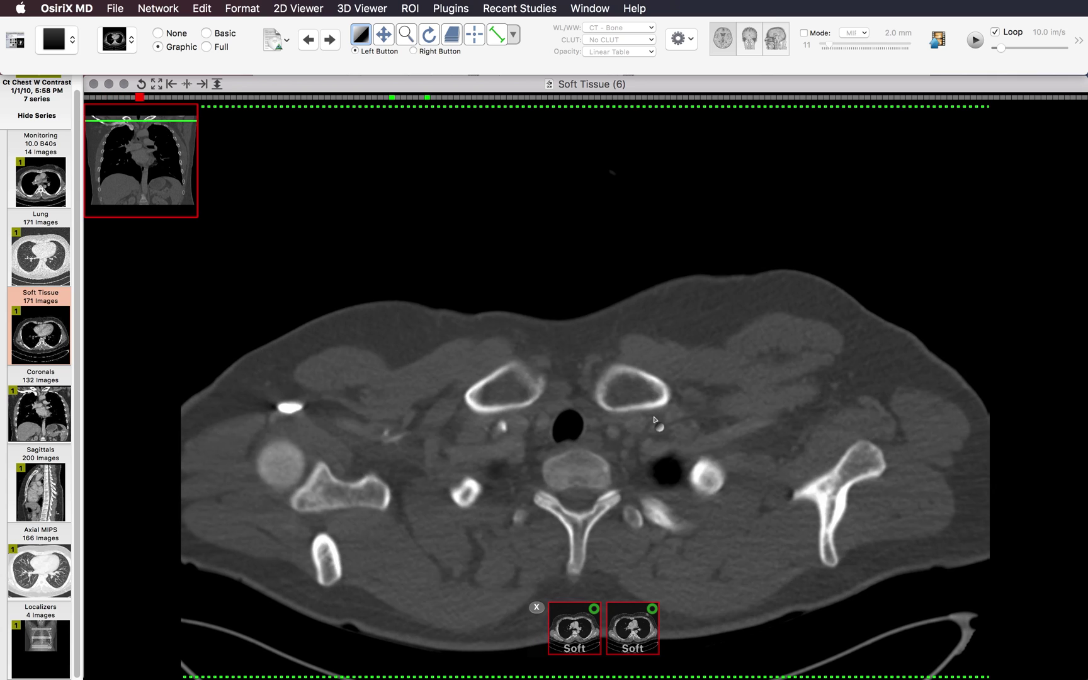
{"action": "scroll", "coordinate": [627, 391], "scroll_direction": "down", "scroll_amount": 8}
{"action": "scroll", "coordinate": [520, 398], "scroll_direction": "up", "scroll_amount": 2}
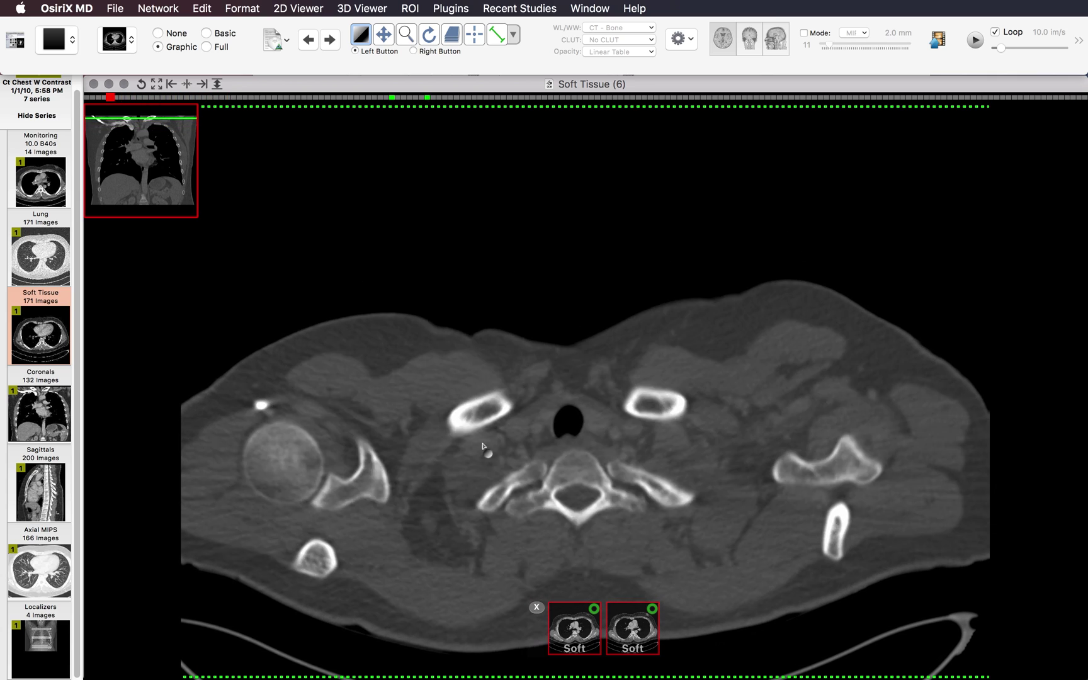
{"action": "scroll", "coordinate": [482, 445], "scroll_direction": "up", "scroll_amount": 5}
{"action": "scroll", "coordinate": [532, 401], "scroll_direction": "down", "scroll_amount": 5}
{"action": "scroll", "coordinate": [553, 373], "scroll_direction": "down", "scroll_amount": 20}
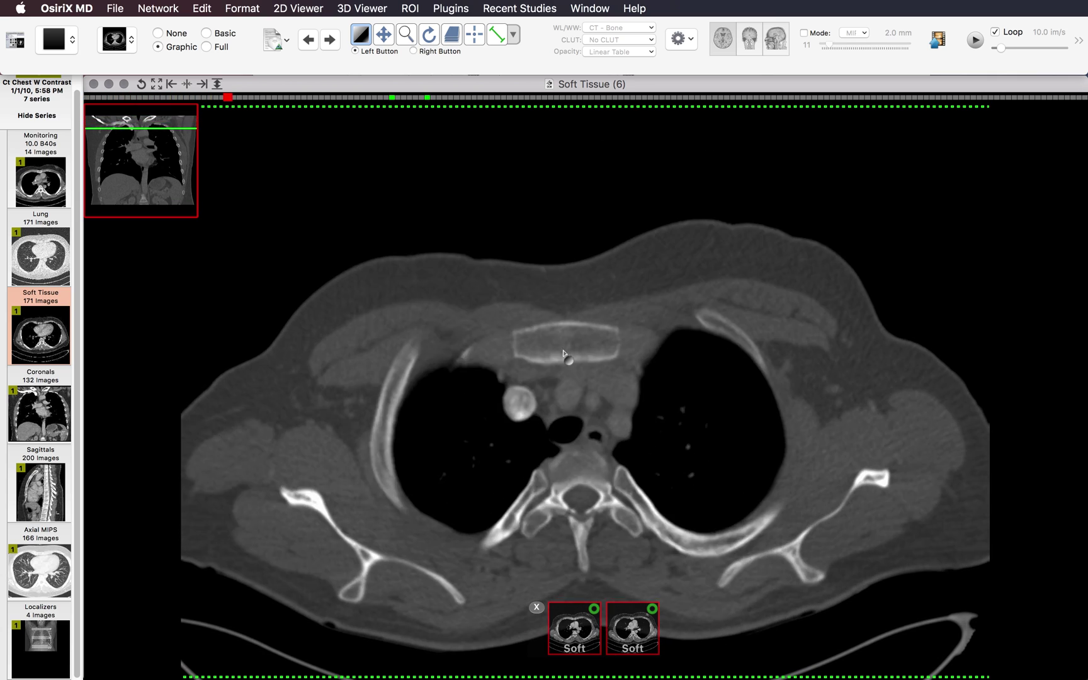
{"action": "scroll", "coordinate": [556, 334], "scroll_direction": "down", "scroll_amount": 20}
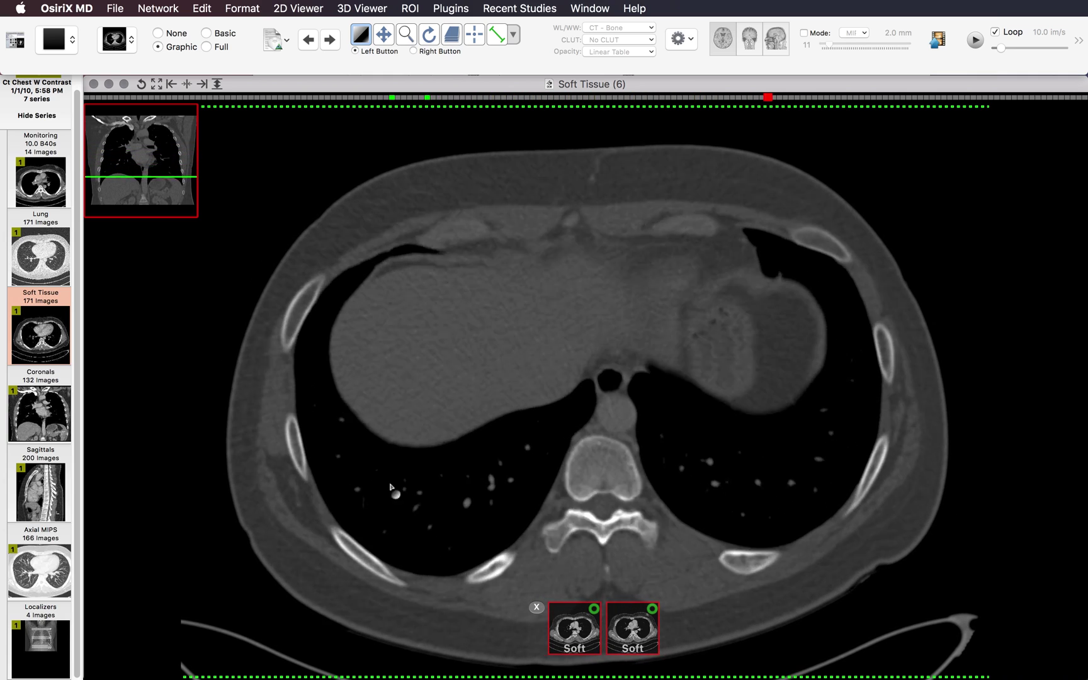
{"action": "scroll", "coordinate": [428, 441], "scroll_direction": "up", "scroll_amount": 20}
{"action": "scroll", "coordinate": [315, 540], "scroll_direction": "up", "scroll_amount": 20}
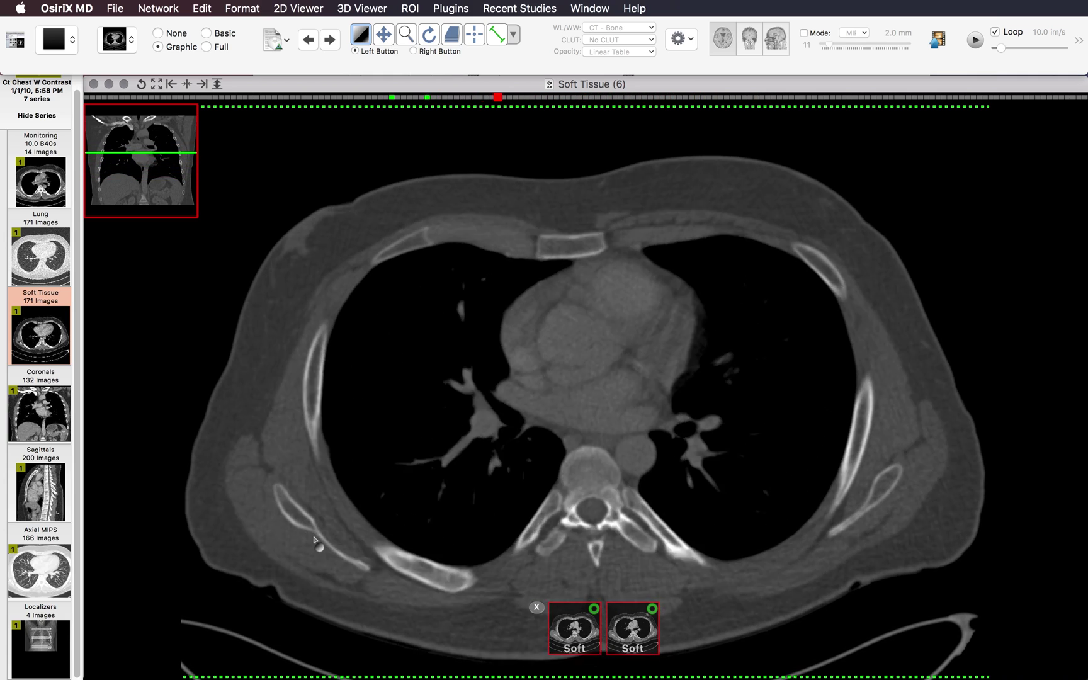
{"action": "scroll", "coordinate": [315, 541], "scroll_direction": "up", "scroll_amount": 20}
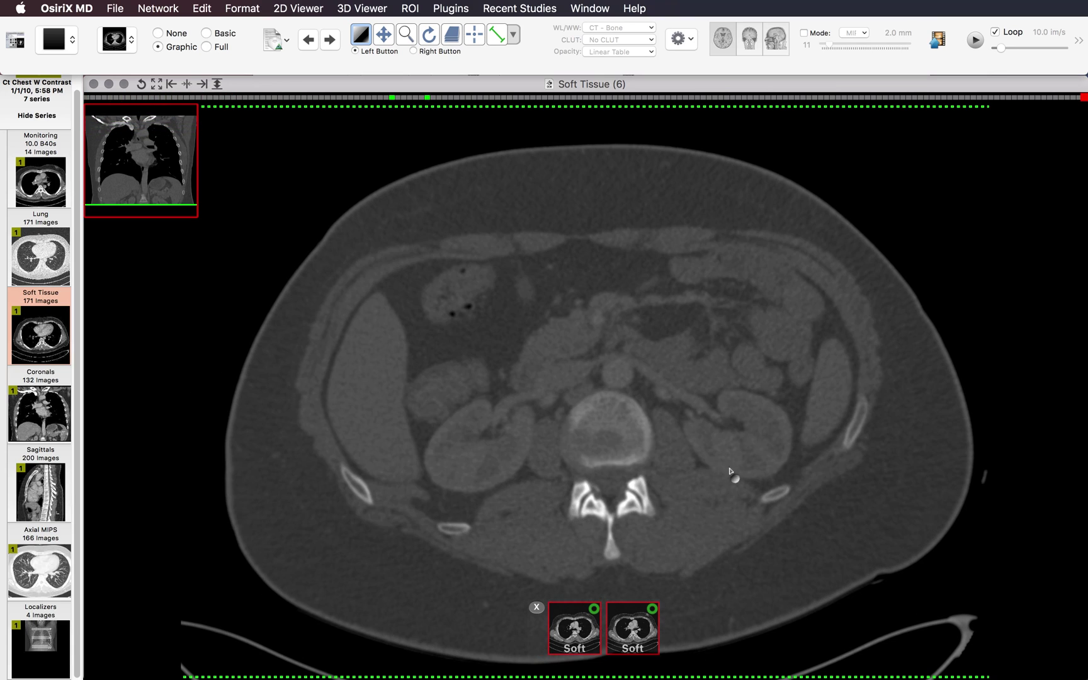
{"action": "scroll", "coordinate": [838, 530], "scroll_direction": "down", "scroll_amount": 18}
{"action": "scroll", "coordinate": [838, 531], "scroll_direction": "down", "scroll_amount": 20}
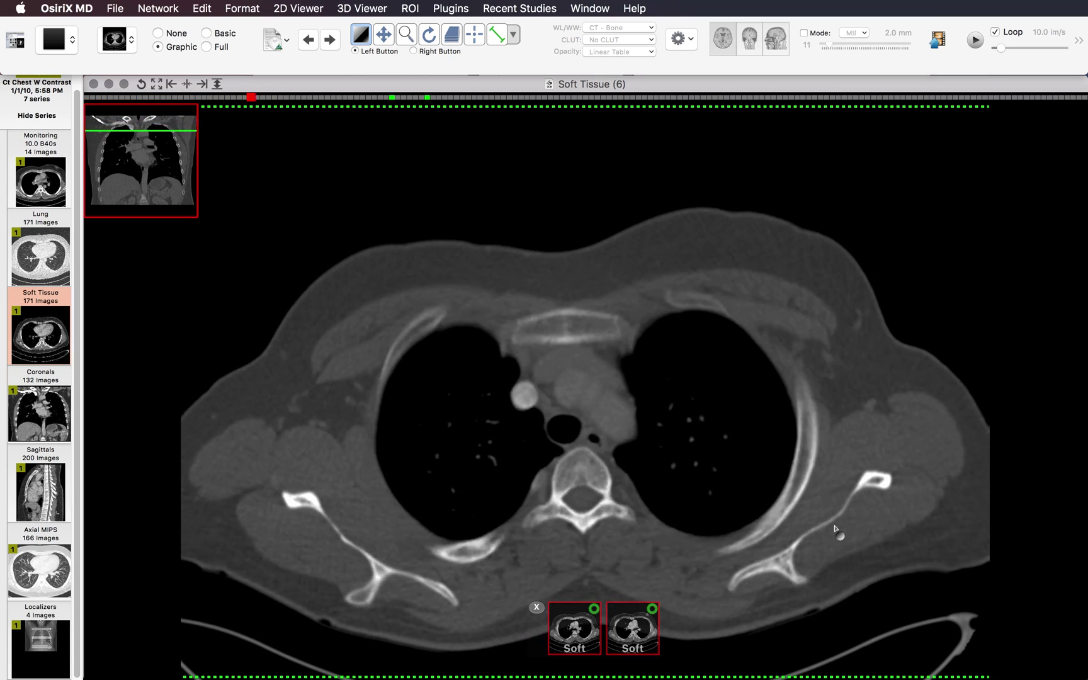
{"action": "scroll", "coordinate": [838, 531], "scroll_direction": "down", "scroll_amount": 20}
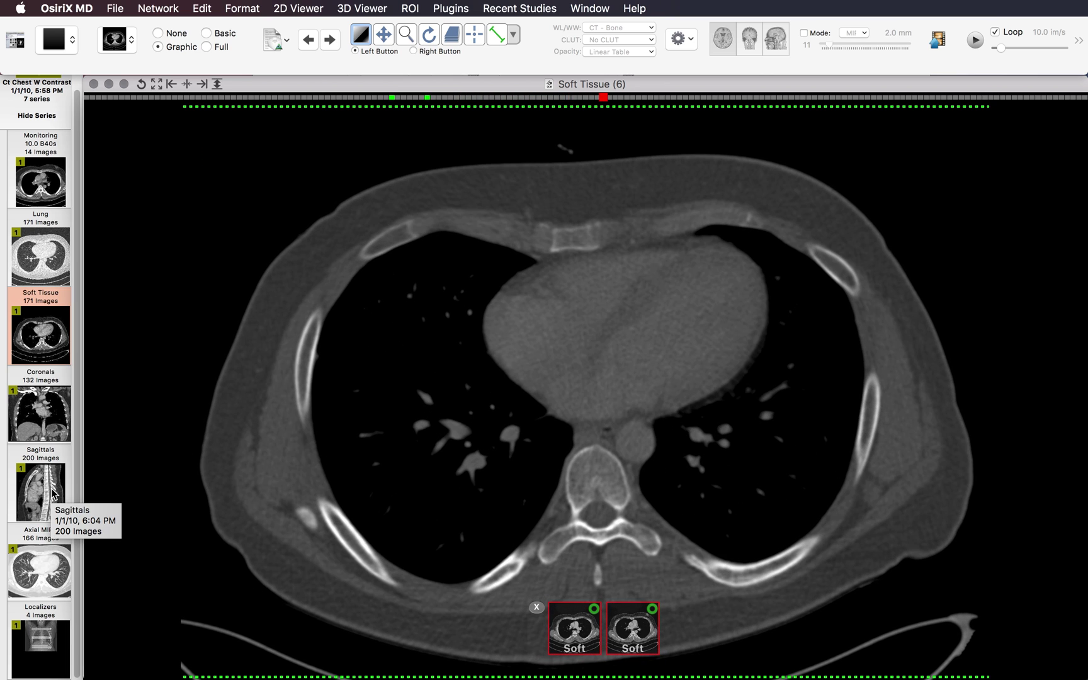
Step: Show the Sagittals series beside Soft Tissue and start stepping through its slices
{"action": "left_click_drag", "start_coordinate": [53, 494], "coordinate": [590, 424]}
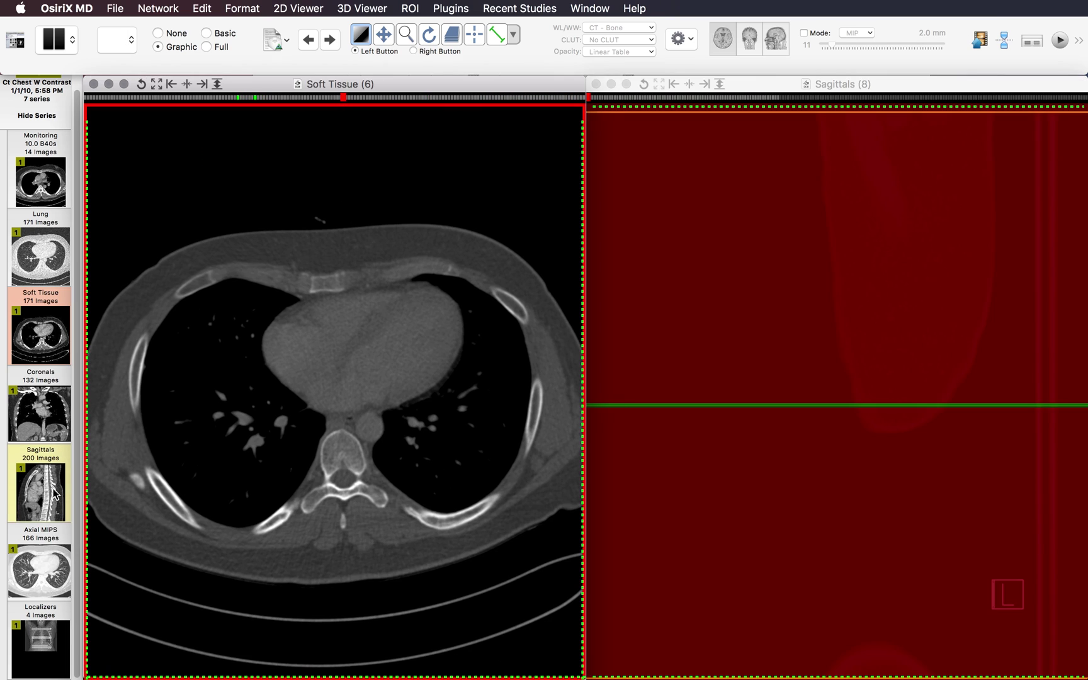
{"action": "left_click", "coordinate": [687, 384]}
{"action": "scroll", "coordinate": [688, 386], "scroll_direction": "down", "scroll_amount": 15}
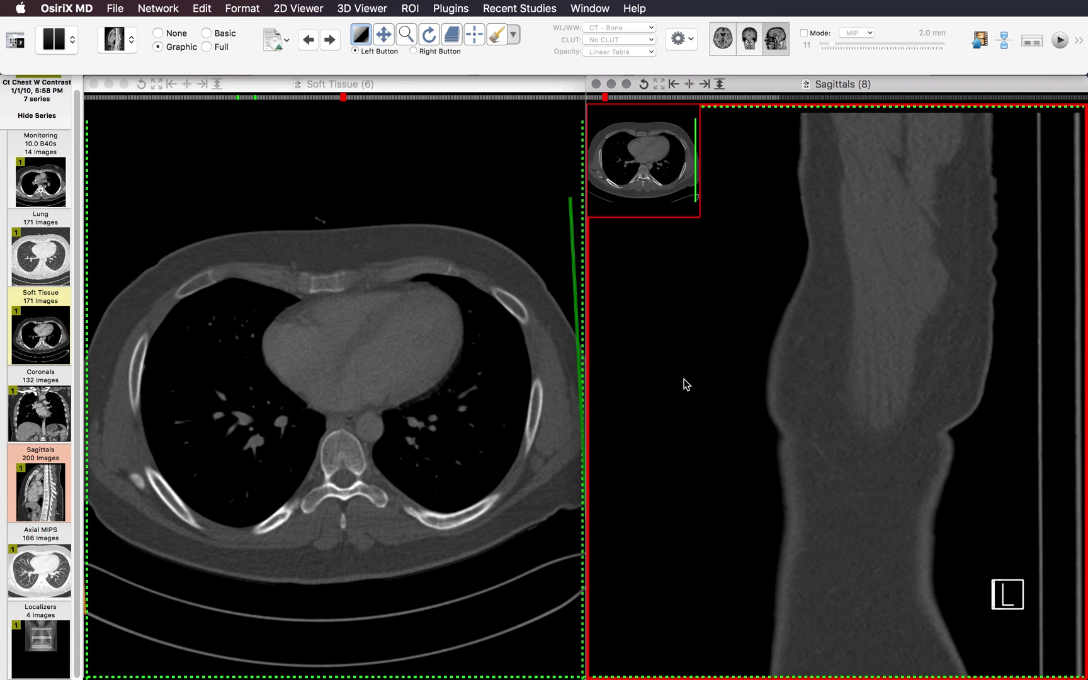
{"action": "scroll", "coordinate": [687, 389], "scroll_direction": "down", "scroll_amount": 20}
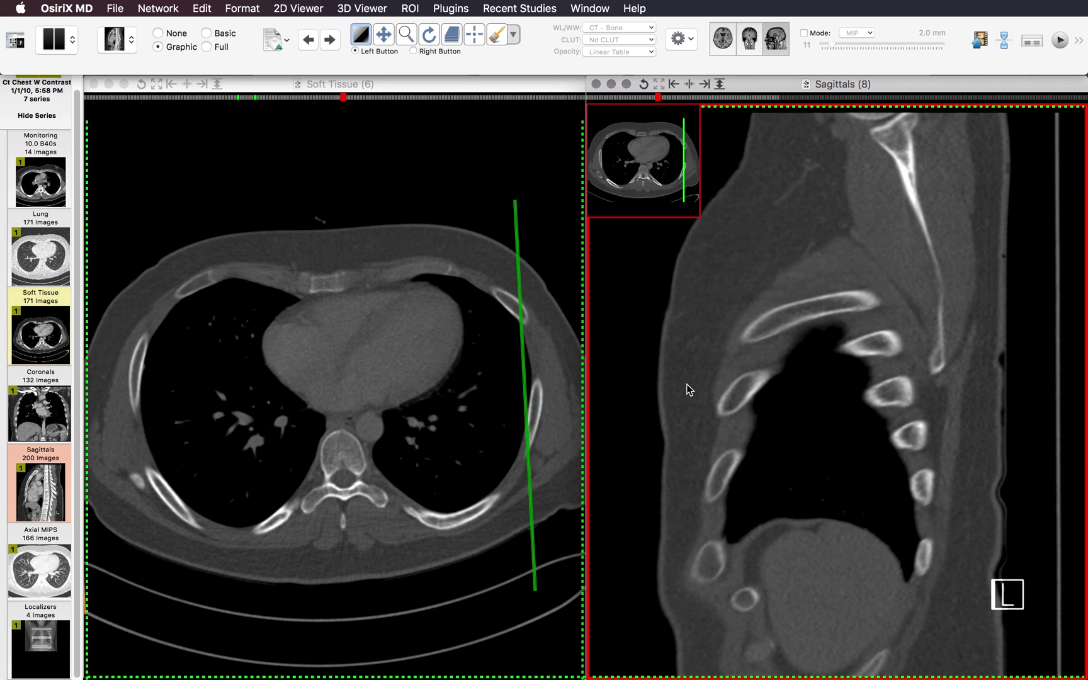
{"action": "scroll", "coordinate": [688, 389], "scroll_direction": "down", "scroll_amount": 20}
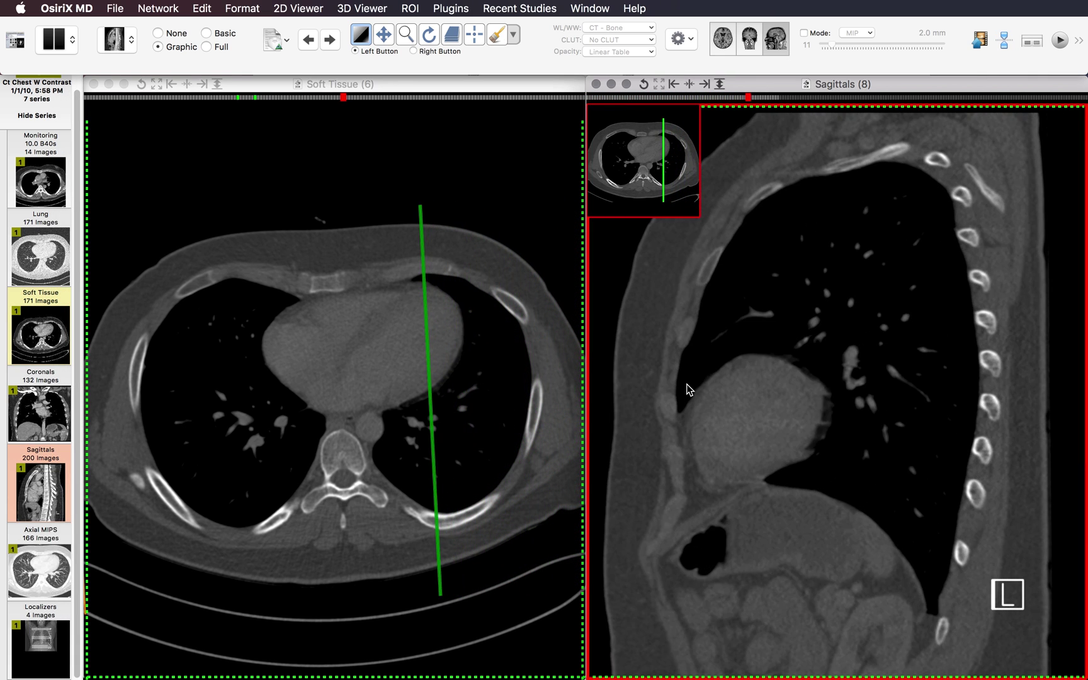
{"action": "scroll", "coordinate": [688, 389], "scroll_direction": "down", "scroll_amount": 18}
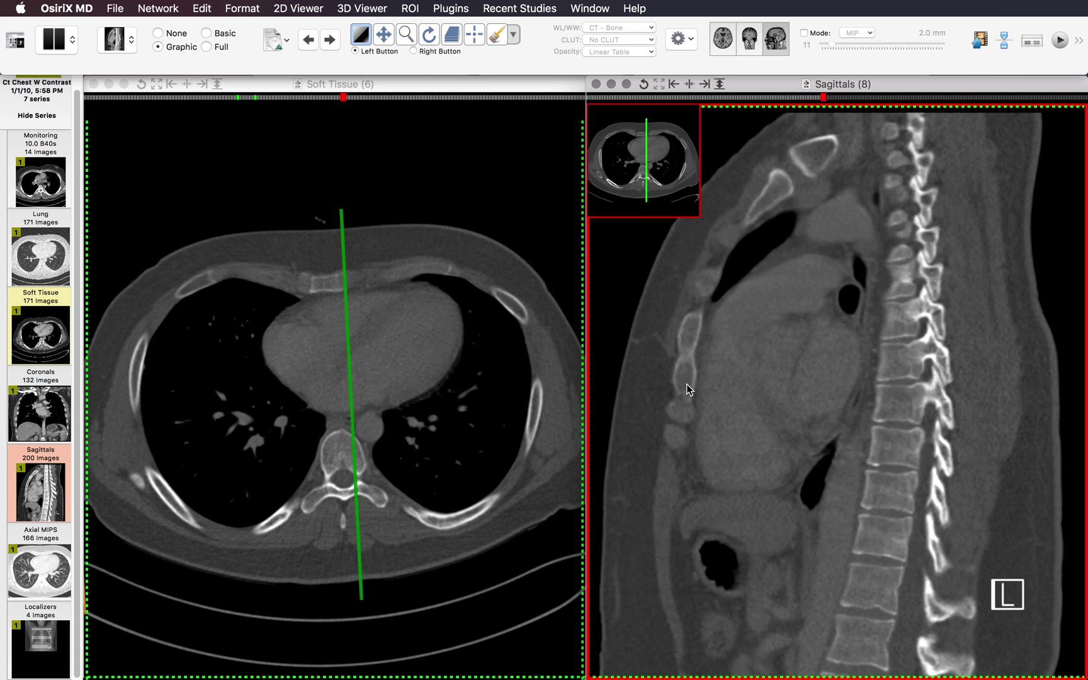
Step: Page through the remaining sagittal slices across the chest, then close the Sagittals viewer
{"action": "scroll", "coordinate": [687, 389], "scroll_direction": "down", "scroll_amount": 3}
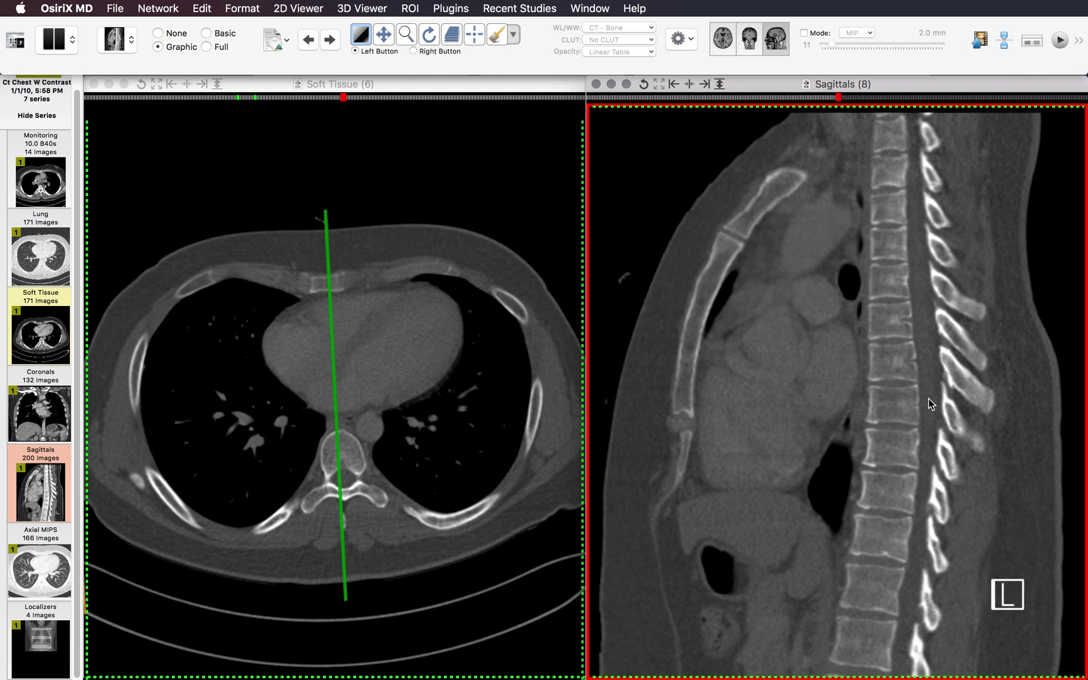
{"action": "scroll", "coordinate": [922, 434], "scroll_direction": "down", "scroll_amount": 9}
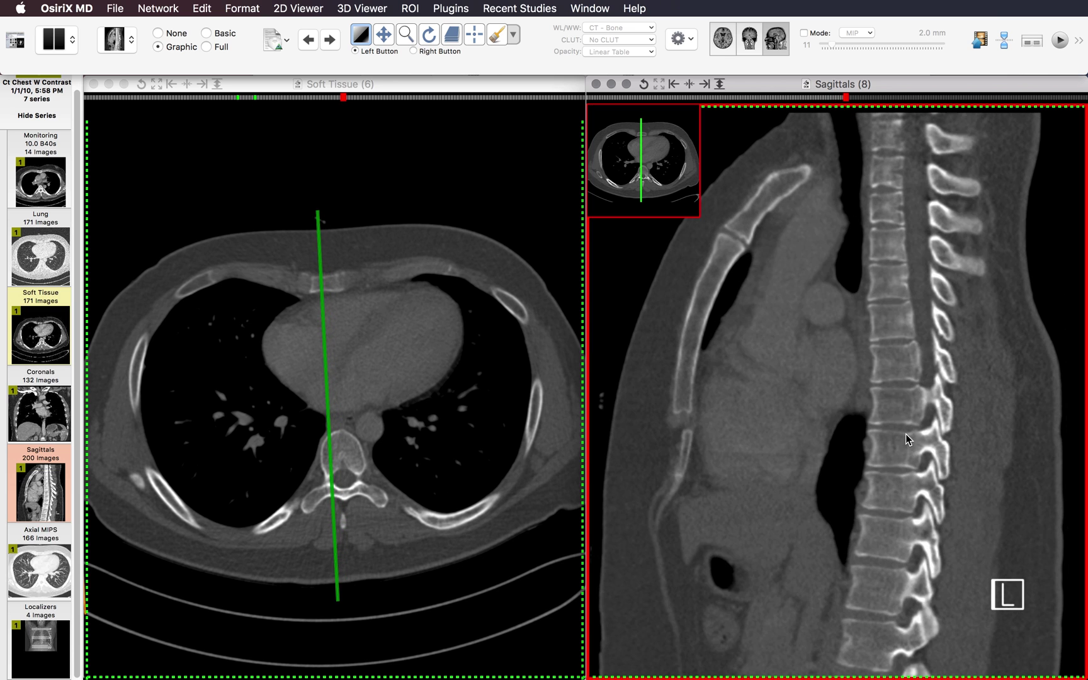
{"action": "scroll", "coordinate": [897, 427], "scroll_direction": "down", "scroll_amount": 20}
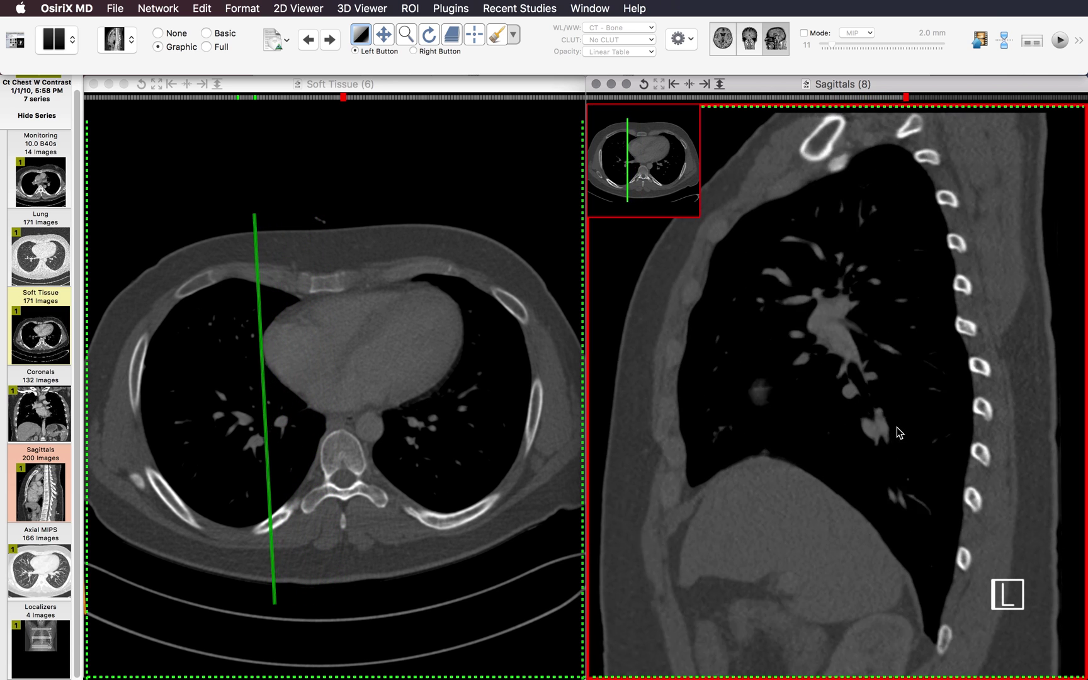
{"action": "scroll", "coordinate": [896, 427], "scroll_direction": "down", "scroll_amount": 20}
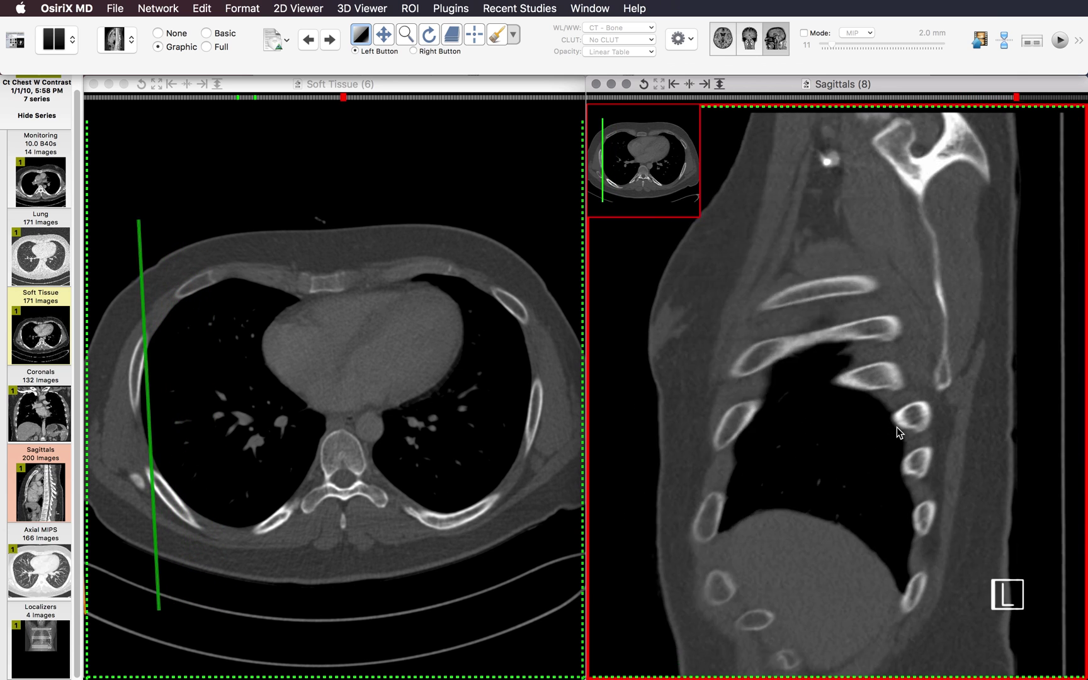
{"action": "scroll", "coordinate": [896, 427], "scroll_direction": "down", "scroll_amount": 15}
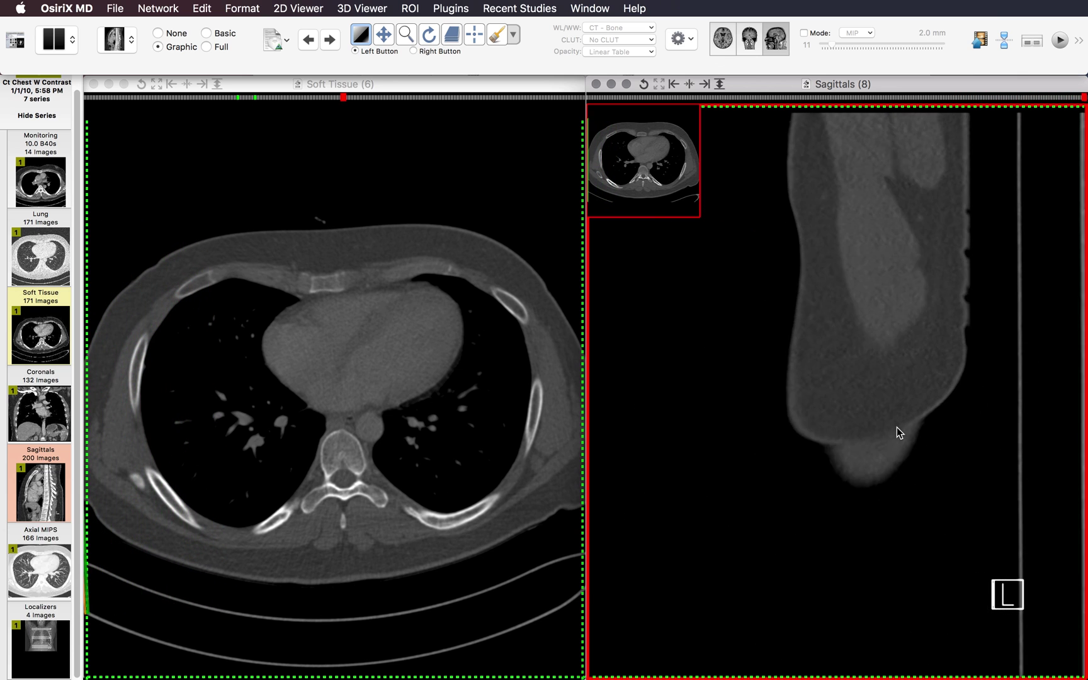
{"action": "mouse_move", "coordinate": [671, 127]}
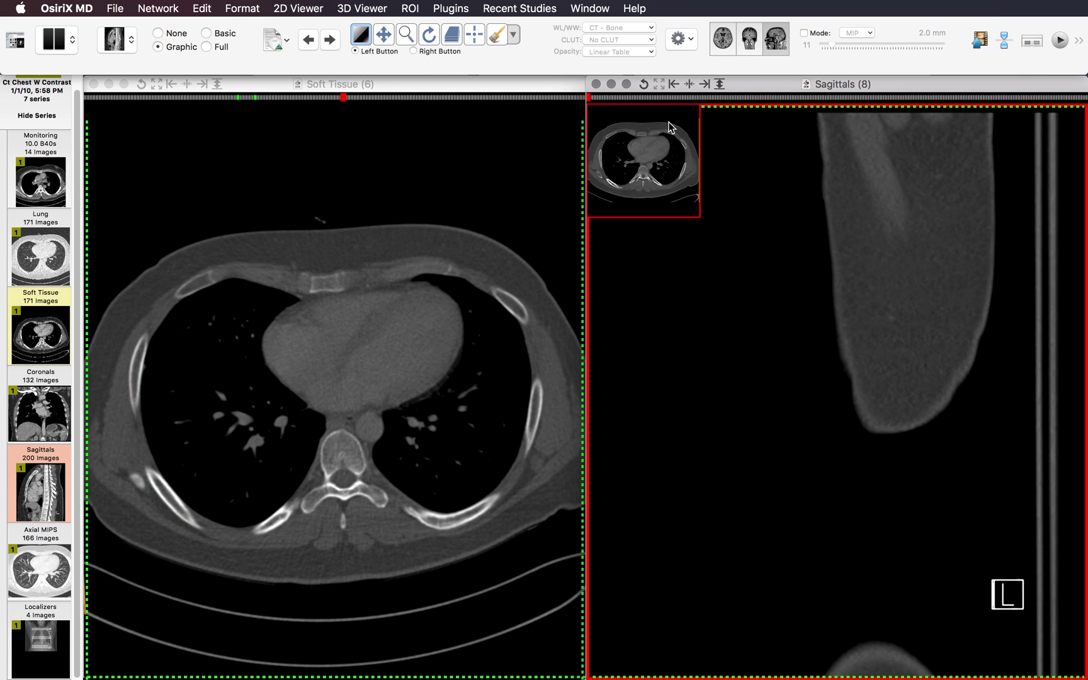
{"action": "left_click", "coordinate": [596, 85]}
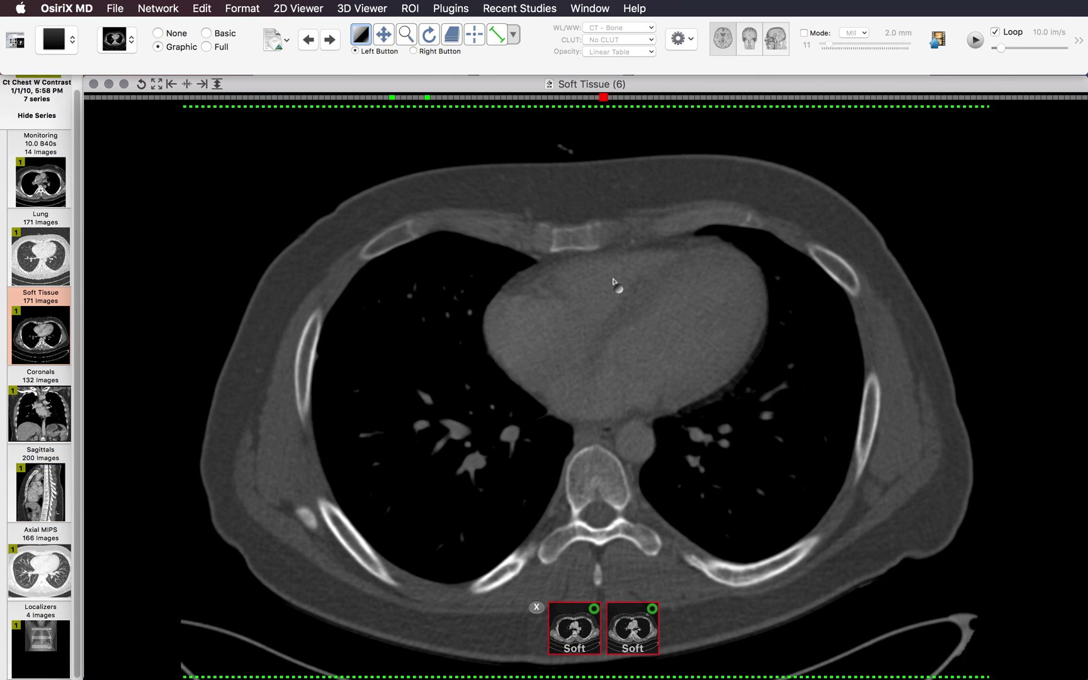
Step: Reapply the 1 - CT - Abdomen window preset and scroll down from the neck
{"action": "key", "text": "1"}
{"action": "scroll", "coordinate": [649, 345], "scroll_direction": "down", "scroll_amount": 20}
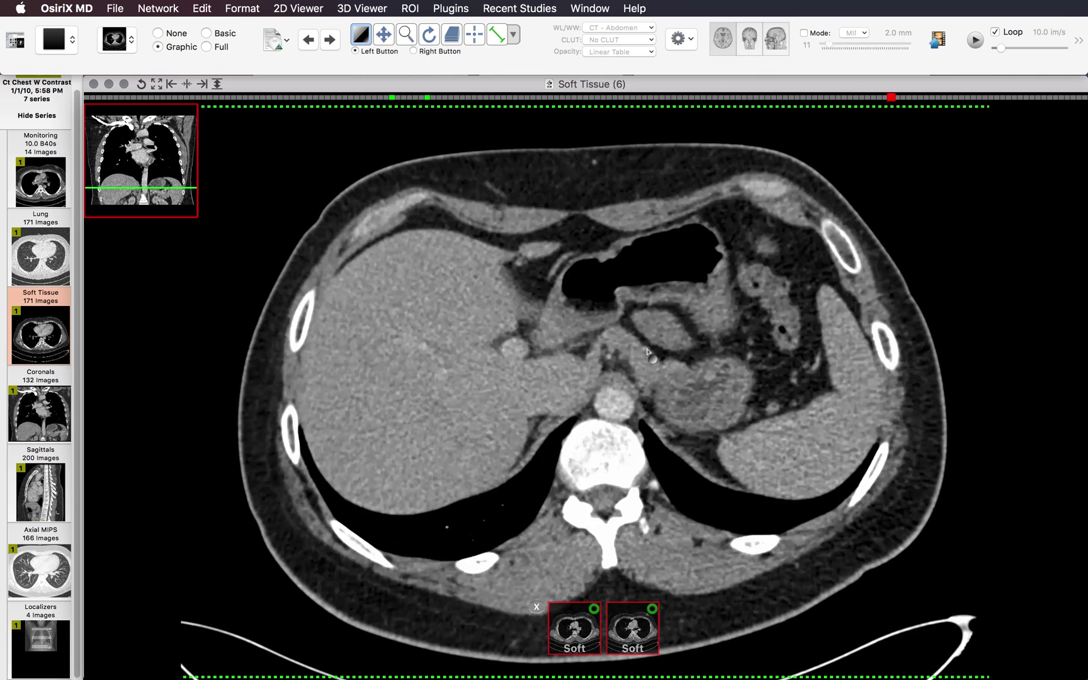
{"action": "scroll", "coordinate": [643, 362], "scroll_direction": "down", "scroll_amount": 8}
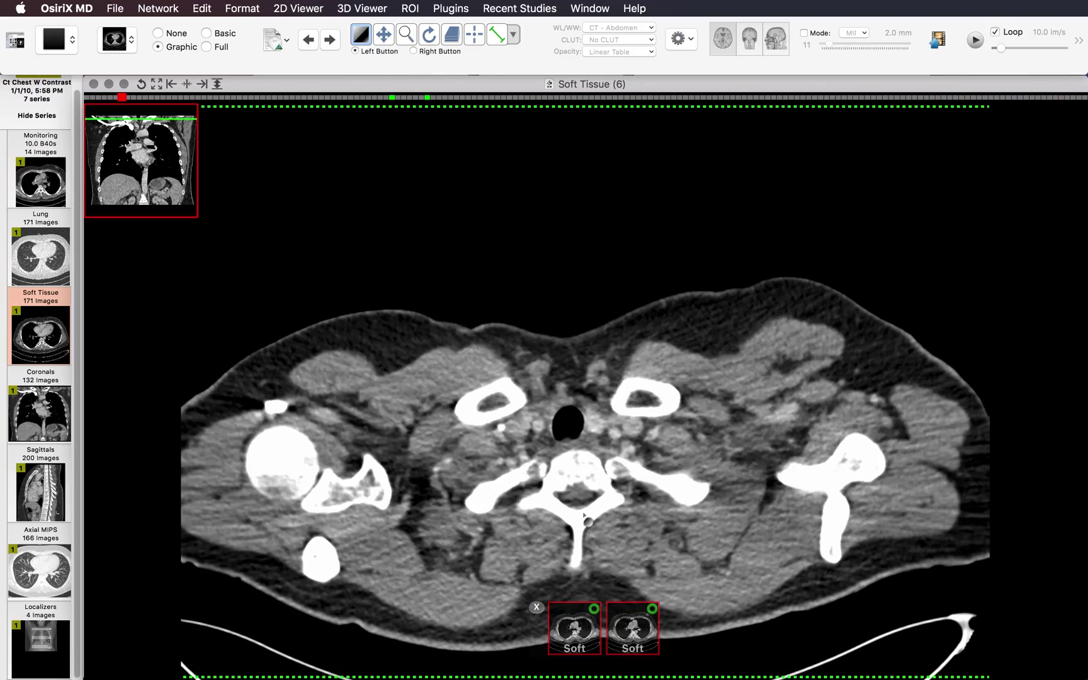
{"action": "scroll", "coordinate": [592, 514], "scroll_direction": "down", "scroll_amount": 14}
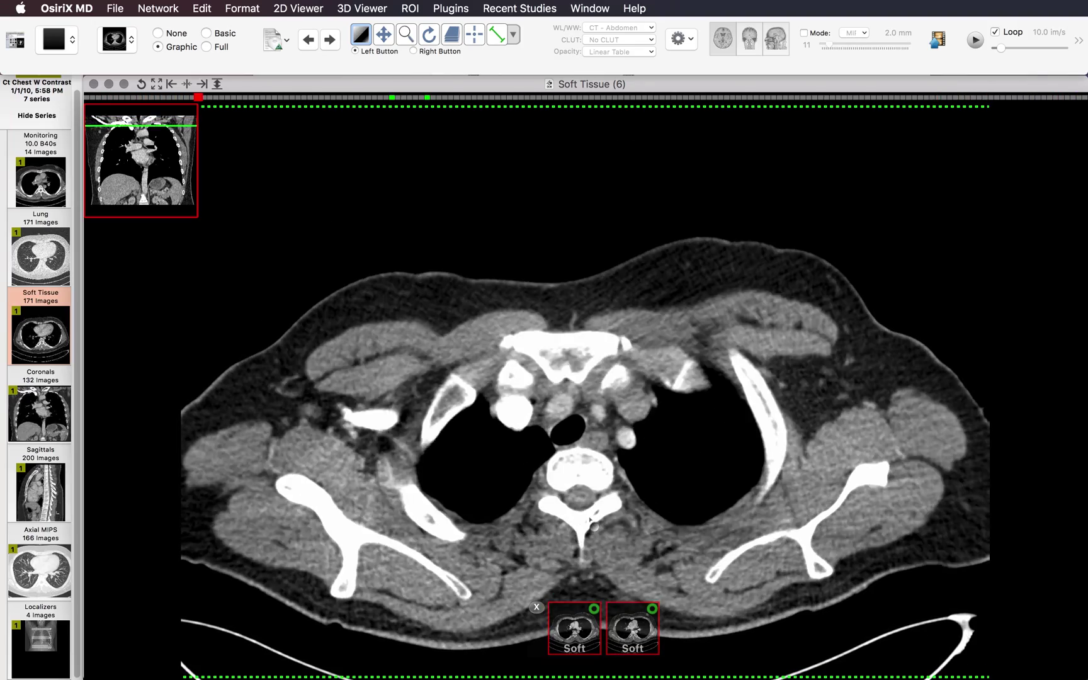
{"action": "scroll", "coordinate": [589, 518], "scroll_direction": "down", "scroll_amount": 20}
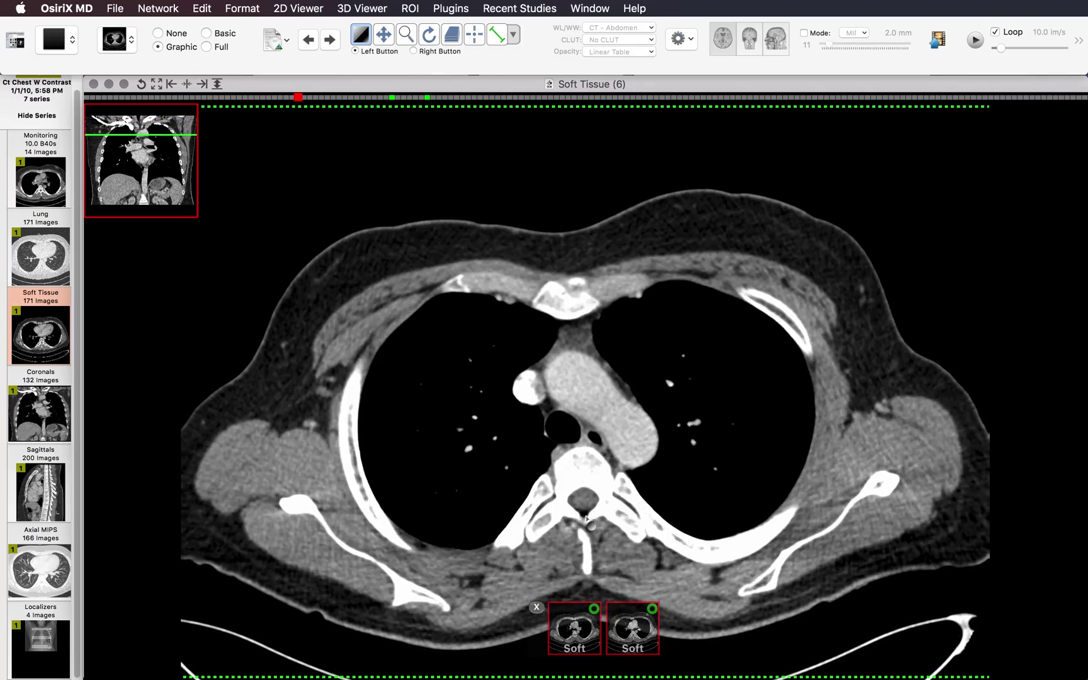
{"action": "scroll", "coordinate": [574, 519], "scroll_direction": "down", "scroll_amount": 12}
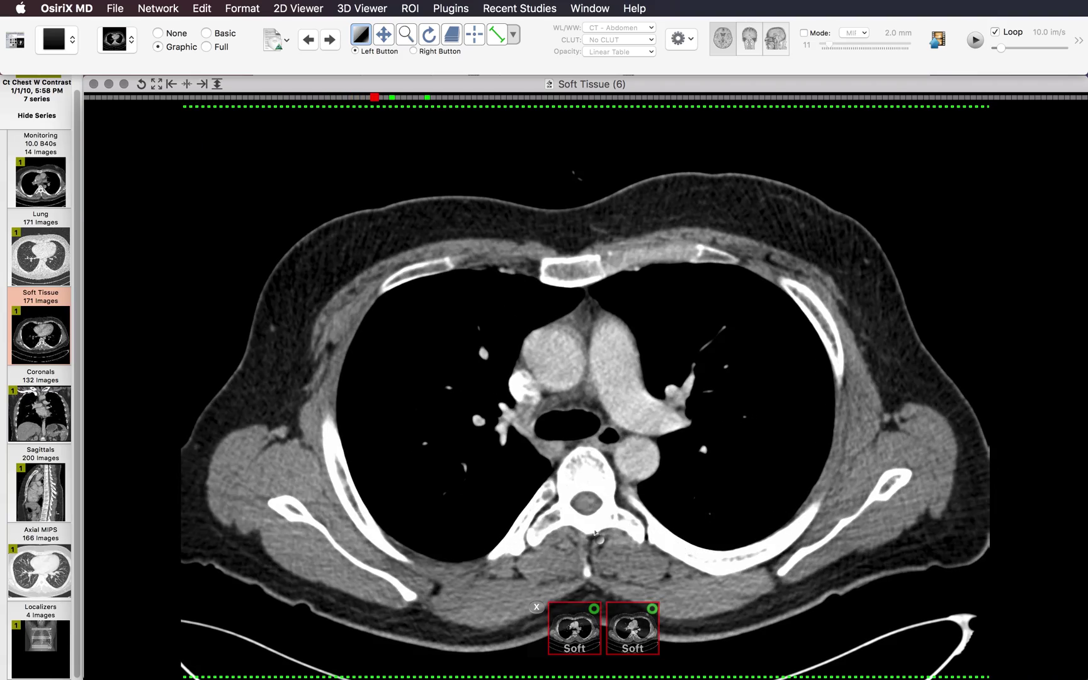
{"action": "scroll", "coordinate": [595, 532], "scroll_direction": "down", "scroll_amount": 15}
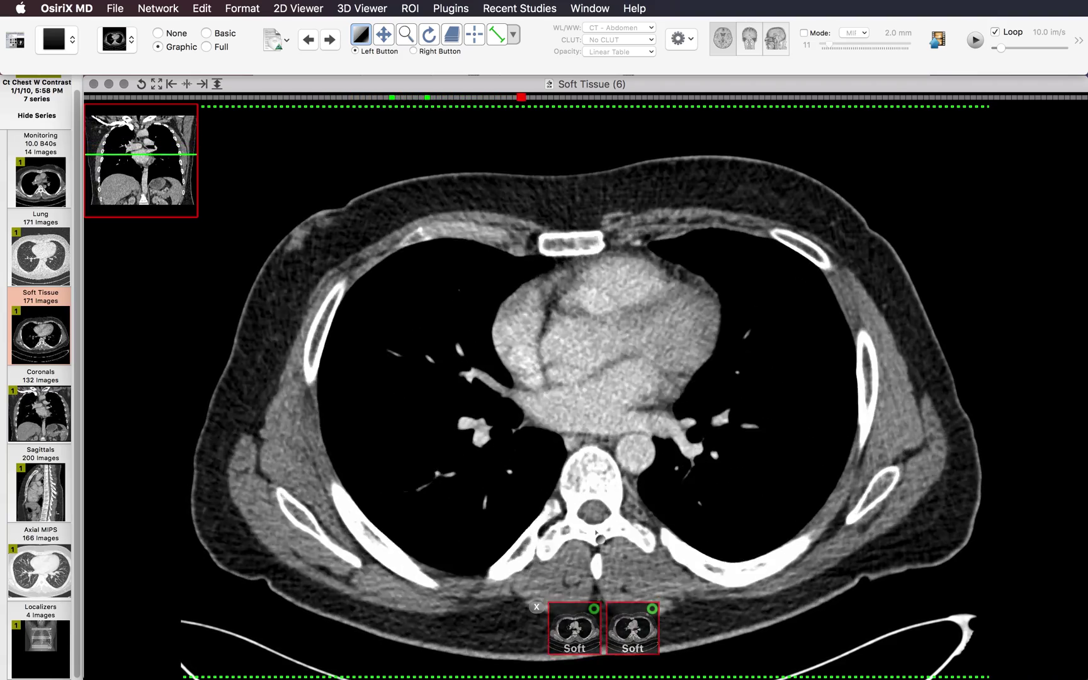
{"action": "scroll", "coordinate": [628, 547], "scroll_direction": "down", "scroll_amount": 20}
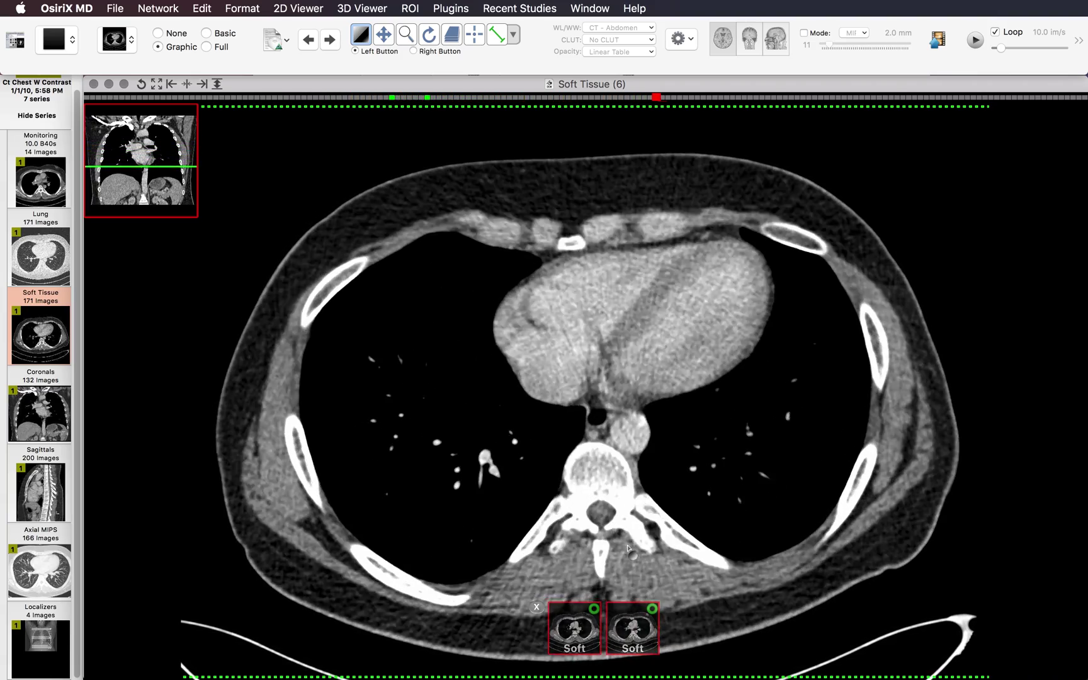
{"action": "scroll", "coordinate": [628, 548], "scroll_direction": "down", "scroll_amount": 20}
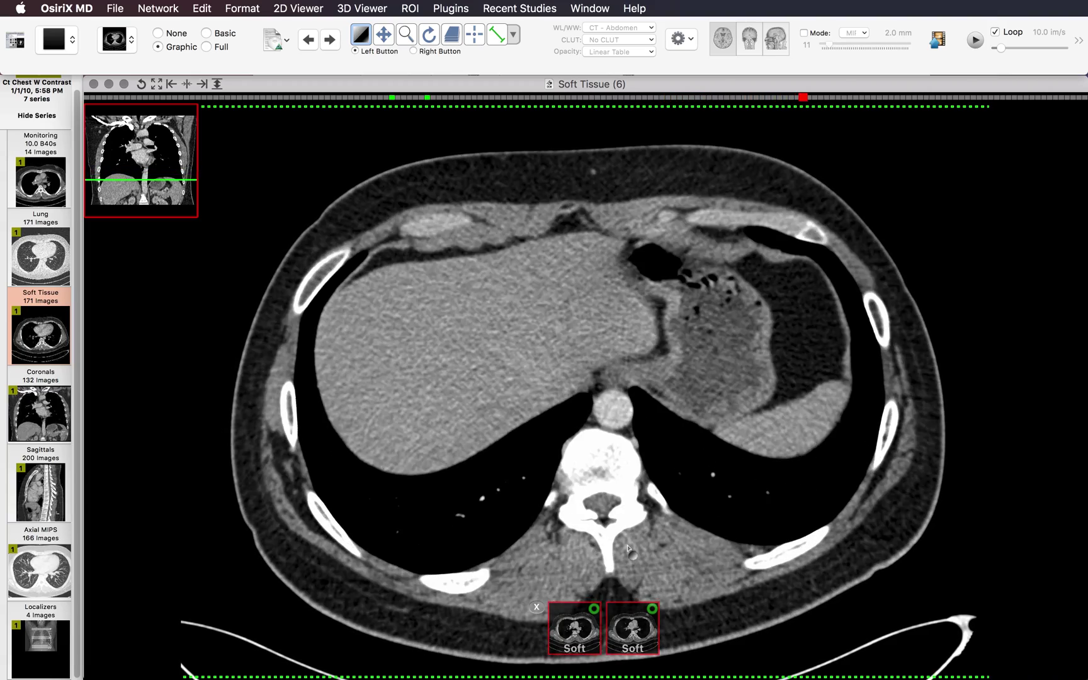
{"action": "scroll", "coordinate": [628, 547], "scroll_direction": "down", "scroll_amount": 18}
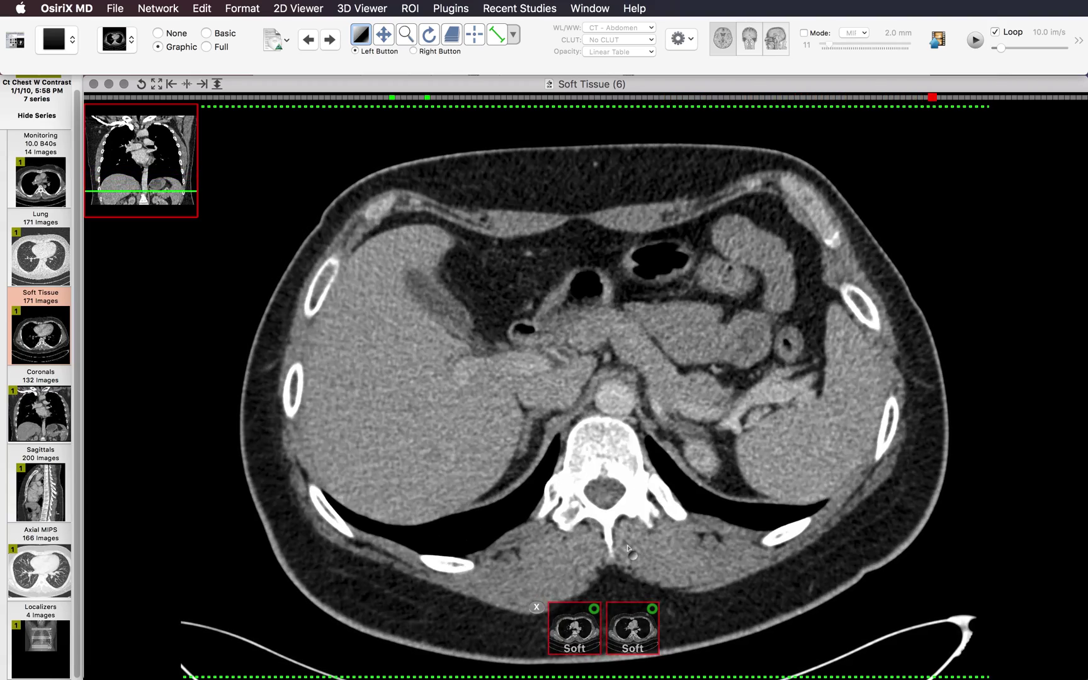
Step: Continue scrolling the Soft Tissue slices down to the kidneys, then back up slightly
{"action": "scroll", "coordinate": [628, 548], "scroll_direction": "down", "scroll_amount": 6}
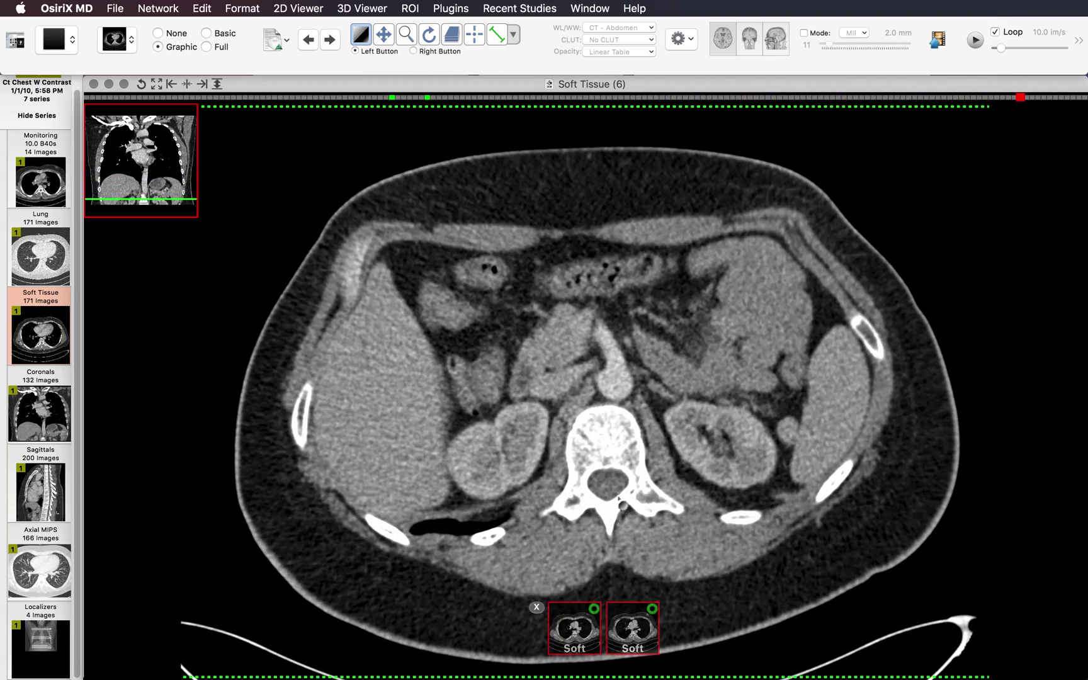
{"action": "scroll", "coordinate": [656, 527], "scroll_direction": "down", "scroll_amount": 16}
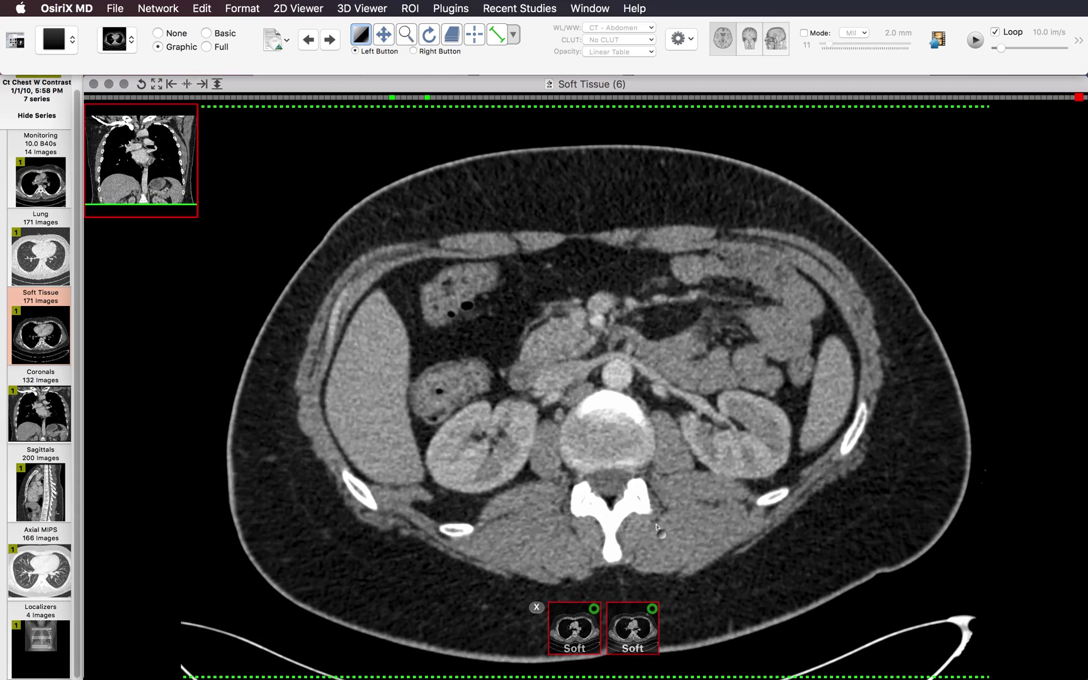
{"action": "scroll", "coordinate": [656, 527], "scroll_direction": "down", "scroll_amount": 7}
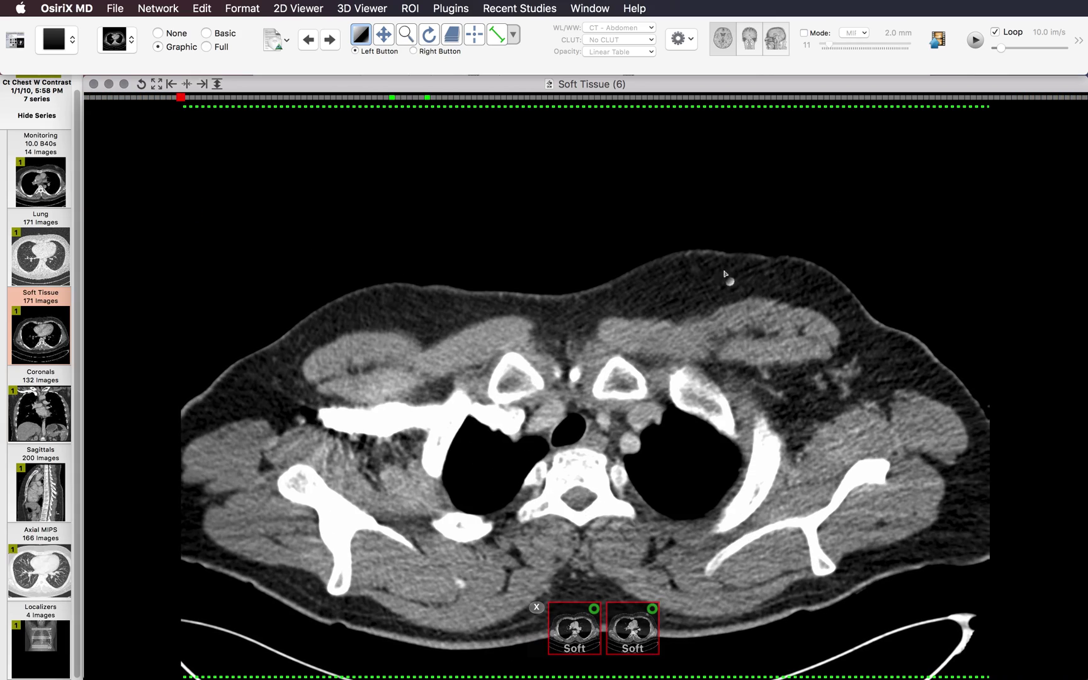
{"action": "scroll", "coordinate": [725, 275], "scroll_direction": "down", "scroll_amount": 20}
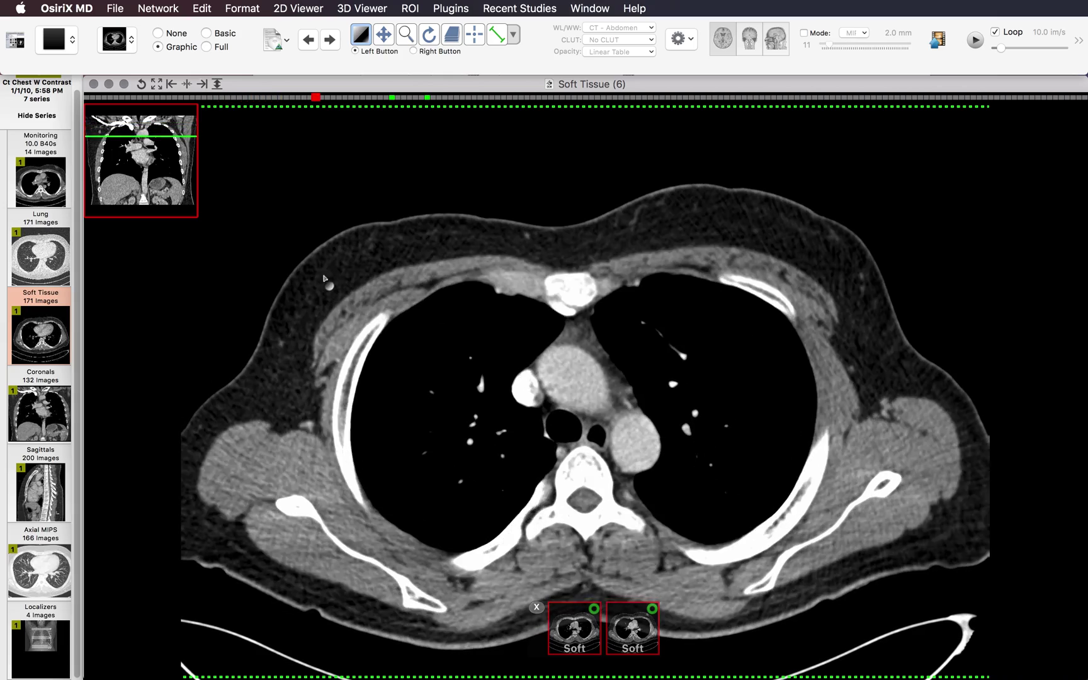
{"action": "scroll", "coordinate": [325, 278], "scroll_direction": "down", "scroll_amount": 18}
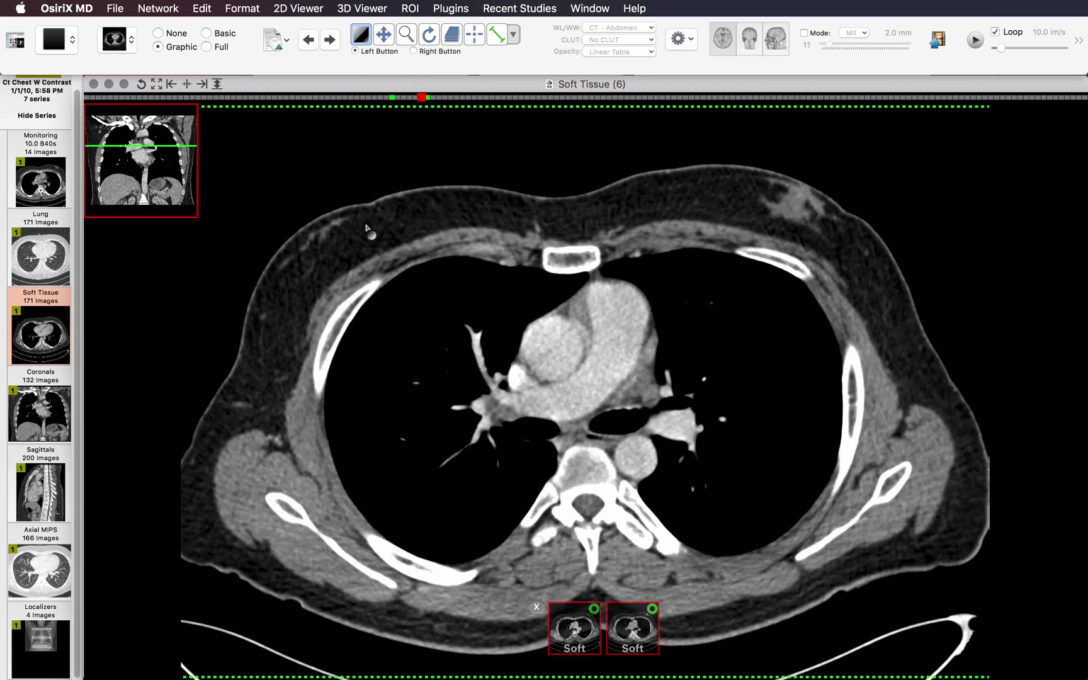
{"action": "scroll", "coordinate": [356, 258], "scroll_direction": "down", "scroll_amount": 11}
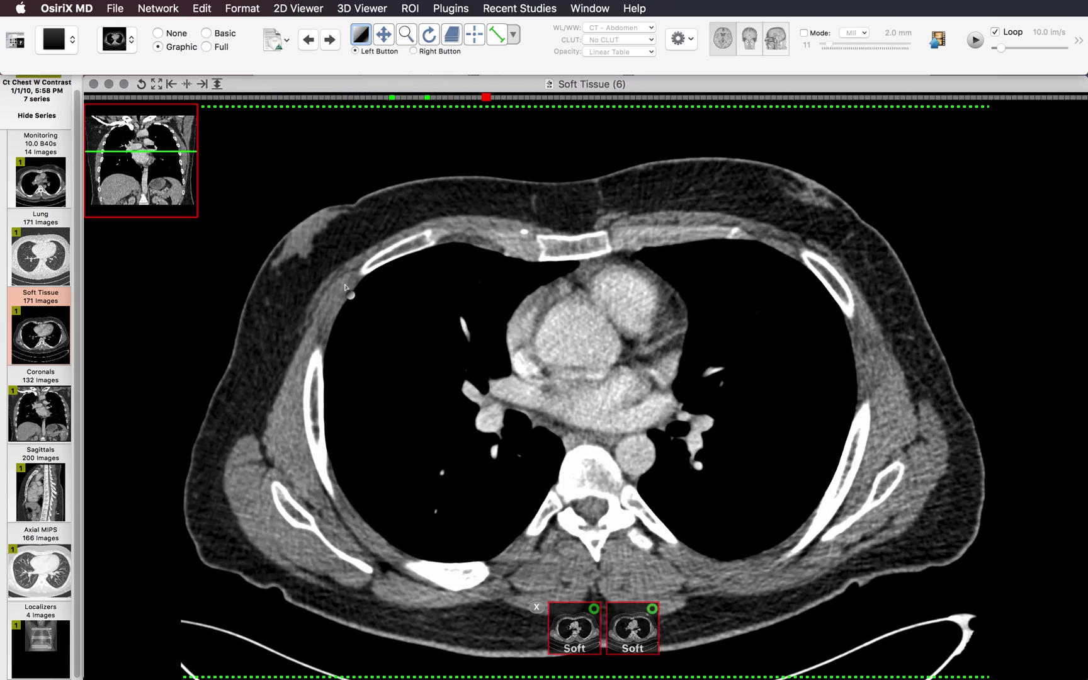
{"action": "scroll", "coordinate": [345, 287], "scroll_direction": "down", "scroll_amount": 20}
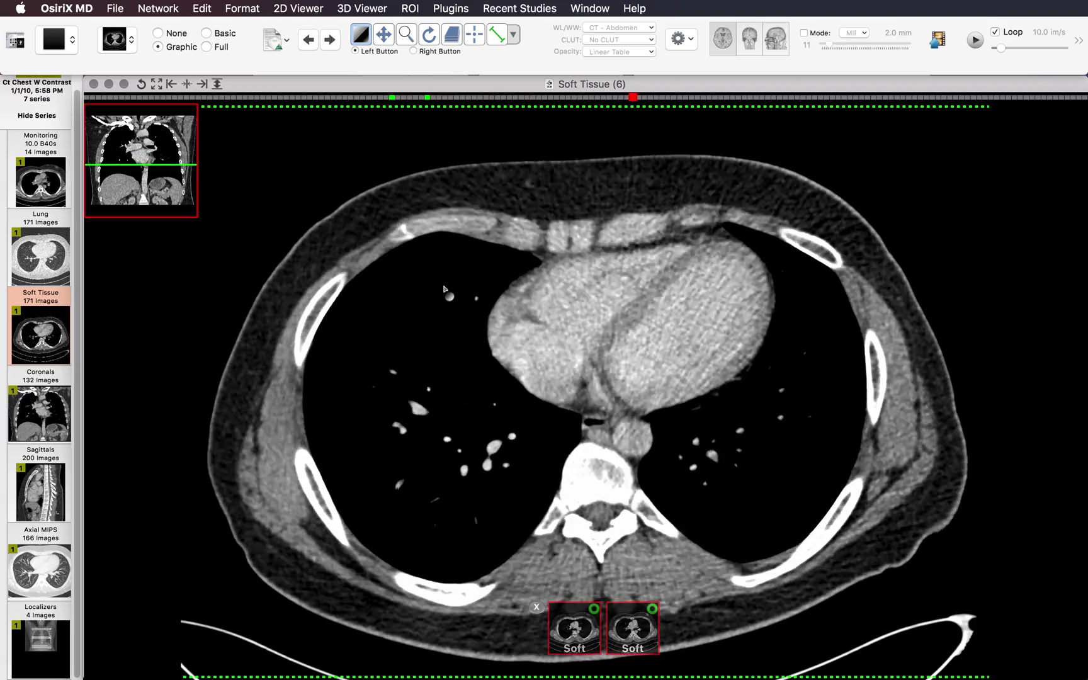
{"action": "scroll", "coordinate": [444, 290], "scroll_direction": "down", "scroll_amount": 20}
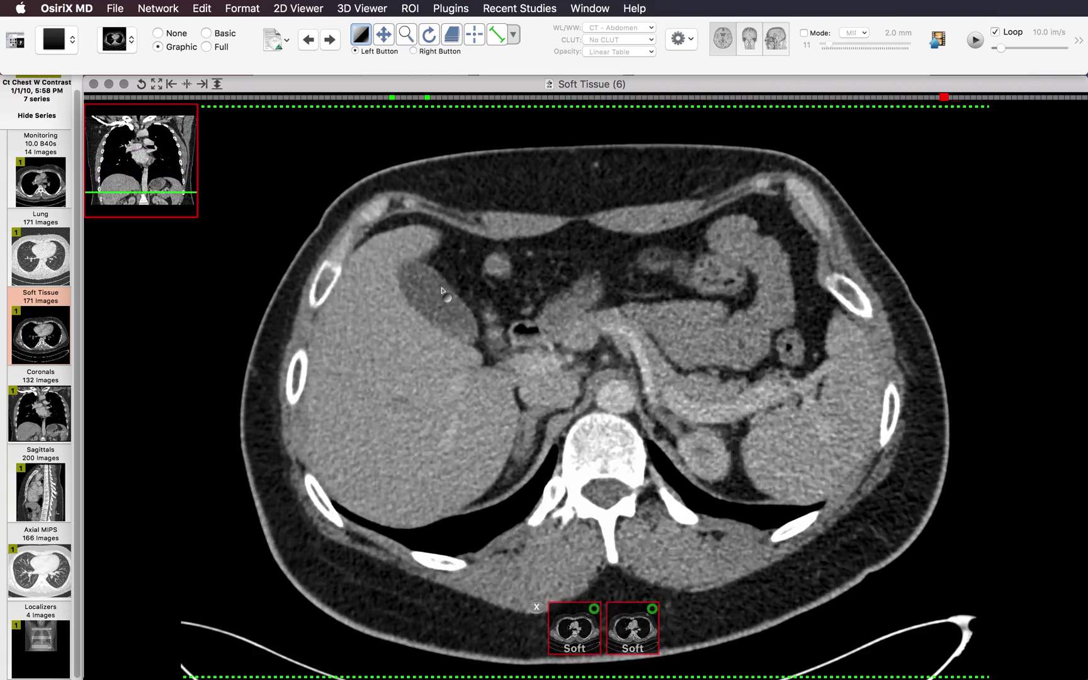
{"action": "scroll", "coordinate": [442, 290], "scroll_direction": "down", "scroll_amount": 20}
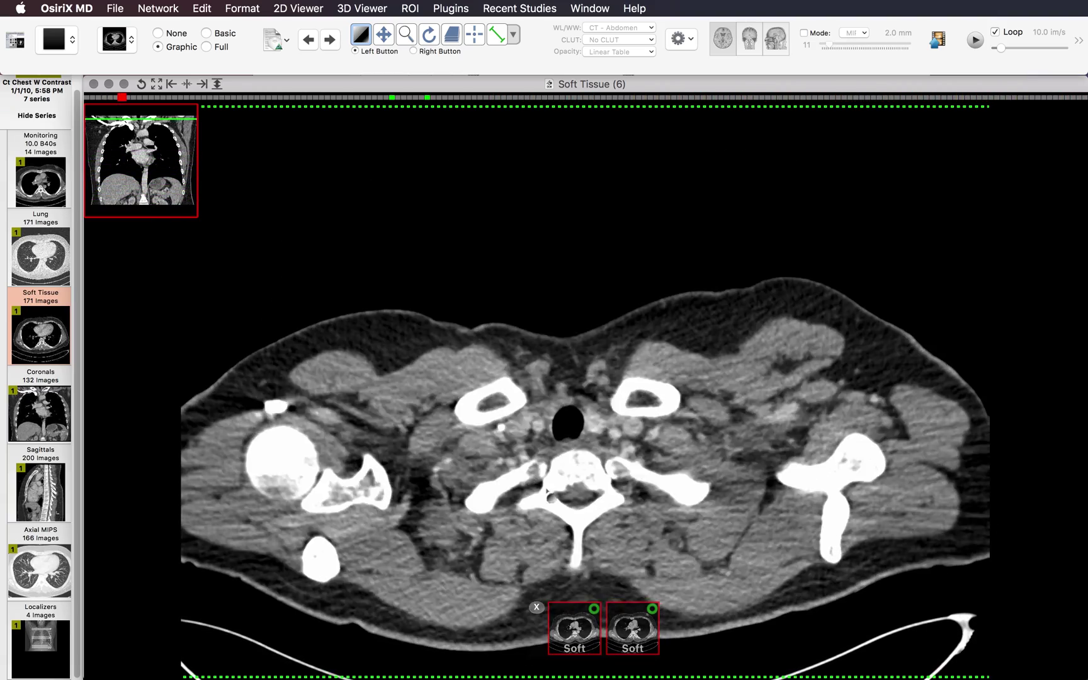
{"action": "scroll", "coordinate": [548, 494], "scroll_direction": "up", "scroll_amount": 20}
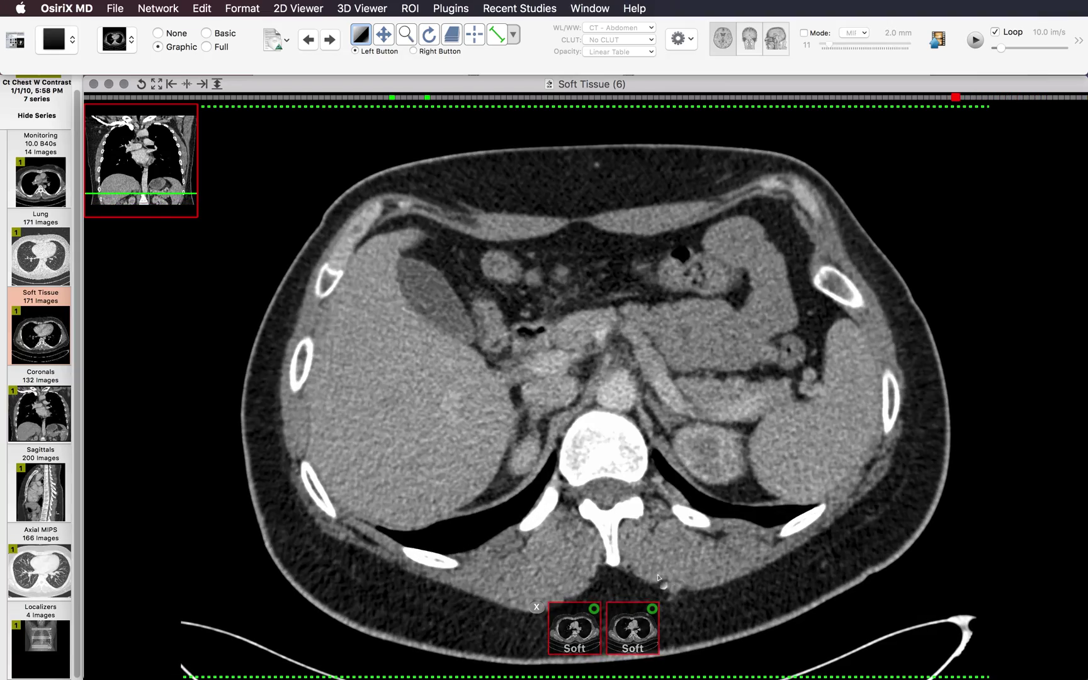
{"action": "scroll", "coordinate": [658, 578], "scroll_direction": "up", "scroll_amount": 20}
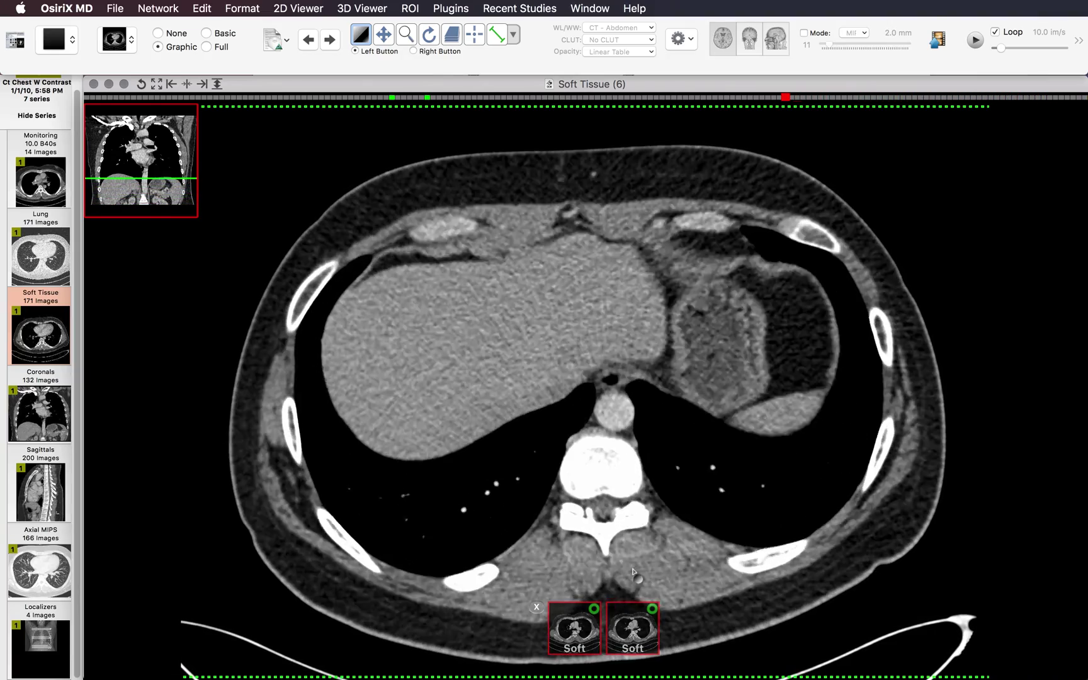
{"action": "scroll", "coordinate": [634, 572], "scroll_direction": "up", "scroll_amount": 20}
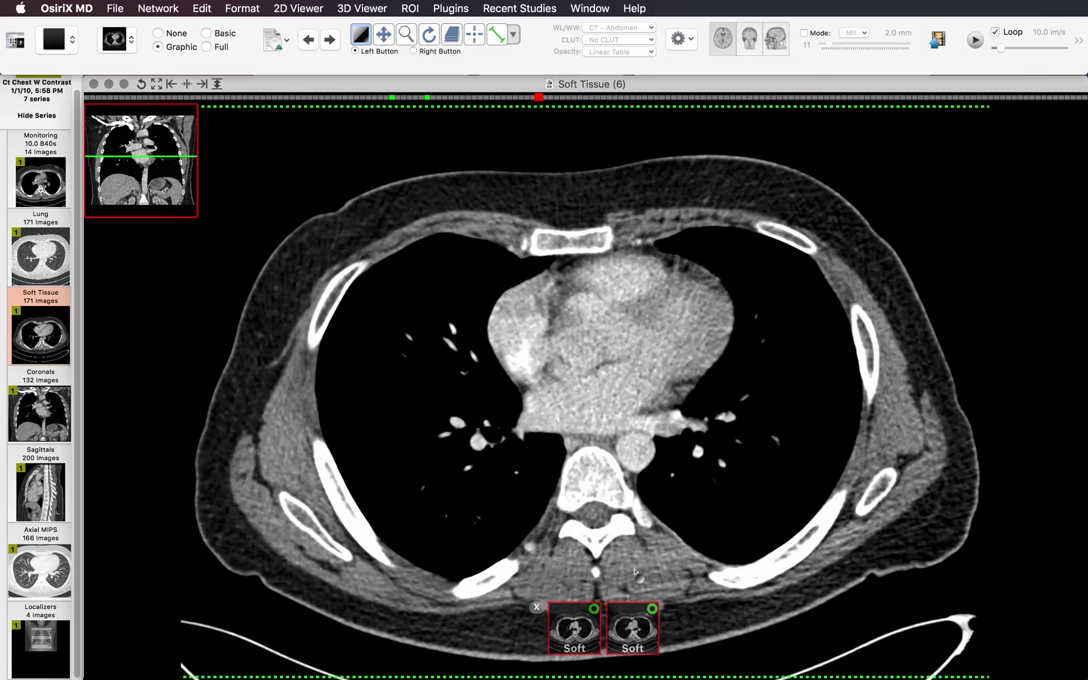
{"action": "scroll", "coordinate": [636, 571], "scroll_direction": "up", "scroll_amount": 20}
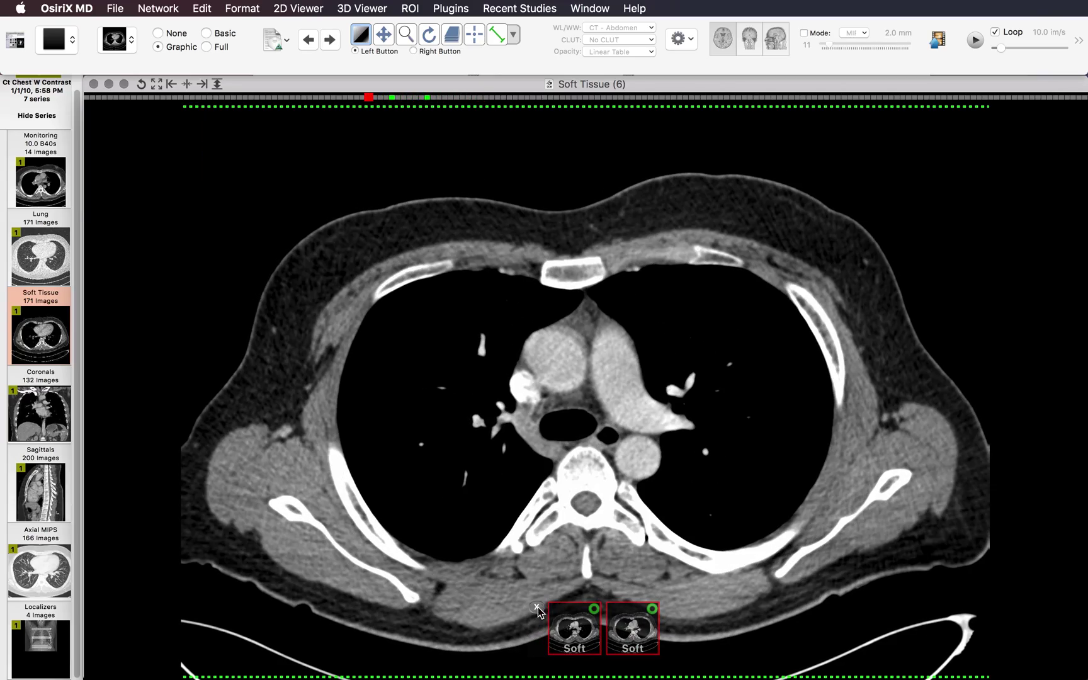
{"action": "scroll", "coordinate": [627, 574], "scroll_direction": "up", "scroll_amount": 17}
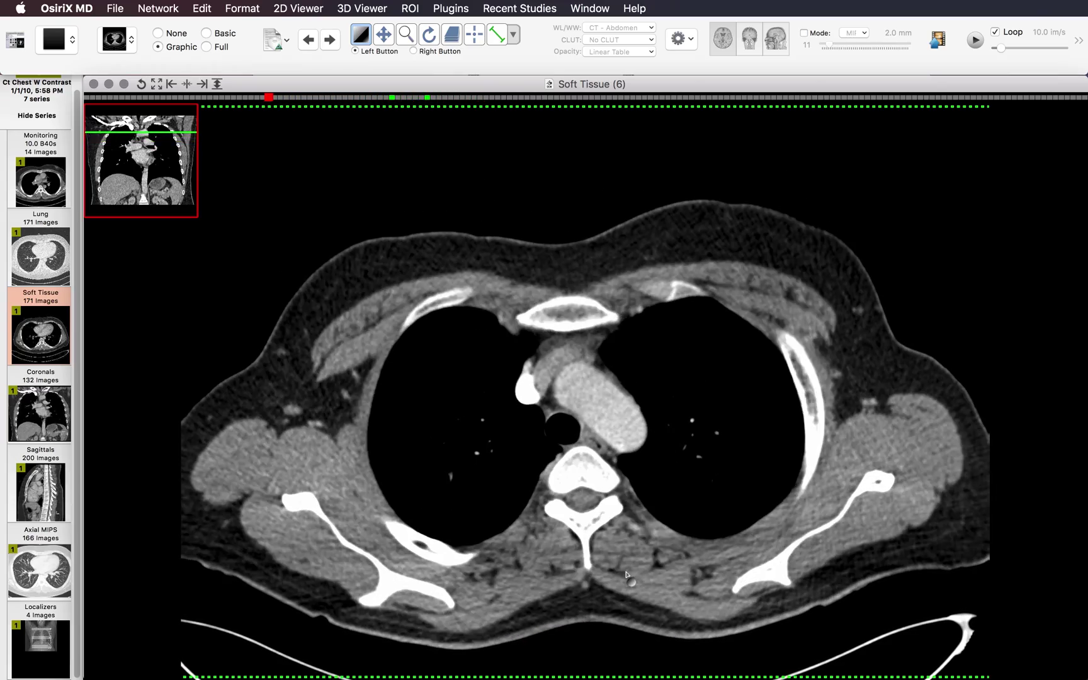
{"action": "scroll", "coordinate": [627, 574], "scroll_direction": "up", "scroll_amount": 20}
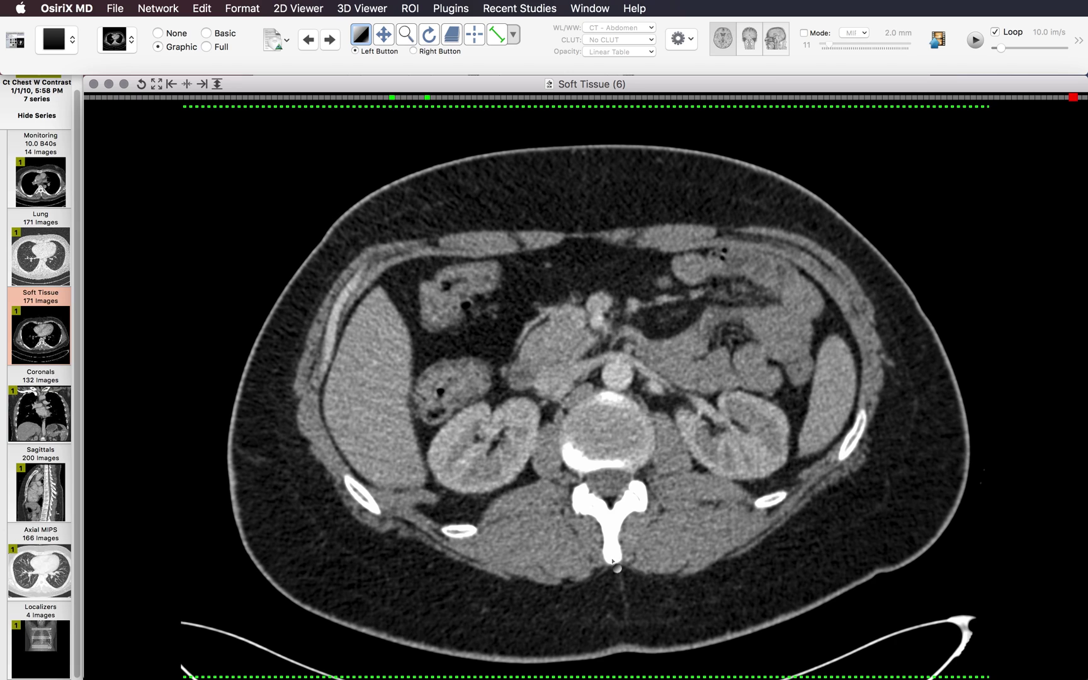
{"action": "key", "text": "super+Tab"}
Step: Bring up the Lung series and page from the lung apices down through the chest
{"action": "left_click", "coordinate": [29, 261]}
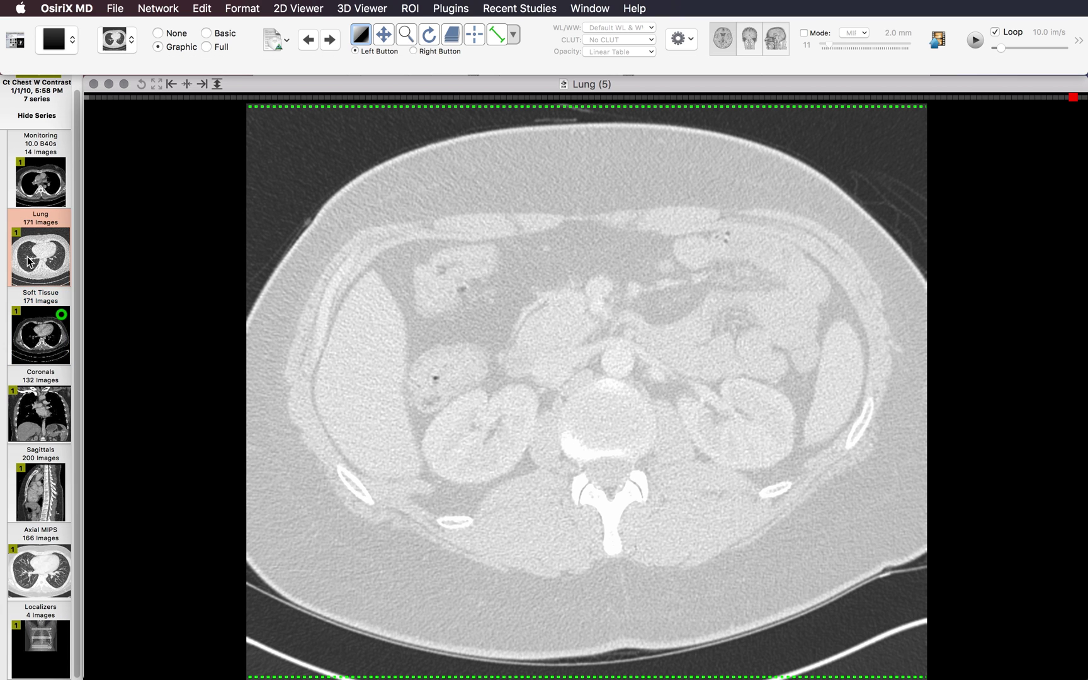
{"action": "scroll", "coordinate": [376, 269], "scroll_direction": "up", "scroll_amount": 2}
{"action": "scroll", "coordinate": [376, 270], "scroll_direction": "down", "scroll_amount": 3}
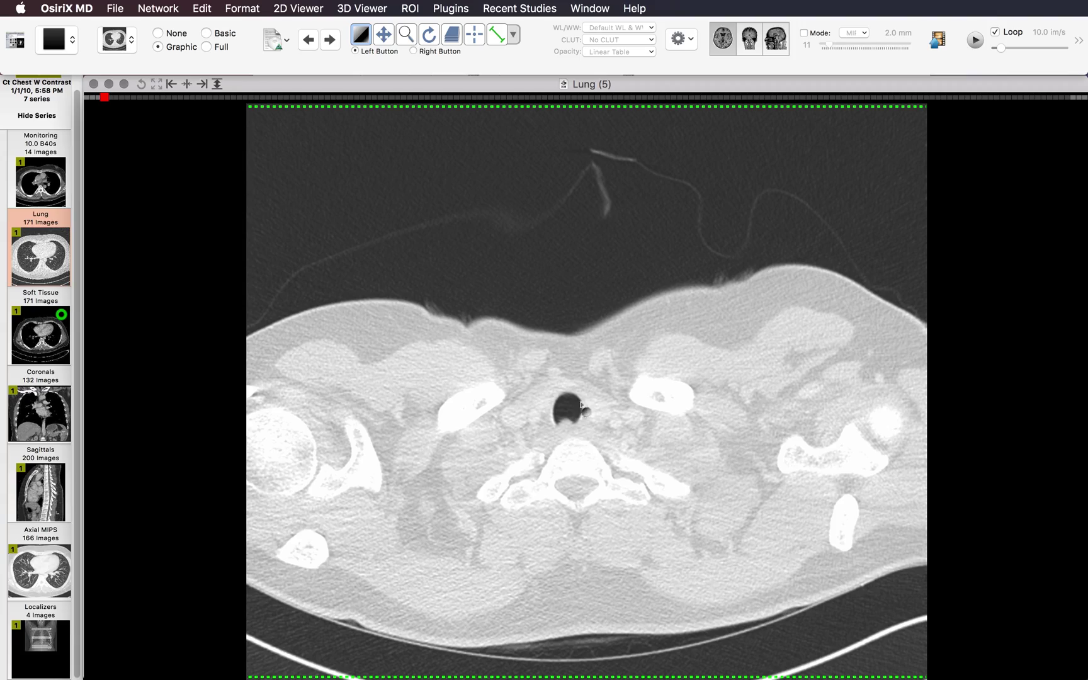
{"action": "scroll", "coordinate": [569, 410], "scroll_direction": "down", "scroll_amount": 15}
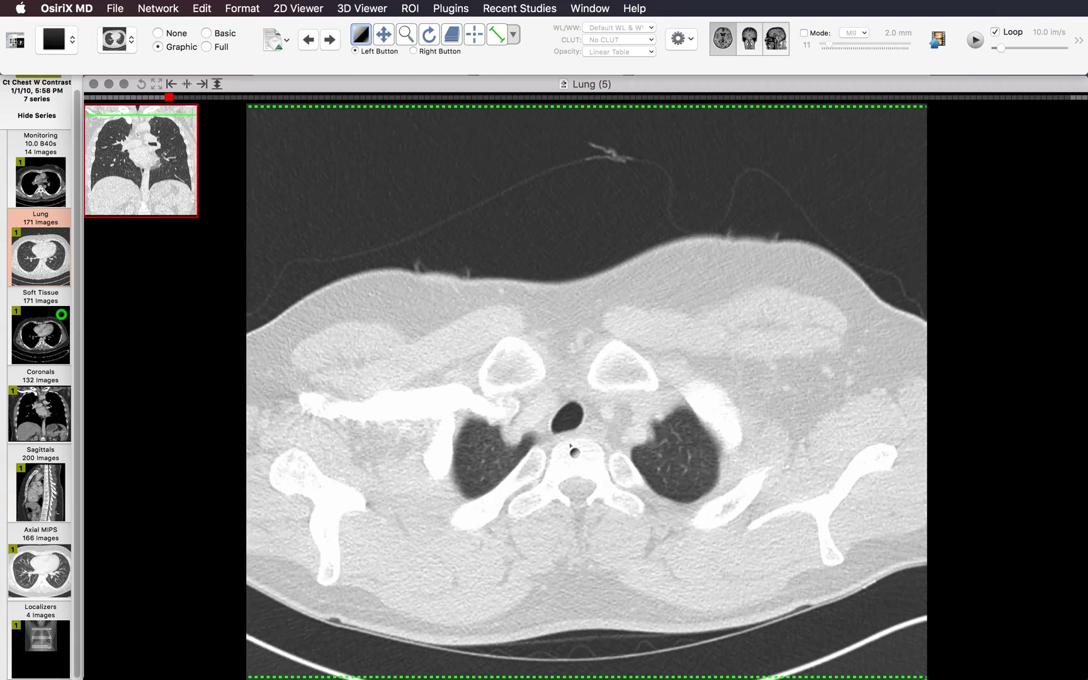
{"action": "scroll", "coordinate": [570, 446], "scroll_direction": "down", "scroll_amount": 11}
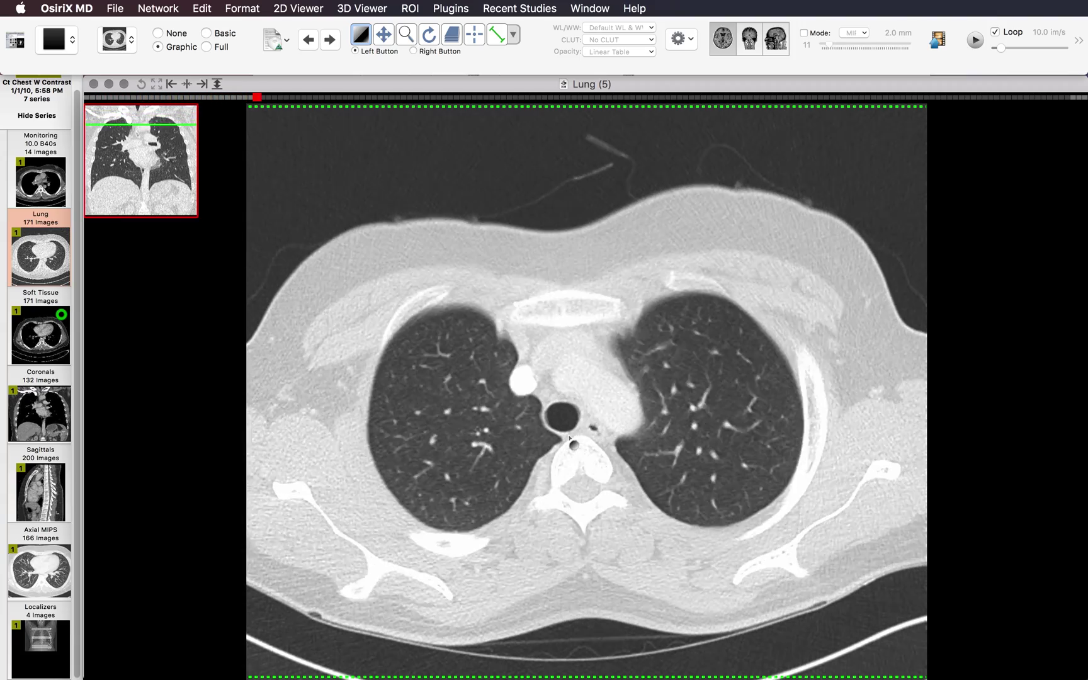
{"action": "scroll", "coordinate": [569, 439], "scroll_direction": "down", "scroll_amount": 12}
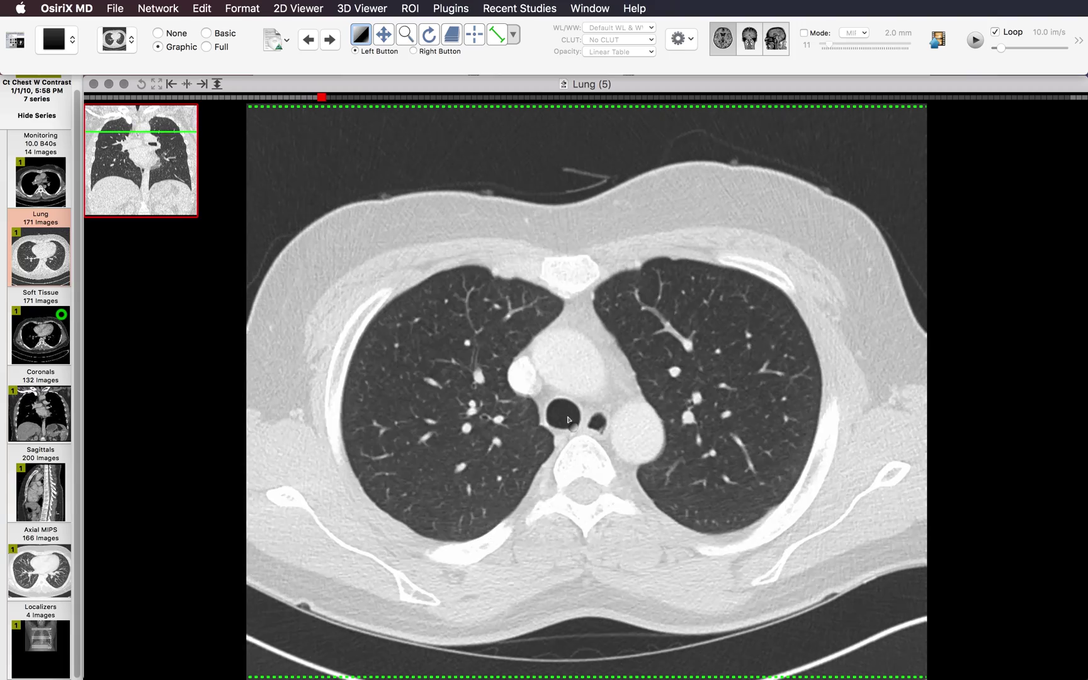
{"action": "scroll", "coordinate": [565, 421], "scroll_direction": "down", "scroll_amount": 3}
{"action": "scroll", "coordinate": [554, 421], "scroll_direction": "down", "scroll_amount": 4}
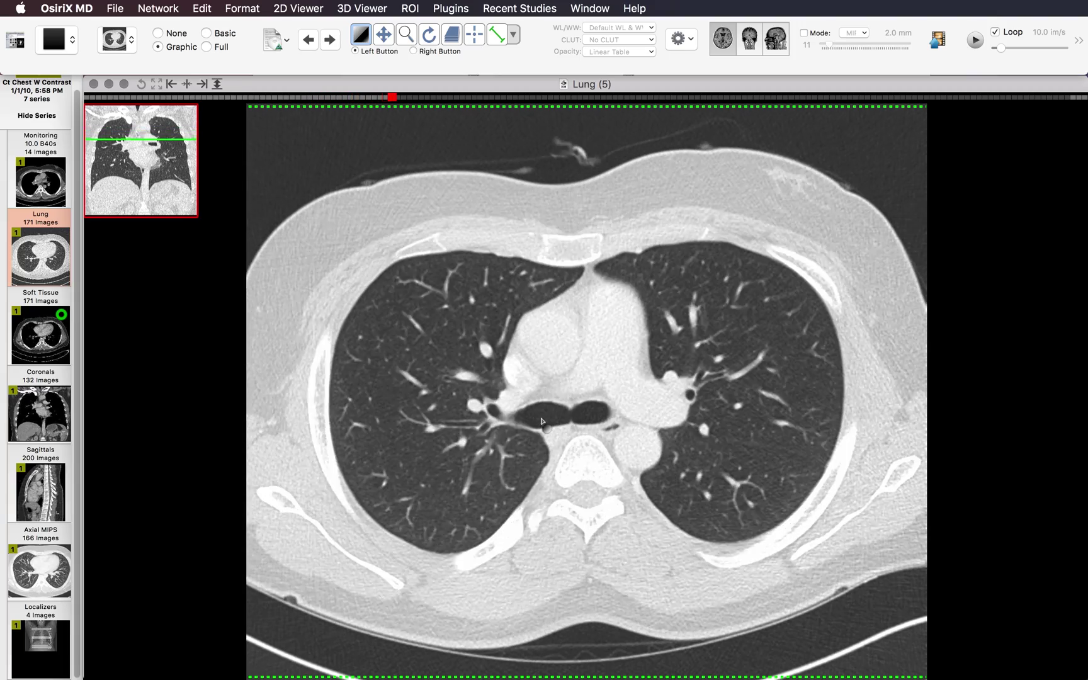
{"action": "scroll", "coordinate": [509, 421], "scroll_direction": "up", "scroll_amount": 2}
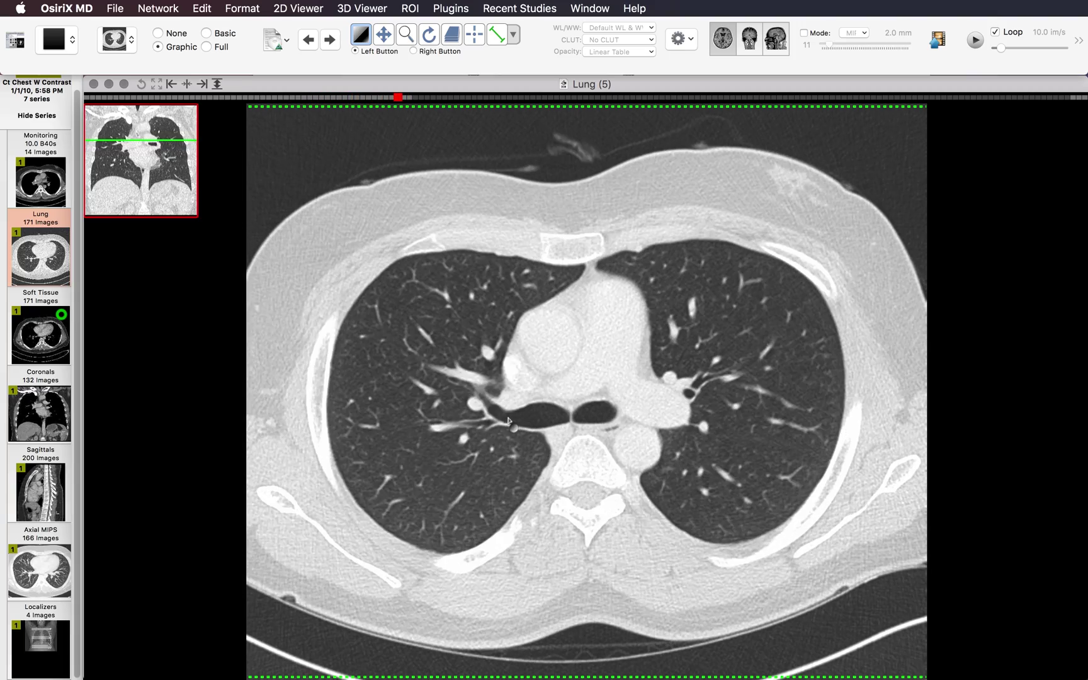
{"action": "scroll", "coordinate": [495, 417], "scroll_direction": "up", "scroll_amount": 9}
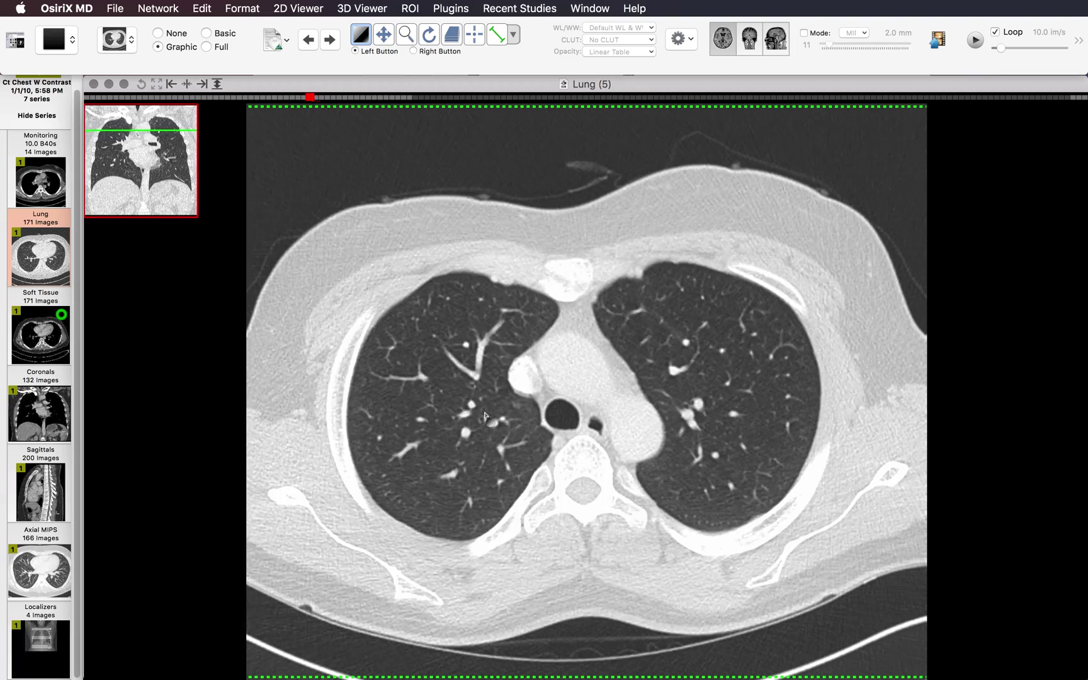
{"action": "scroll", "coordinate": [485, 439], "scroll_direction": "down", "scroll_amount": 7}
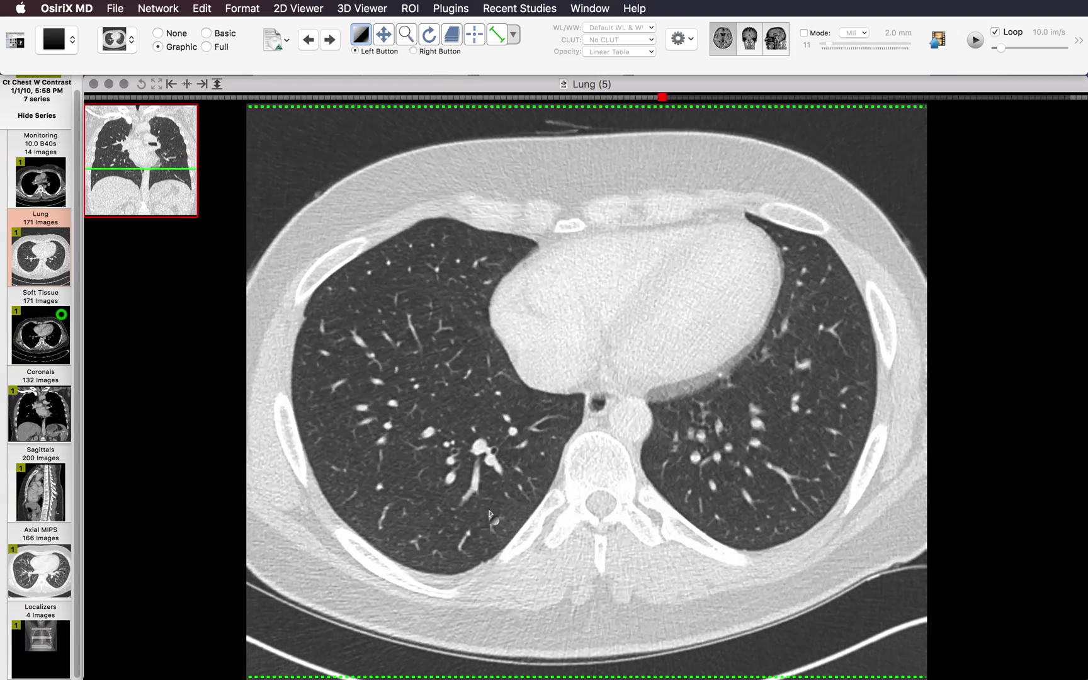
{"action": "scroll", "coordinate": [489, 515], "scroll_direction": "down", "scroll_amount": 5}
{"action": "scroll", "coordinate": [616, 516], "scroll_direction": "up", "scroll_amount": 10}
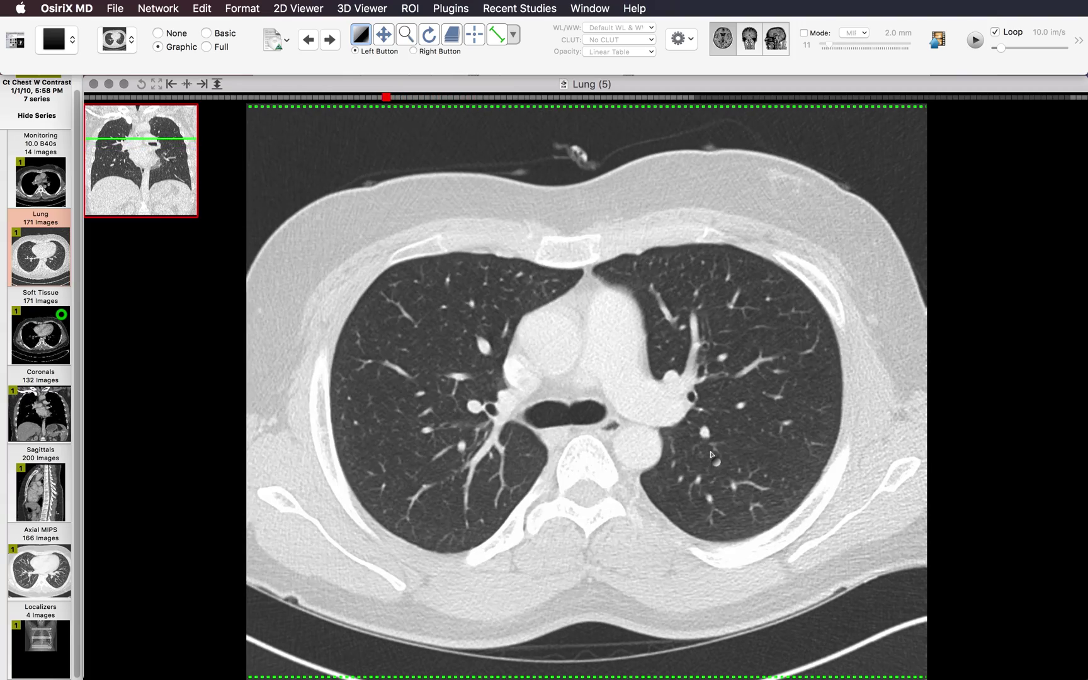
{"action": "scroll", "coordinate": [711, 454], "scroll_direction": "up", "scroll_amount": 16}
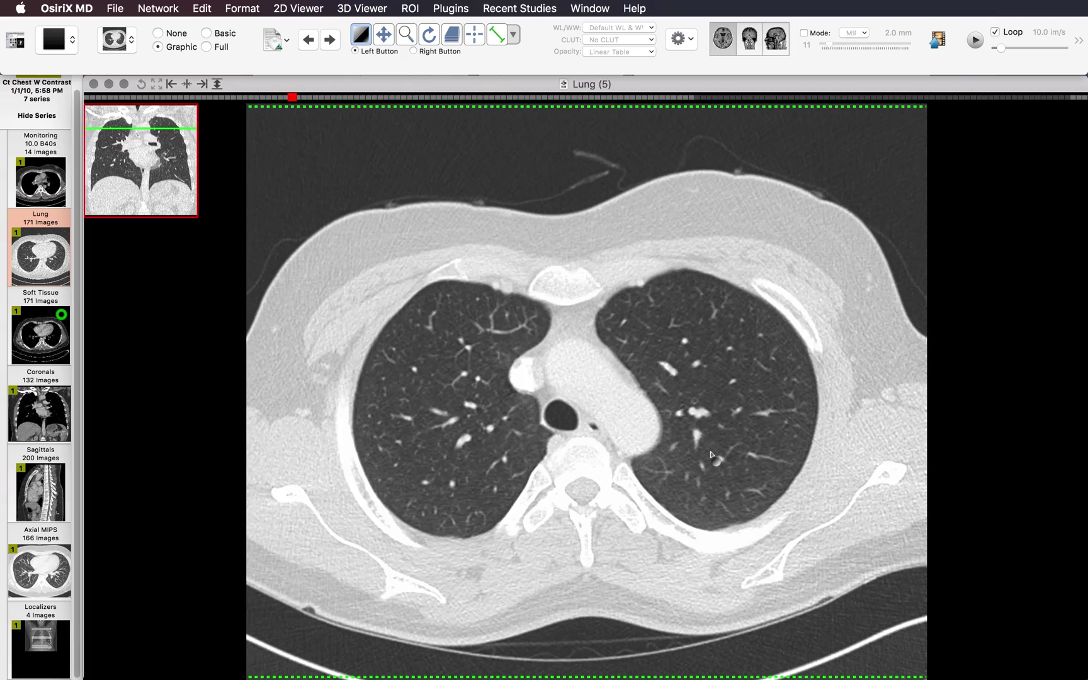
{"action": "scroll", "coordinate": [712, 454], "scroll_direction": "up", "scroll_amount": 4}
{"action": "scroll", "coordinate": [712, 454], "scroll_direction": "down", "scroll_amount": 20}
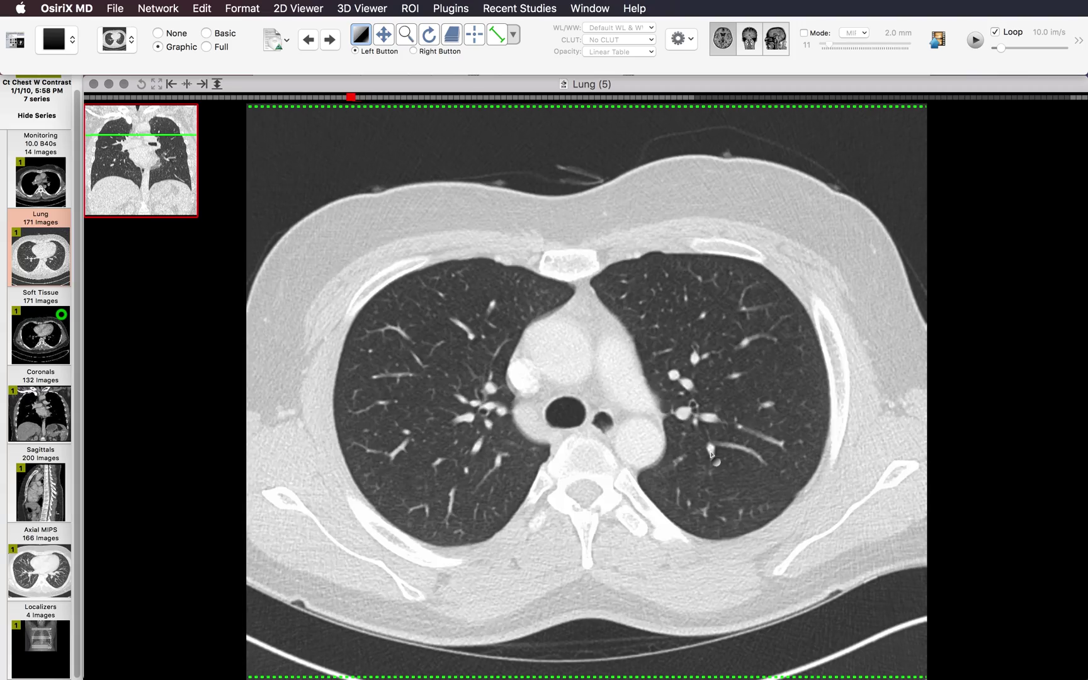
{"action": "scroll", "coordinate": [704, 455], "scroll_direction": "down", "scroll_amount": 6}
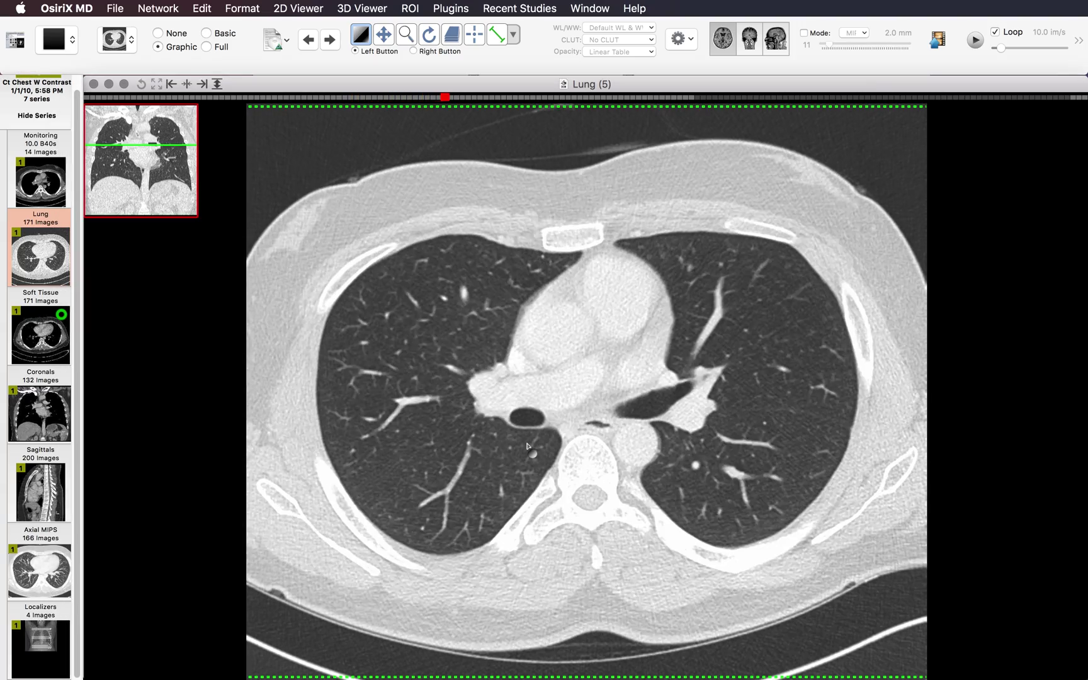
Step: Continue paging the Lung slices down into the upper abdomen
{"action": "scroll", "coordinate": [527, 447], "scroll_direction": "up", "scroll_amount": 18}
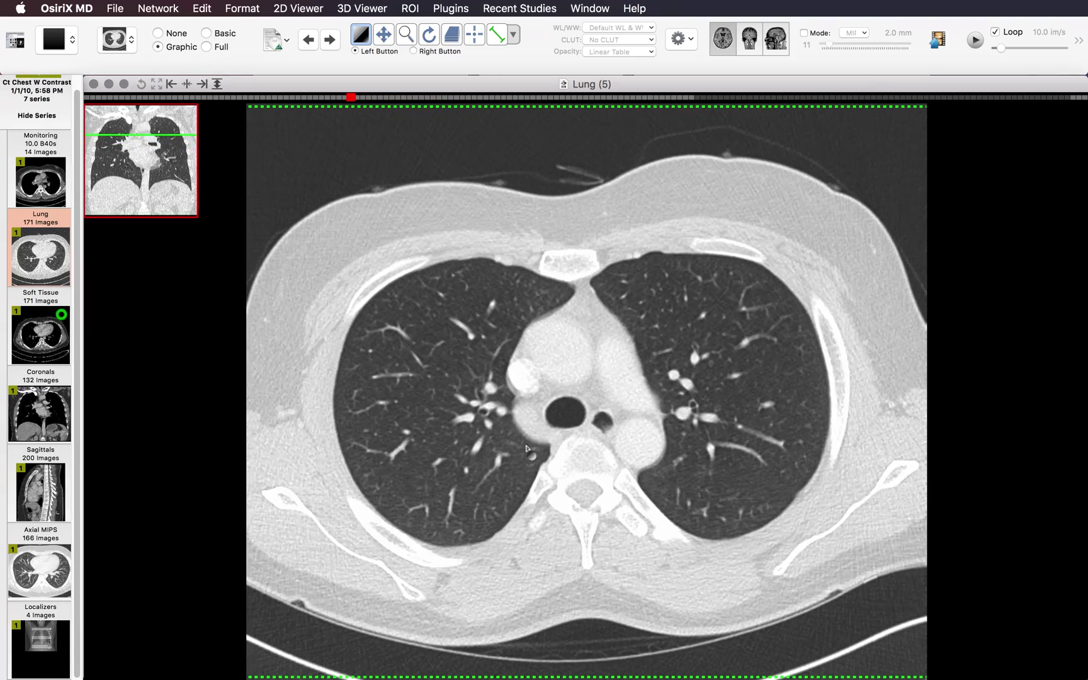
{"action": "scroll", "coordinate": [538, 461], "scroll_direction": "up", "scroll_amount": 18}
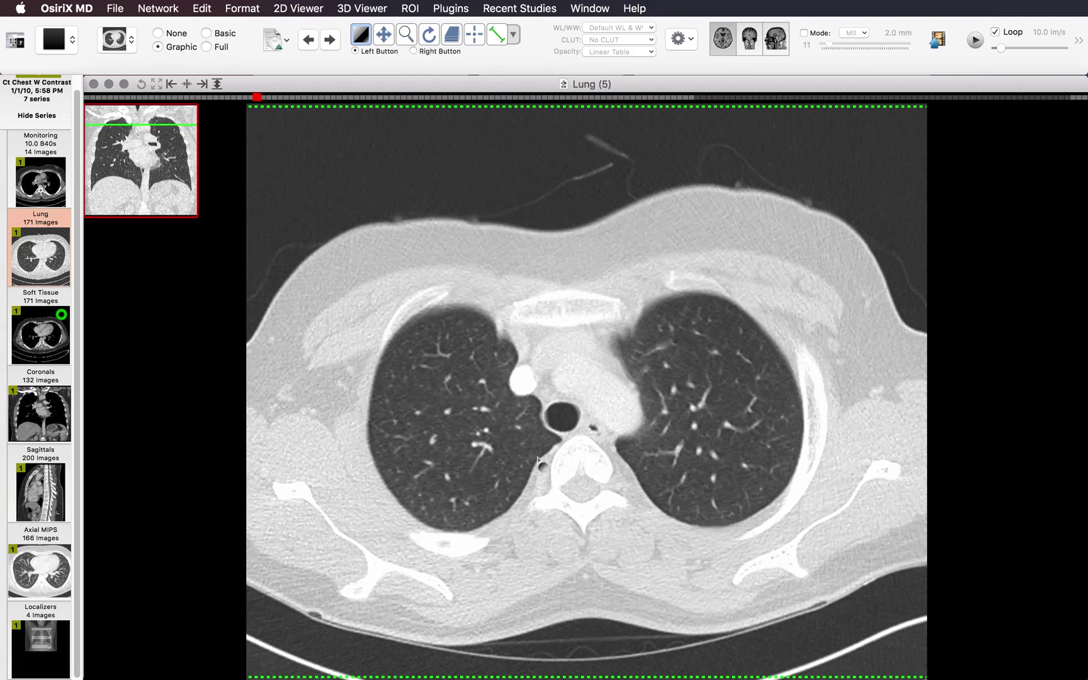
{"action": "scroll", "coordinate": [539, 461], "scroll_direction": "up", "scroll_amount": 8}
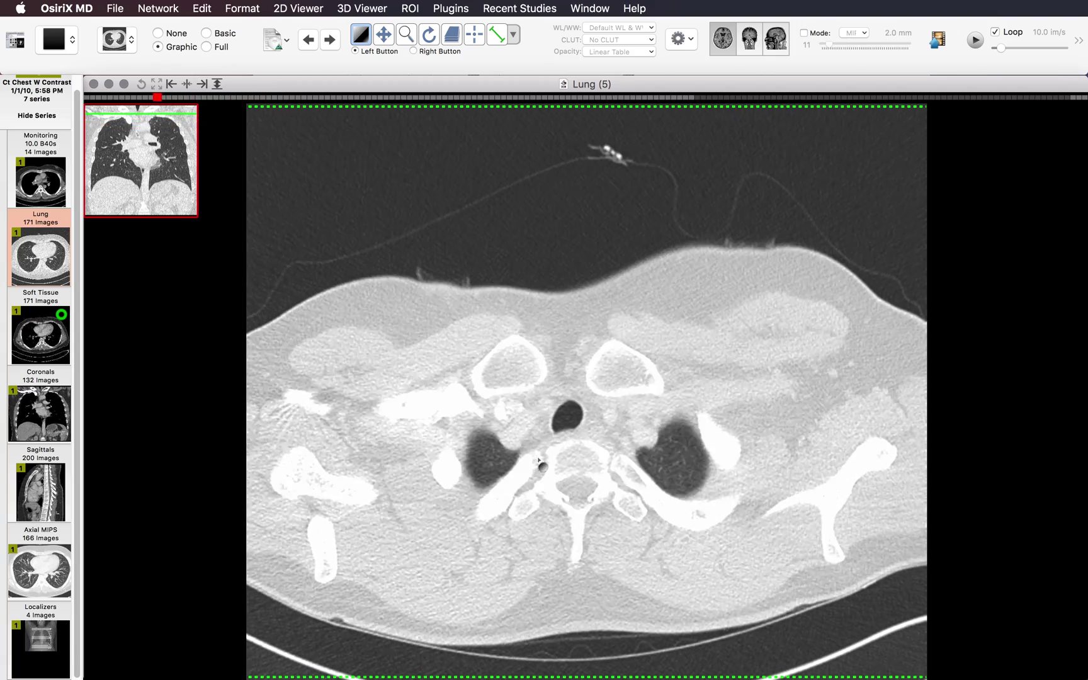
{"action": "scroll", "coordinate": [538, 460], "scroll_direction": "down", "scroll_amount": 10}
{"action": "scroll", "coordinate": [538, 460], "scroll_direction": "down", "scroll_amount": 15}
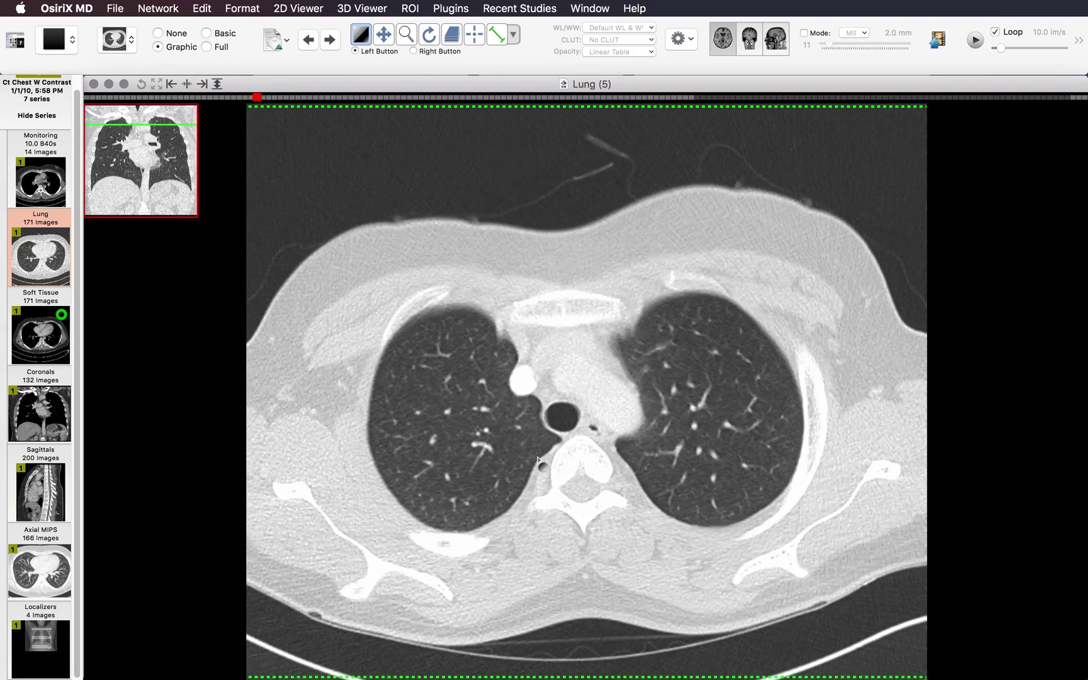
{"action": "scroll", "coordinate": [538, 460], "scroll_direction": "down", "scroll_amount": 16}
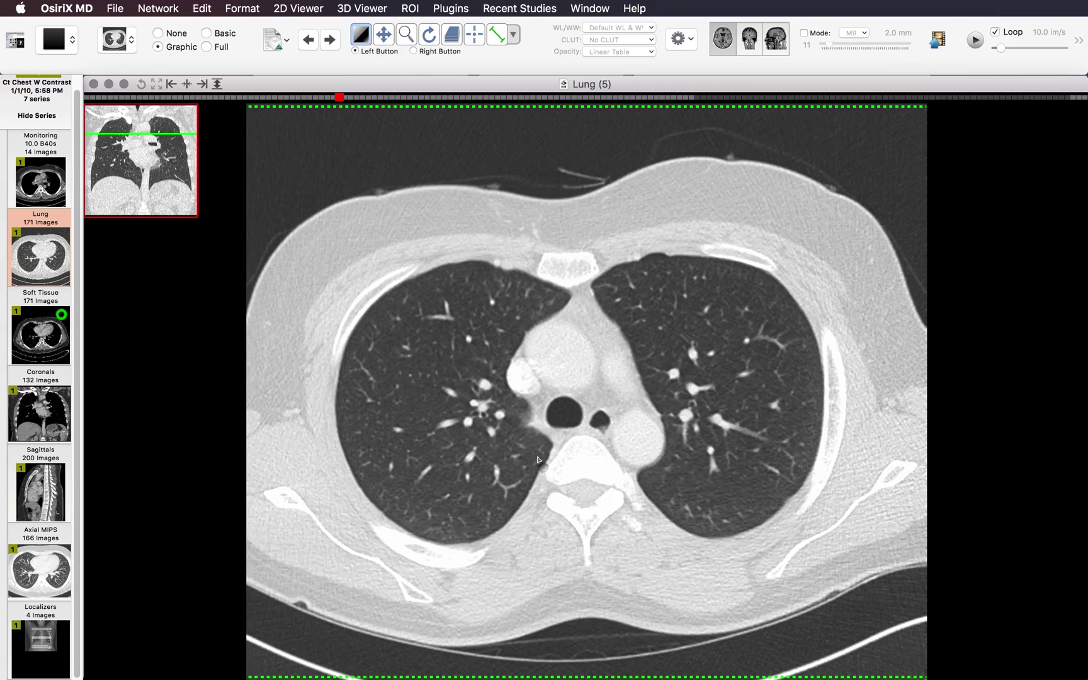
{"action": "scroll", "coordinate": [538, 460], "scroll_direction": "down", "scroll_amount": 19}
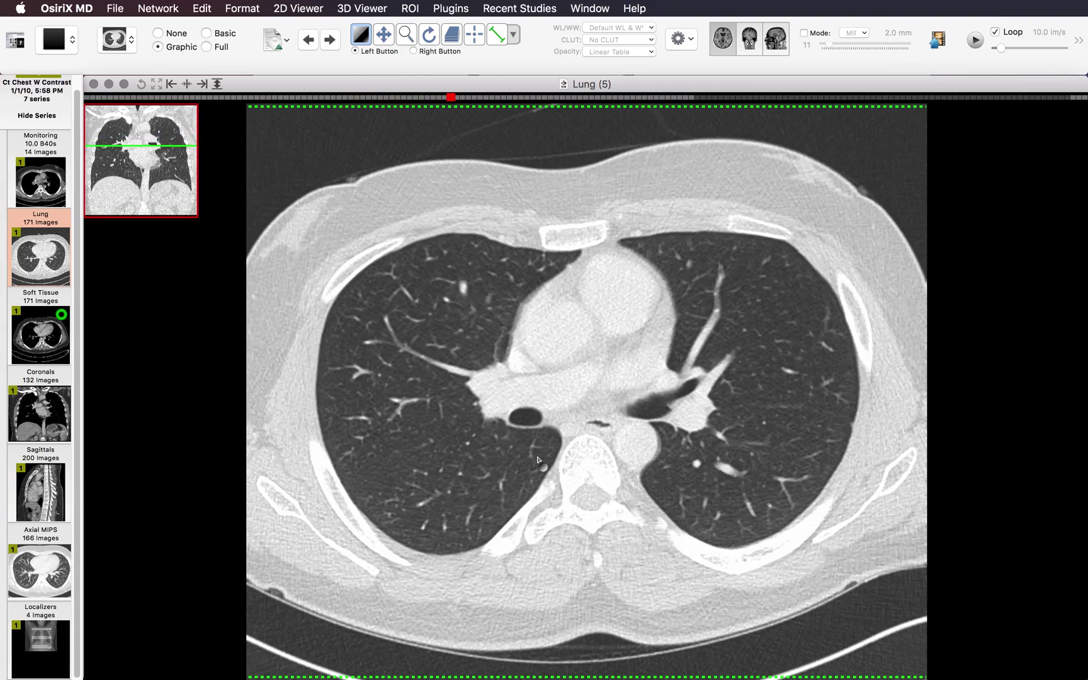
{"action": "scroll", "coordinate": [539, 460], "scroll_direction": "down", "scroll_amount": 8}
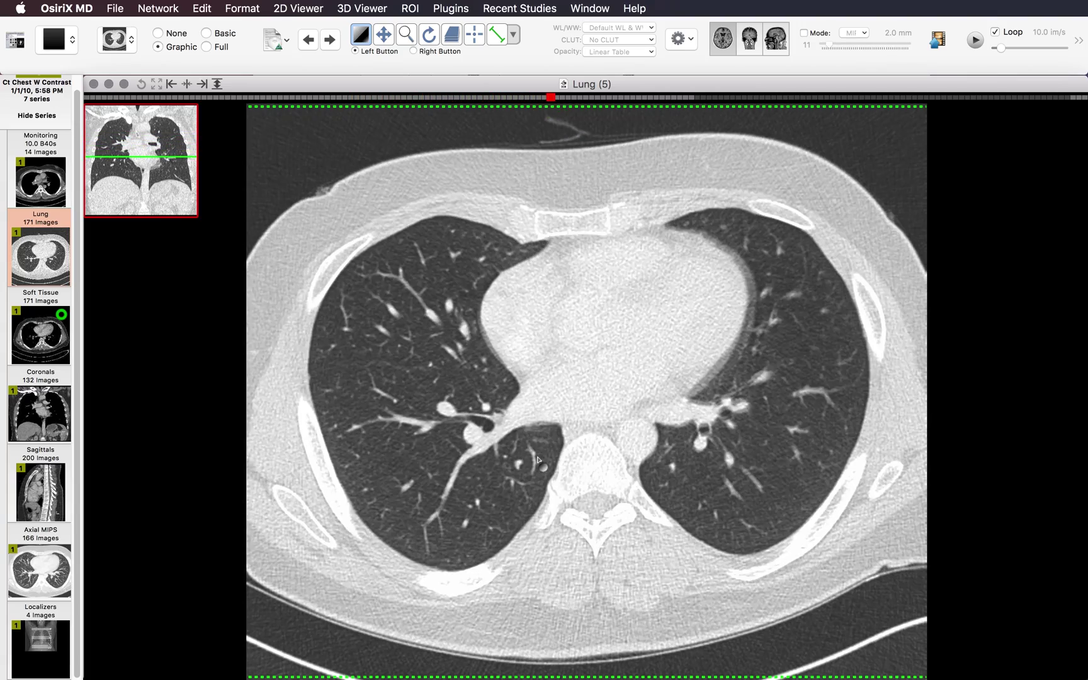
{"action": "scroll", "coordinate": [538, 461], "scroll_direction": "down", "scroll_amount": 5}
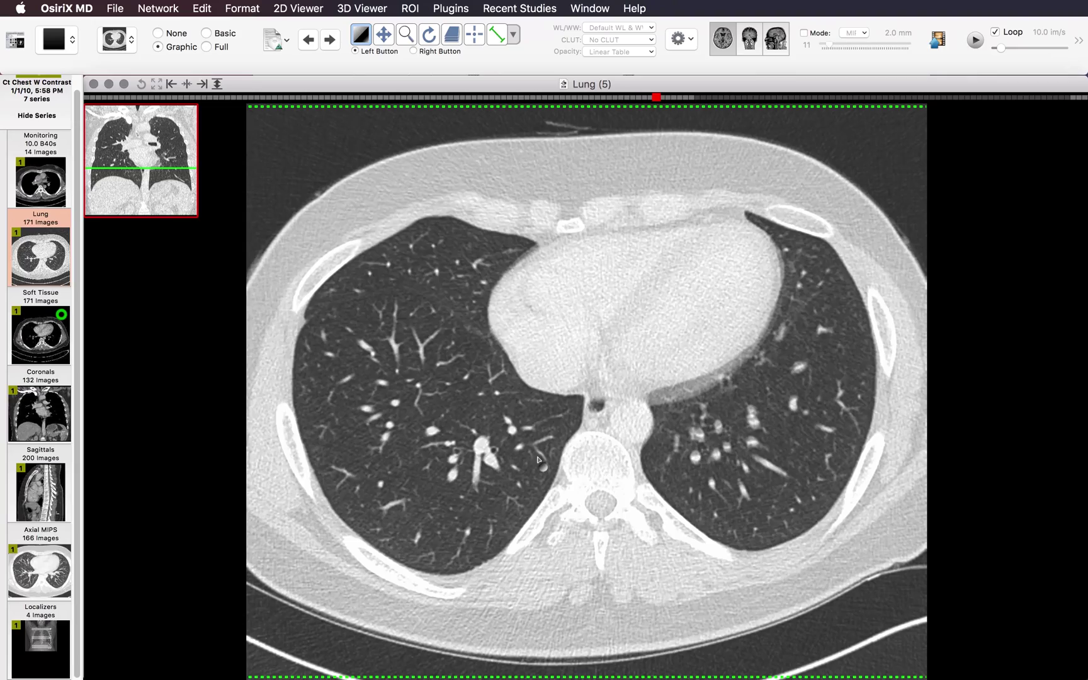
{"action": "scroll", "coordinate": [539, 460], "scroll_direction": "down", "scroll_amount": 17}
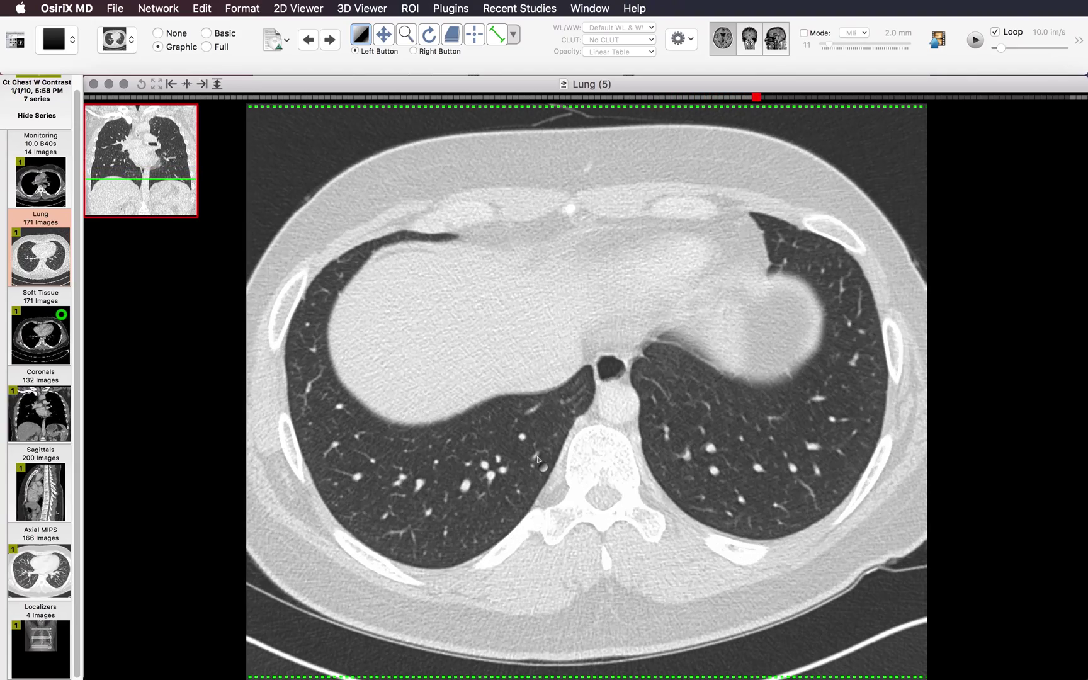
{"action": "scroll", "coordinate": [539, 460], "scroll_direction": "down", "scroll_amount": 20}
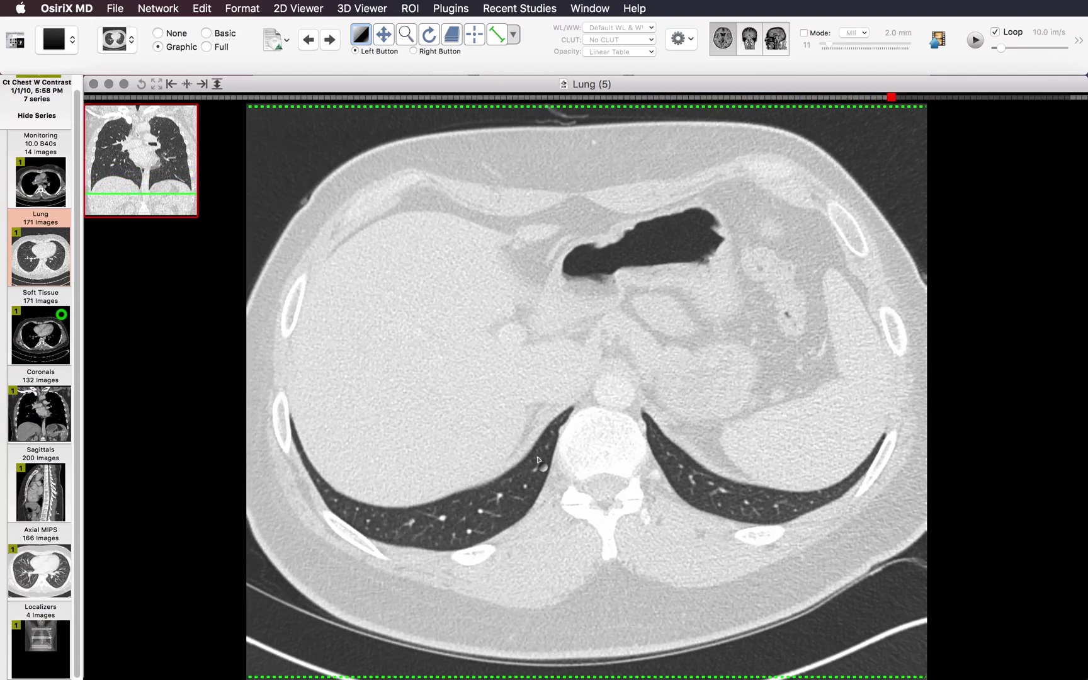
{"action": "scroll", "coordinate": [538, 460], "scroll_direction": "down", "scroll_amount": 19}
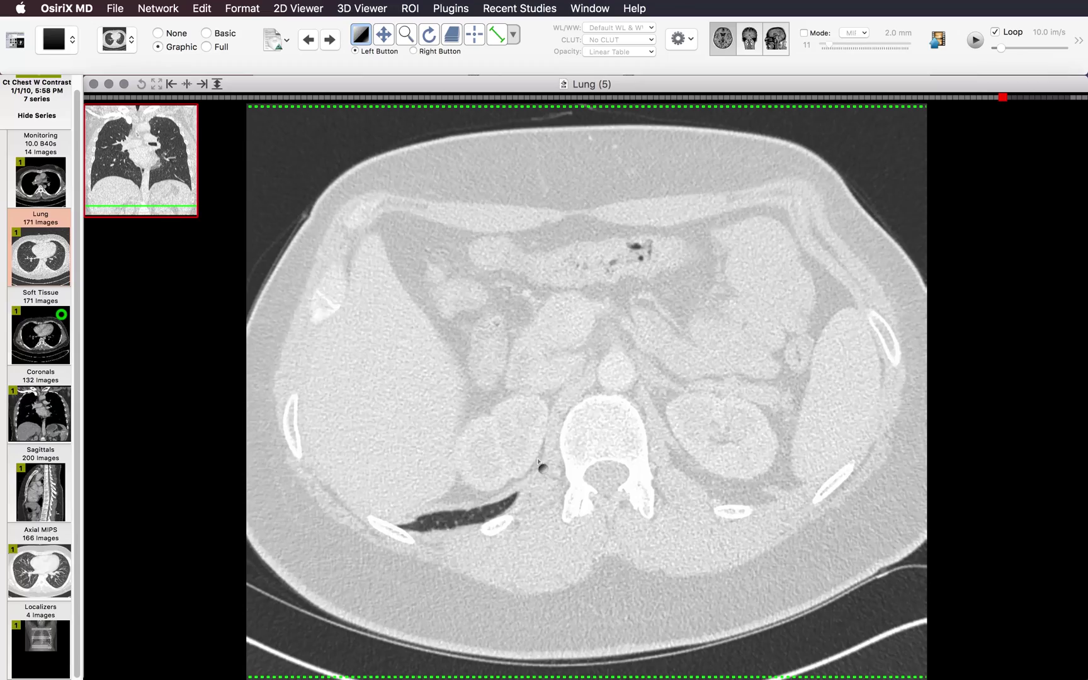
{"action": "scroll", "coordinate": [538, 461], "scroll_direction": "down", "scroll_amount": 8}
Step: Scroll back up to an upper-chest slice through the aortic arch and upper lobes
{"action": "scroll", "coordinate": [602, 488], "scroll_direction": "up", "scroll_amount": 7}
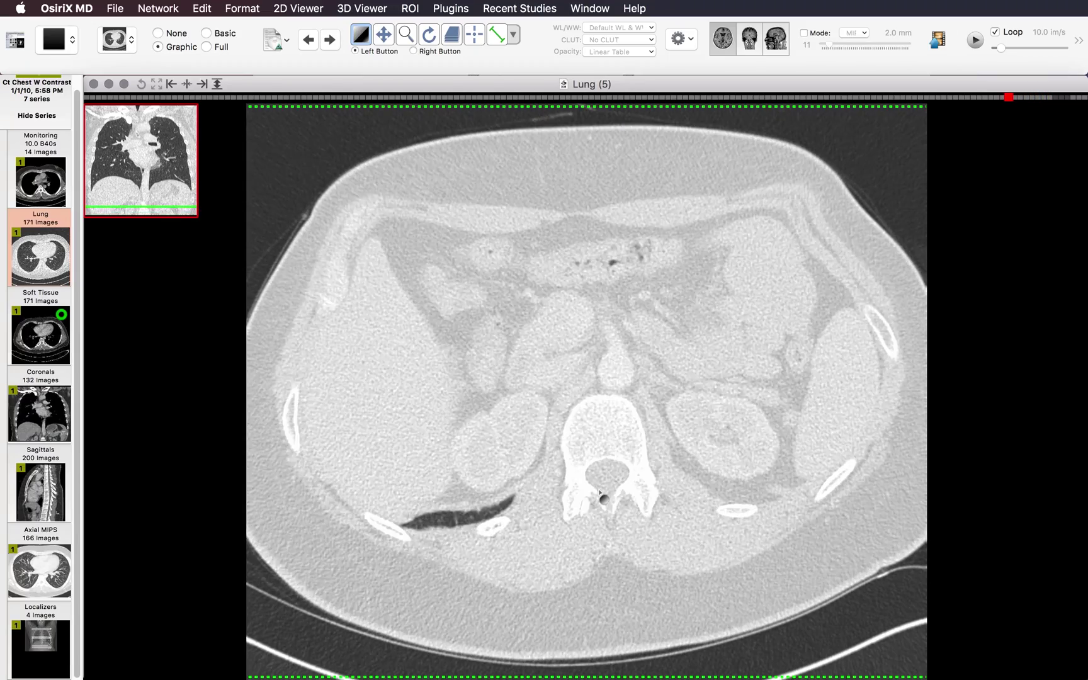
{"action": "scroll", "coordinate": [600, 492], "scroll_direction": "up", "scroll_amount": 13}
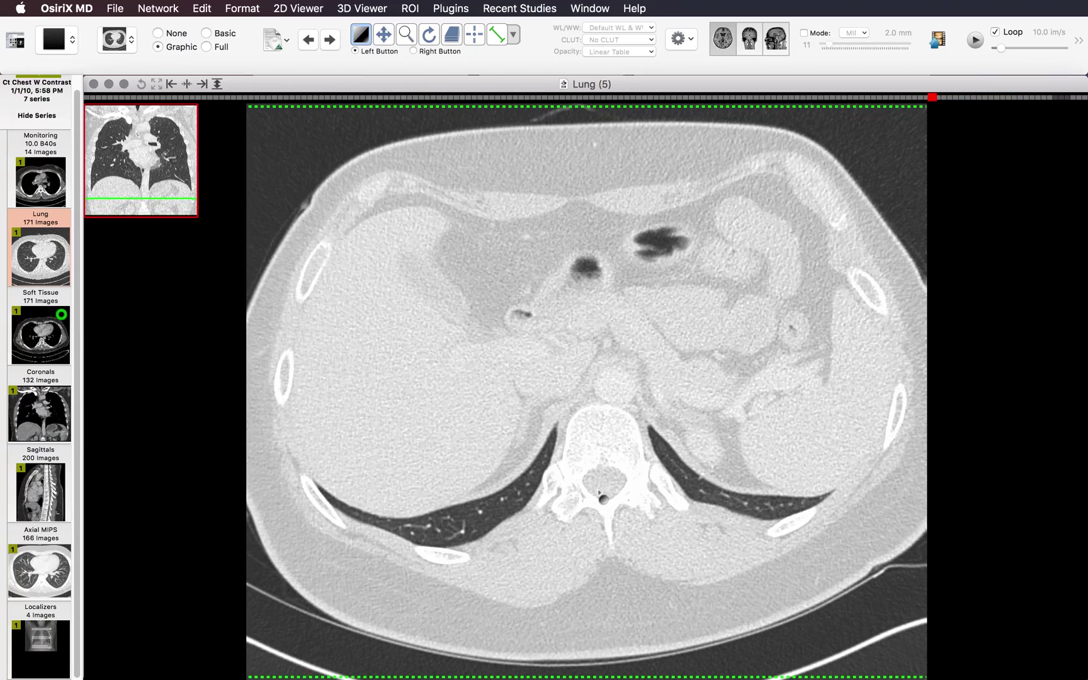
{"action": "scroll", "coordinate": [600, 493], "scroll_direction": "up", "scroll_amount": 16}
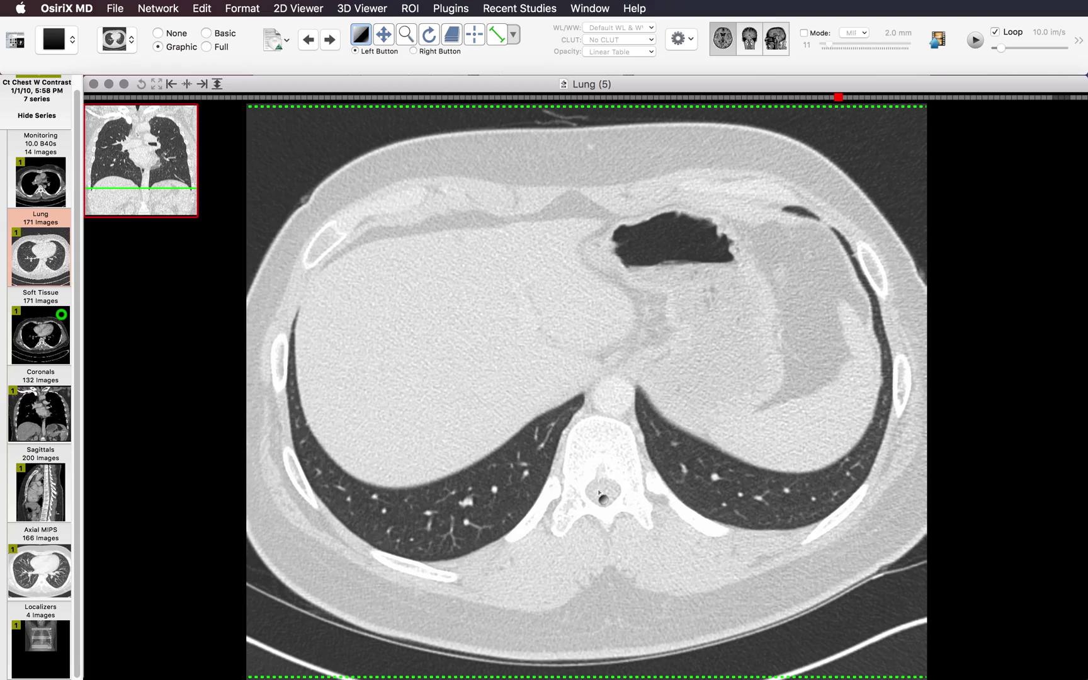
{"action": "scroll", "coordinate": [600, 493], "scroll_direction": "up", "scroll_amount": 20}
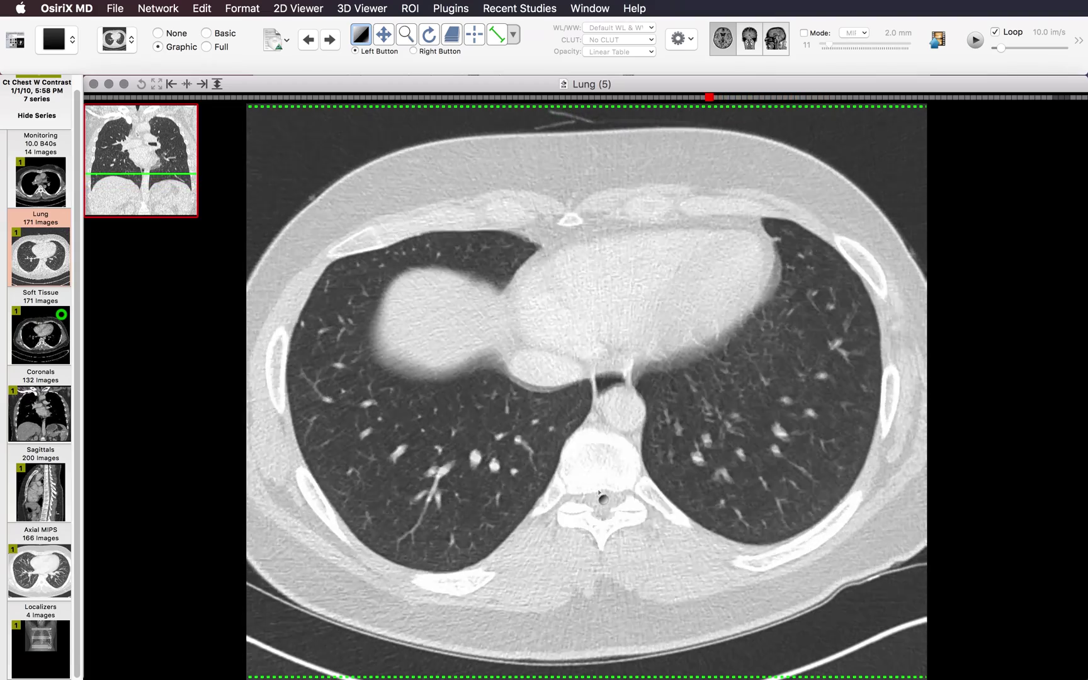
{"action": "scroll", "coordinate": [600, 493], "scroll_direction": "up", "scroll_amount": 20}
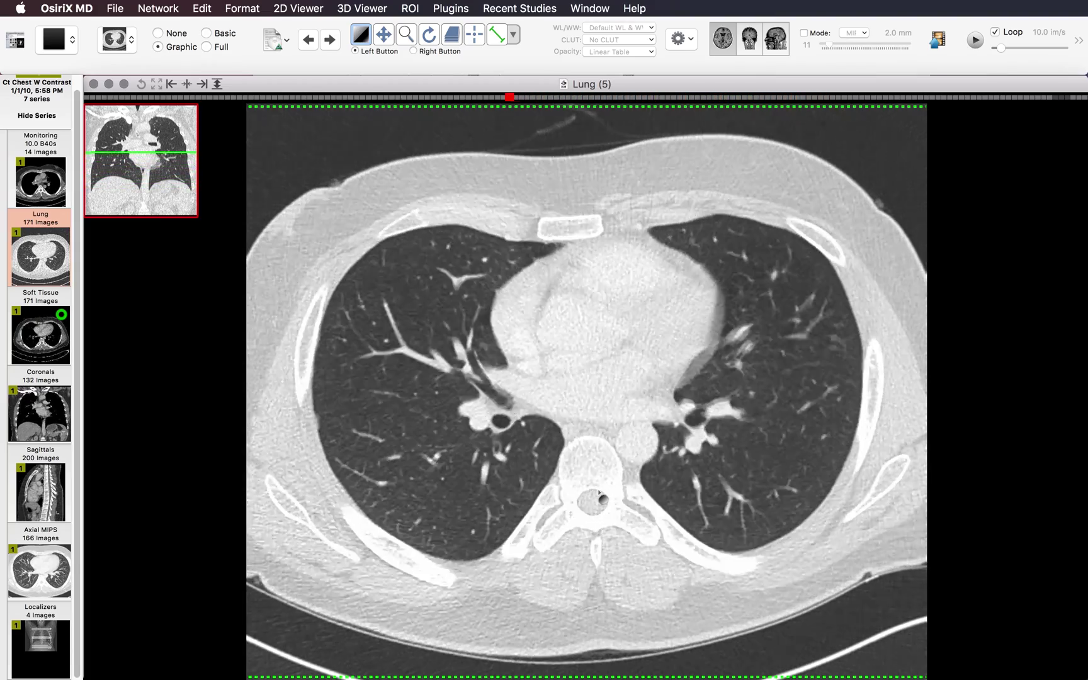
{"action": "scroll", "coordinate": [600, 494], "scroll_direction": "up", "scroll_amount": 20}
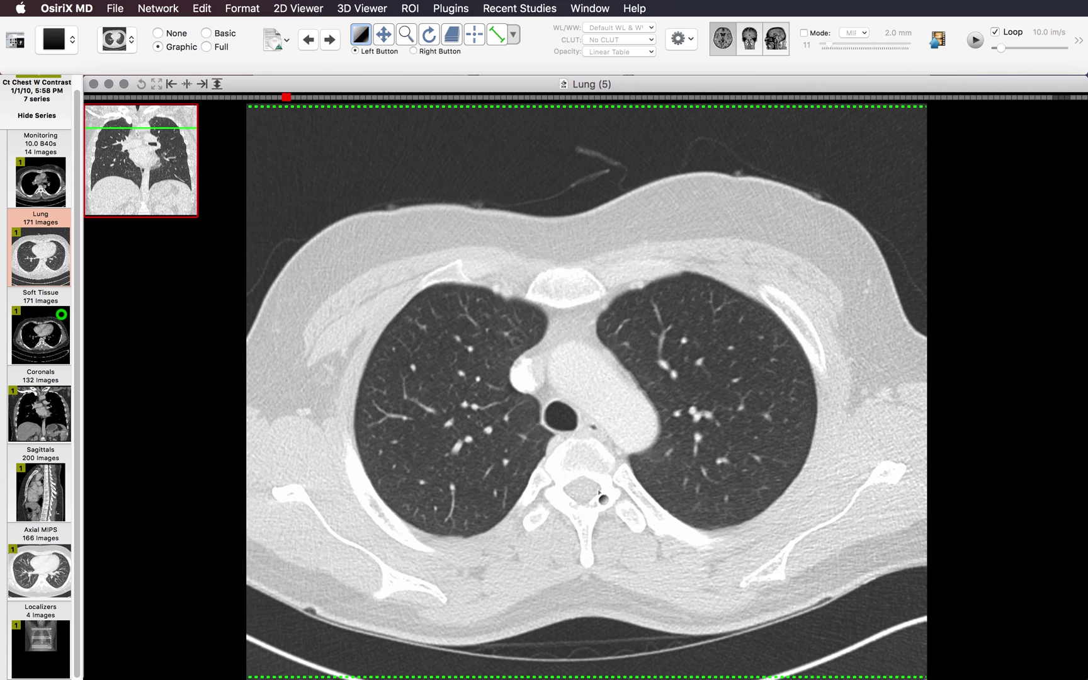
{"action": "scroll", "coordinate": [599, 493], "scroll_direction": "up", "scroll_amount": 20}
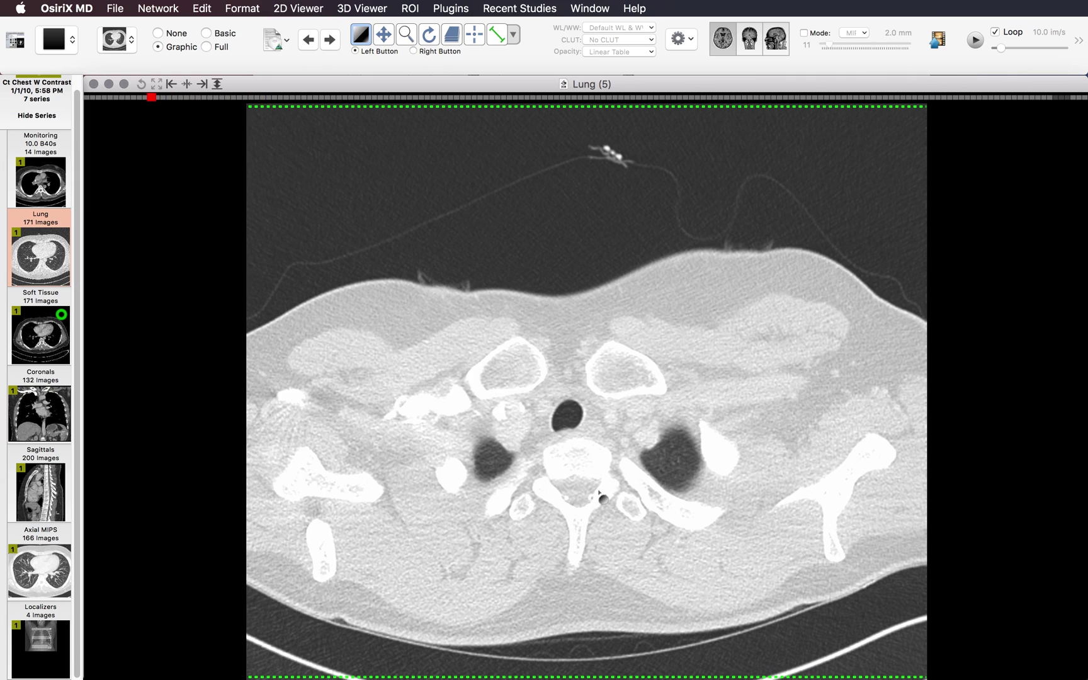
{"action": "scroll", "coordinate": [599, 493], "scroll_direction": "down", "scroll_amount": 1}
{"action": "scroll", "coordinate": [597, 466], "scroll_direction": "up", "scroll_amount": 1}
{"action": "scroll", "coordinate": [597, 466], "scroll_direction": "down", "scroll_amount": 3}
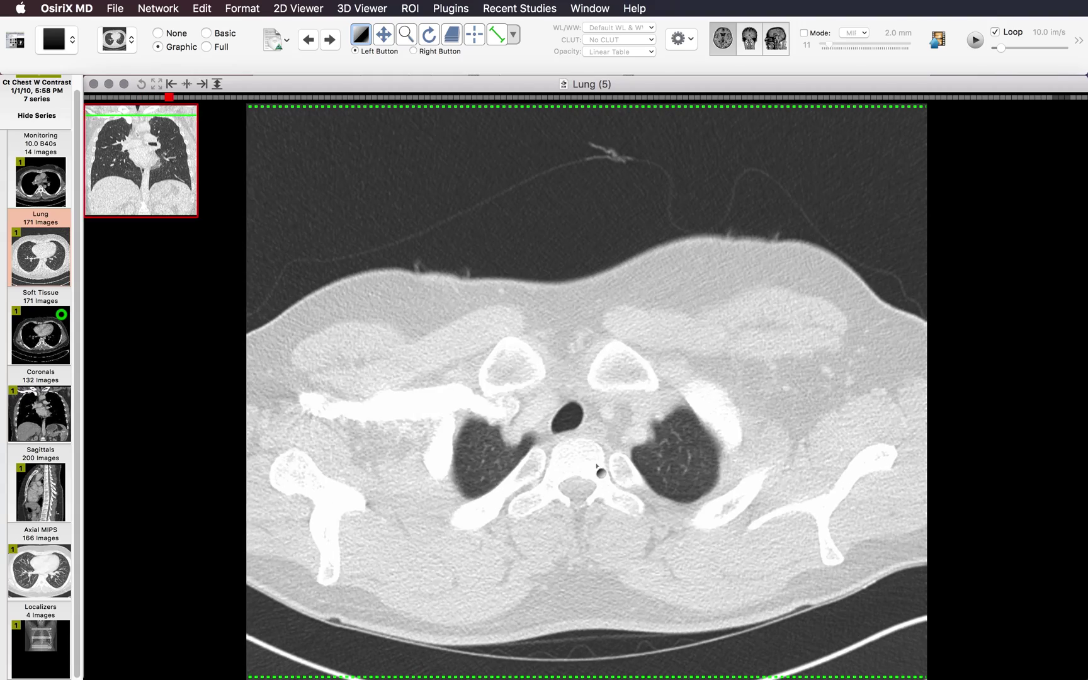
{"action": "scroll", "coordinate": [597, 466], "scroll_direction": "down", "scroll_amount": 5}
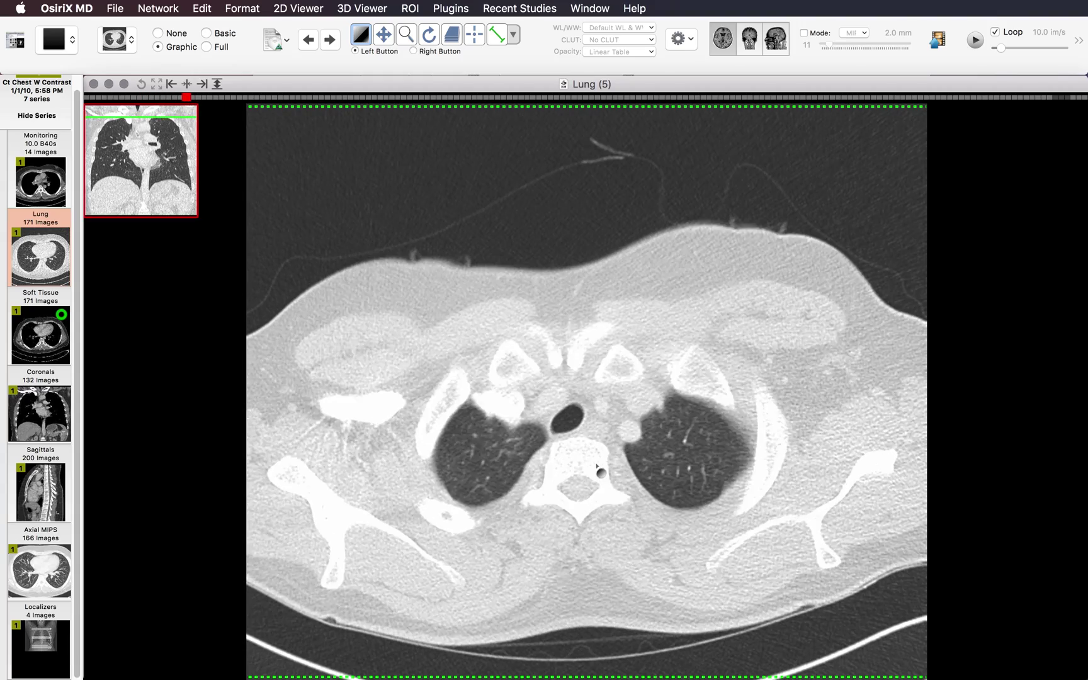
{"action": "scroll", "coordinate": [597, 466], "scroll_direction": "down", "scroll_amount": 5}
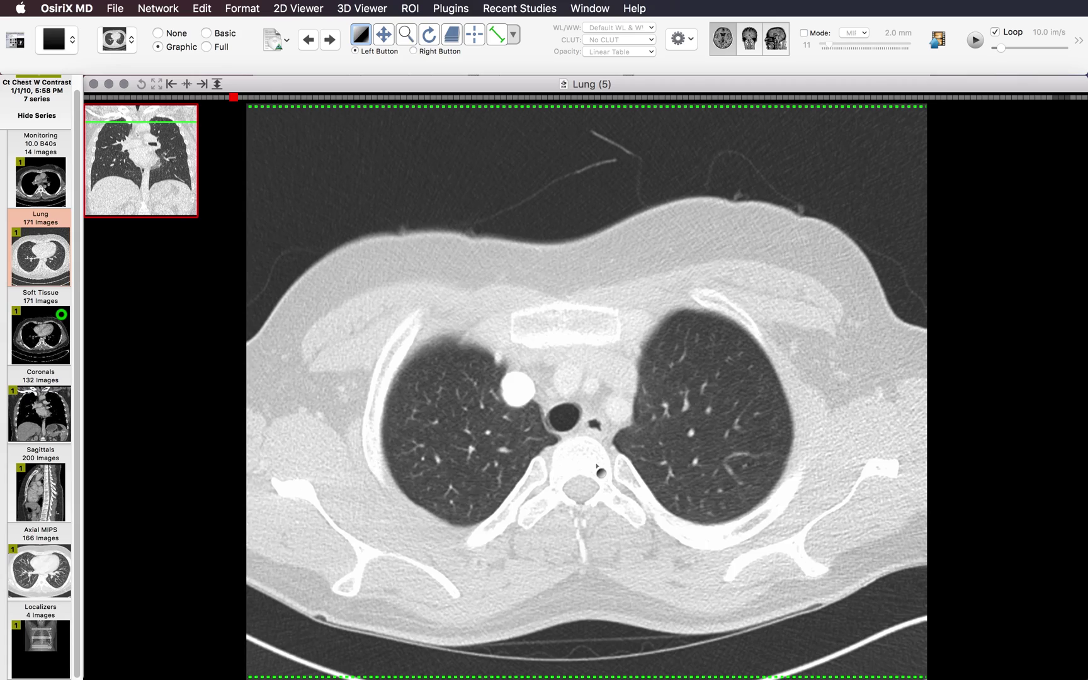
{"action": "scroll", "coordinate": [597, 466], "scroll_direction": "down", "scroll_amount": 7}
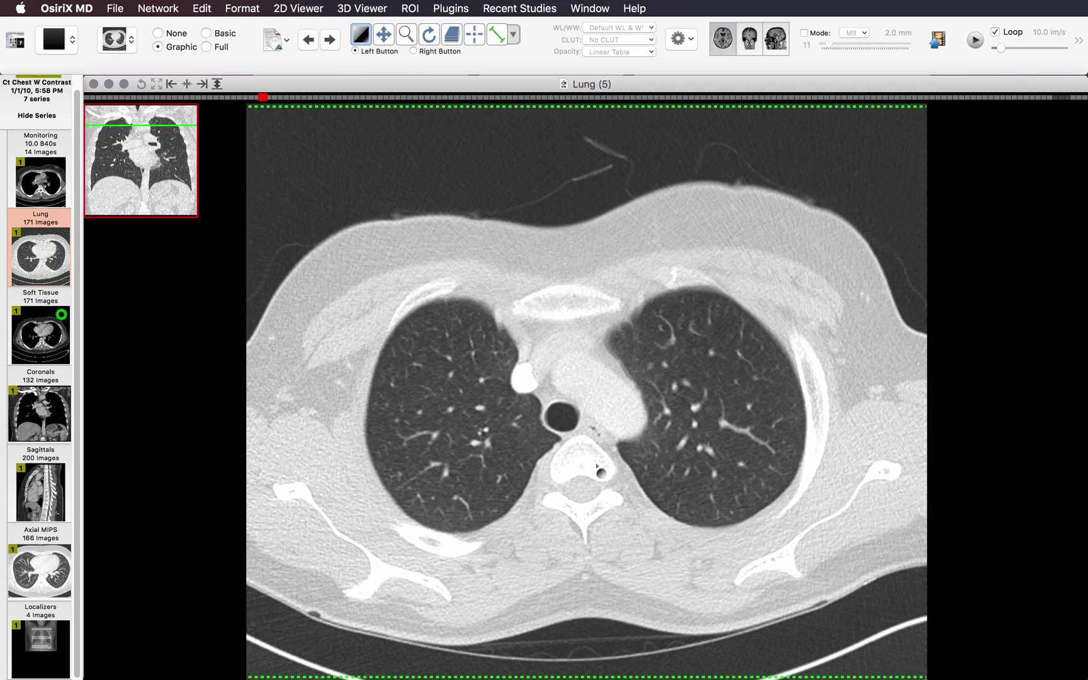
{"action": "scroll", "coordinate": [597, 466], "scroll_direction": "down", "scroll_amount": 3}
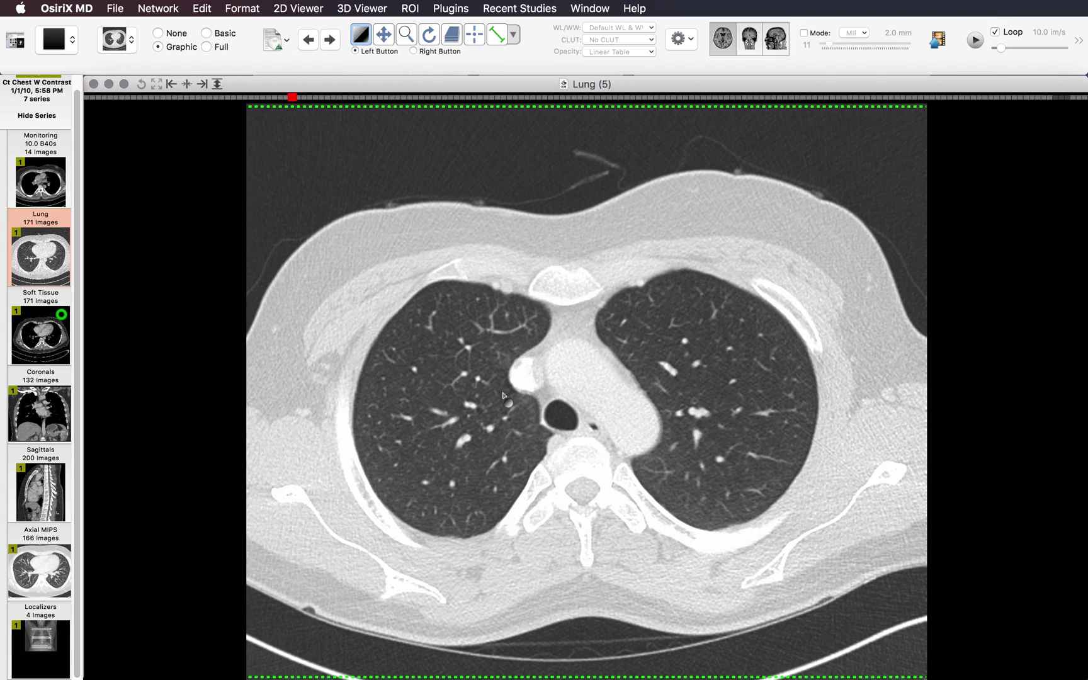
Step: Page the Lung series down from the mid chest into the upper abdomen
{"action": "scroll", "coordinate": [629, 395], "scroll_direction": "down", "scroll_amount": 3}
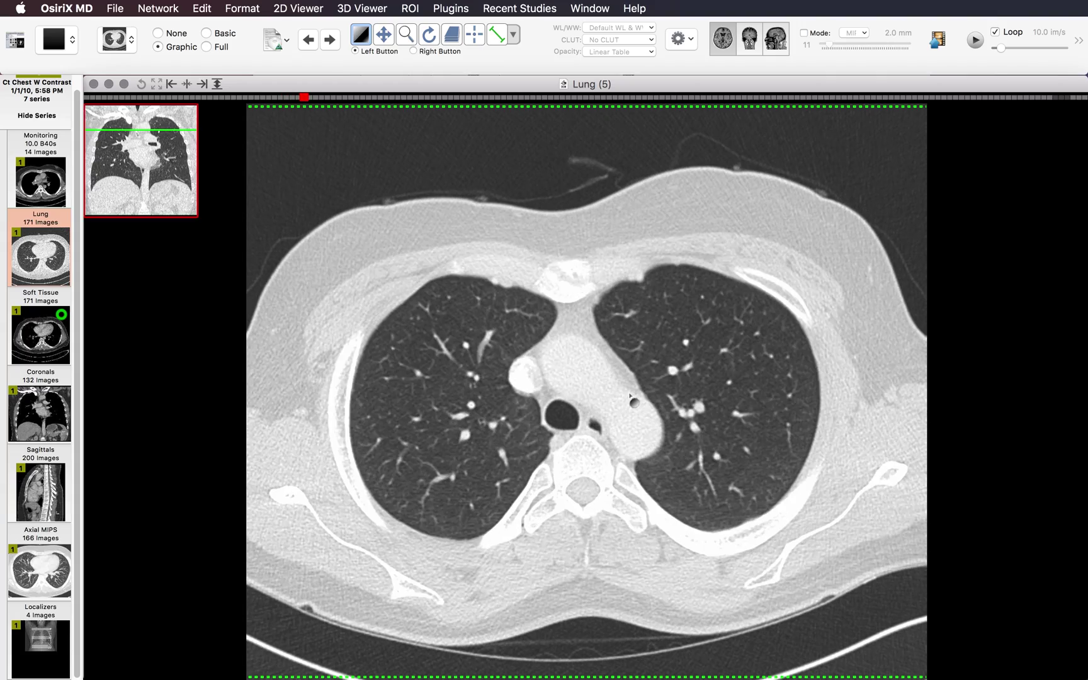
{"action": "scroll", "coordinate": [630, 394], "scroll_direction": "down", "scroll_amount": 8}
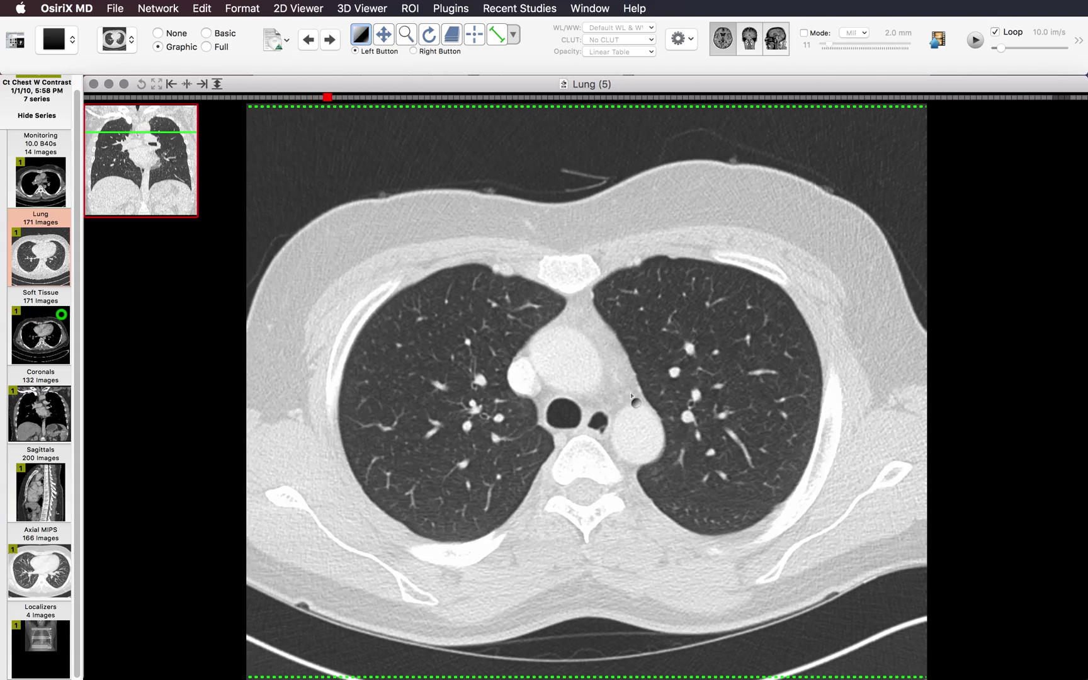
{"action": "scroll", "coordinate": [631, 395], "scroll_direction": "down", "scroll_amount": 15}
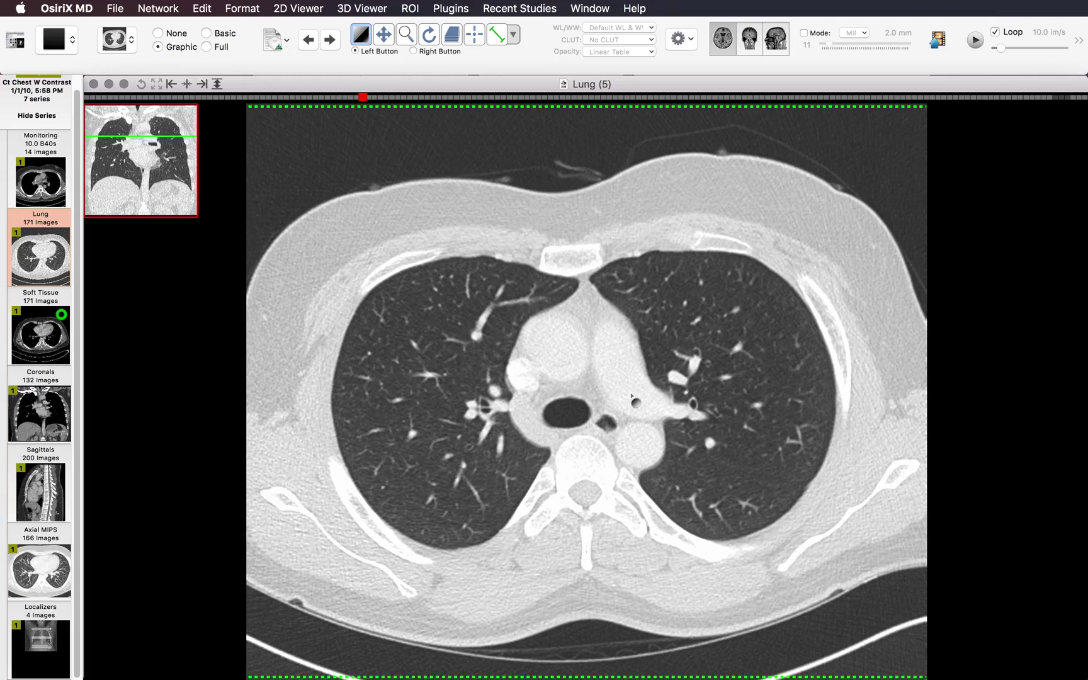
{"action": "scroll", "coordinate": [631, 396], "scroll_direction": "down", "scroll_amount": 15}
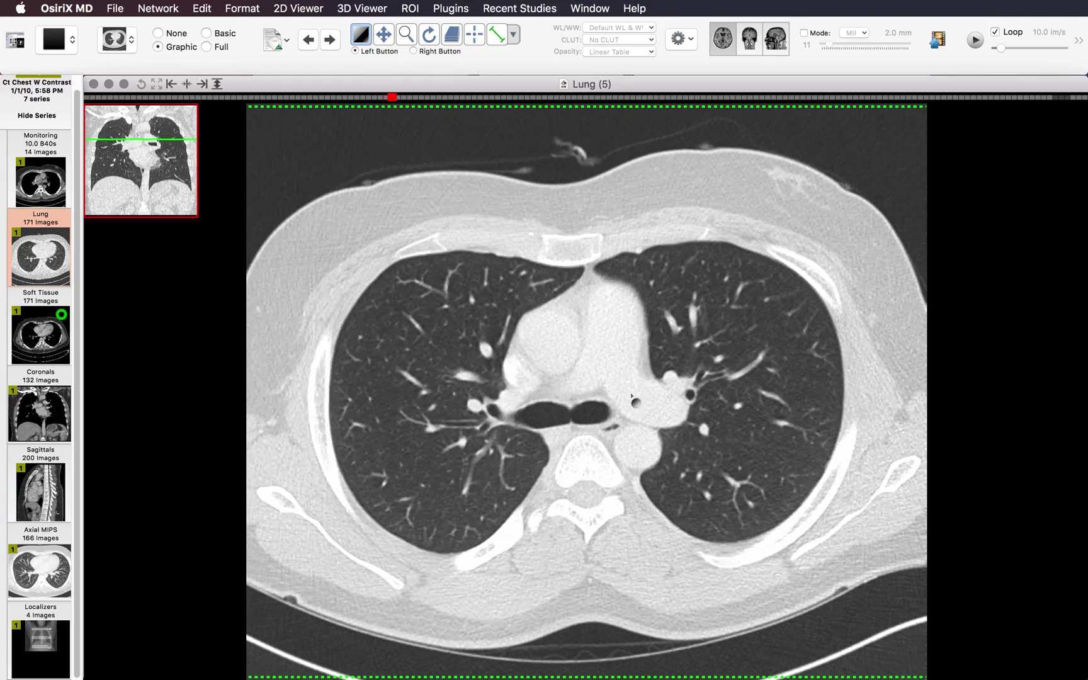
{"action": "scroll", "coordinate": [632, 396], "scroll_direction": "down", "scroll_amount": 10}
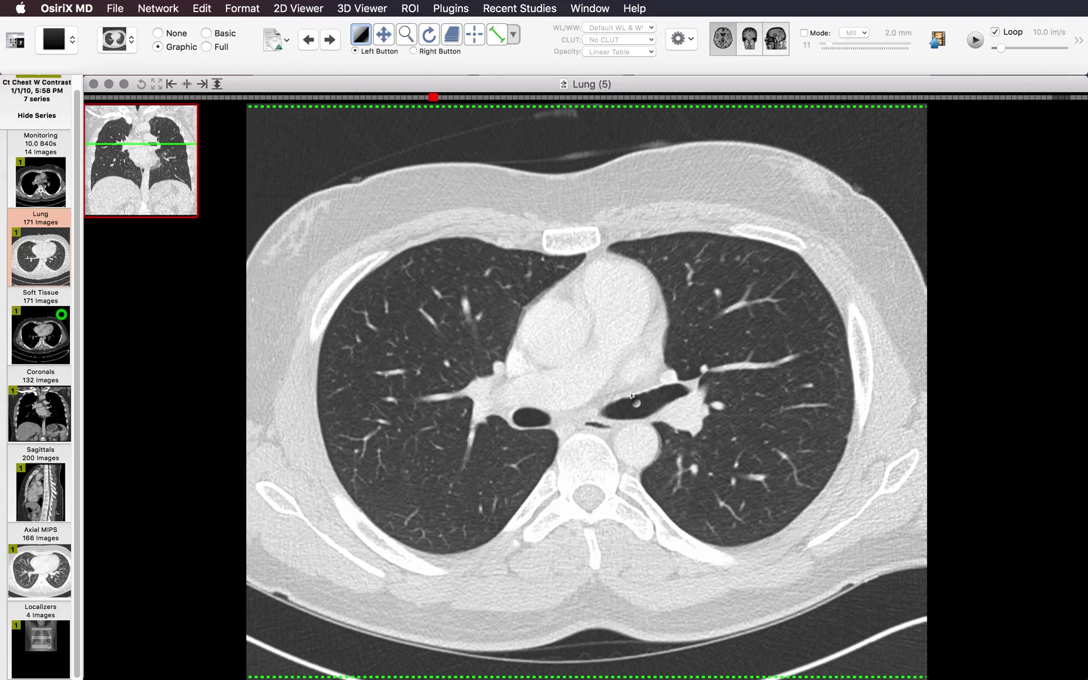
{"action": "scroll", "coordinate": [632, 395], "scroll_direction": "down", "scroll_amount": 5}
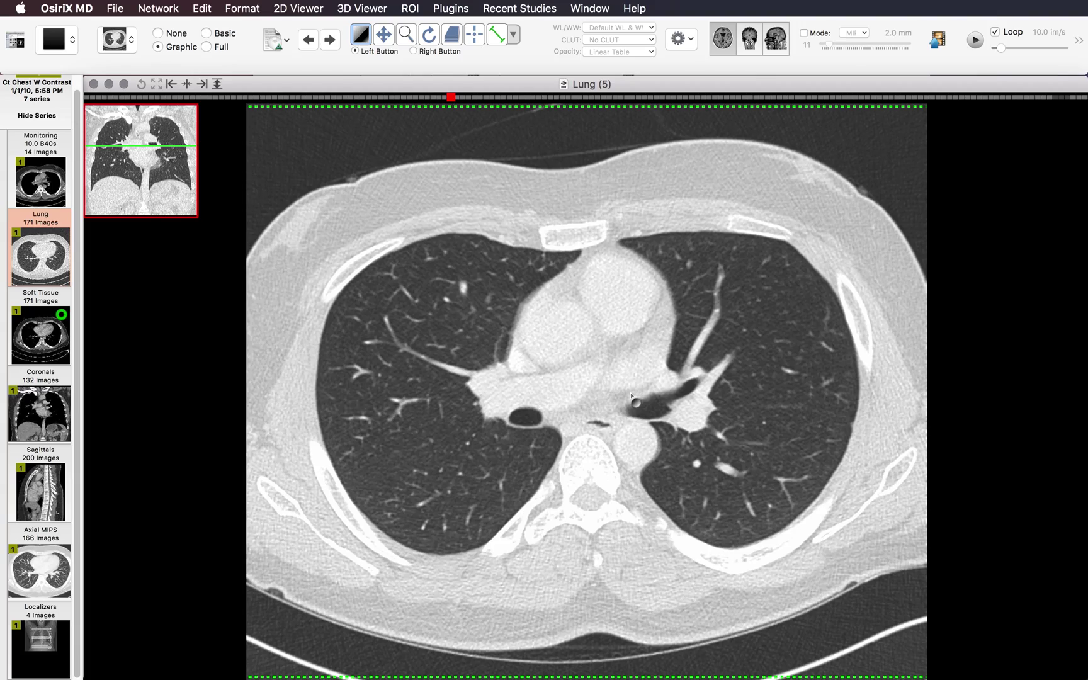
{"action": "scroll", "coordinate": [632, 395], "scroll_direction": "down", "scroll_amount": 7}
{"action": "scroll", "coordinate": [632, 395], "scroll_direction": "down", "scroll_amount": 10}
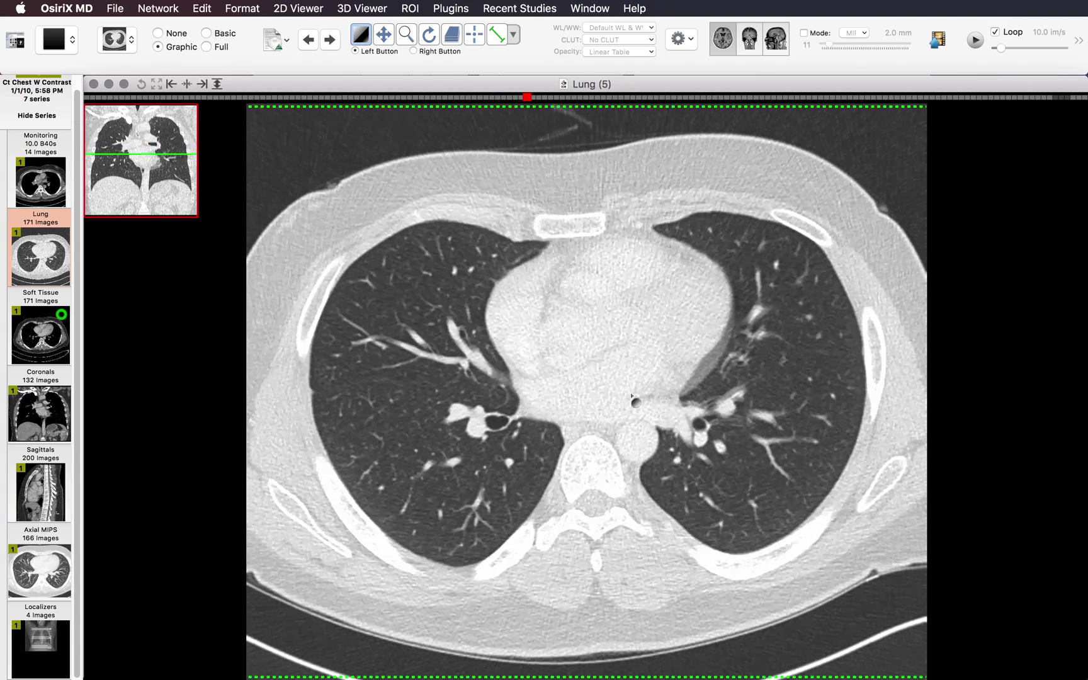
{"action": "scroll", "coordinate": [632, 395], "scroll_direction": "down", "scroll_amount": 10}
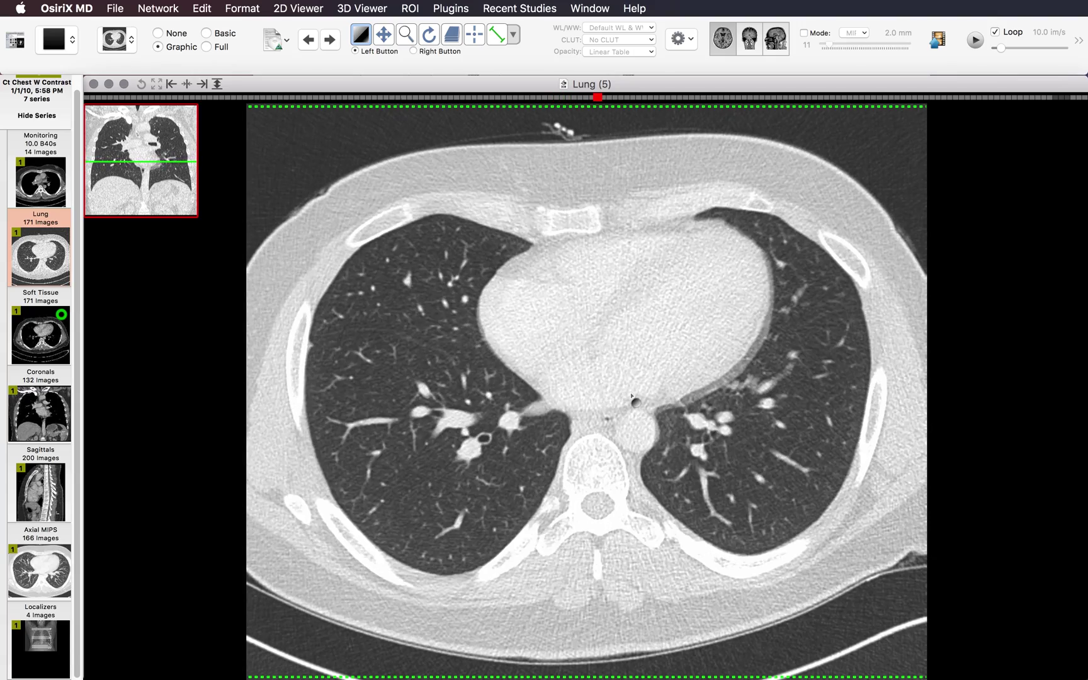
{"action": "scroll", "coordinate": [631, 395], "scroll_direction": "down", "scroll_amount": 20}
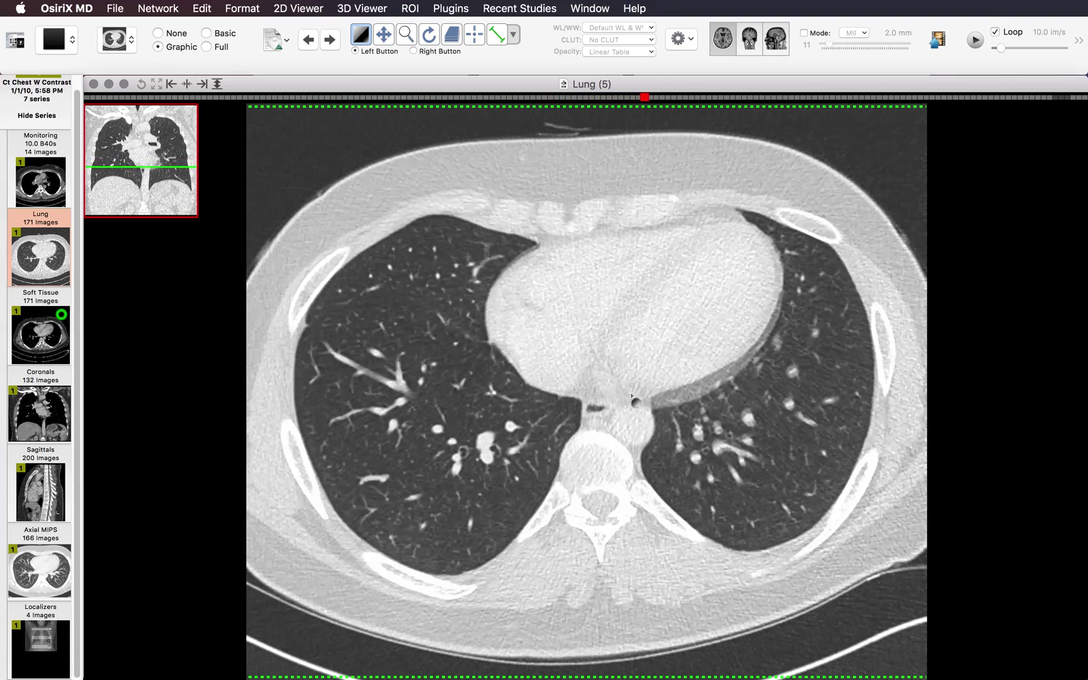
{"action": "scroll", "coordinate": [631, 395], "scroll_direction": "down", "scroll_amount": 17}
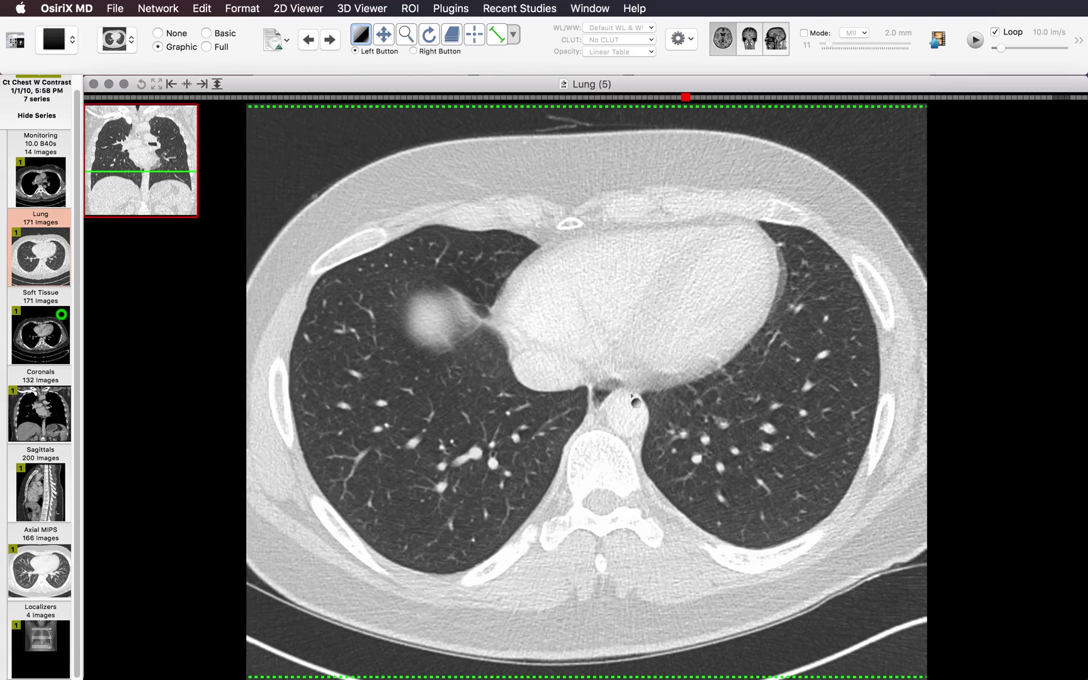
{"action": "scroll", "coordinate": [632, 395], "scroll_direction": "down", "scroll_amount": 20}
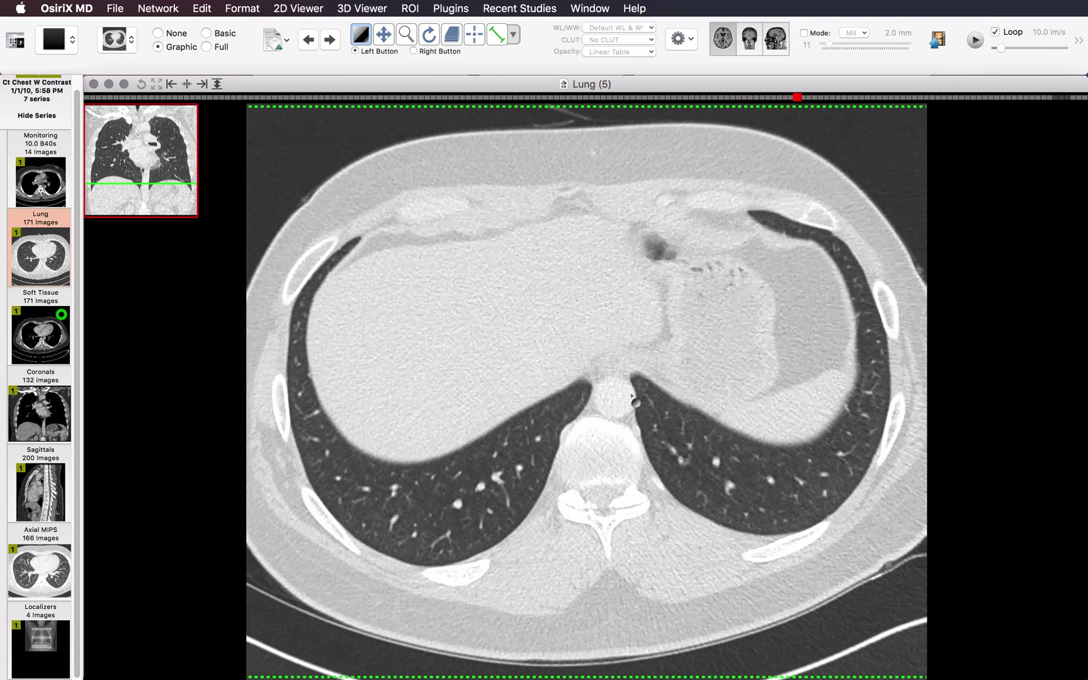
{"action": "scroll", "coordinate": [632, 396], "scroll_direction": "down", "scroll_amount": 20}
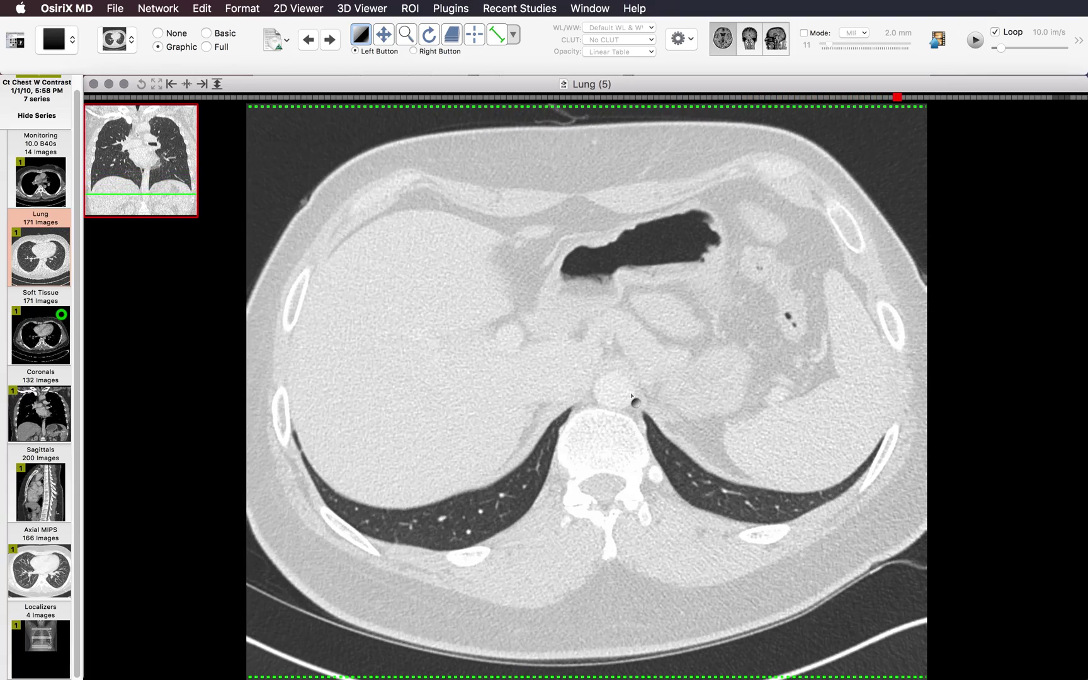
{"action": "scroll", "coordinate": [631, 395], "scroll_direction": "down", "scroll_amount": 20}
Step: Return to the heart-level slice and load Axial MIPS beside the Lung series
{"action": "scroll", "coordinate": [631, 395], "scroll_direction": "up", "scroll_amount": 18}
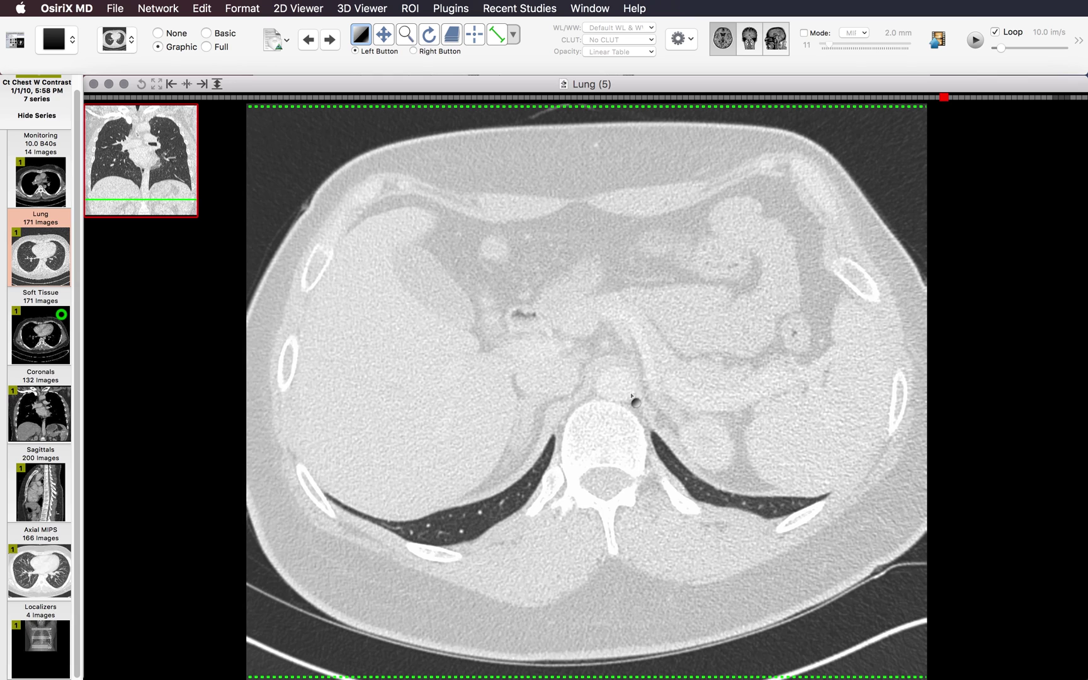
{"action": "scroll", "coordinate": [631, 395], "scroll_direction": "up", "scroll_amount": 20}
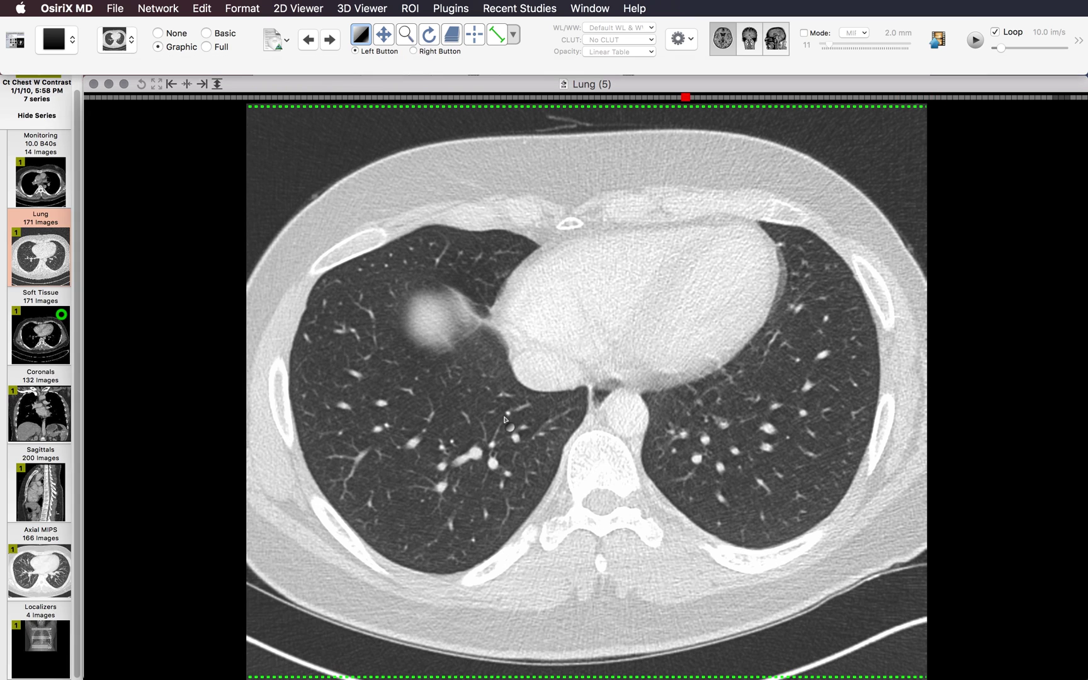
{"action": "left_click", "coordinate": [46, 559], "text": "alt"}
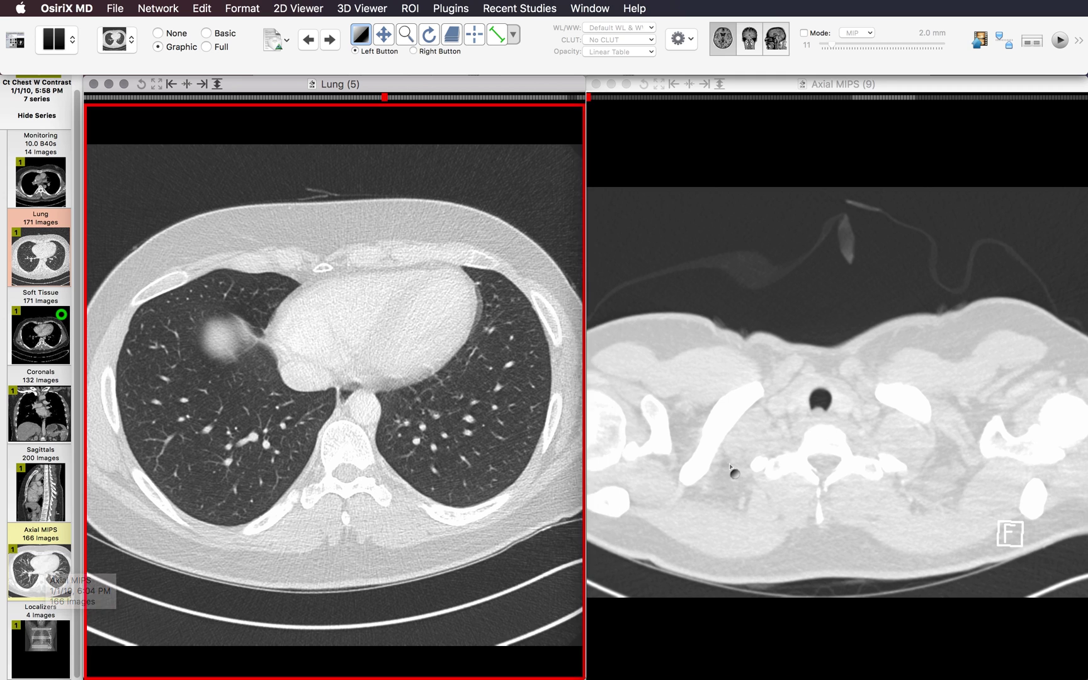
Step: Activate the Axial MIPS pane and step both synced series down to a lung-base slice through liver and stomach
{"action": "left_click", "coordinate": [730, 469]}
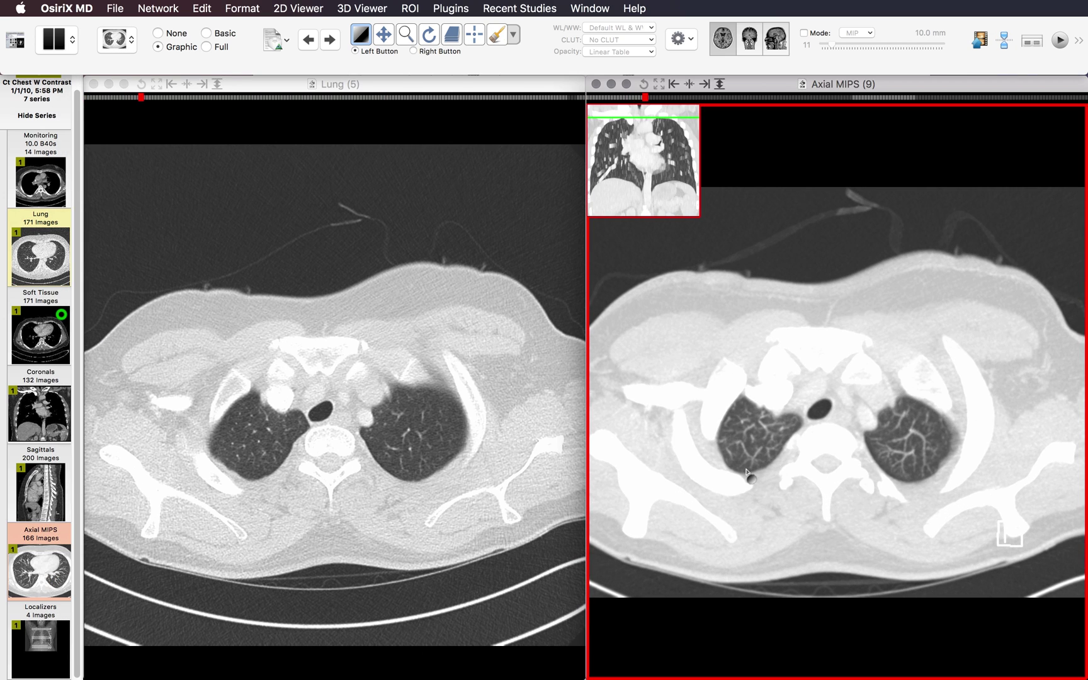
{"action": "scroll", "coordinate": [747, 473], "scroll_direction": "down", "scroll_amount": 3}
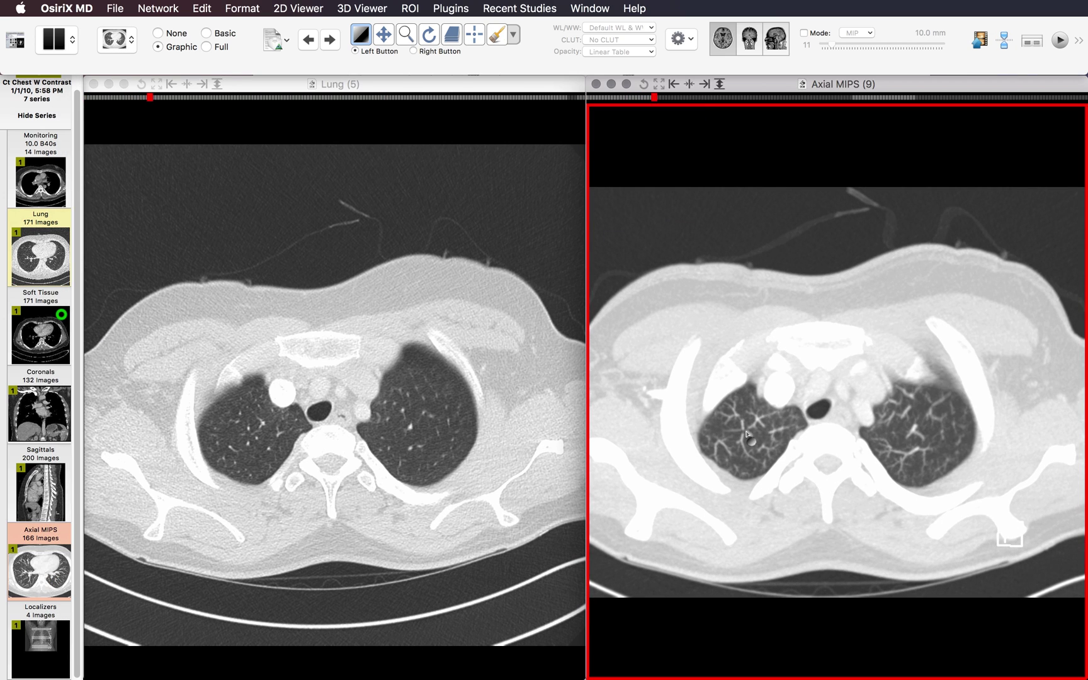
{"action": "scroll", "coordinate": [725, 451], "scroll_direction": "down", "scroll_amount": 2}
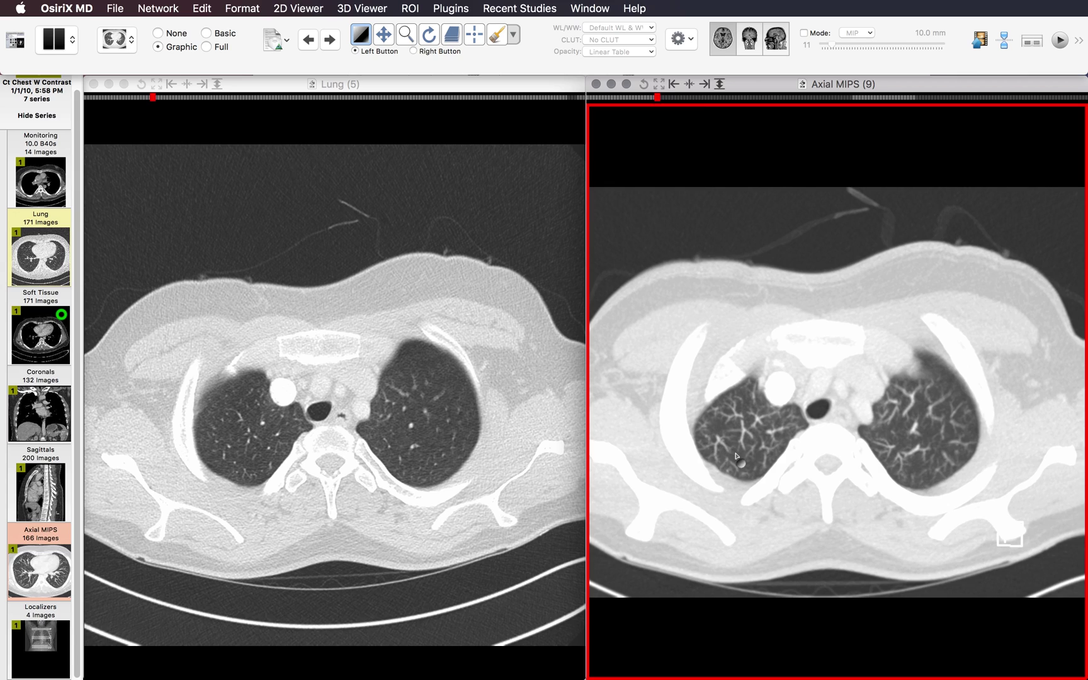
{"action": "scroll", "coordinate": [781, 449], "scroll_direction": "down", "scroll_amount": 5}
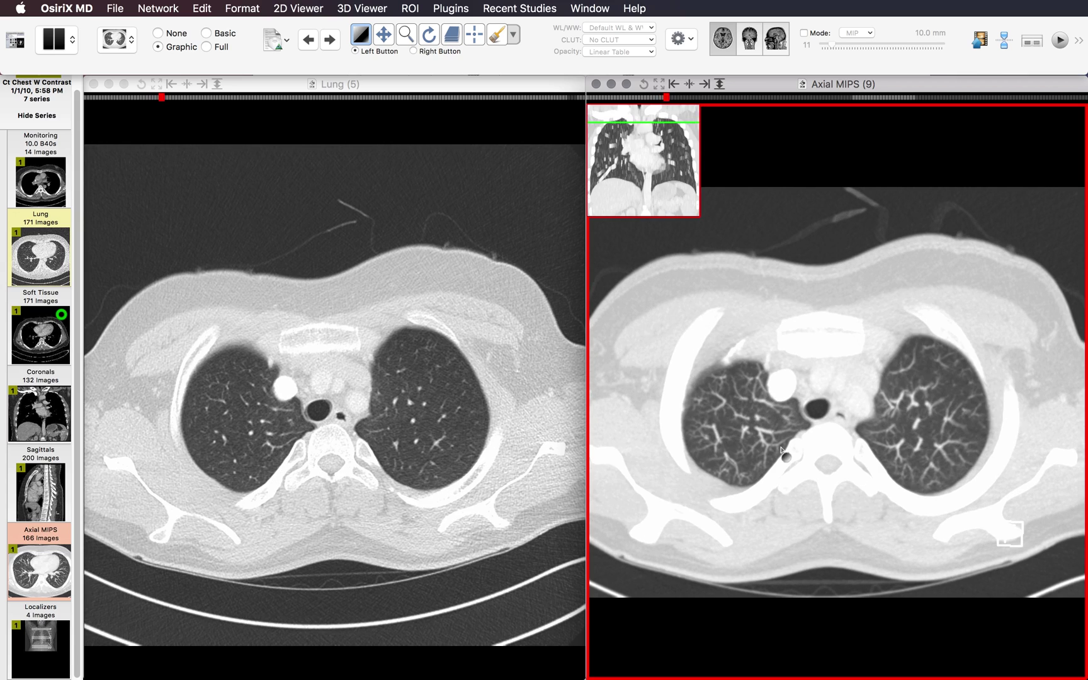
{"action": "scroll", "coordinate": [780, 450], "scroll_direction": "down", "scroll_amount": 6}
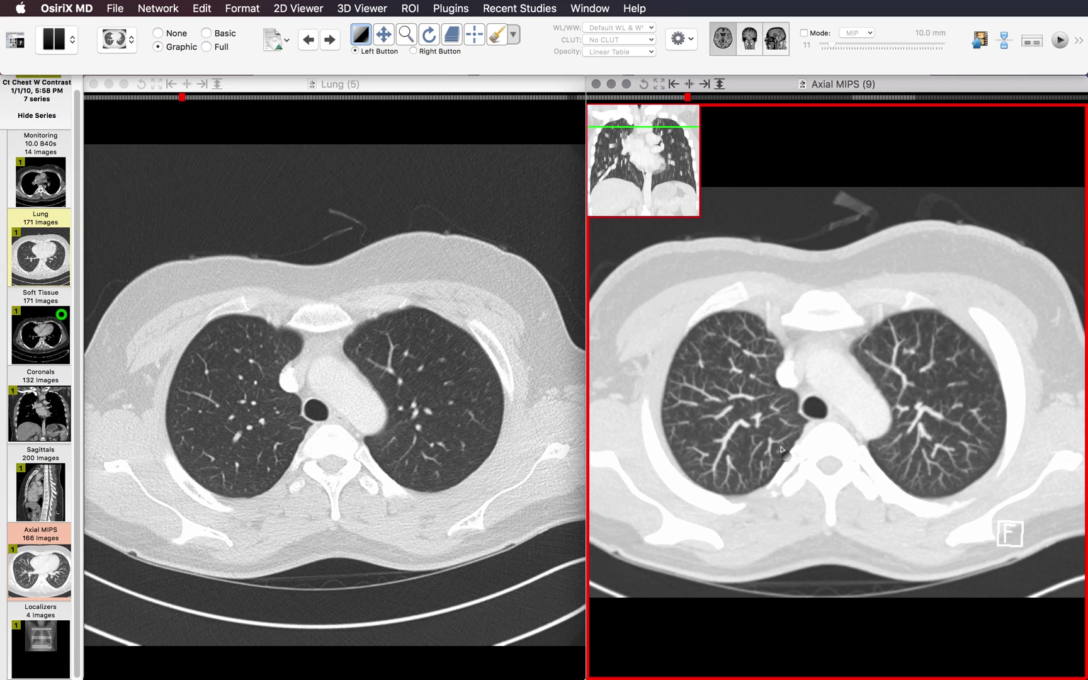
{"action": "scroll", "coordinate": [781, 449], "scroll_direction": "down", "scroll_amount": 6}
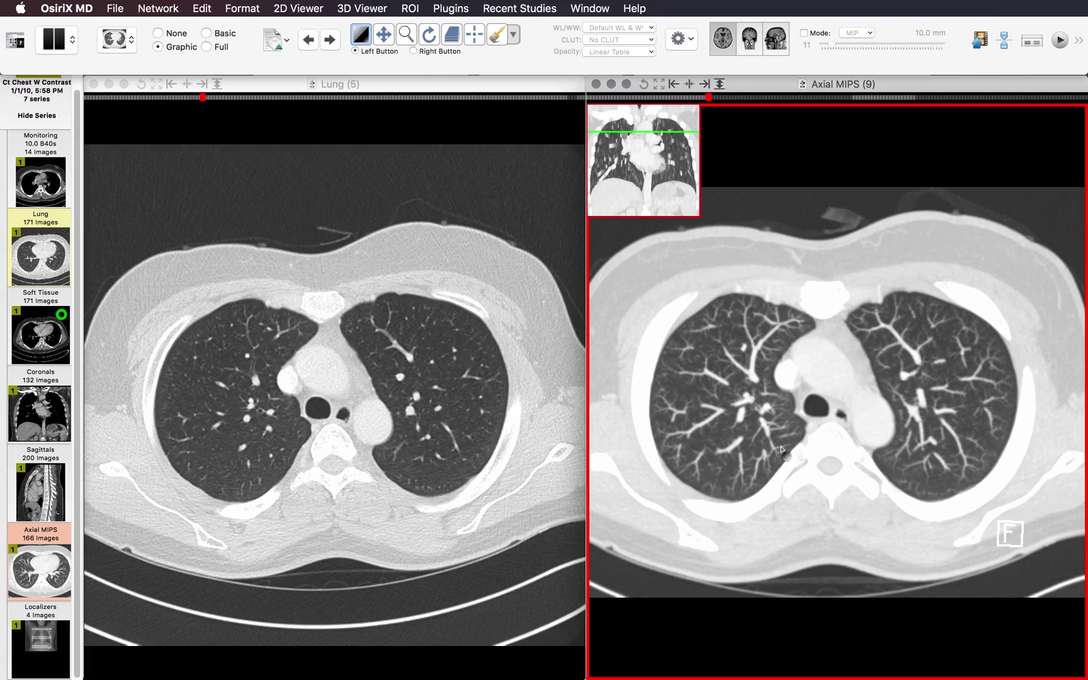
{"action": "scroll", "coordinate": [780, 450], "scroll_direction": "down", "scroll_amount": 6}
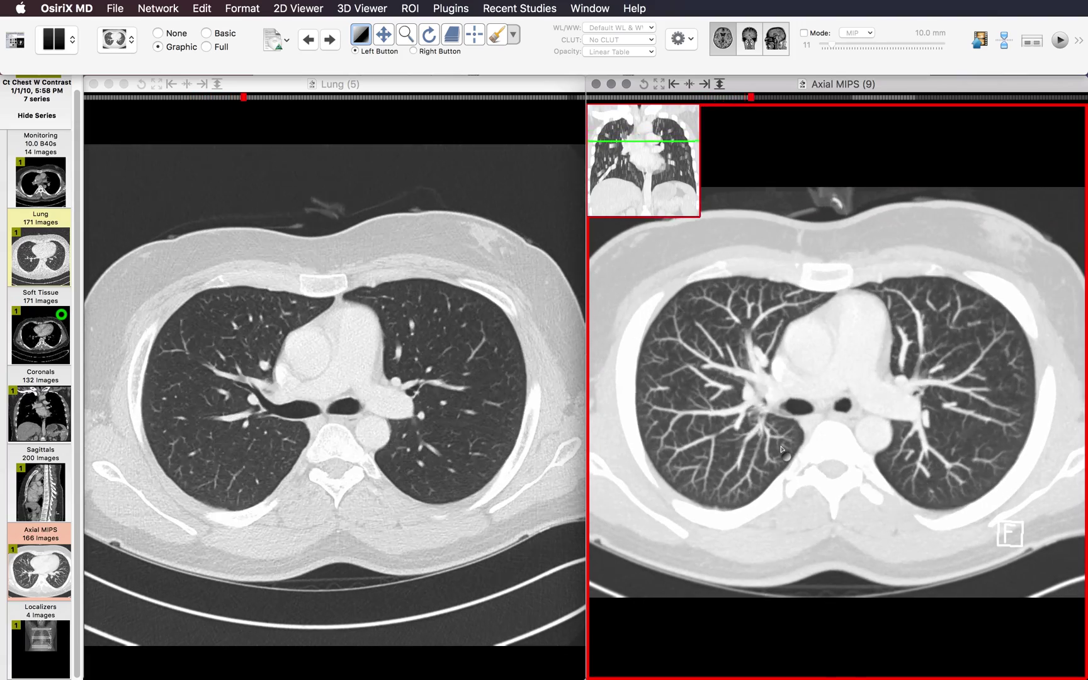
{"action": "scroll", "coordinate": [781, 450], "scroll_direction": "down", "scroll_amount": 6}
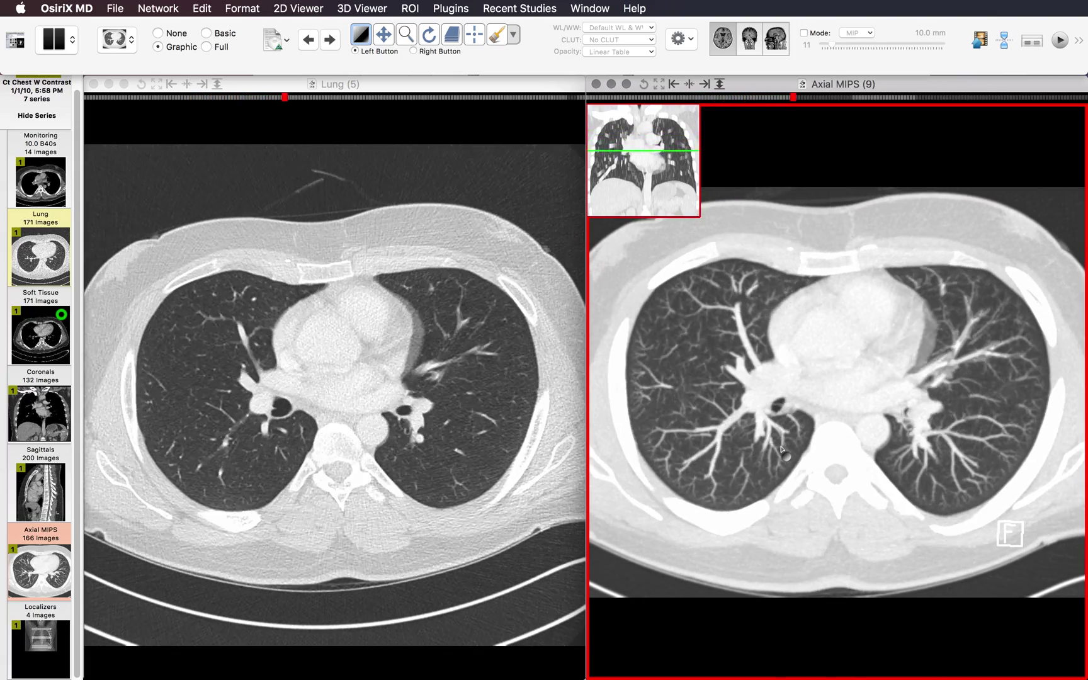
{"action": "scroll", "coordinate": [781, 448], "scroll_direction": "down", "scroll_amount": 15}
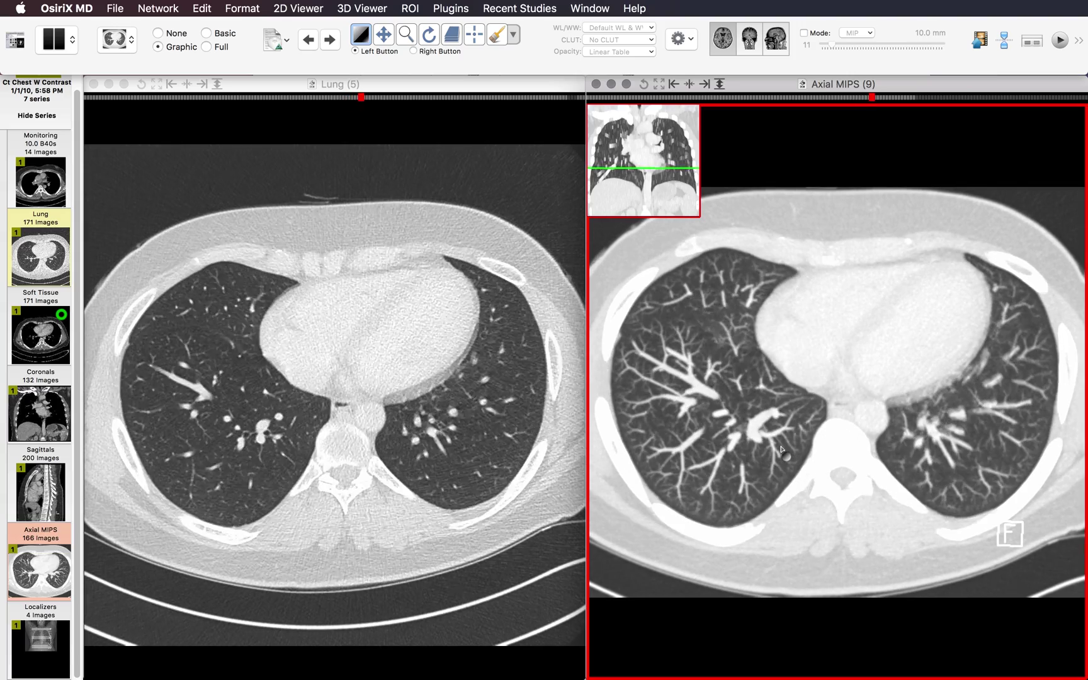
{"action": "scroll", "coordinate": [781, 449], "scroll_direction": "down", "scroll_amount": 14}
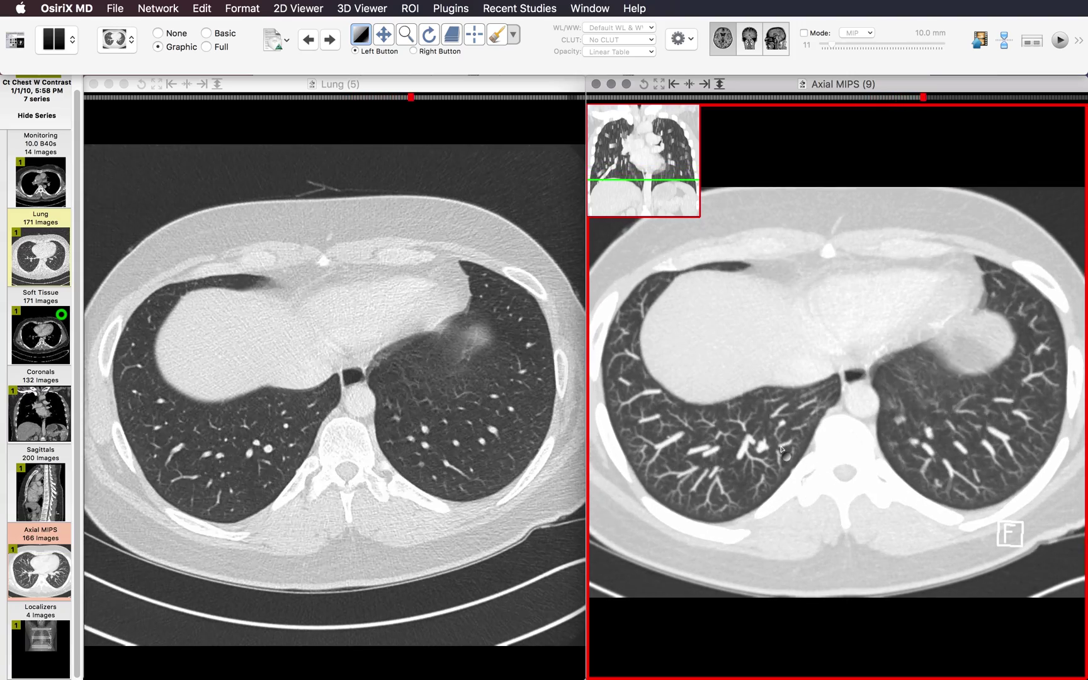
{"action": "scroll", "coordinate": [782, 449], "scroll_direction": "down", "scroll_amount": 14}
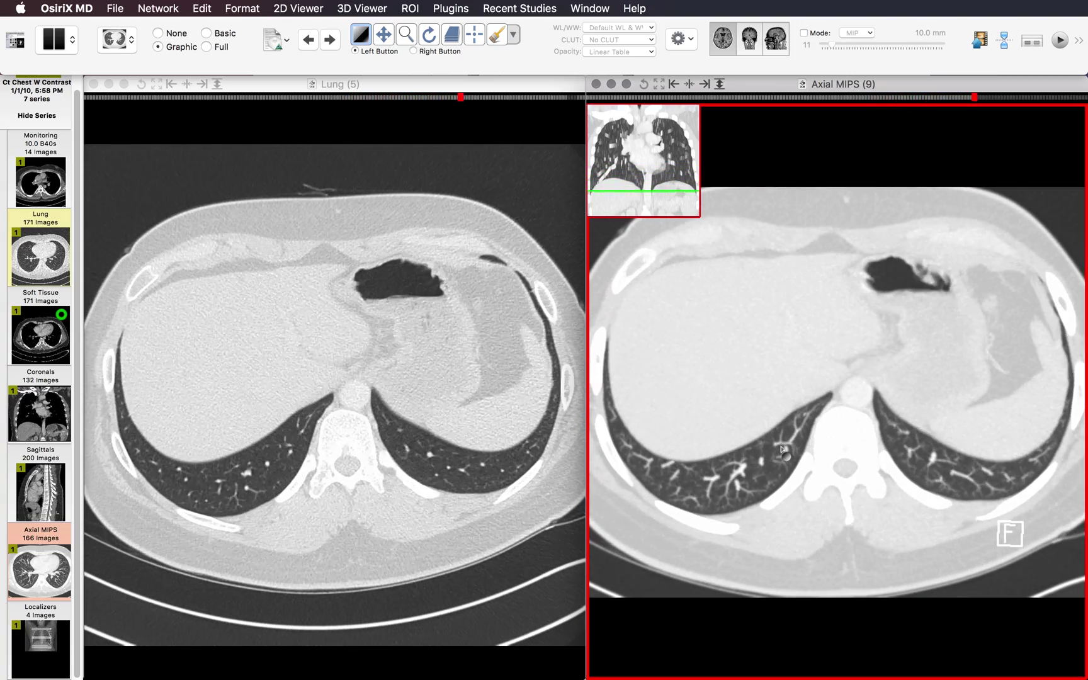
{"action": "scroll", "coordinate": [782, 448], "scroll_direction": "up", "scroll_amount": 12}
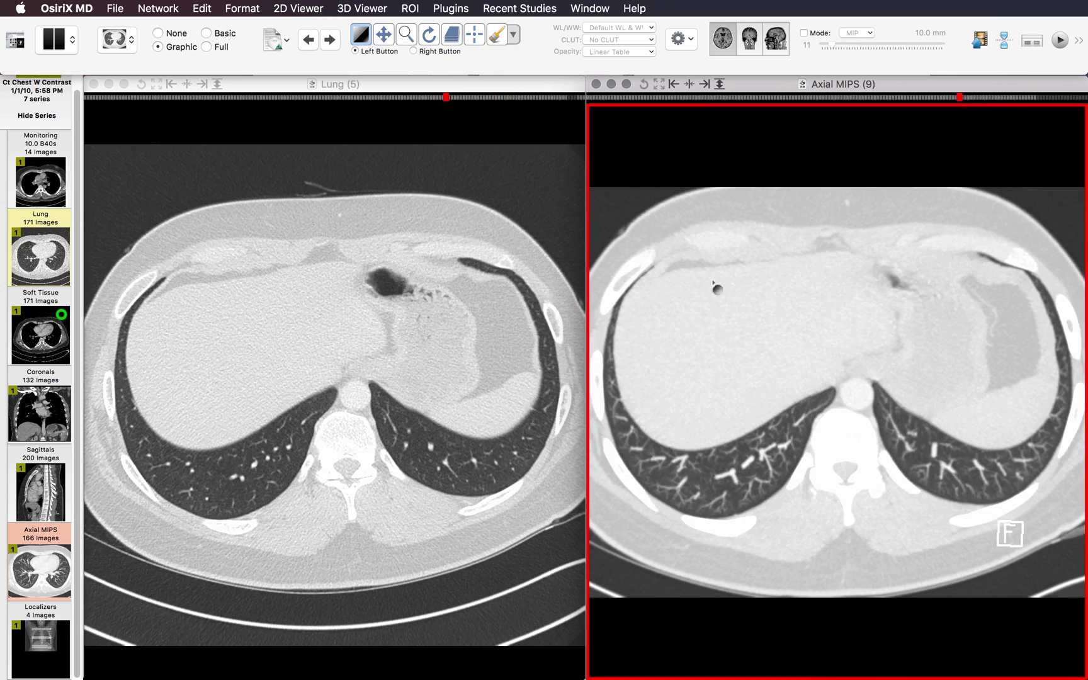
Step: Close the Axial MIPS pane and bring the lone Lung series back to a mid-chest slice through the heart
{"action": "left_click", "coordinate": [595, 83]}
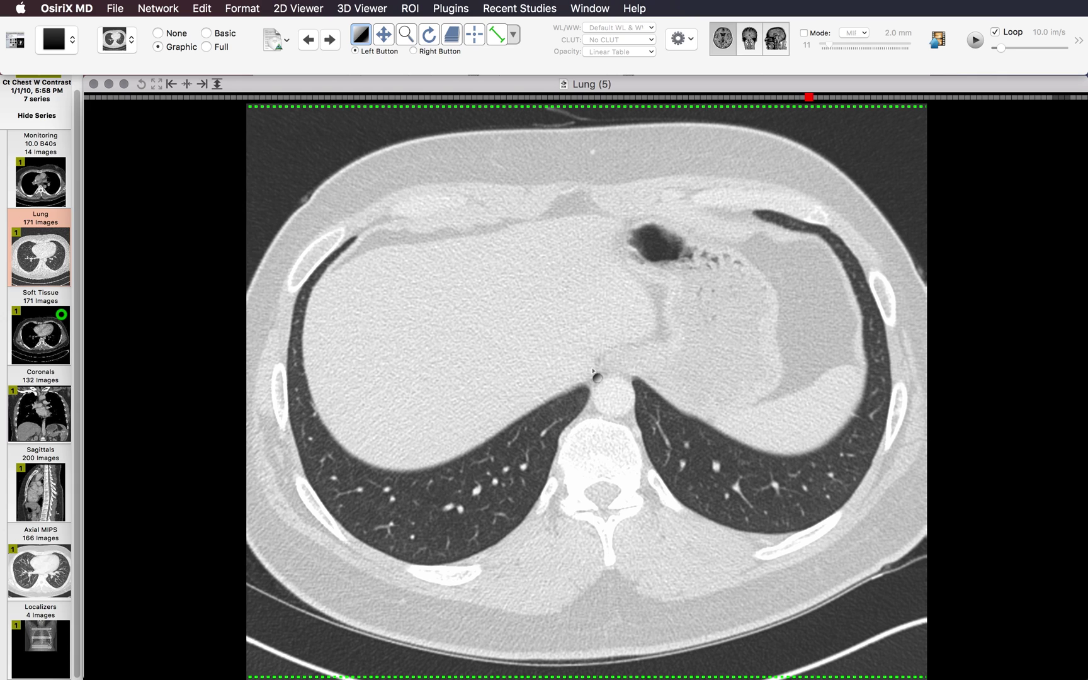
{"action": "scroll", "coordinate": [592, 371], "scroll_direction": "down", "scroll_amount": 10}
{"action": "scroll", "coordinate": [593, 371], "scroll_direction": "up", "scroll_amount": 15}
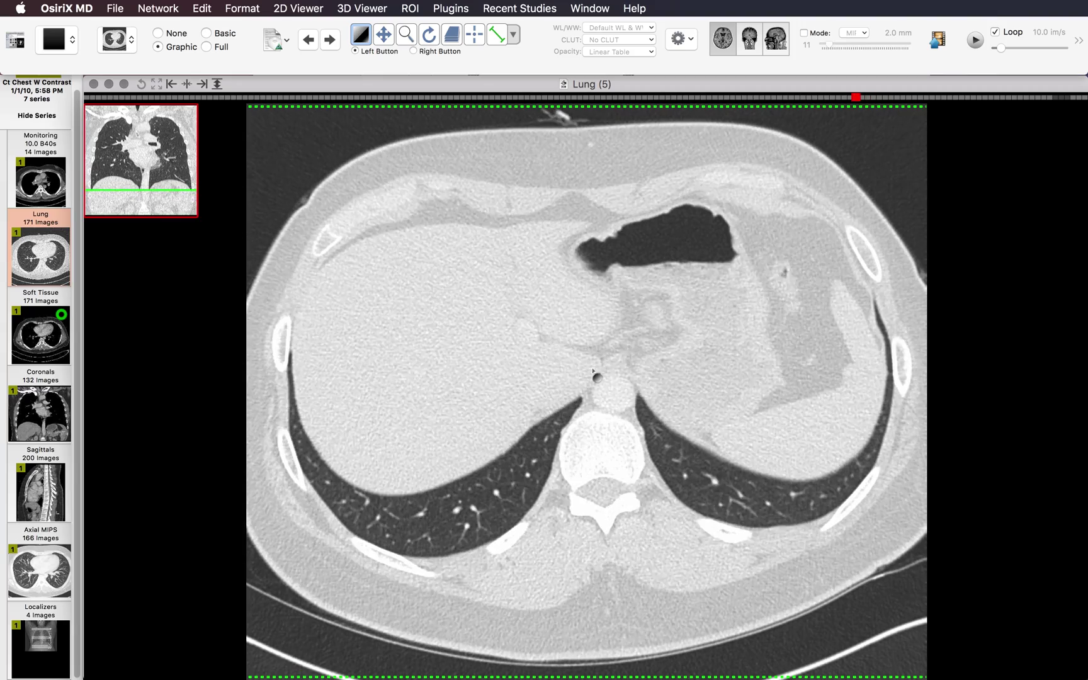
{"action": "scroll", "coordinate": [593, 371], "scroll_direction": "up", "scroll_amount": 16}
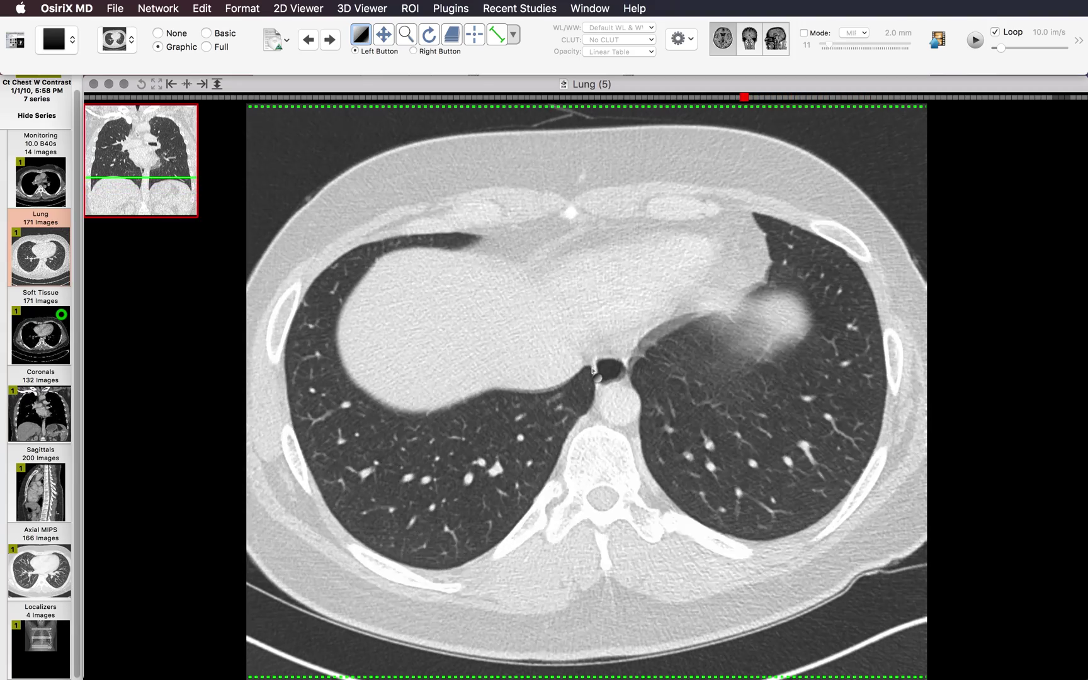
{"action": "scroll", "coordinate": [592, 371], "scroll_direction": "up", "scroll_amount": 17}
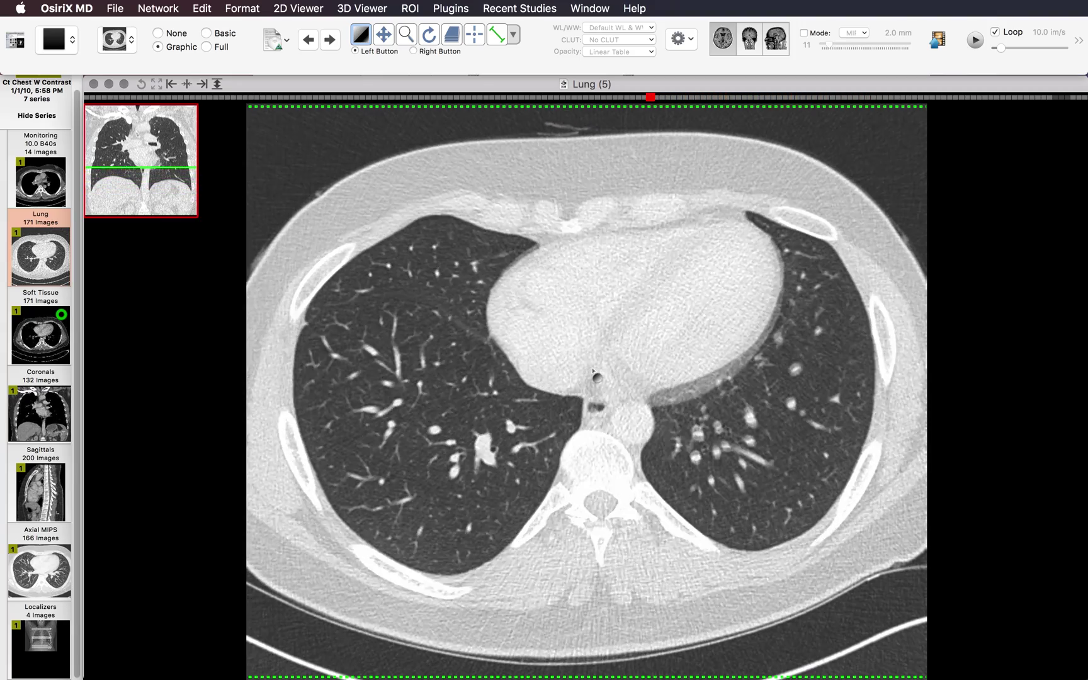